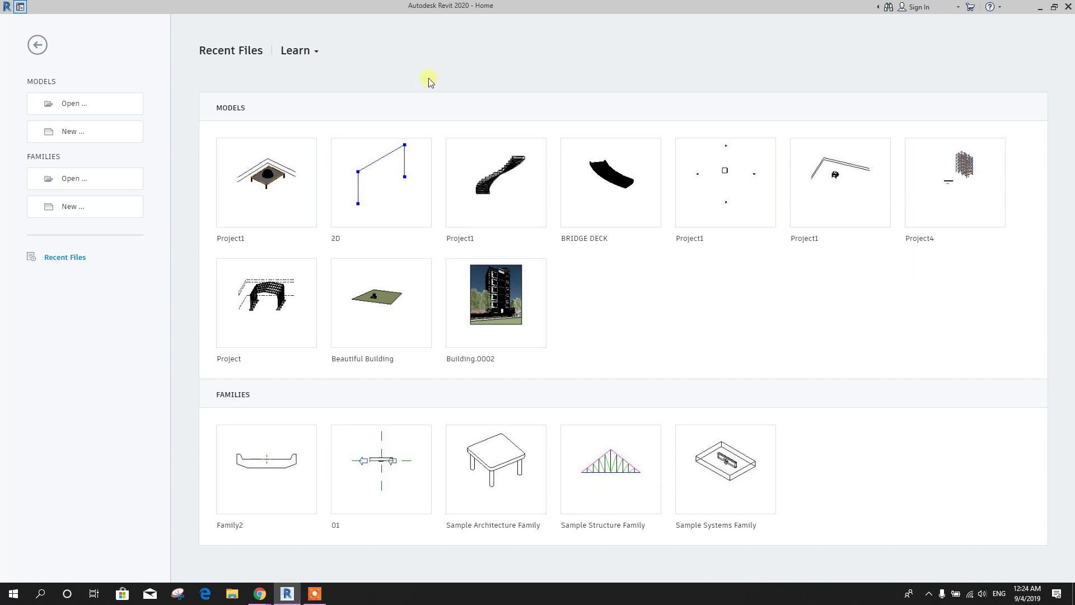
Create a new project from the US Metric DefaultMetric.rte template.
click(68, 135)
click(347, 176)
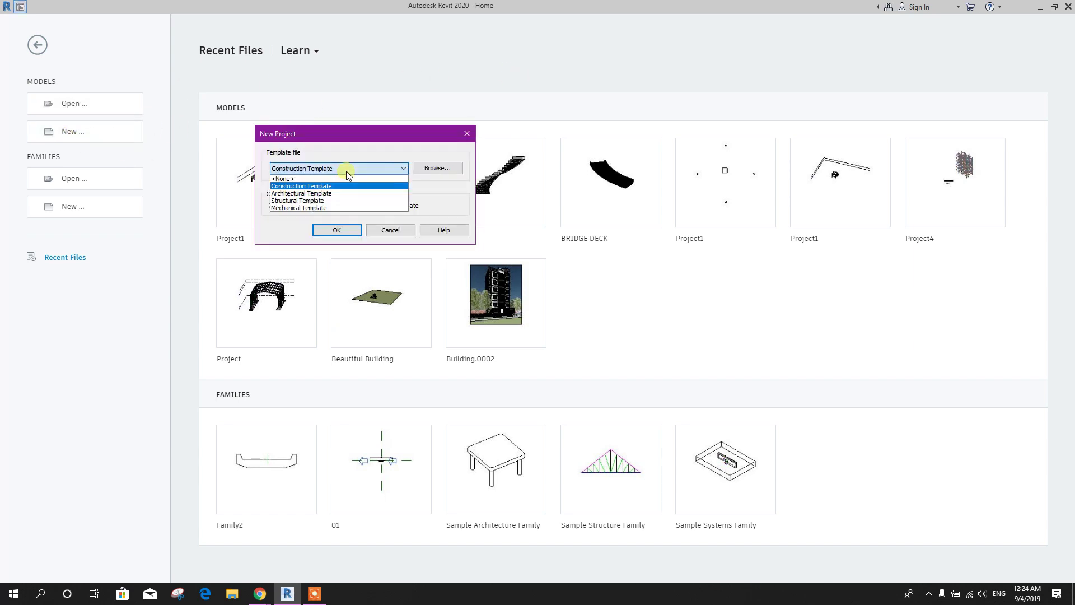
click(319, 201)
drag(374, 137, 377, 132)
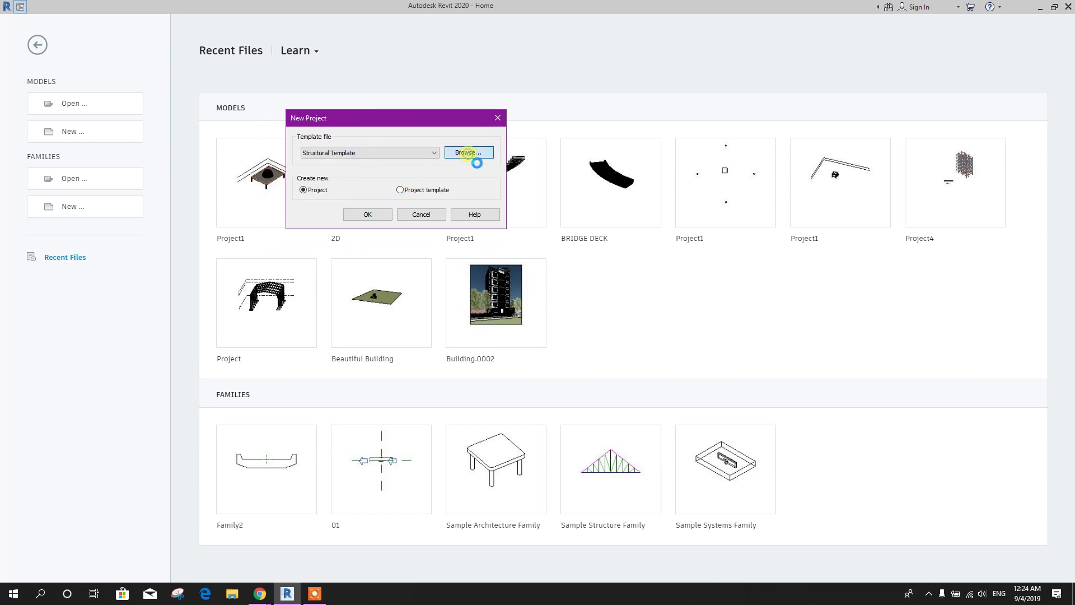
click(571, 122)
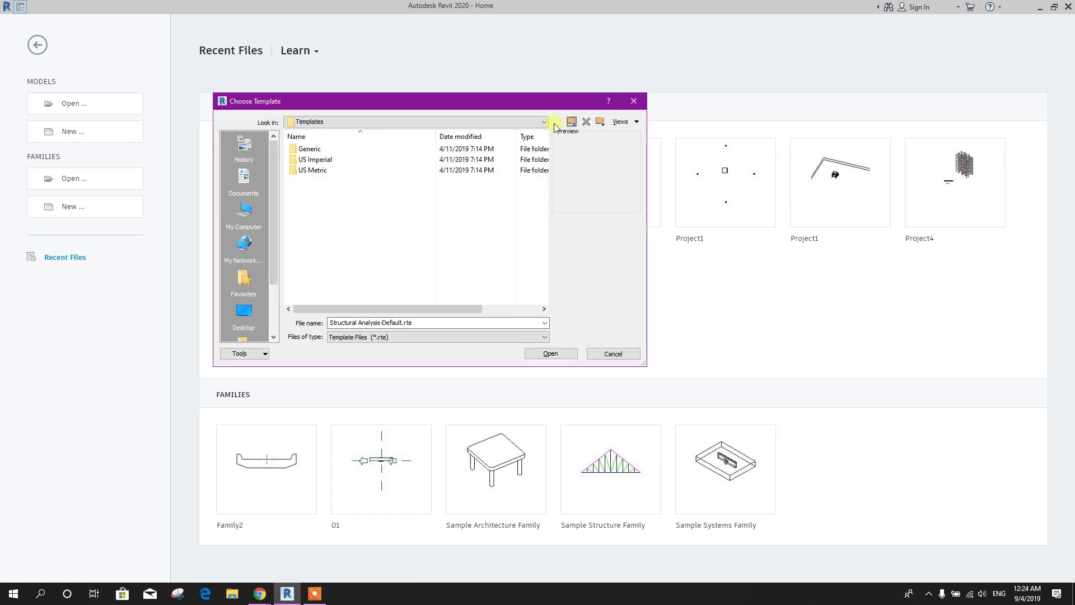
click(339, 169)
double_click(339, 169)
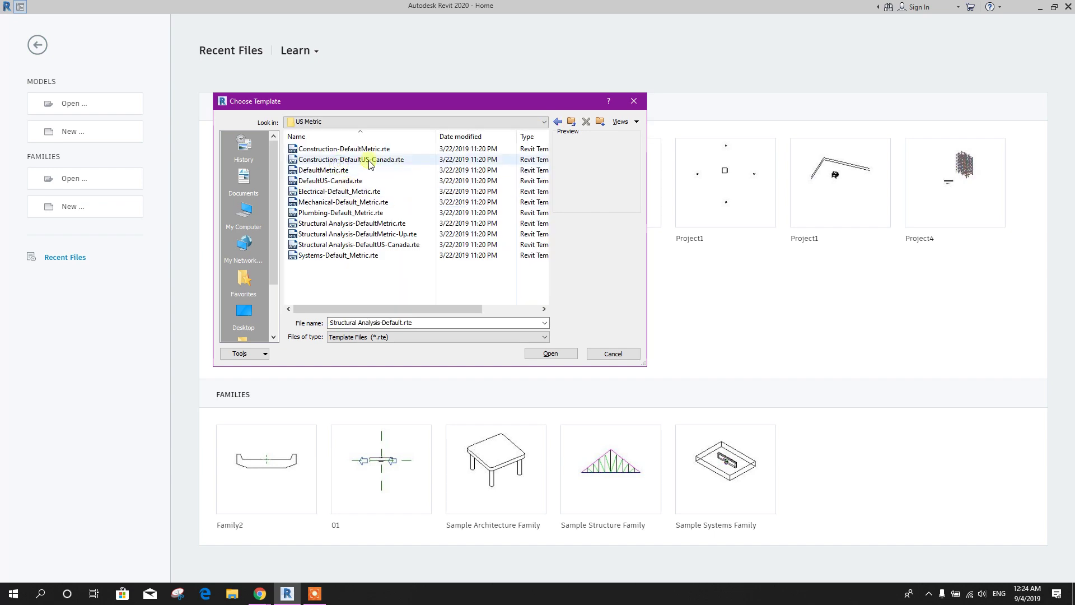
click(348, 171)
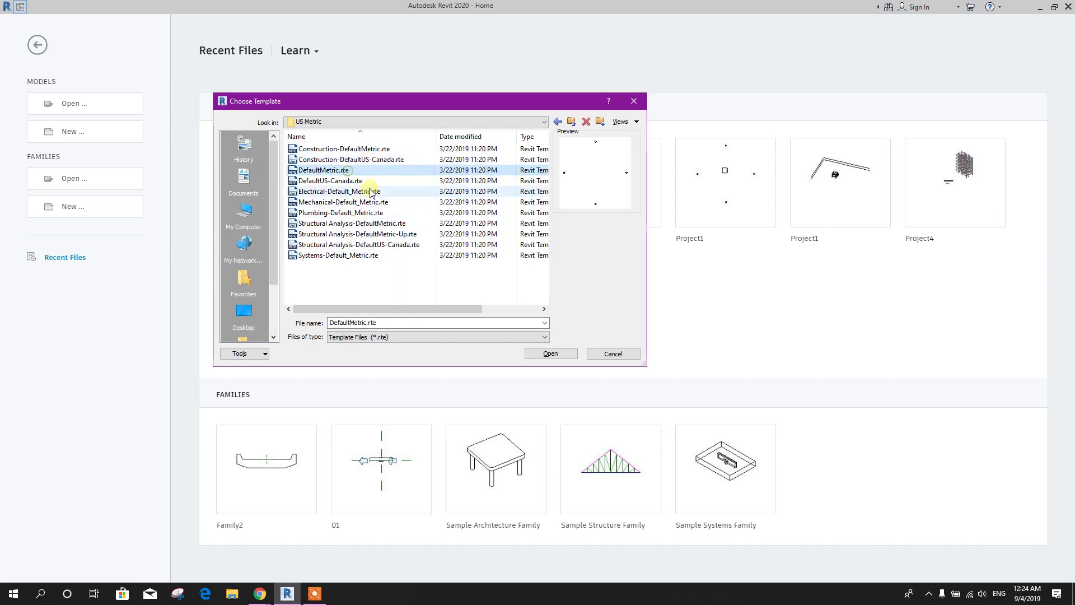
click(560, 353)
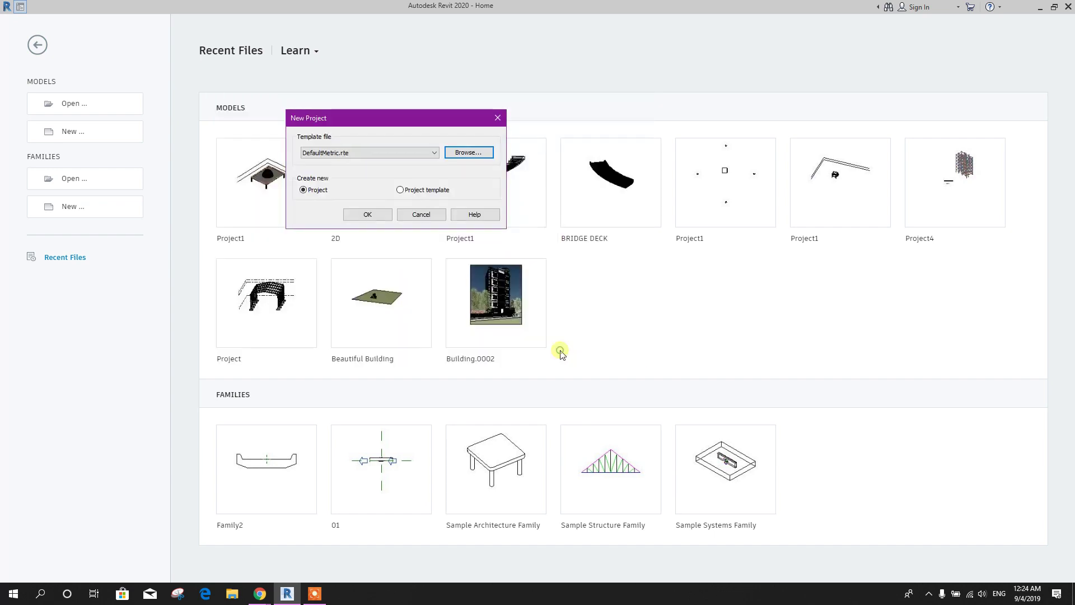
click(368, 214)
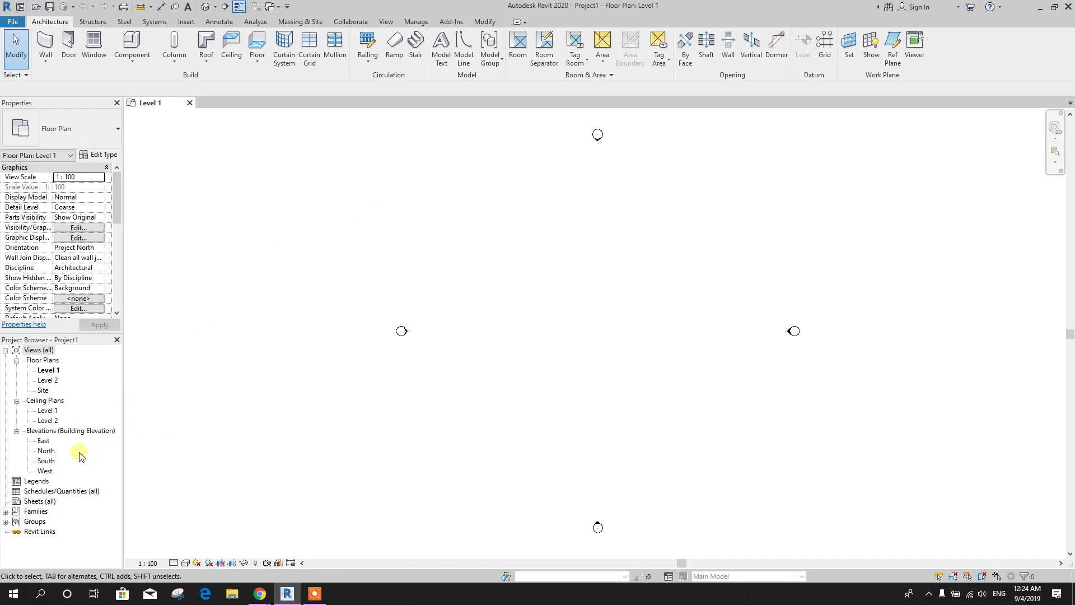
Raise Level 2 to elevation 5000 in the North elevation, then open the Level 2 plan.
double_click(47, 451)
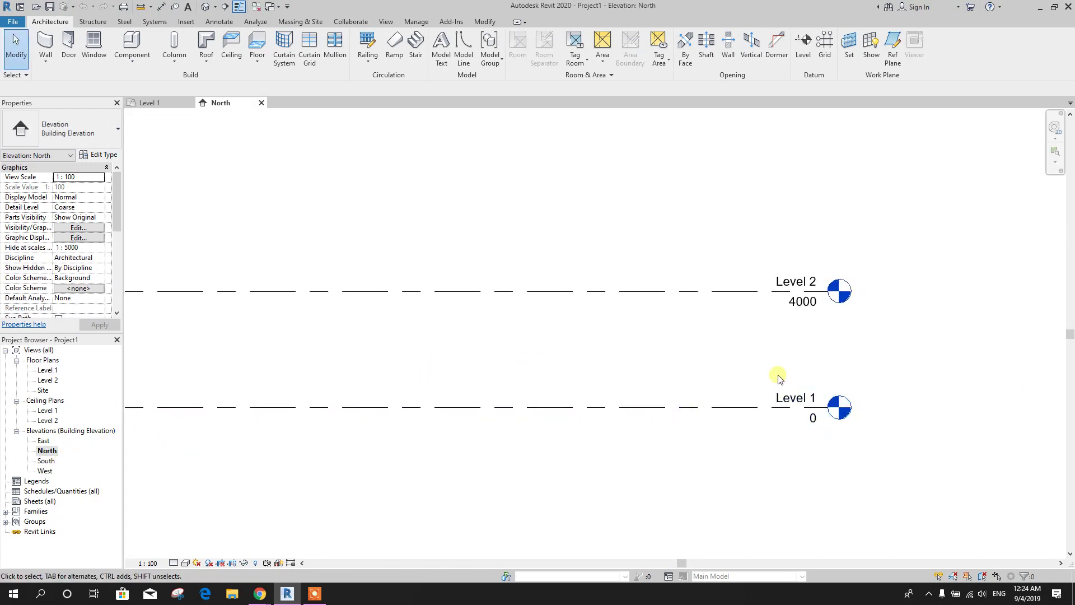
double_click(800, 302)
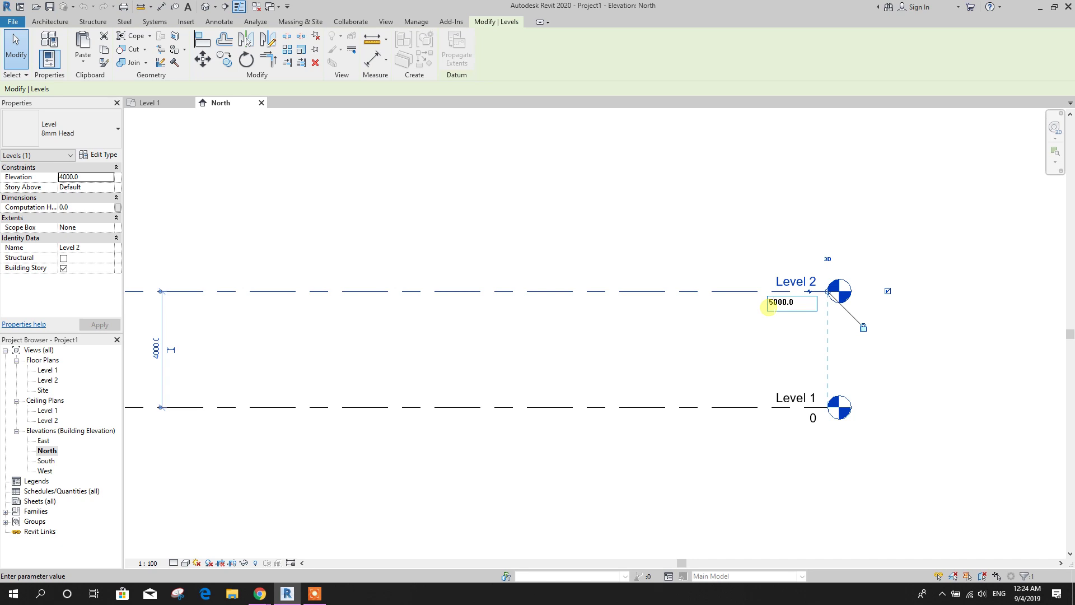
text(5000.0)
key(Return)
scroll(745, 252, down, 4)
click(601, 241)
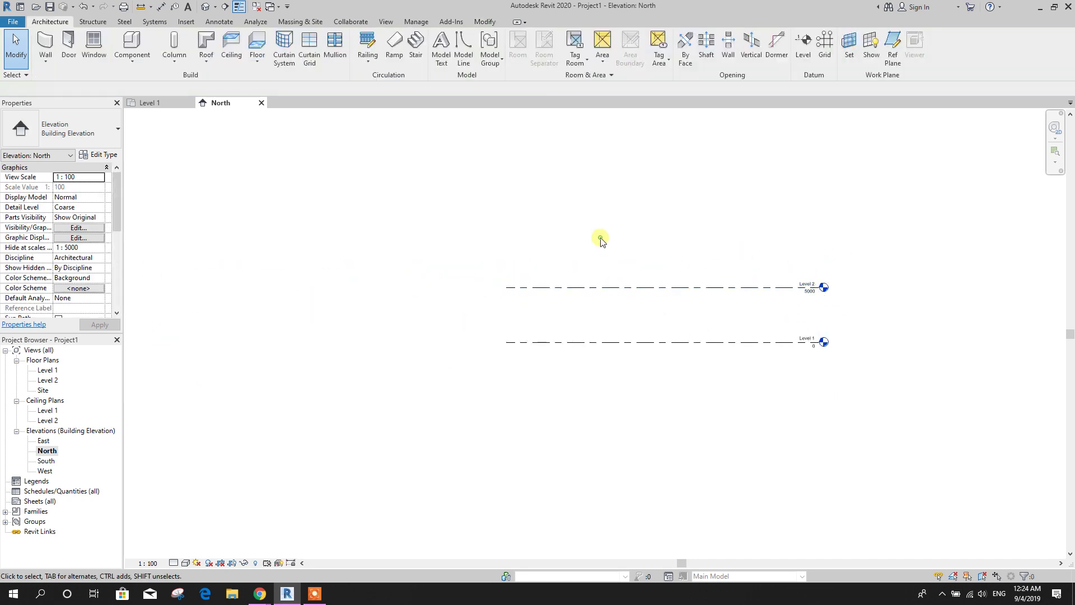
click(48, 379)
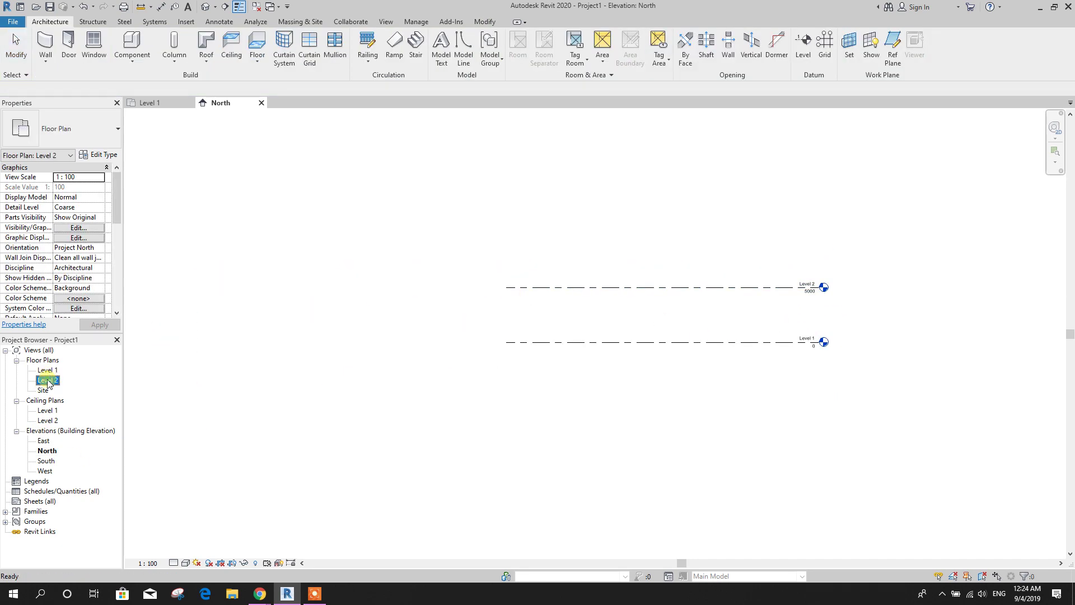
double_click(48, 381)
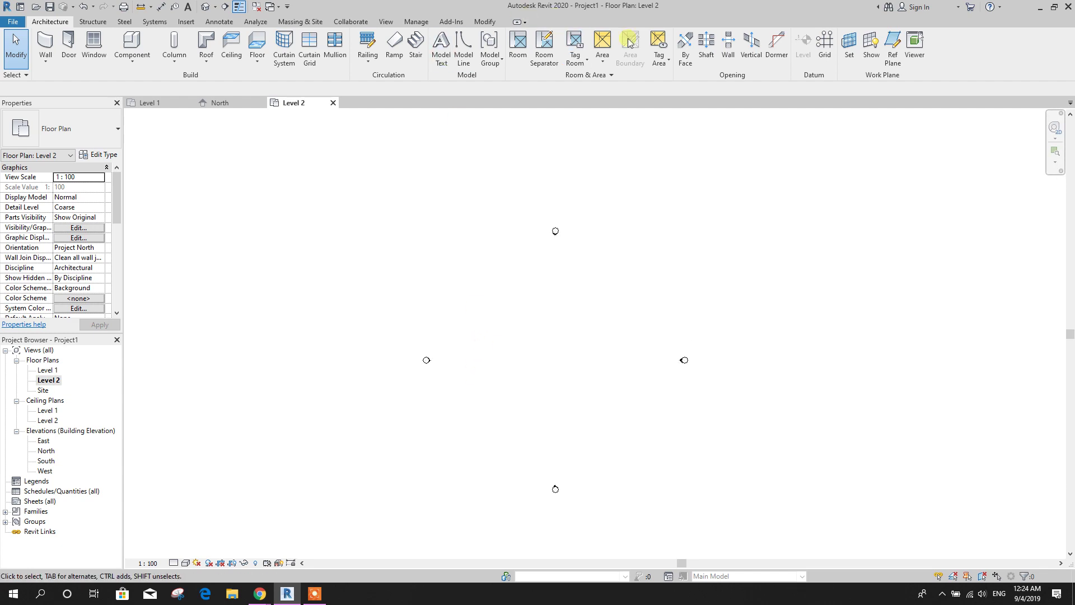
Draw vertical grid line 1 on the Level 2 plan.
click(824, 44)
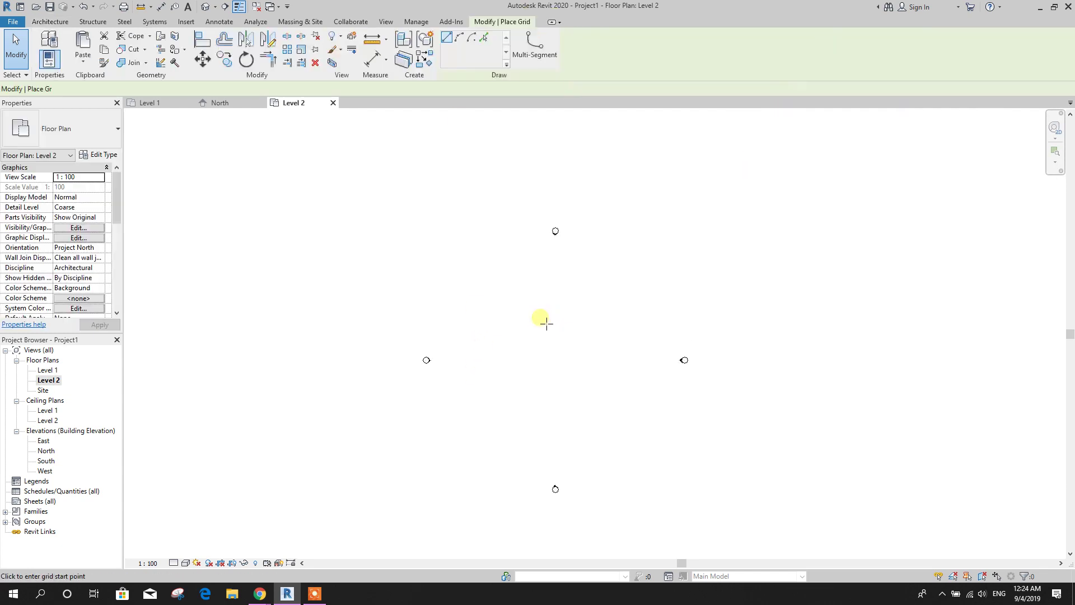
click(485, 276)
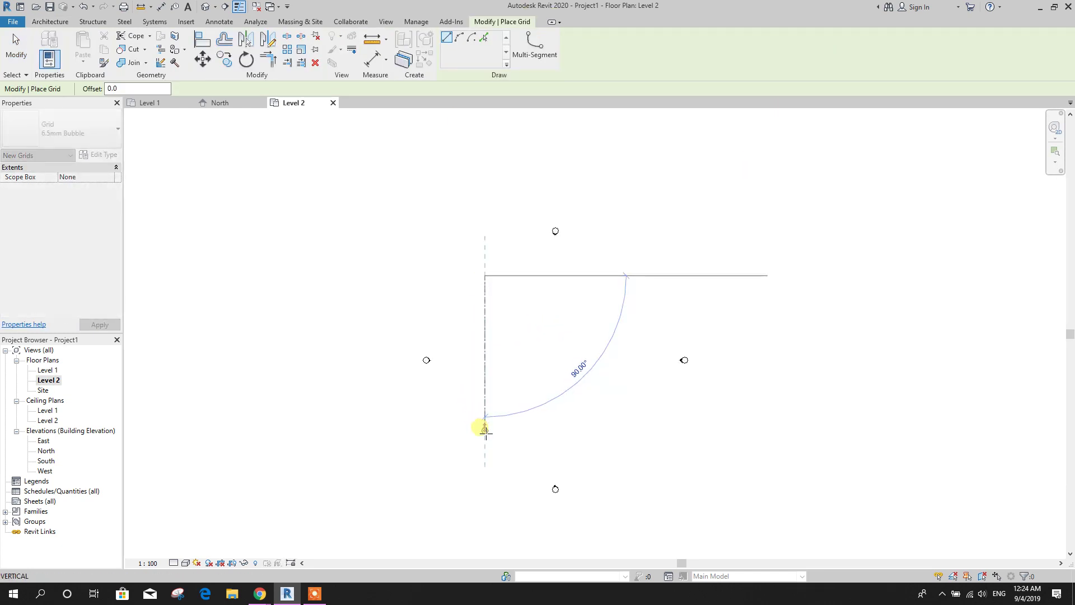
click(485, 429)
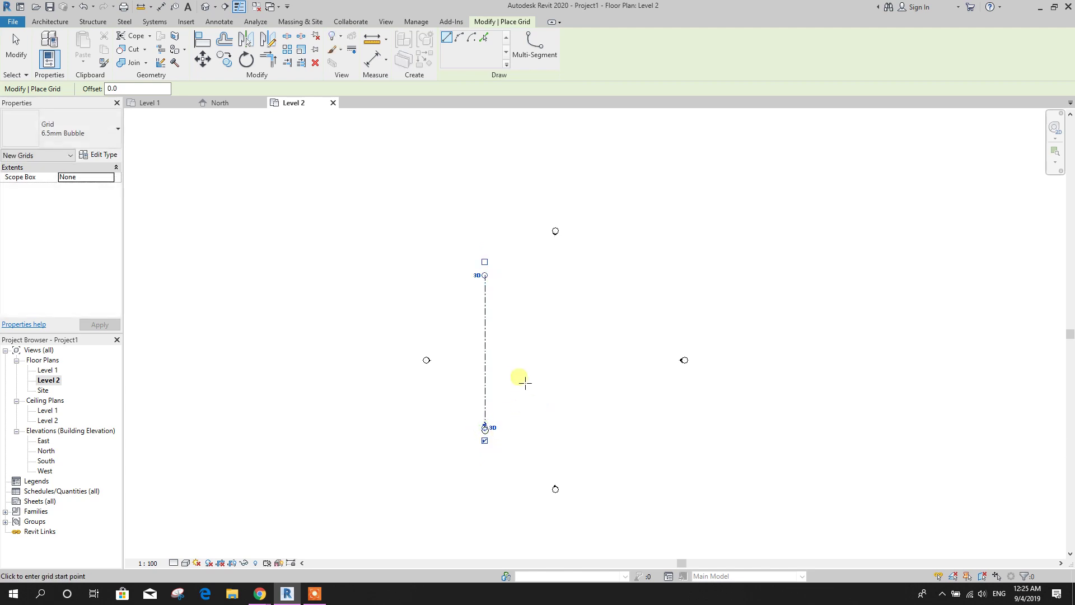
scroll(504, 341, up, 2)
key(Escape)
key(Escape)
Copy grid 1 to the right to create grid 2.
click(476, 307)
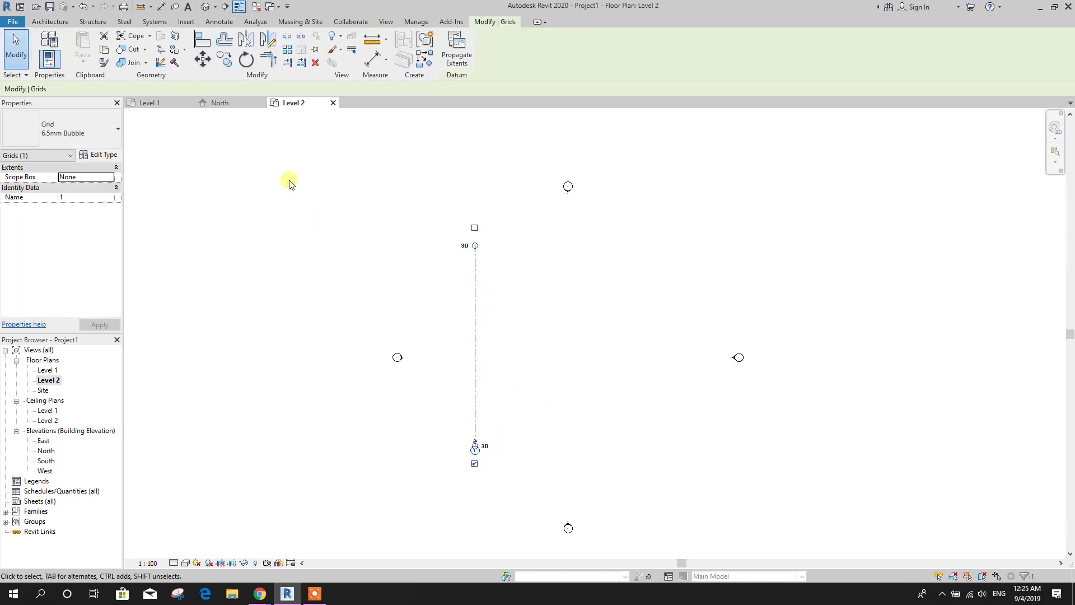
click(230, 63)
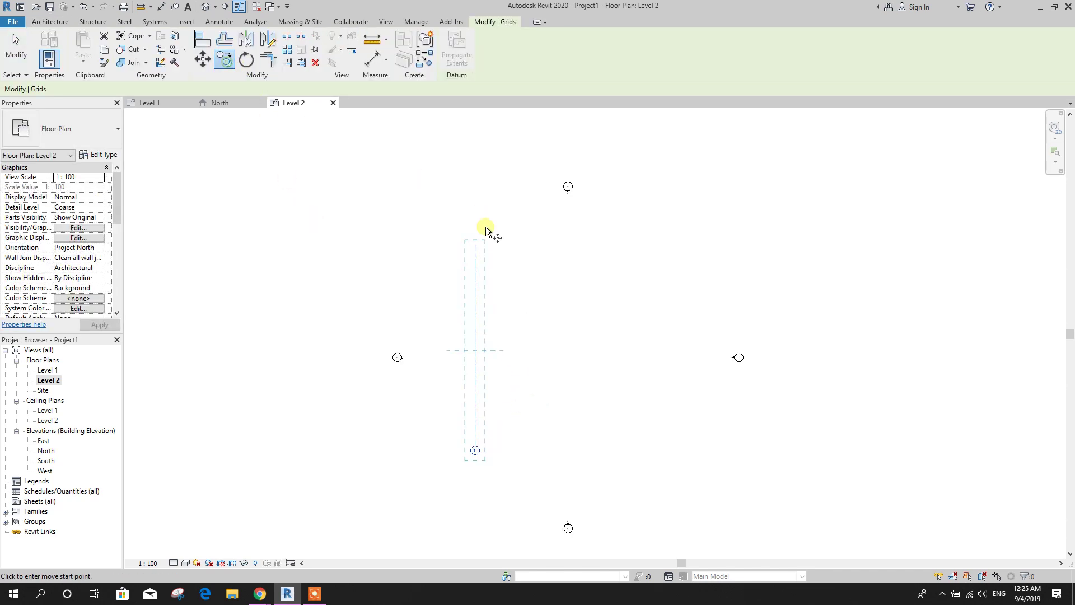
click(479, 448)
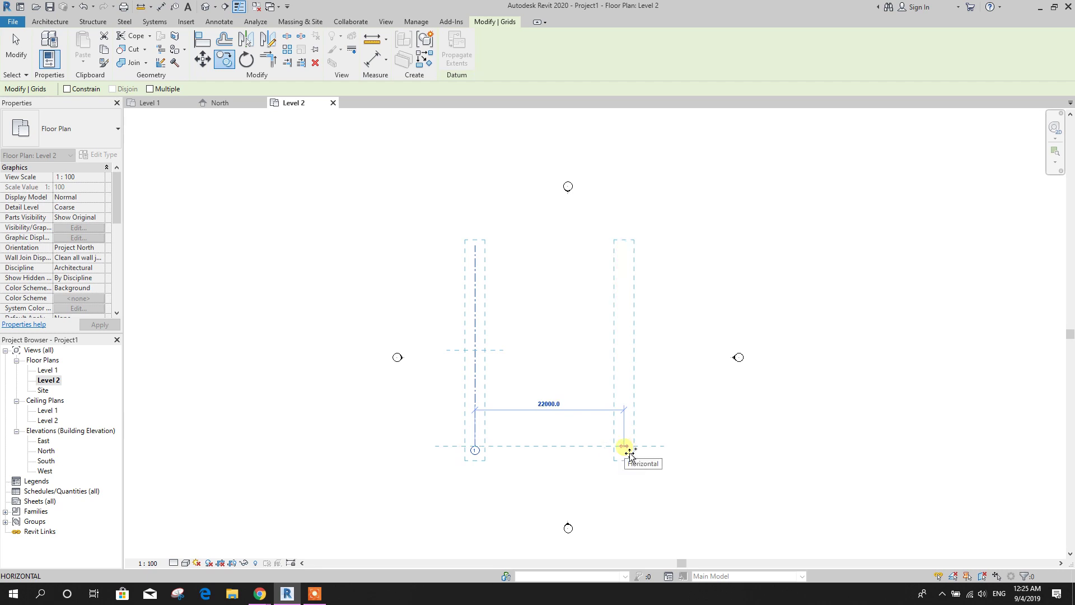
click(577, 448)
scroll(610, 403, up, 2)
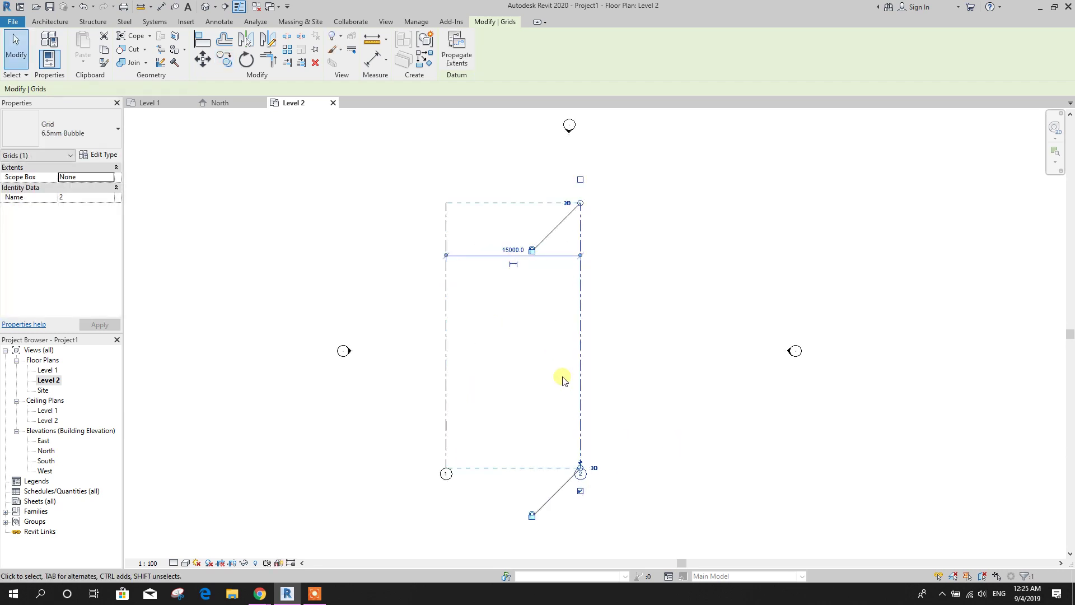
key(Escape)
middle_drag(562, 379, 522, 358)
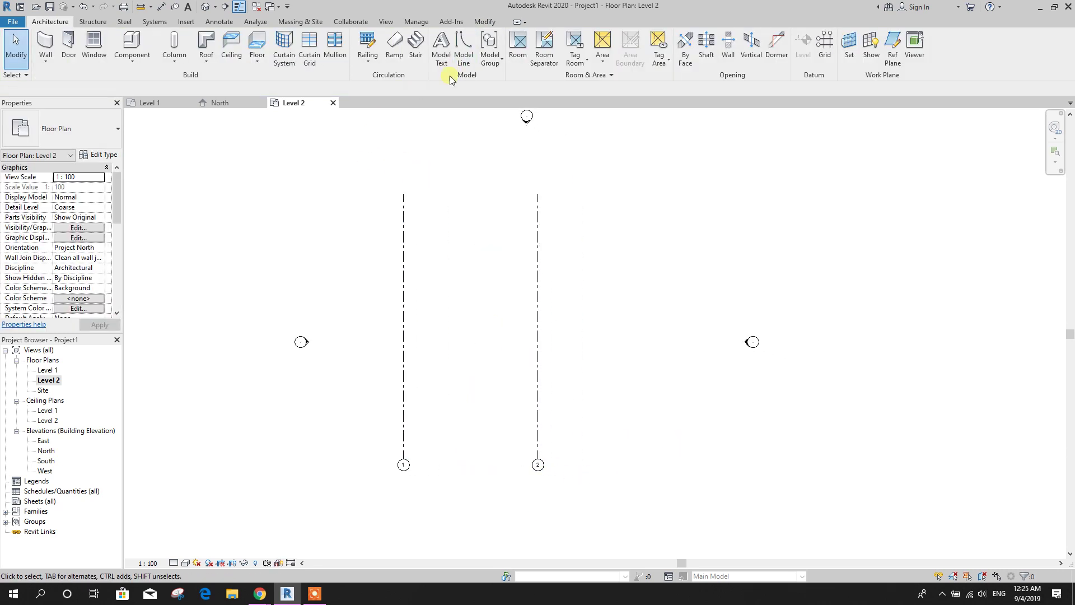
Draw a horizontal grid and copy it 15000 upward with CO to make a second one.
click(824, 45)
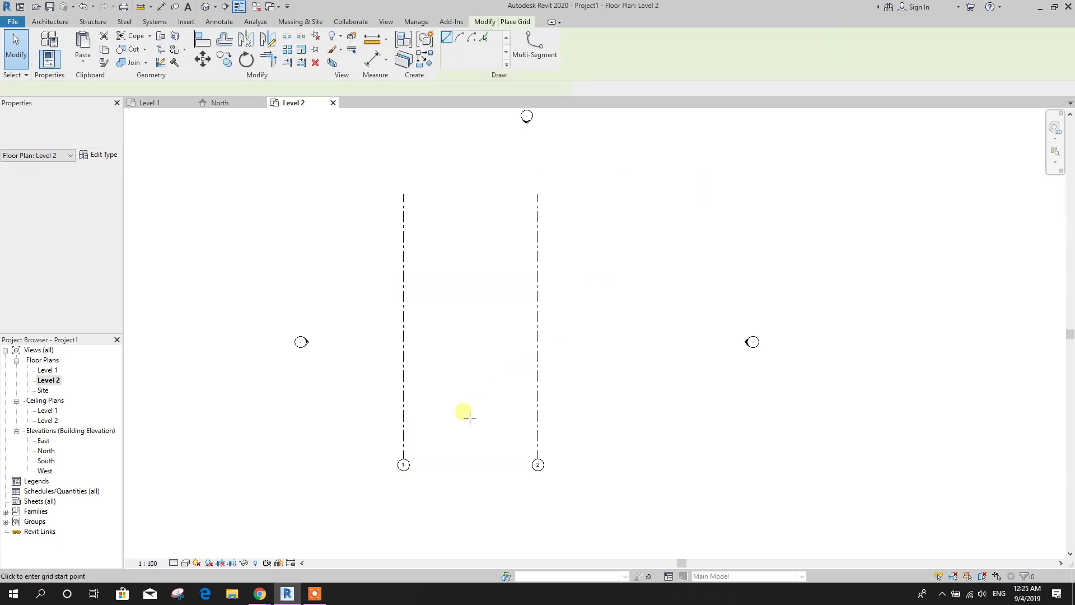
click(365, 422)
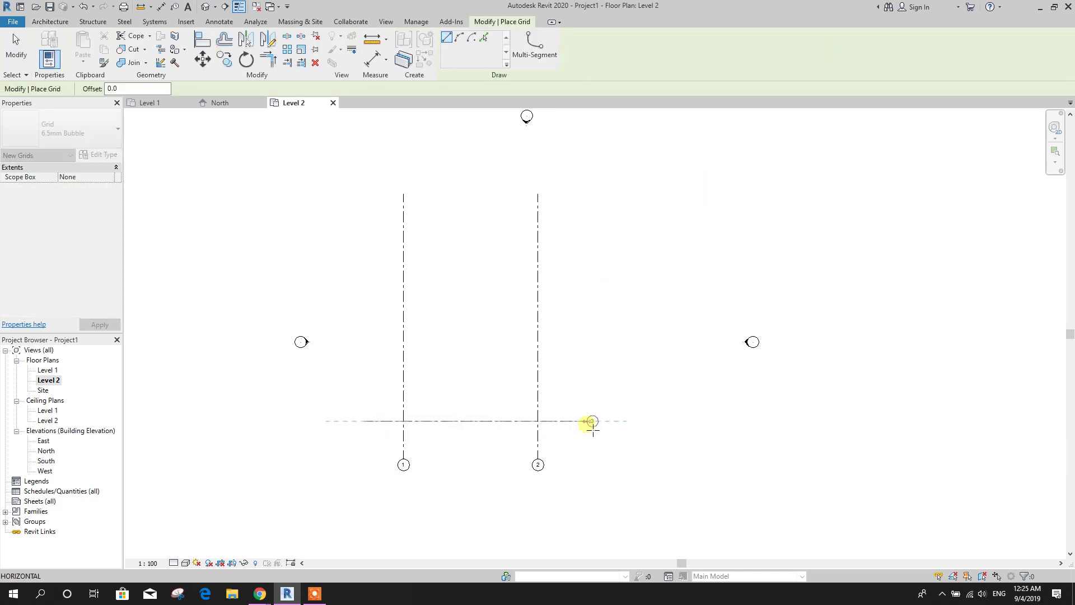
click(601, 421)
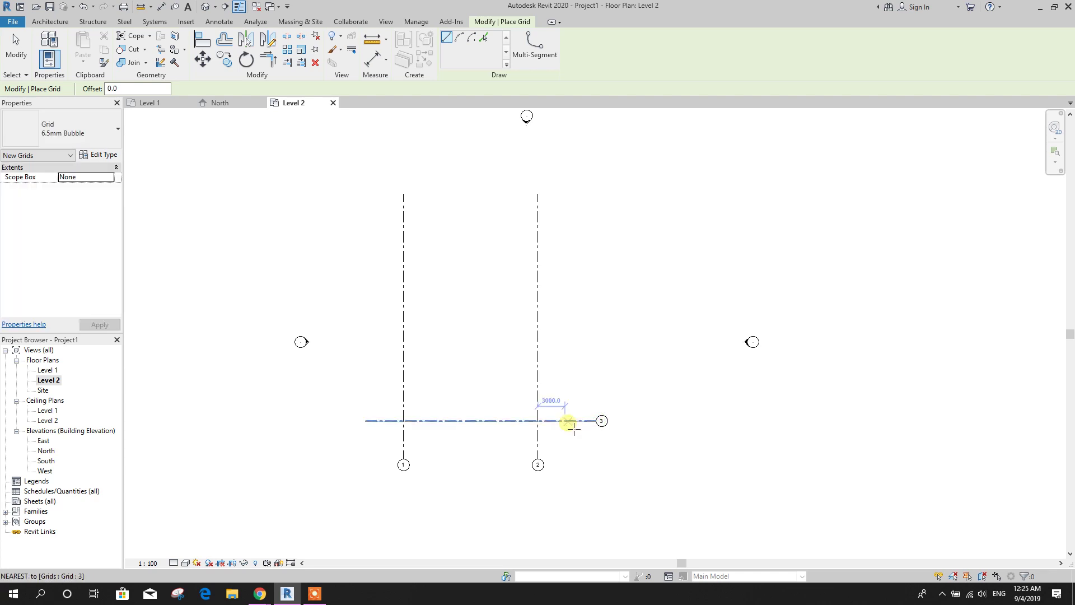
key(Escape)
key(c)
key(o)
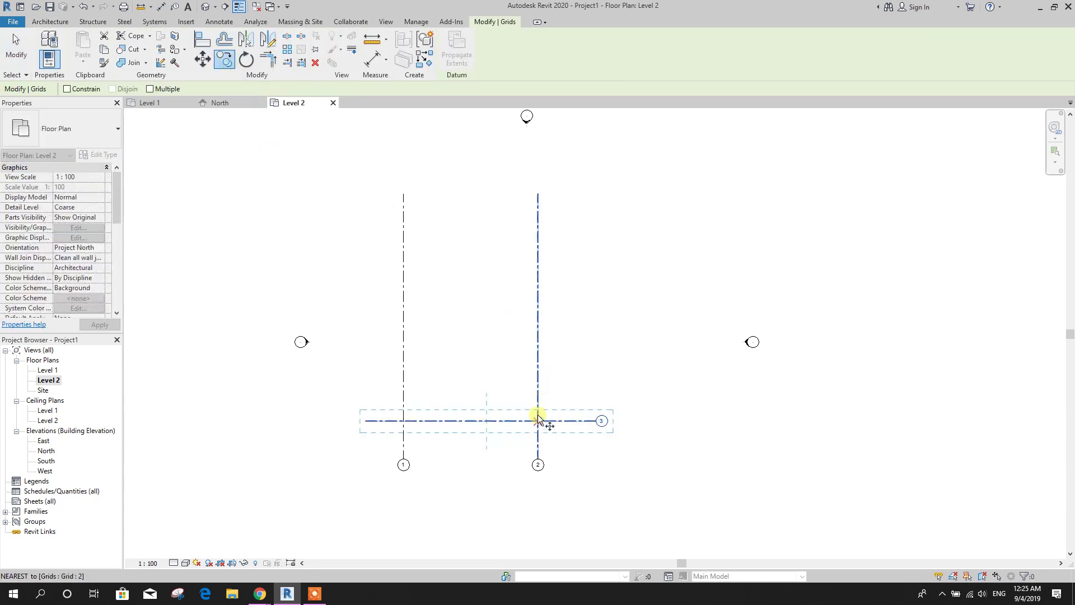
click(539, 420)
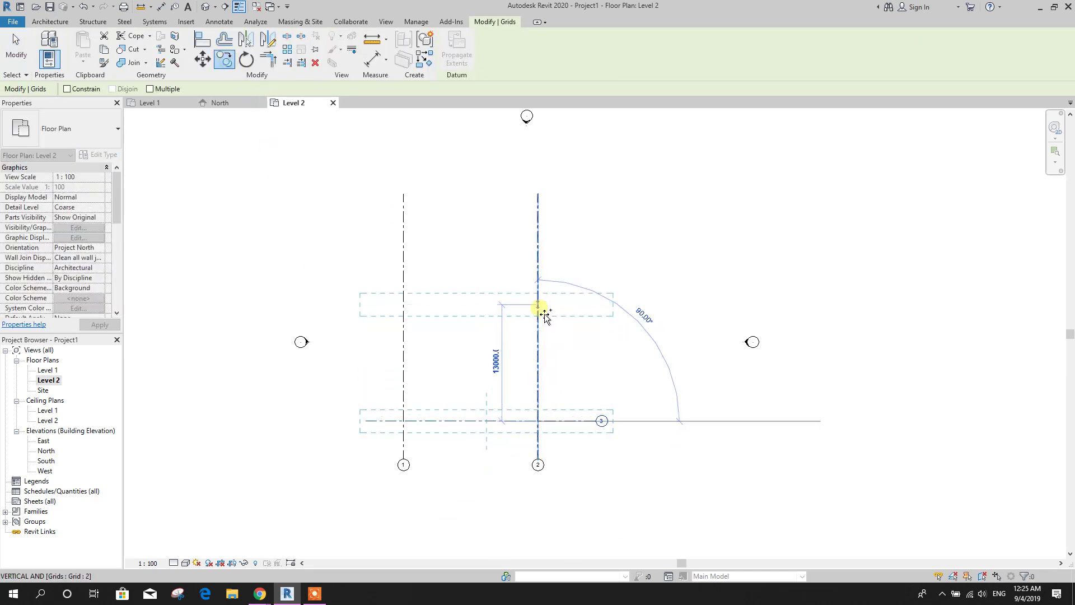
text(15000)
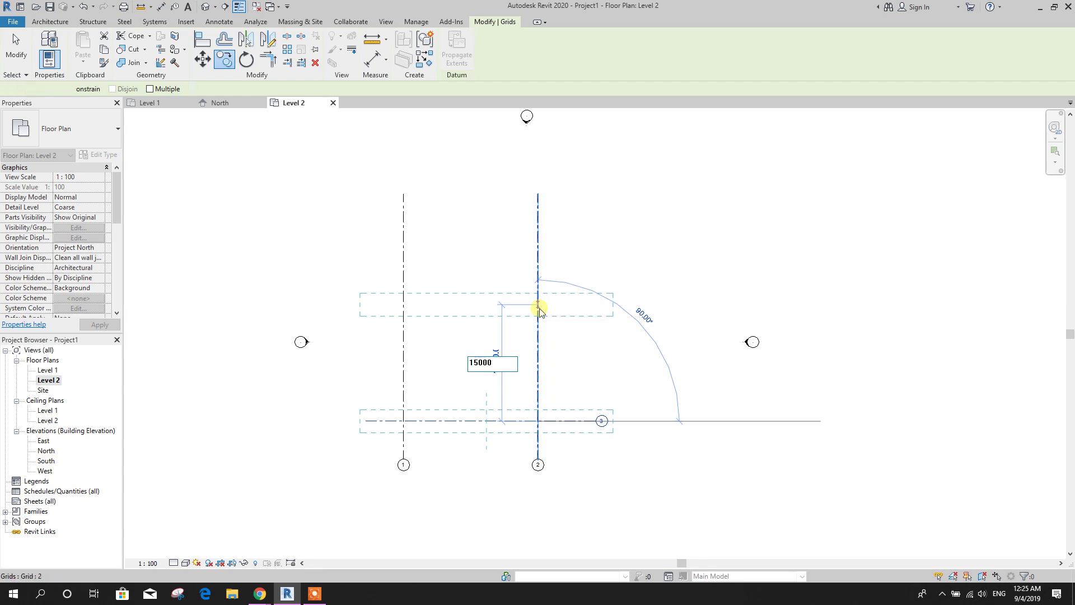
key(Return)
key(Escape)
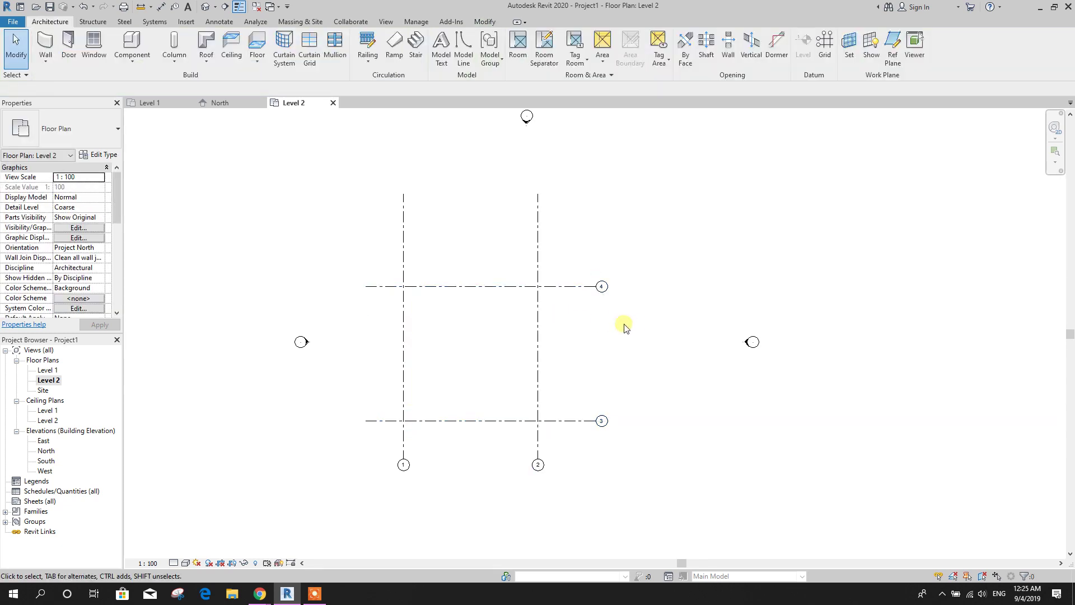
Rename the lower horizontal grid to A and the upper one to B.
click(608, 417)
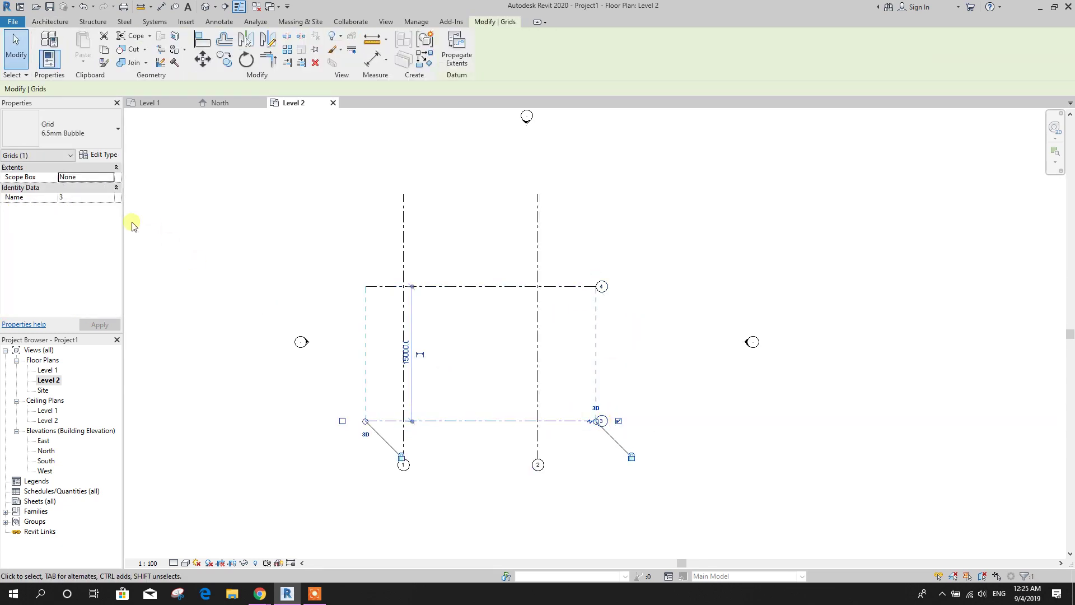
click(61, 197)
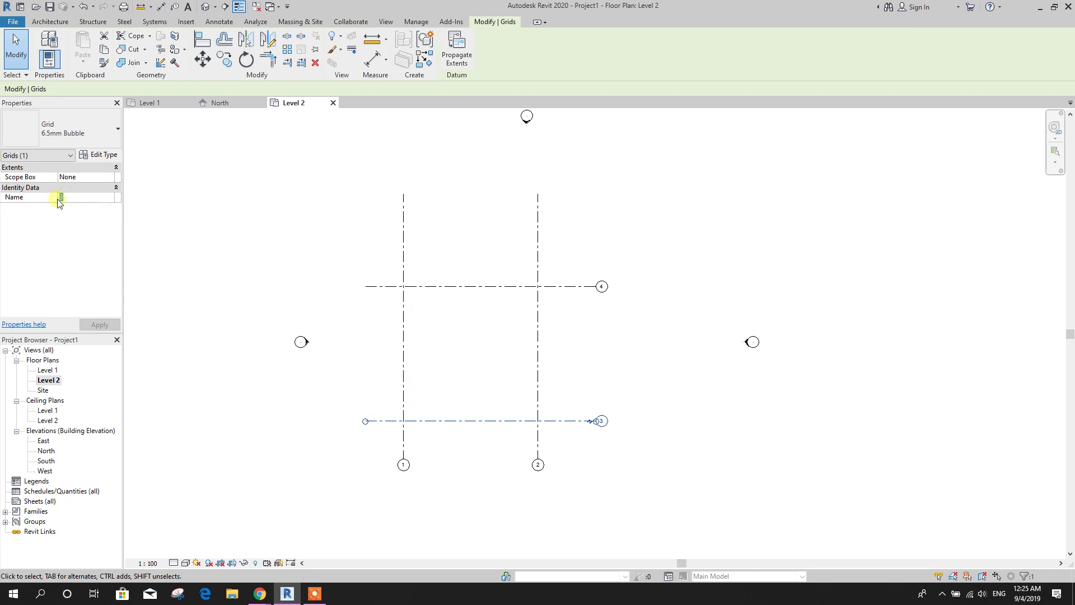
text(A)
click(250, 230)
click(601, 286)
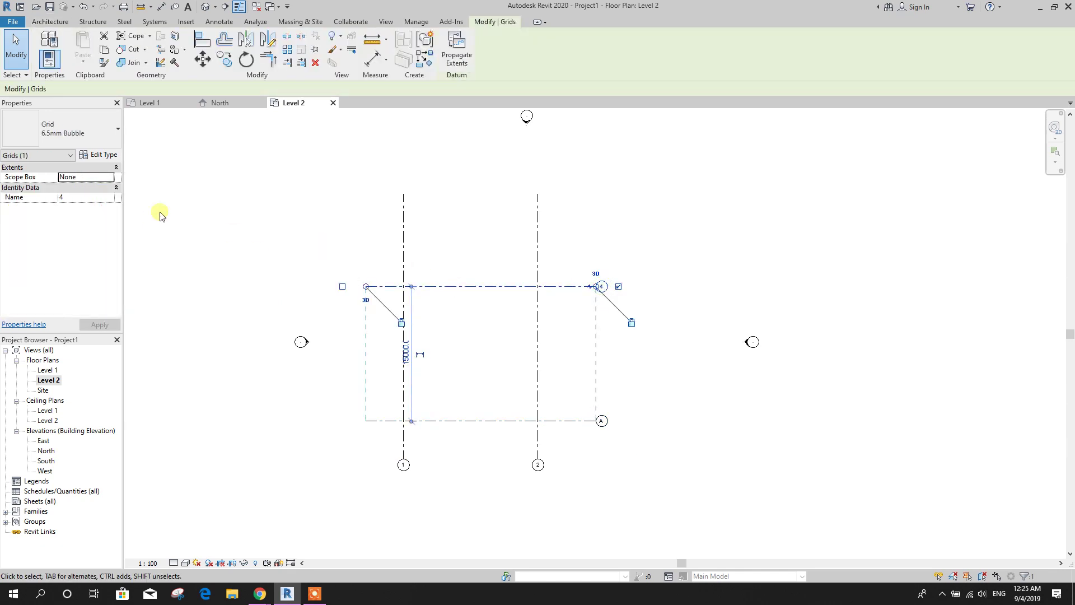
click(77, 197)
text(B)
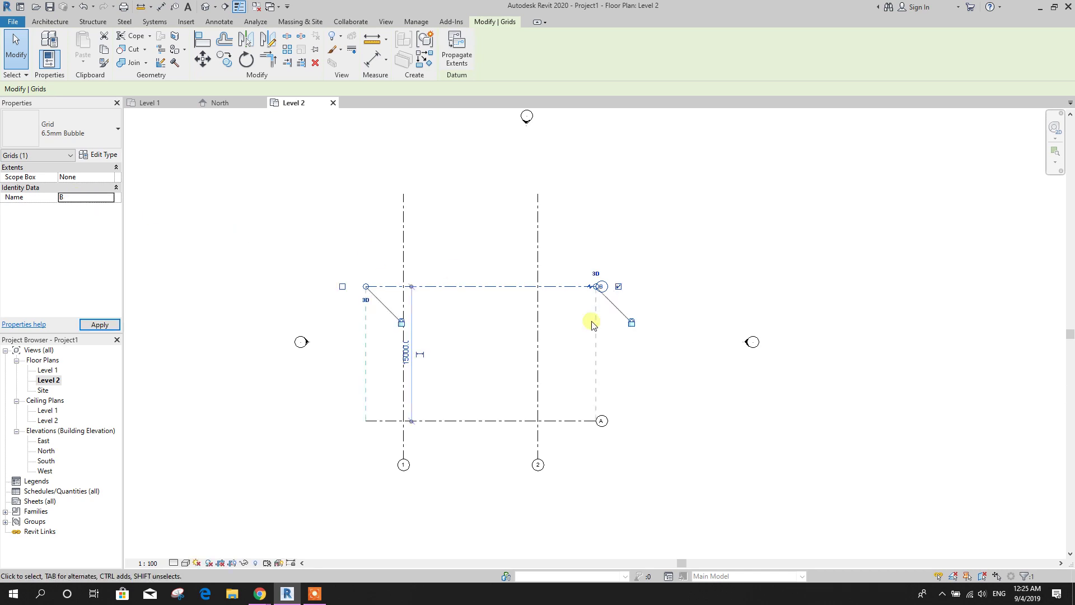
click(644, 342)
Trim grid 2's top end and grids A and B's left ends, then recentre the view.
click(537, 235)
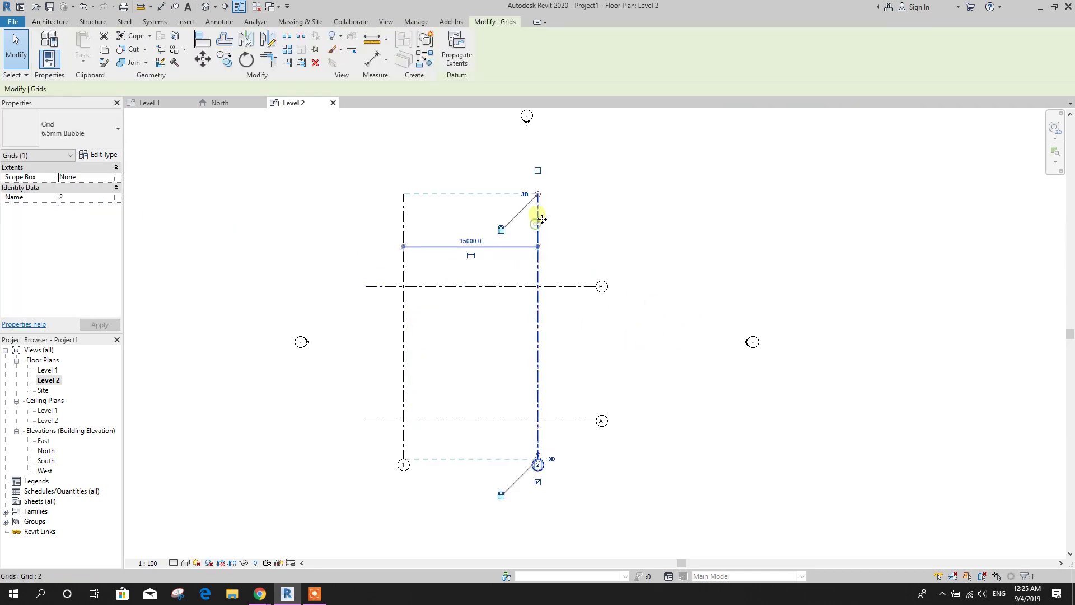
drag(546, 246, 539, 266)
click(373, 286)
drag(367, 287, 383, 286)
click(566, 247)
middle_drag(579, 254, 616, 230)
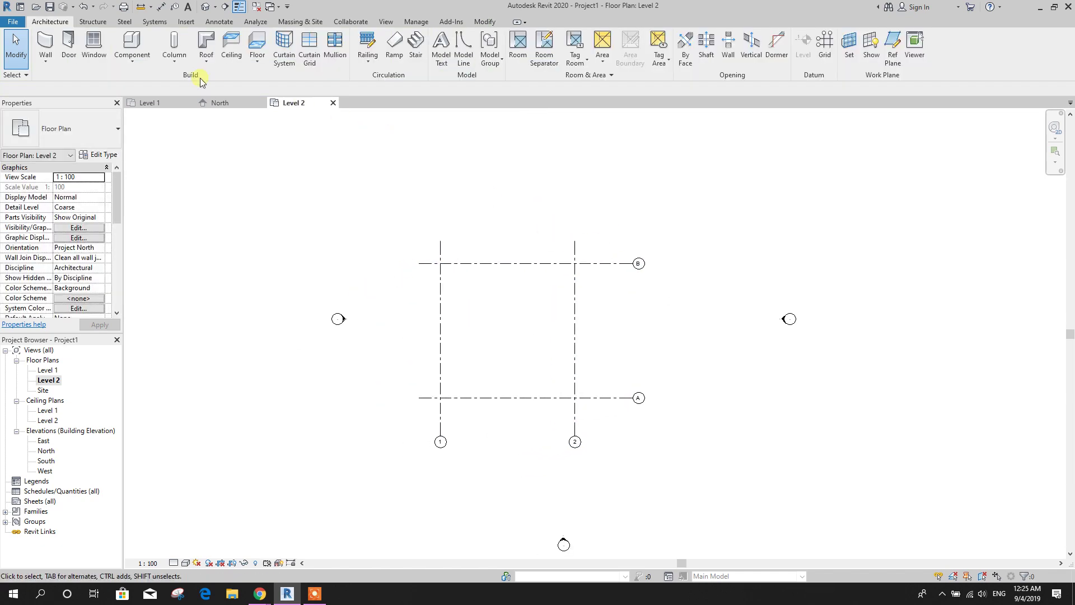
Start the Structural Column tool and browse to US Metric > Structural Columns > Concrete.
click(174, 42)
click(94, 134)
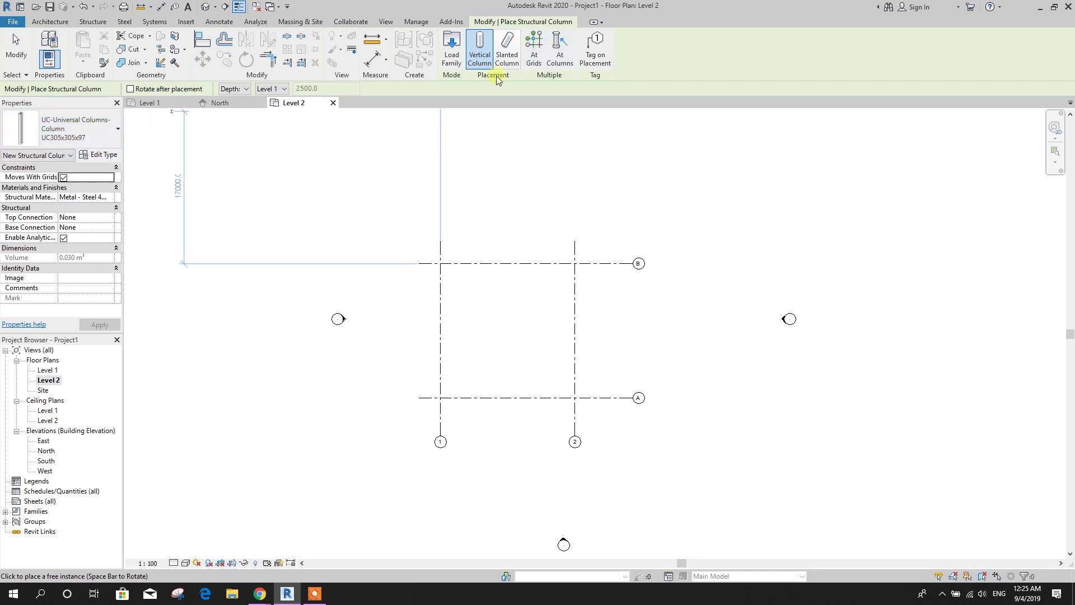
click(457, 53)
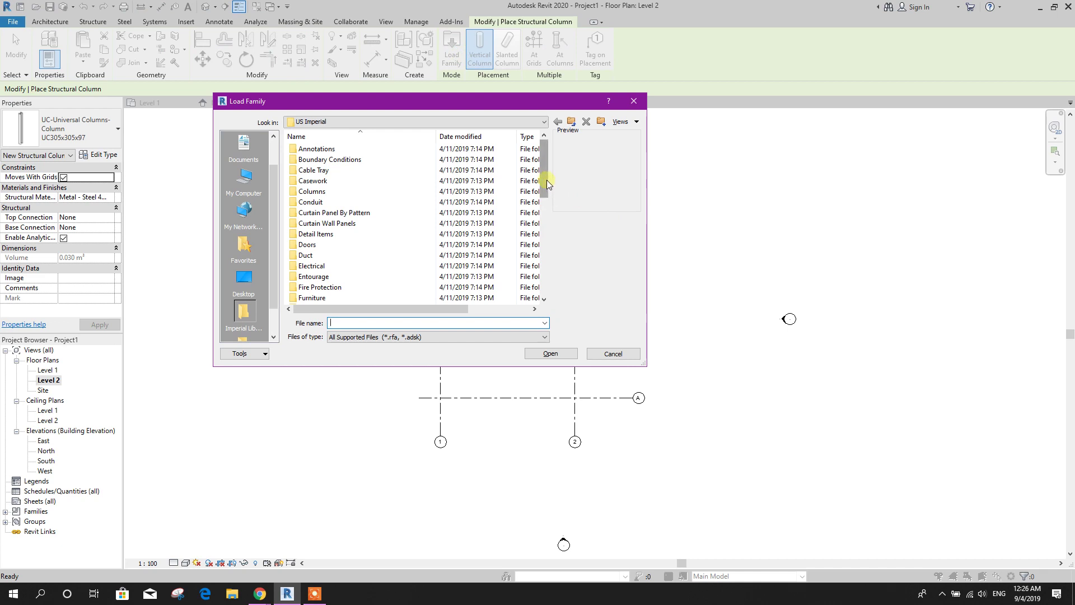
click(502, 121)
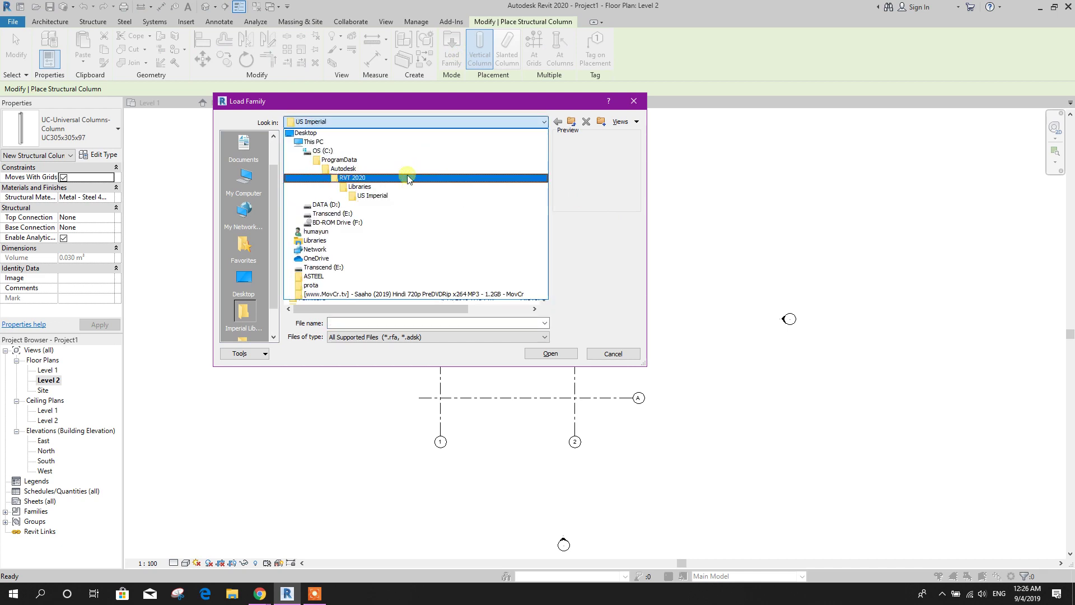
click(395, 187)
double_click(332, 177)
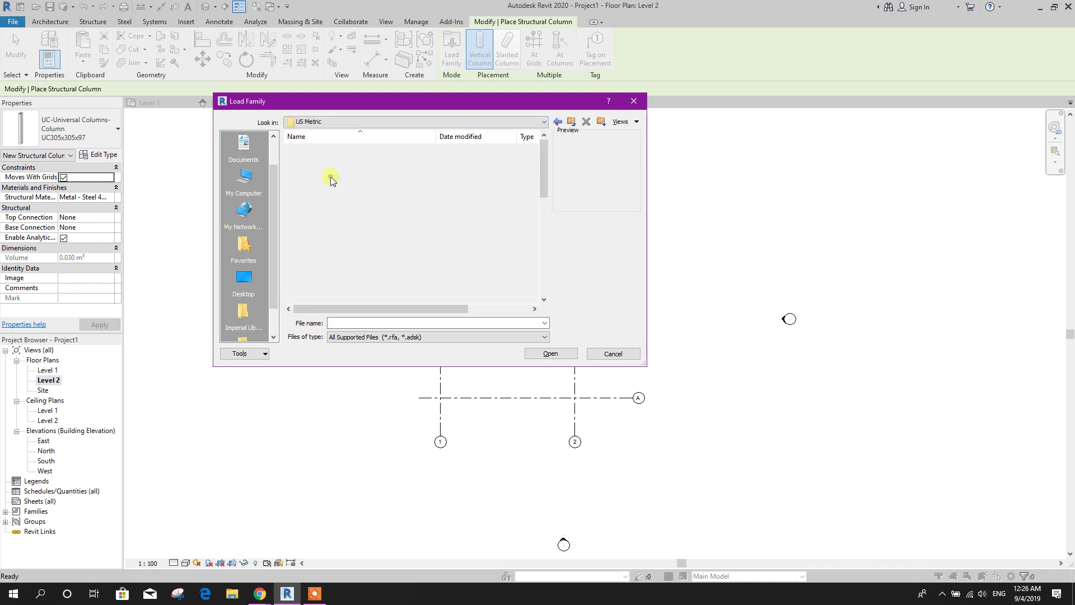
scroll(343, 182, down, 9)
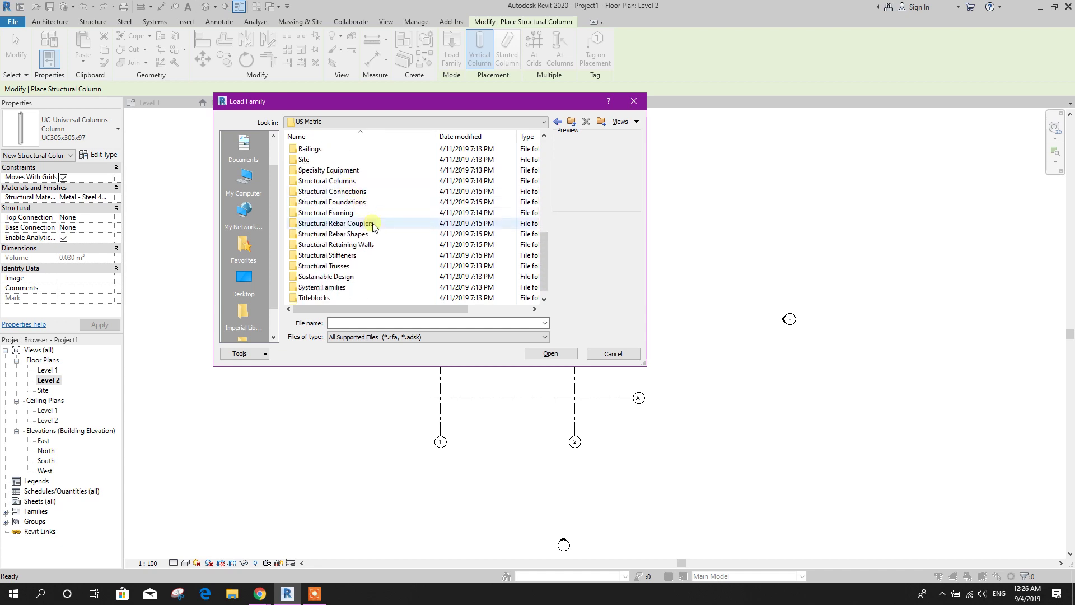
double_click(372, 180)
double_click(354, 149)
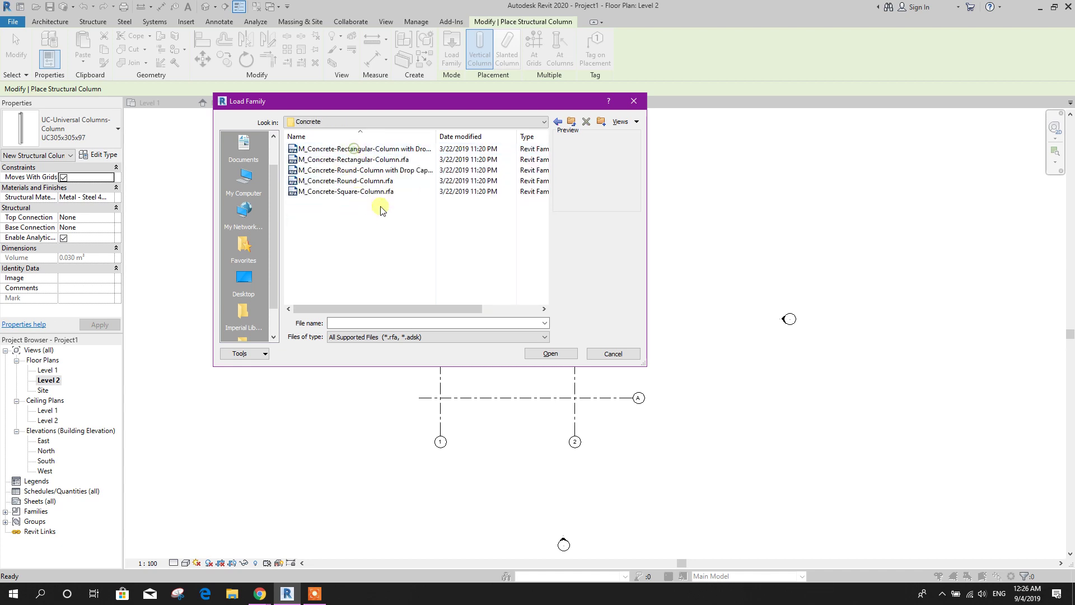
Load the M_Concrete-Rectangular-Column.rfa family after previewing the concrete column options.
click(376, 170)
click(380, 159)
click(397, 149)
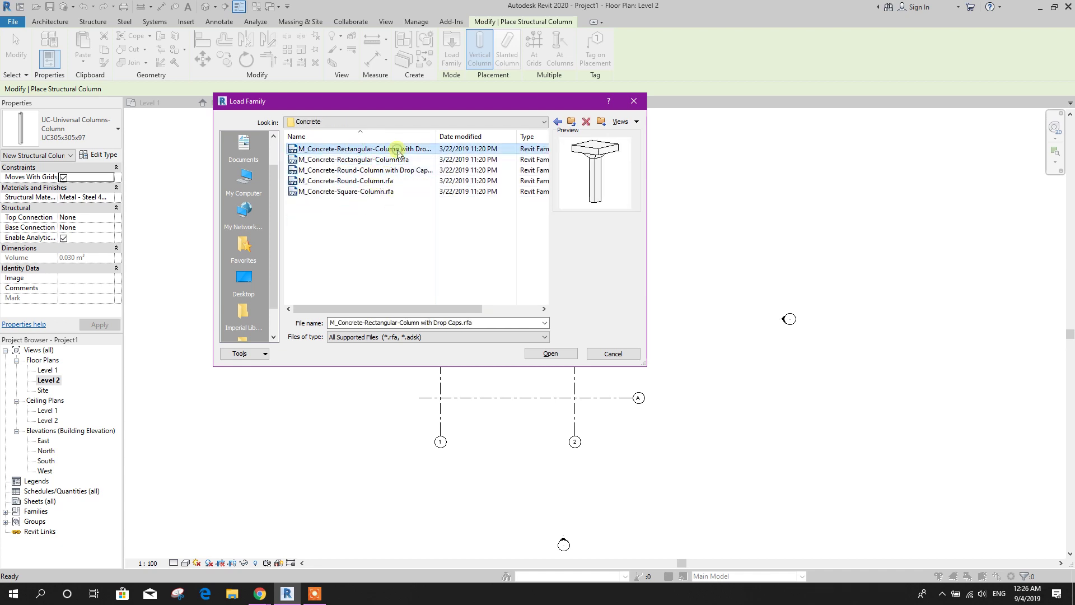
click(360, 170)
click(393, 160)
click(551, 354)
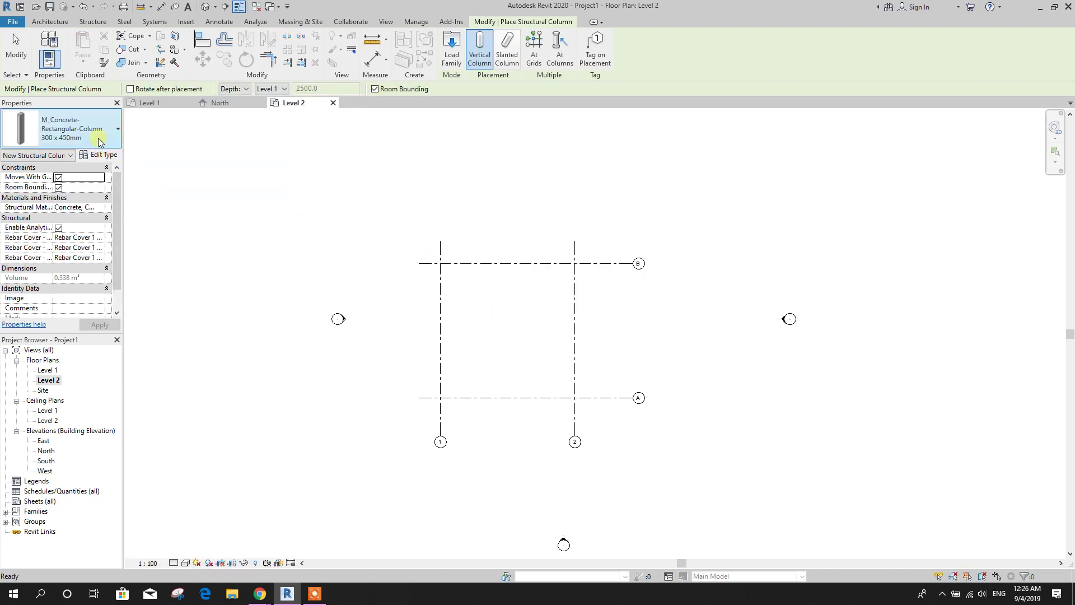
Duplicate the column type as 600 x900mm and set b to 600 and h to 900.
click(101, 155)
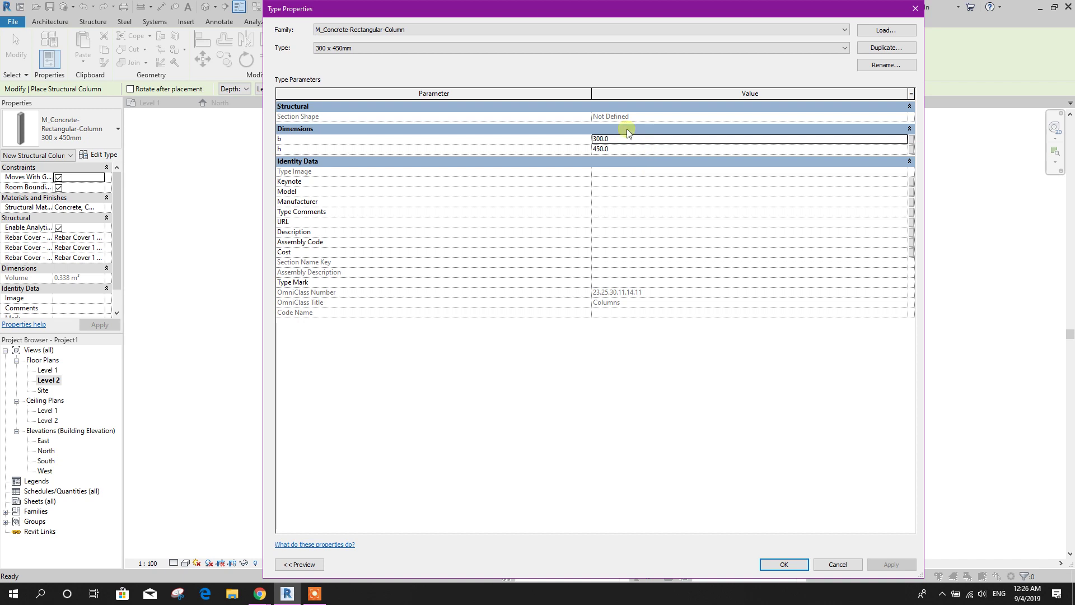
click(862, 52)
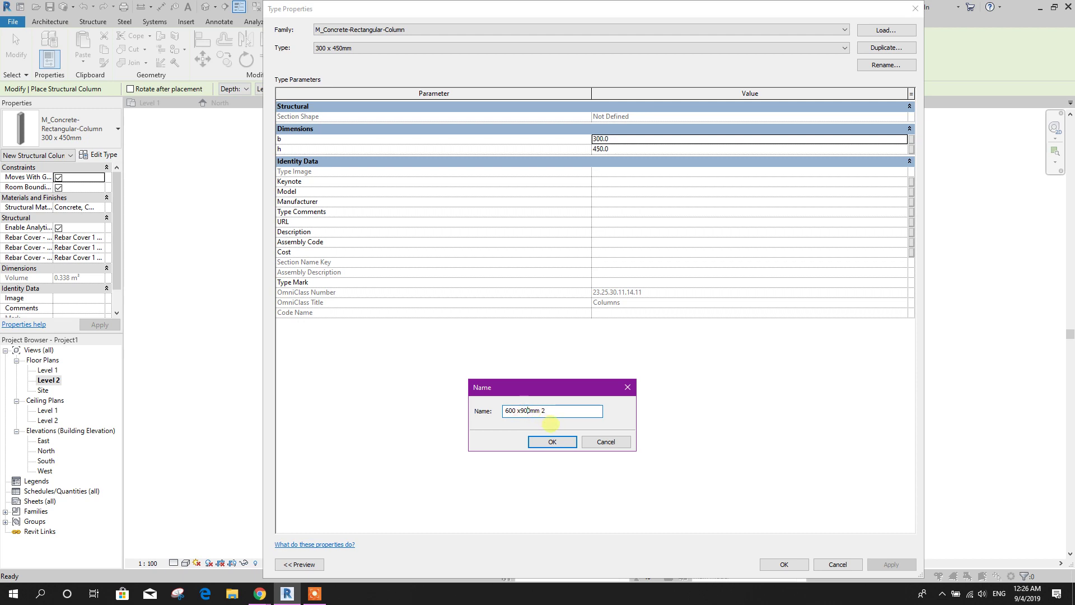
click(563, 444)
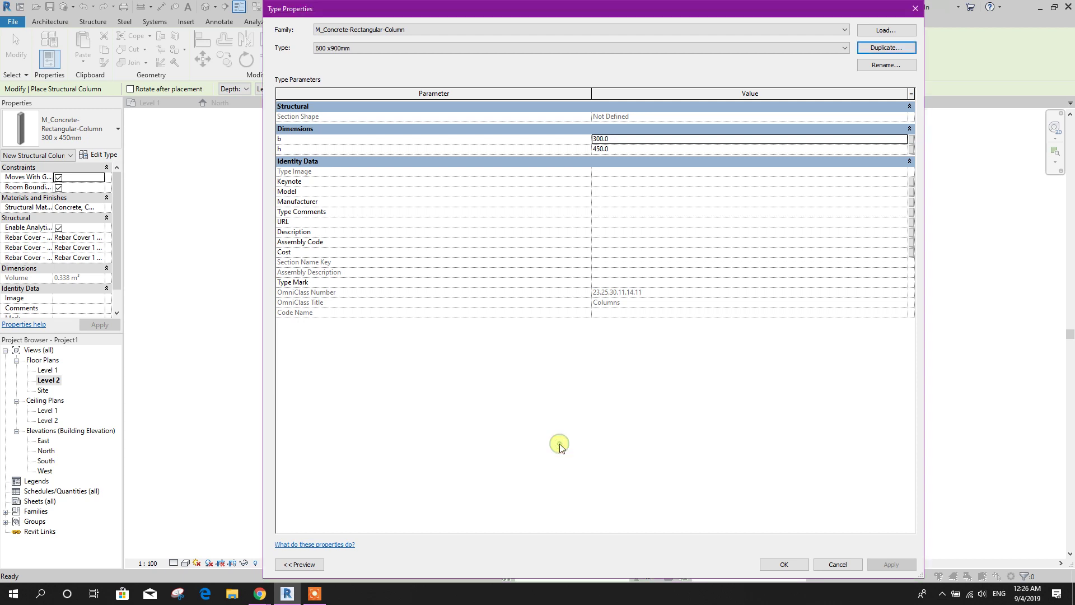
click(613, 138)
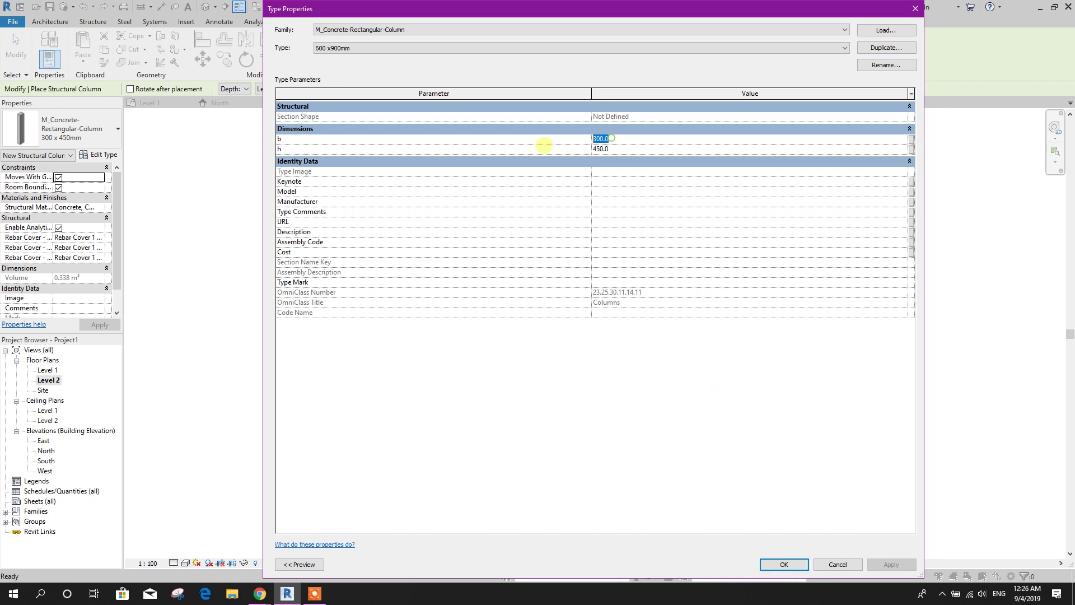
text(600)
click(603, 148)
drag(618, 148, 584, 159)
Place 600 x900mm columns at grid intersections B/1, A/1, A/2 and B/2.
click(784, 564)
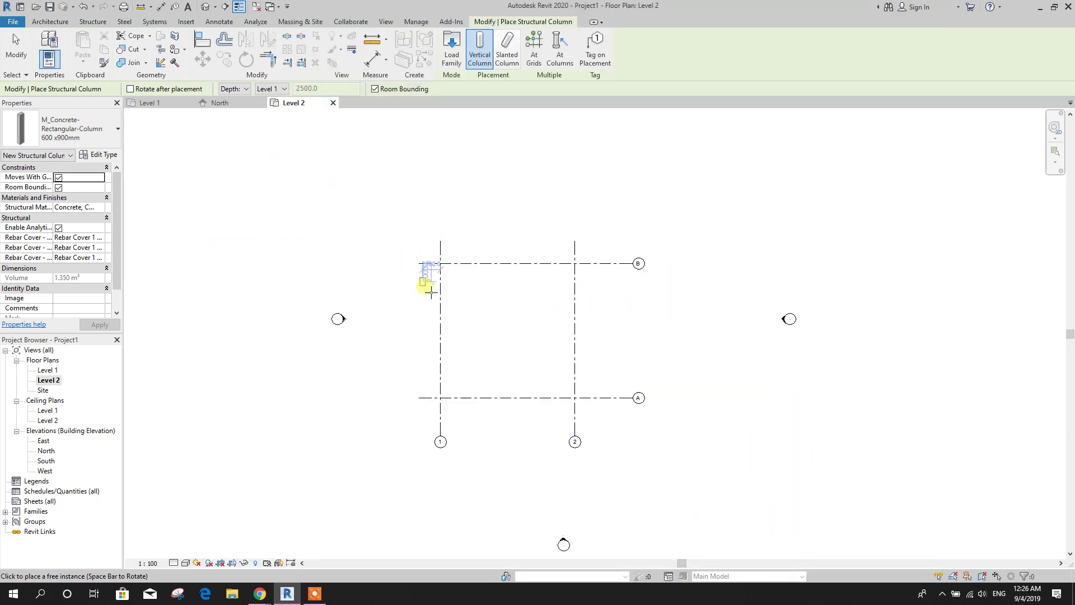
click(440, 263)
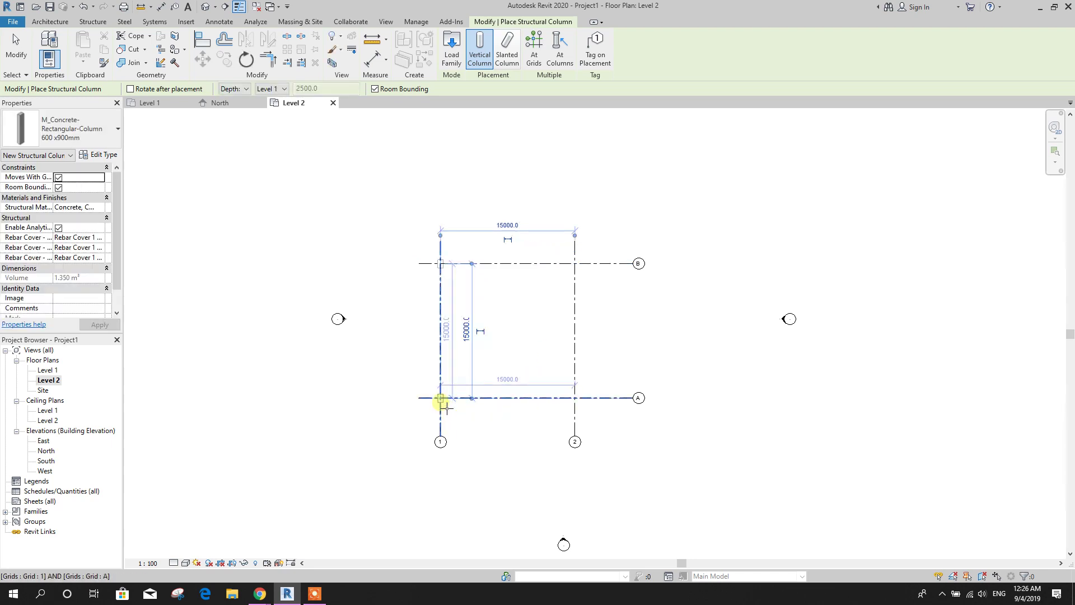
click(447, 408)
click(581, 404)
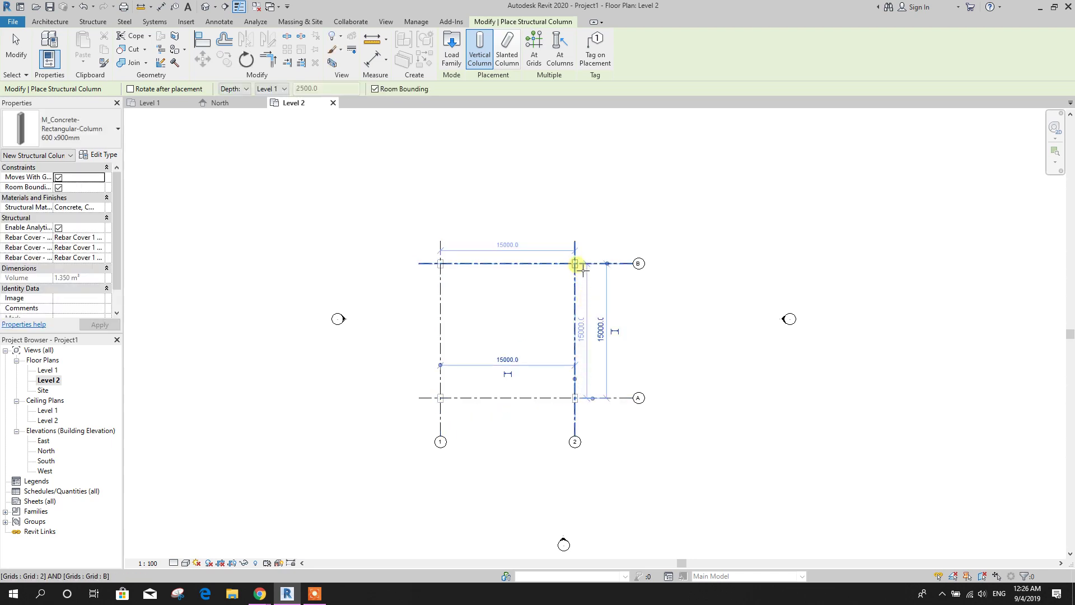
click(583, 269)
key(Escape)
key(Escape)
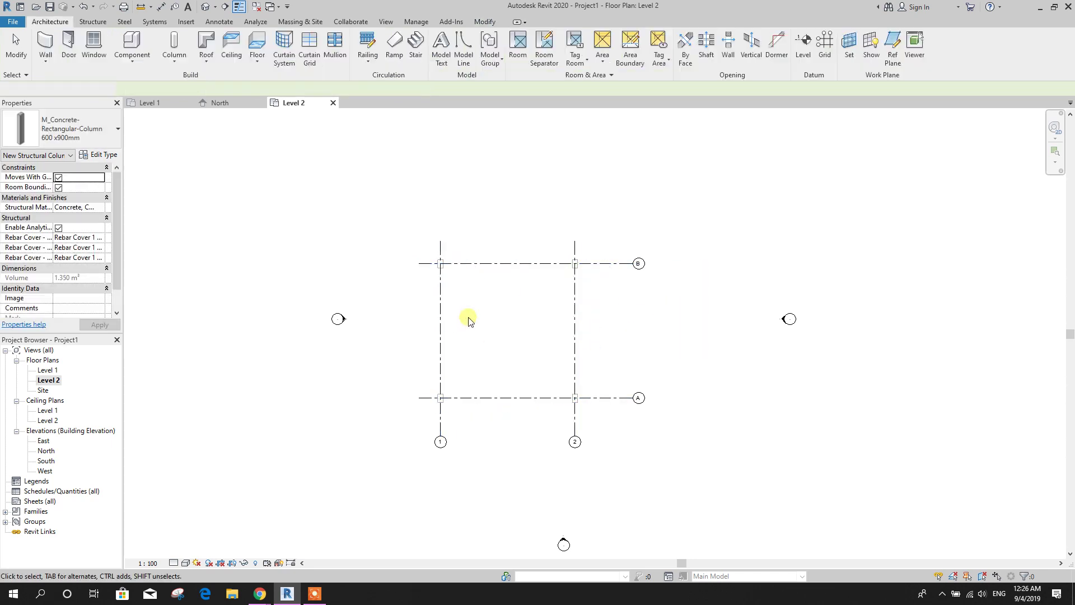
middle_drag(480, 308, 492, 304)
Start the Beam tool and load the M_Concrete-Rectangular Beam family from Structural Framing > Concrete.
click(93, 22)
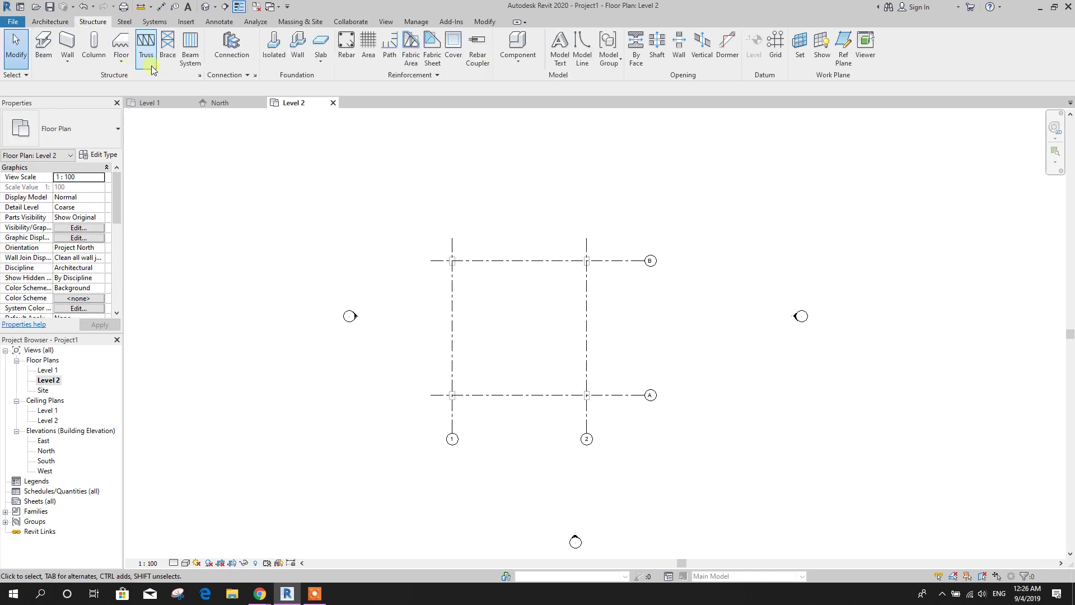
click(43, 48)
scroll(462, 413, up, 3)
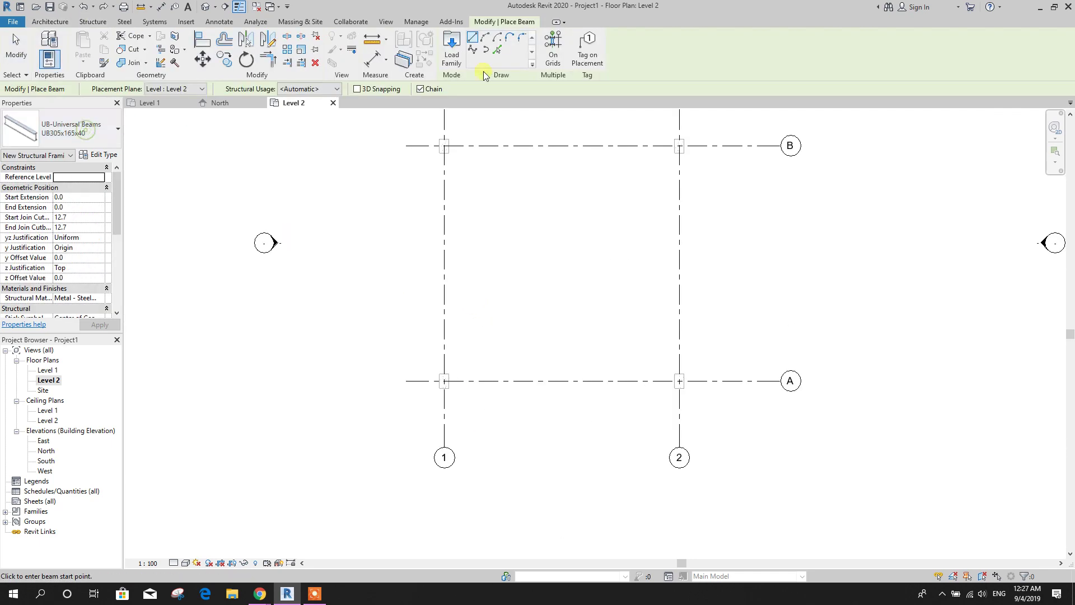
click(465, 48)
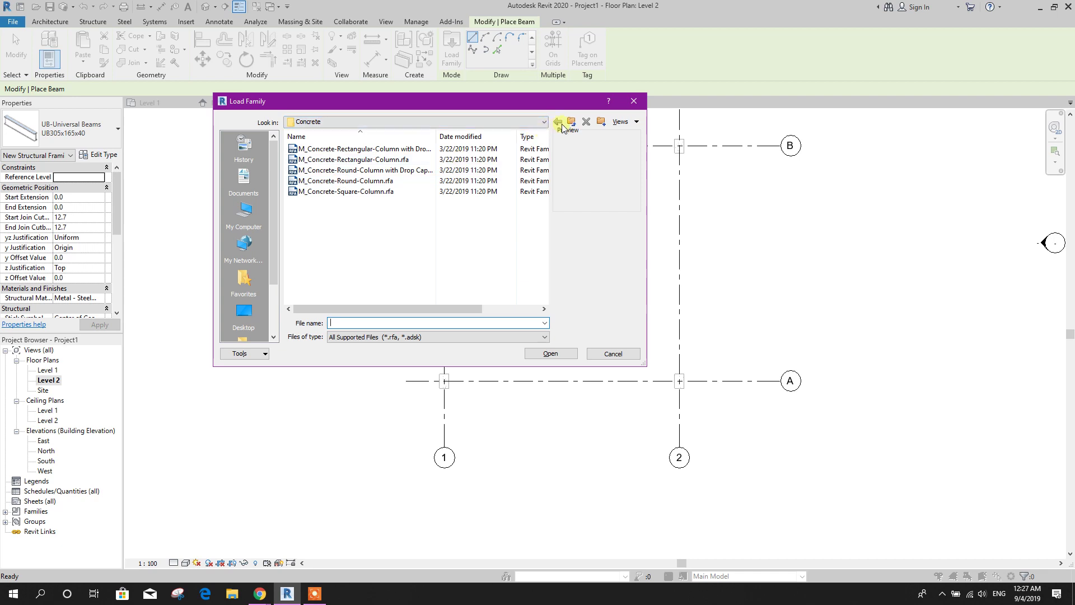
click(560, 123)
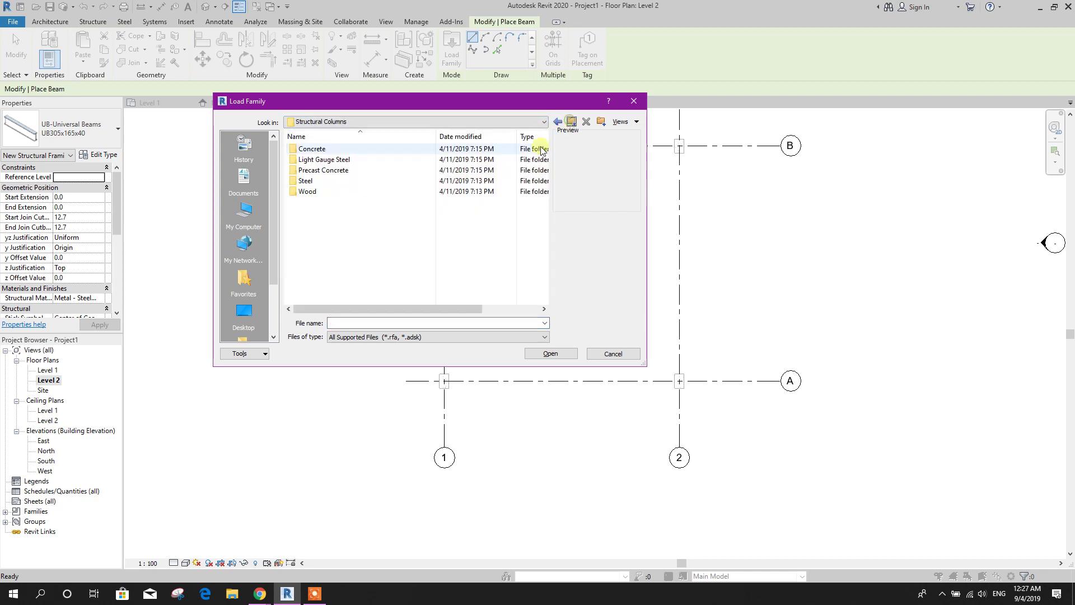
click(571, 122)
scroll(344, 231, down, 7)
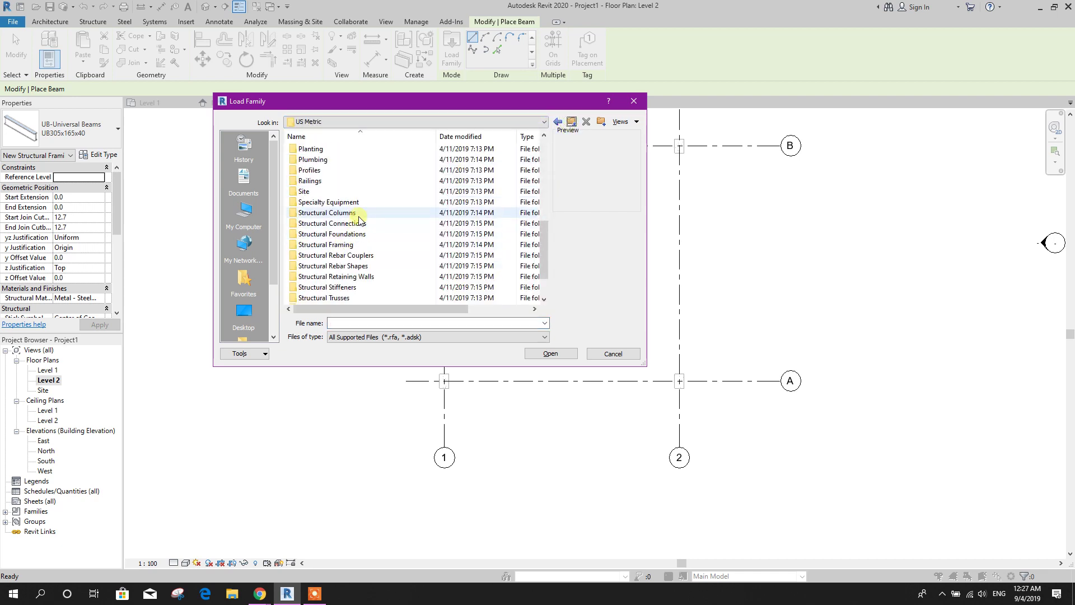
double_click(355, 243)
double_click(331, 150)
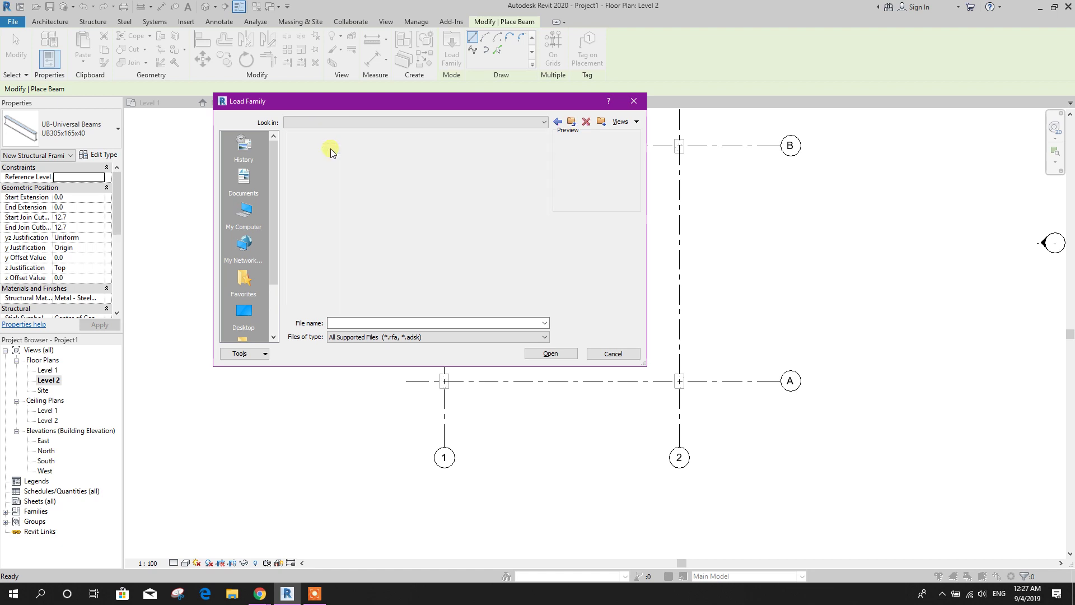
click(384, 150)
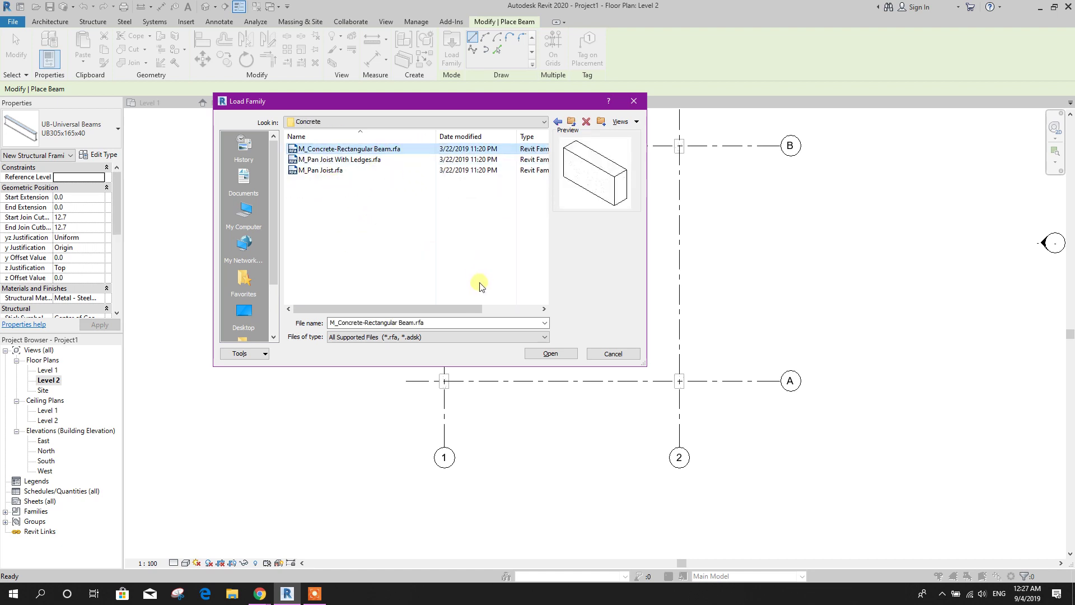
click(549, 353)
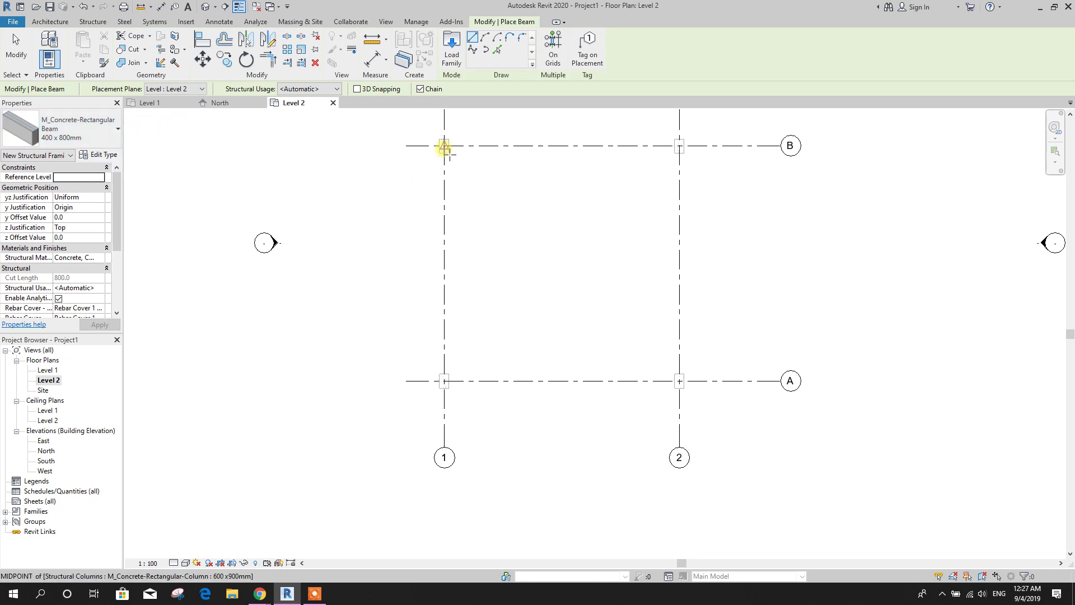
Chain 400 x 800mm beams from 1/B through 2/B, 2/A, 1/A and back to 1/B.
click(444, 146)
click(683, 147)
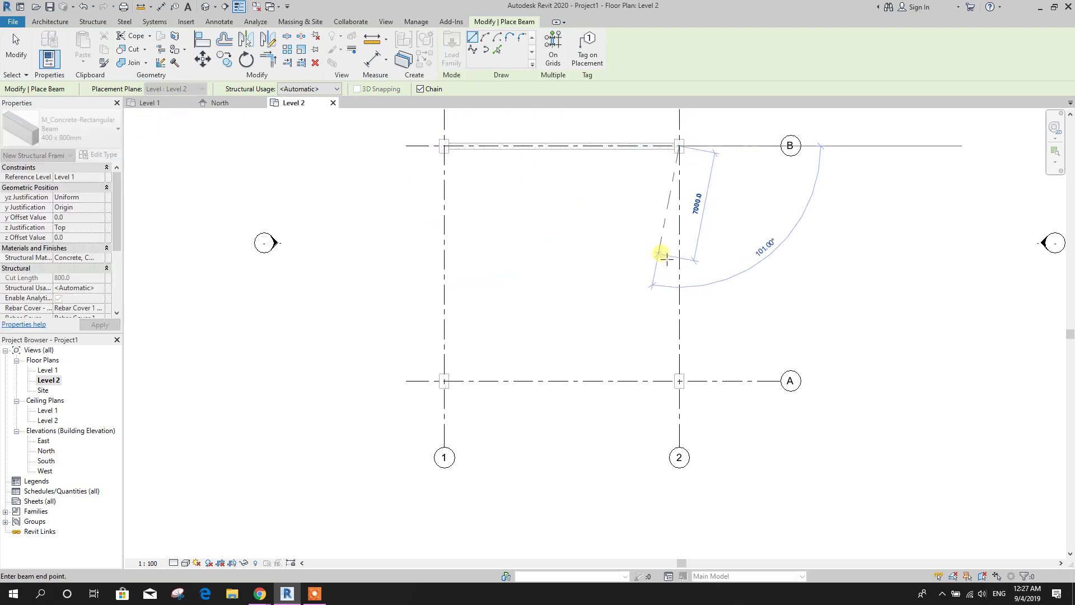
click(680, 381)
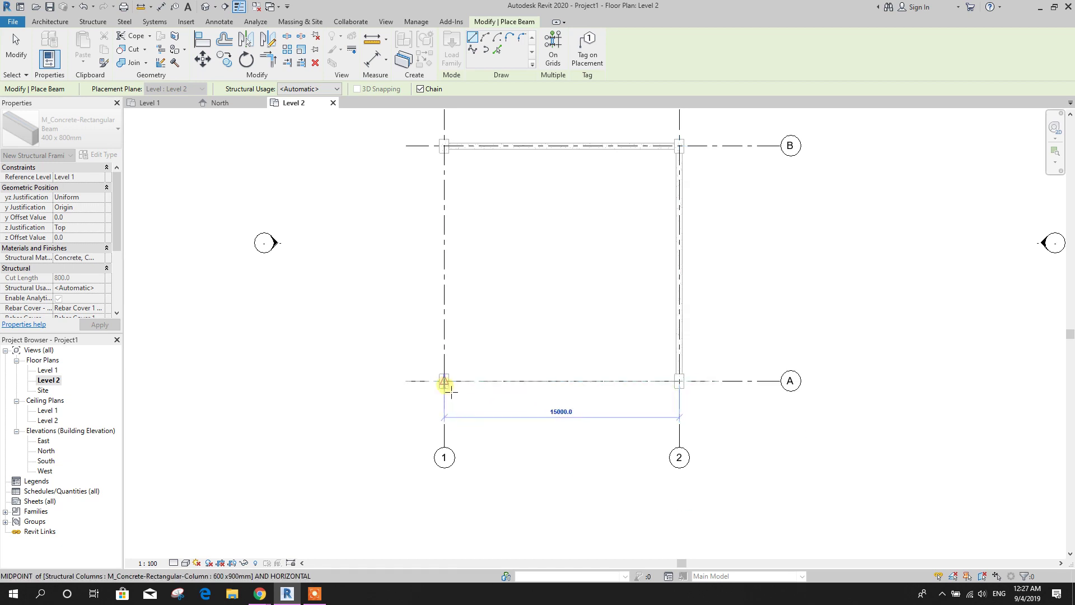
click(444, 381)
click(446, 147)
key(Escape)
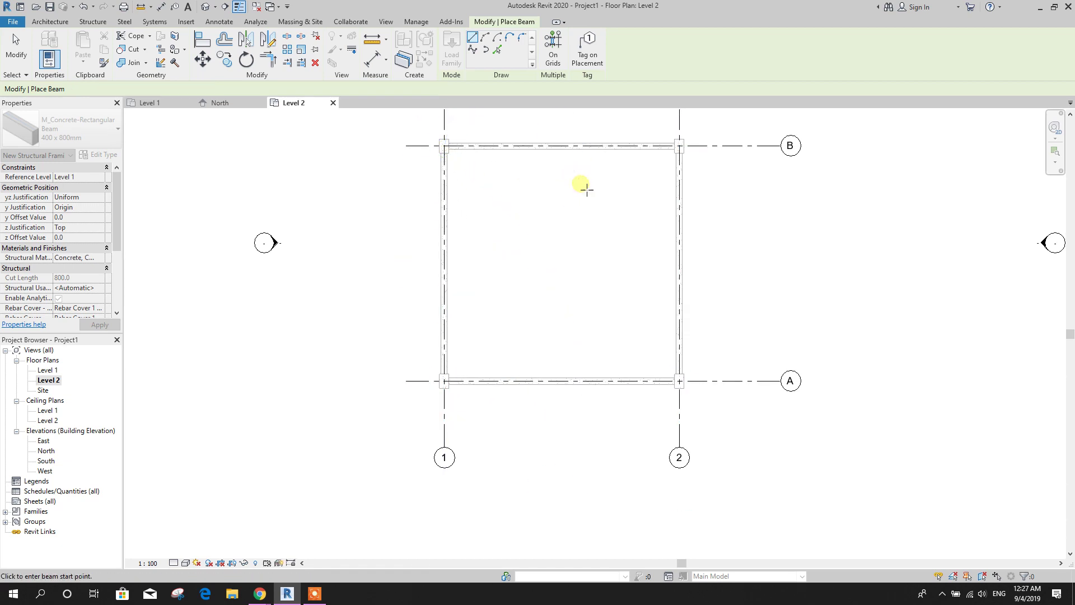
key(Escape)
Start a structural floor sketch using the Generic 300mm floor type.
middle_drag(620, 214, 602, 267)
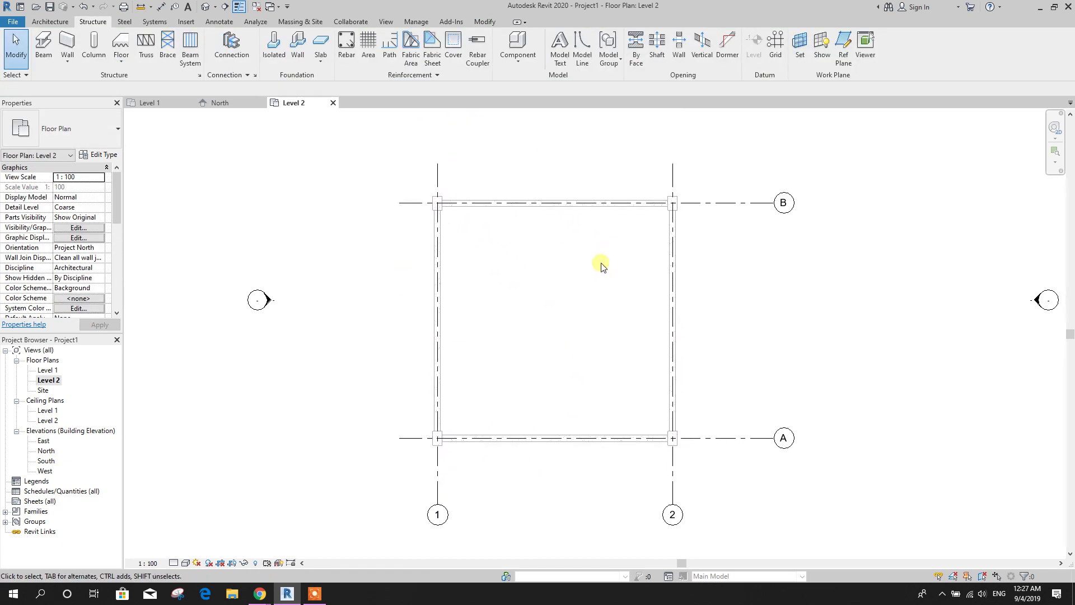
click(133, 61)
click(147, 78)
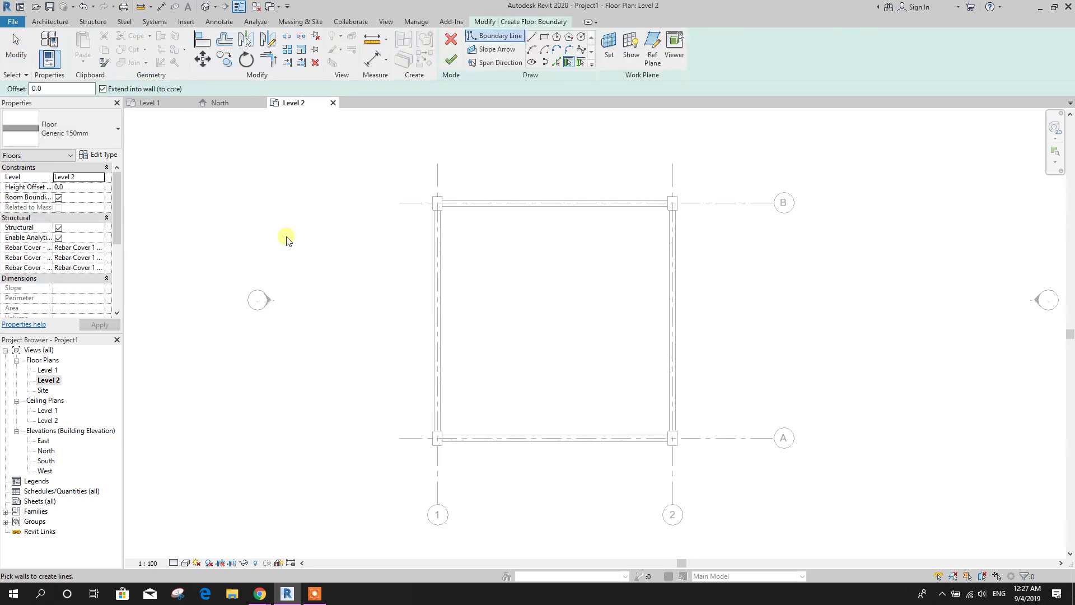
click(106, 144)
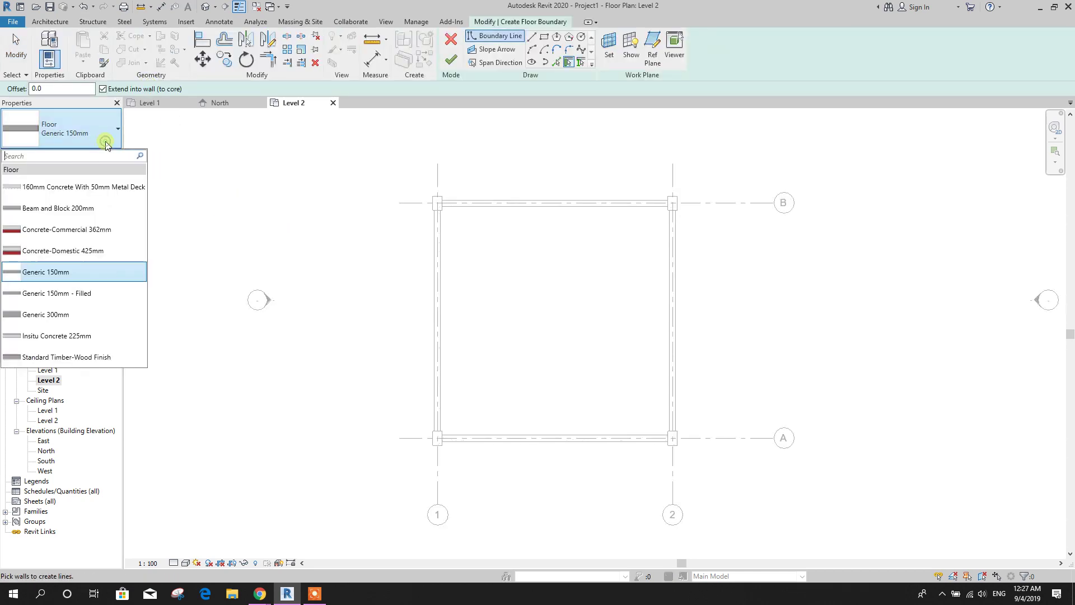
click(79, 314)
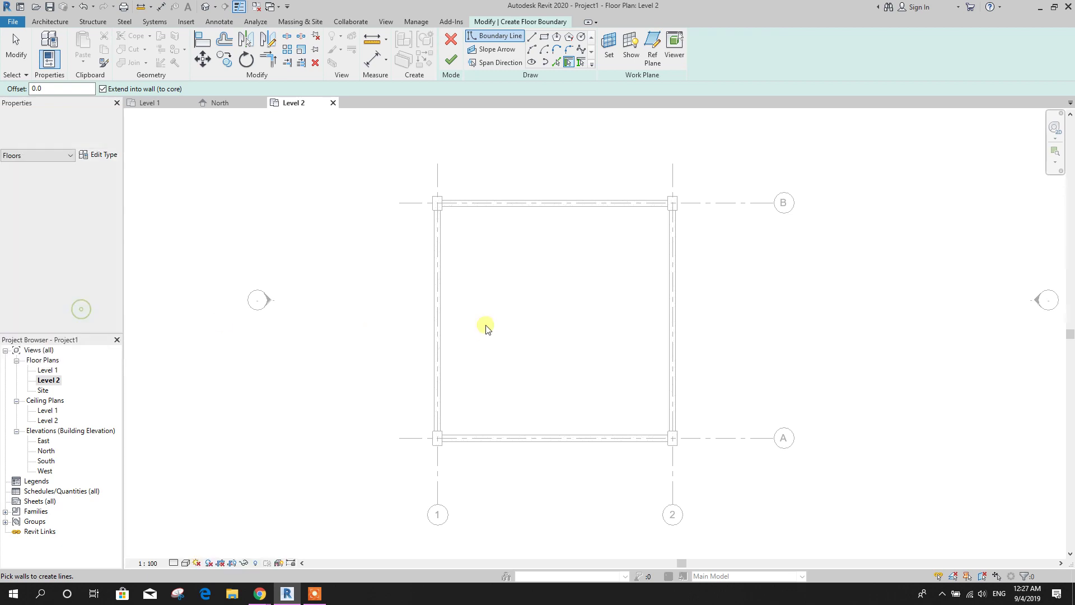
Sketch a rectangular floor boundary from the top-left column to the bottom-right column.
click(544, 37)
scroll(439, 232, up, 2)
click(438, 189)
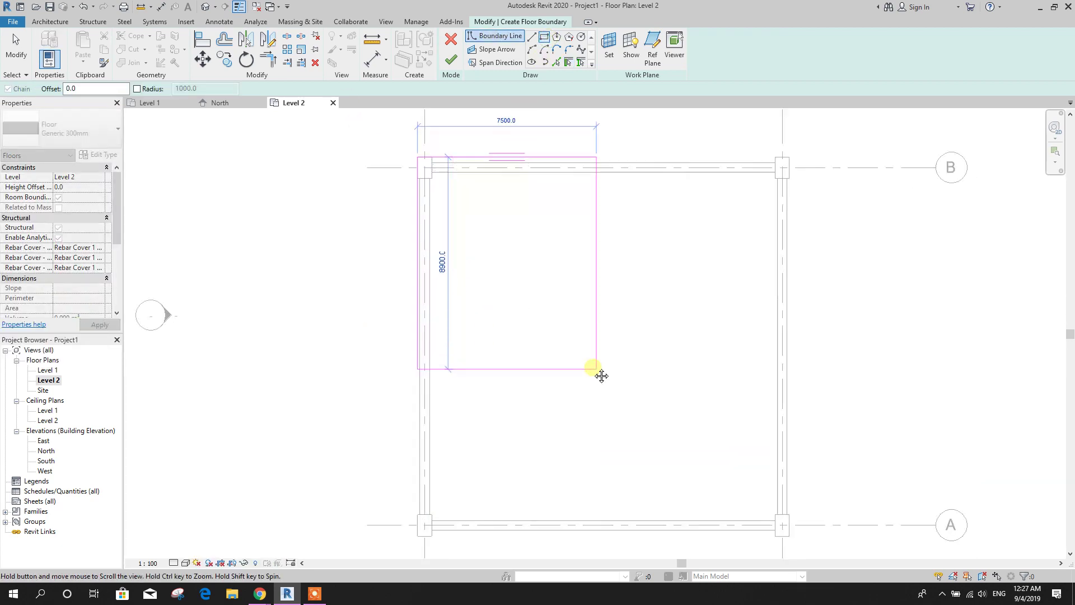
scroll(600, 372, down, 2)
scroll(648, 431, up, 2)
click(654, 386)
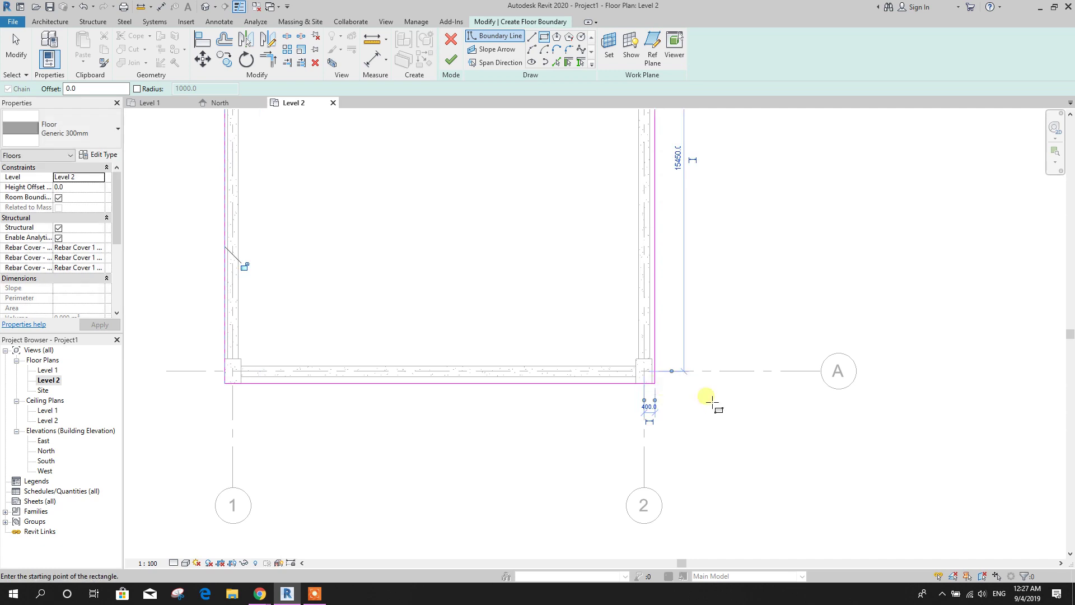
scroll(707, 406, down, 1)
middle_drag(731, 273, 754, 345)
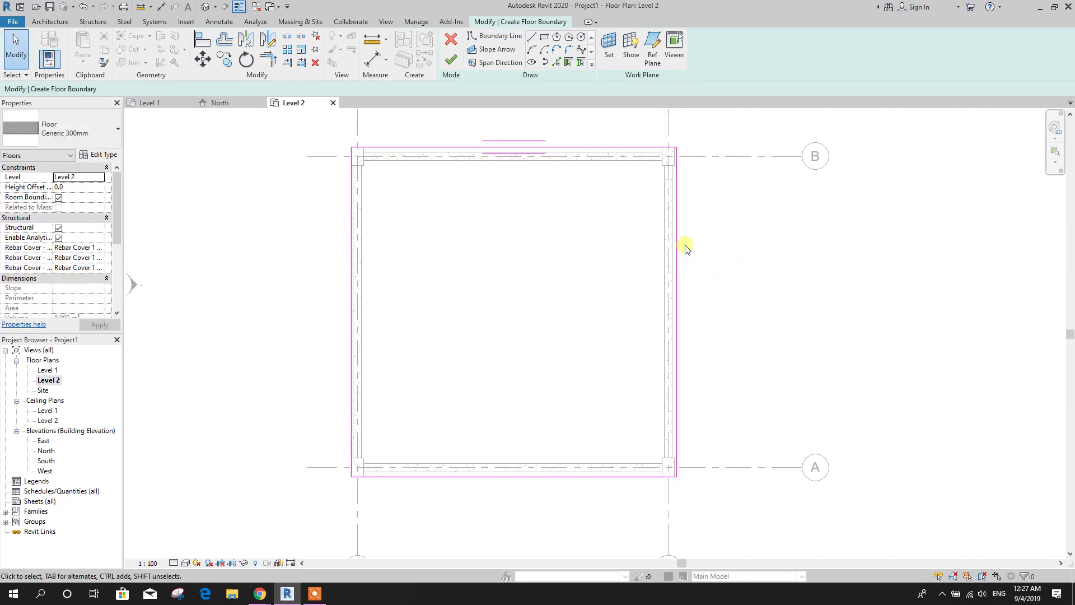
Move the right boundary edge into place and finish the floor sketch.
click(678, 247)
click(203, 59)
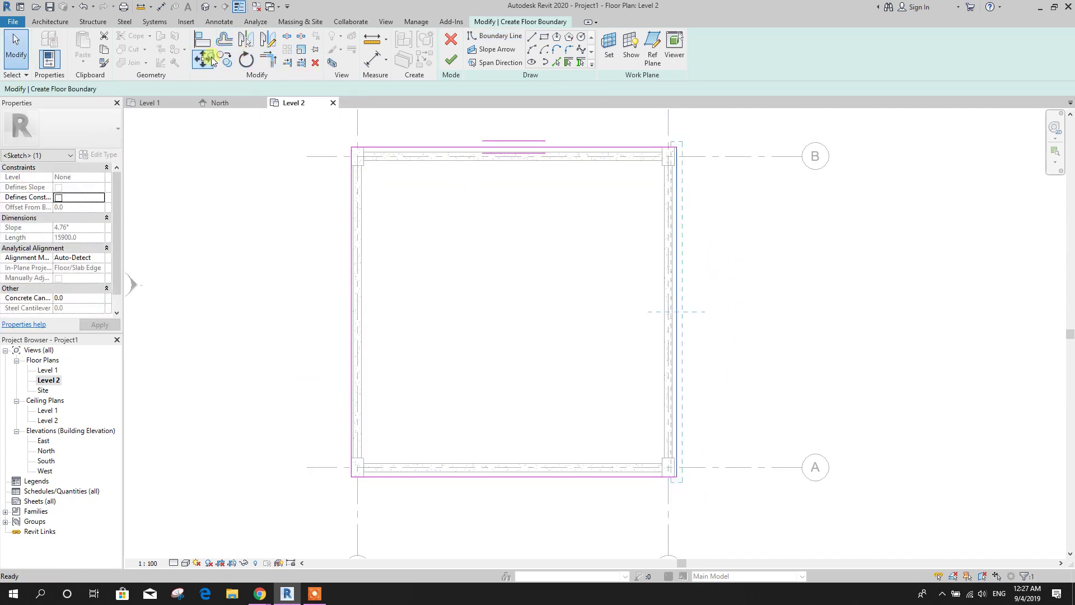
scroll(699, 160, up, 5)
click(703, 155)
click(704, 160)
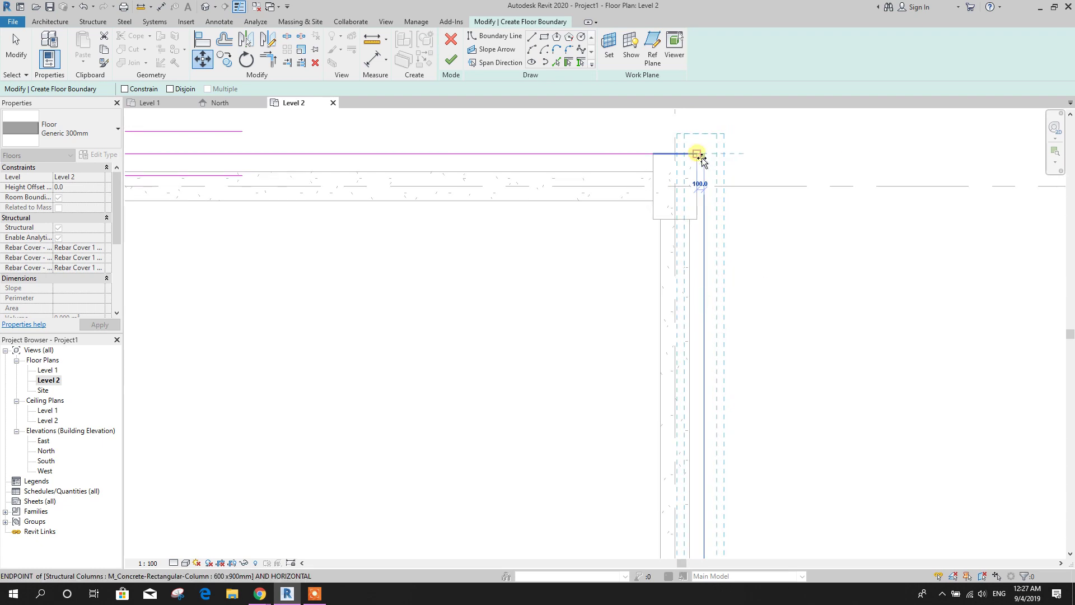
click(746, 176)
scroll(729, 191, down, 5)
middle_drag(762, 367, 739, 325)
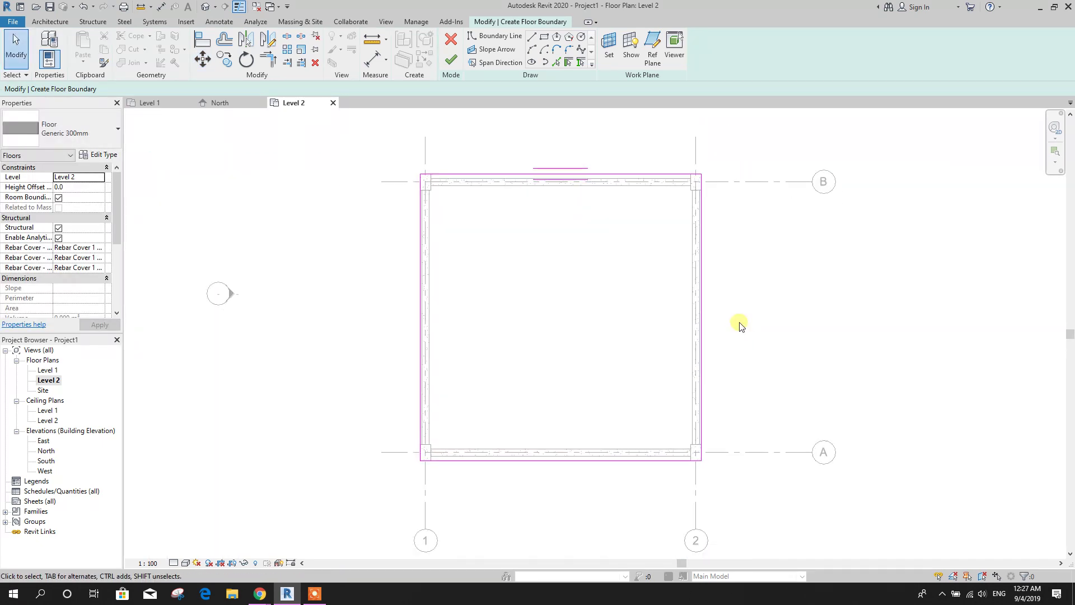
click(451, 60)
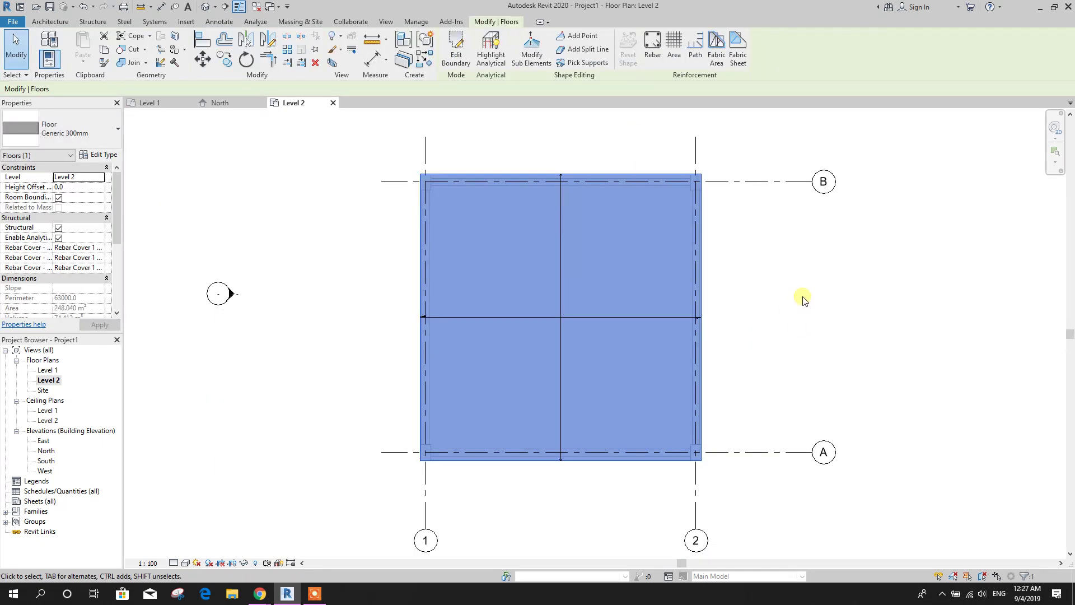
Select the new Generic 300mm floor and enter its boundary sketch.
click(801, 298)
click(704, 239)
scroll(528, 315, up, 1)
click(752, 257)
click(731, 249)
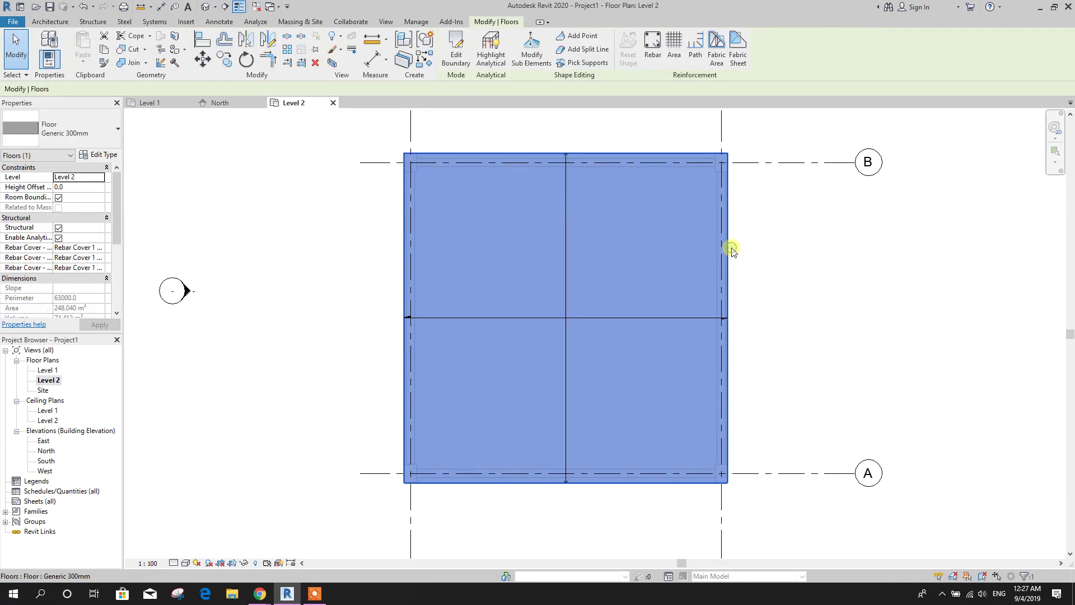
double_click(732, 249)
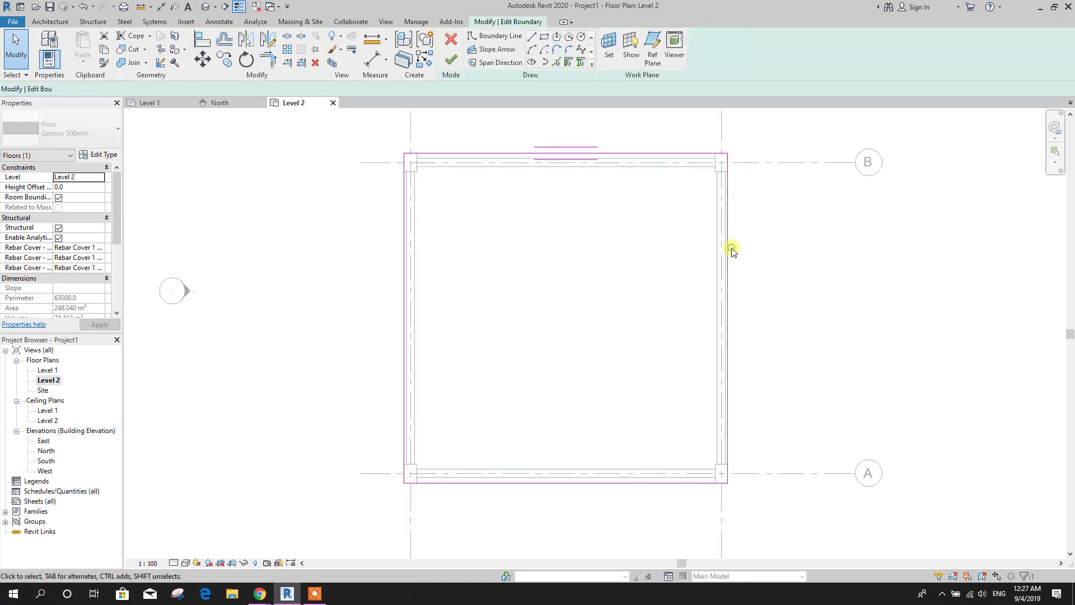
Sketch a vertical centre guide line and a 4500-radius circle at its midpoint.
click(532, 36)
click(566, 154)
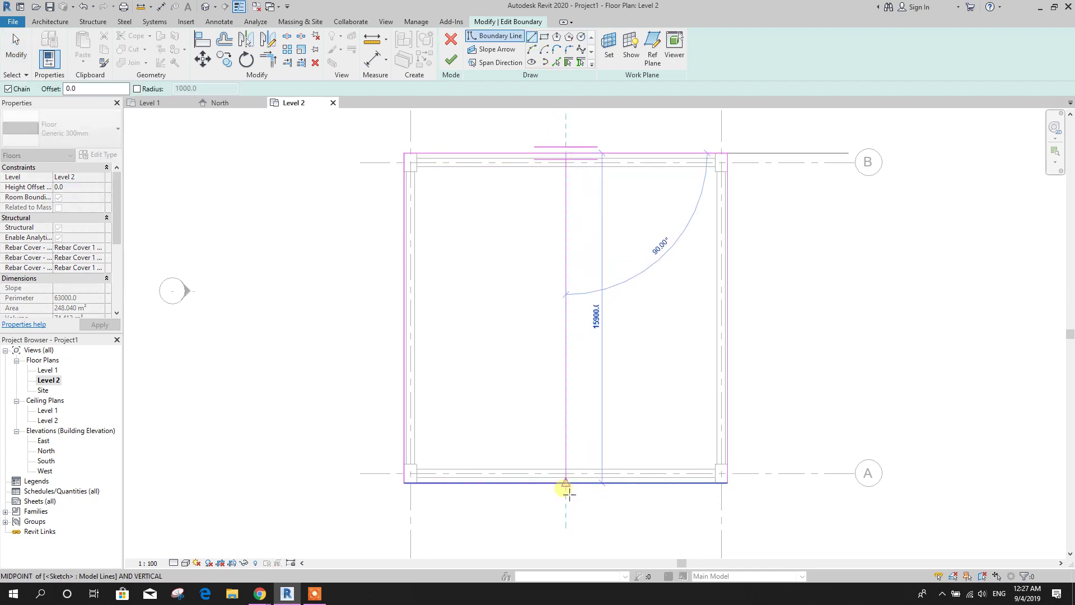
click(568, 490)
key(Escape)
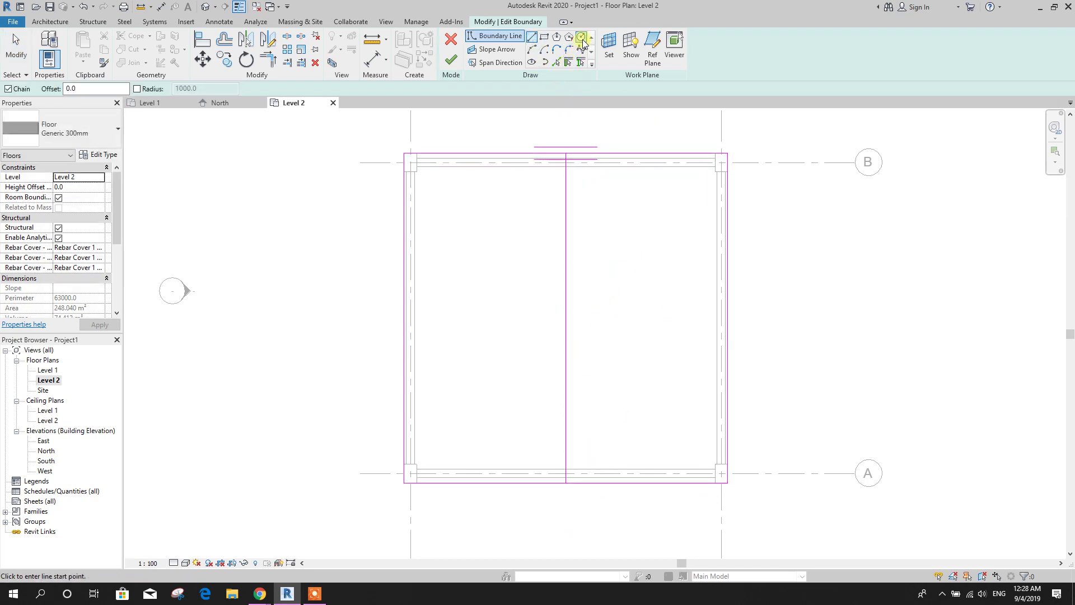
click(583, 40)
click(567, 319)
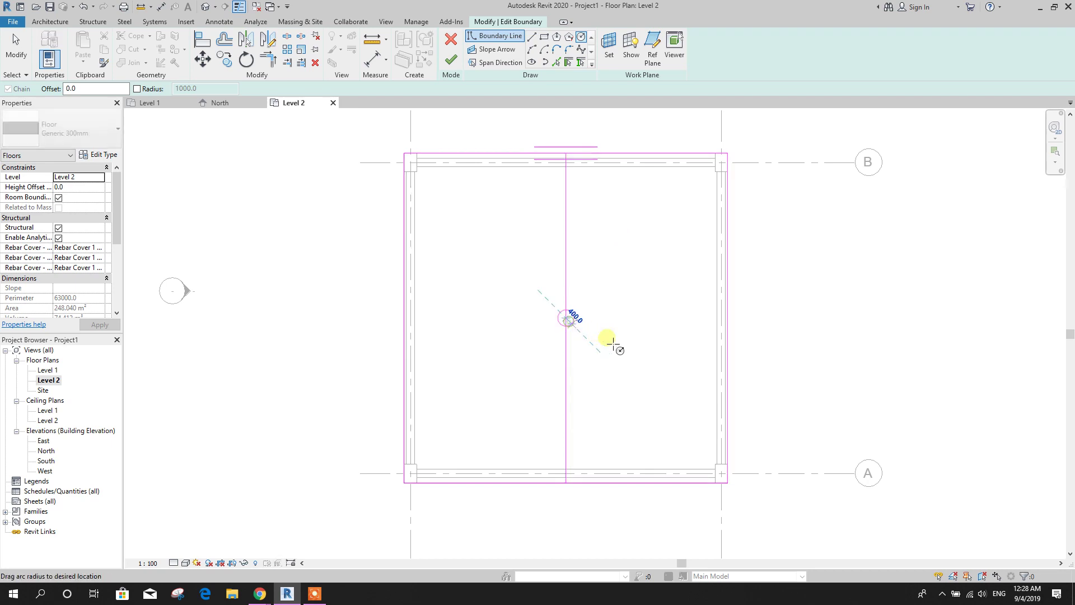
click(661, 318)
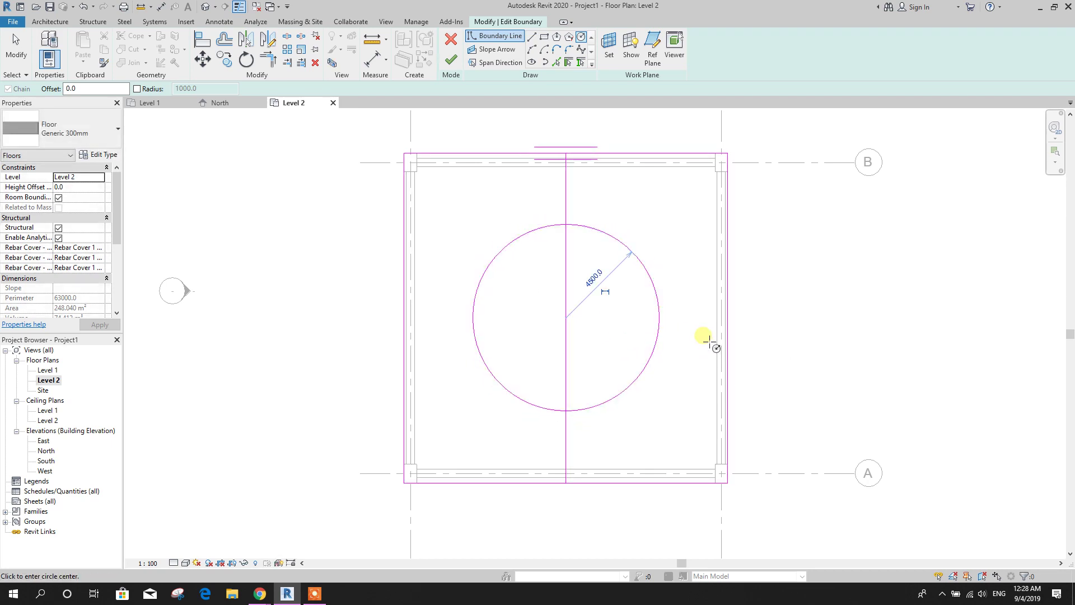
key(Escape)
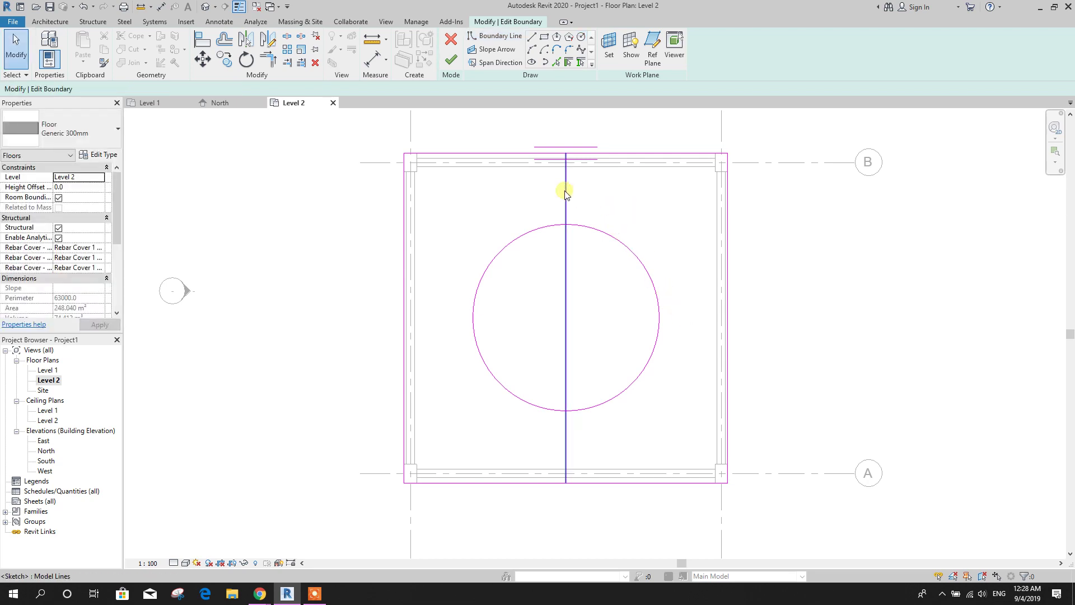
Delete the guide line and finish the floor boundary edit.
click(567, 186)
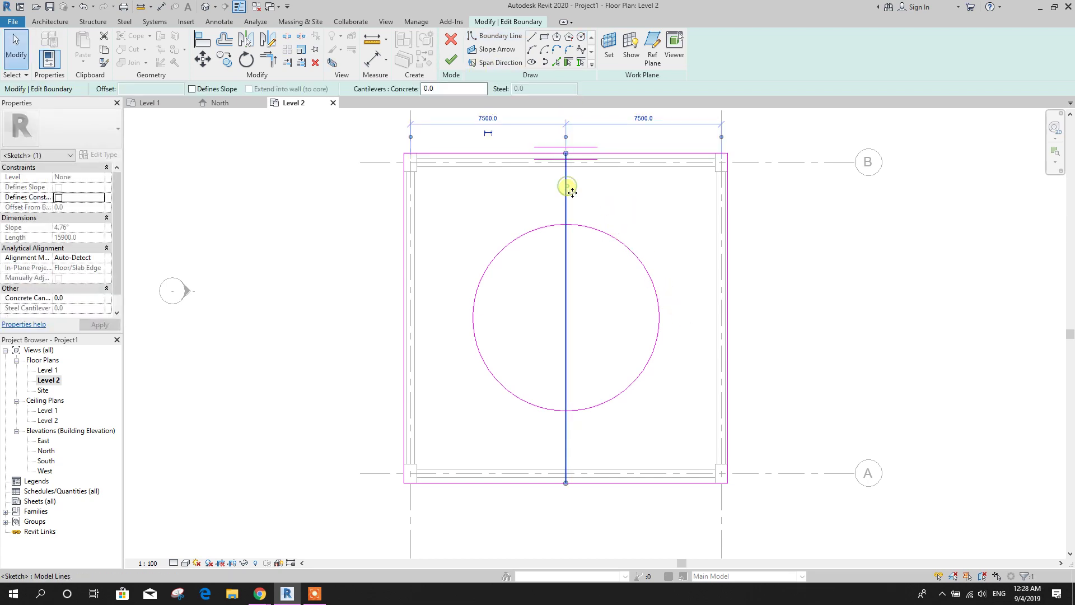
key(Delete)
click(451, 60)
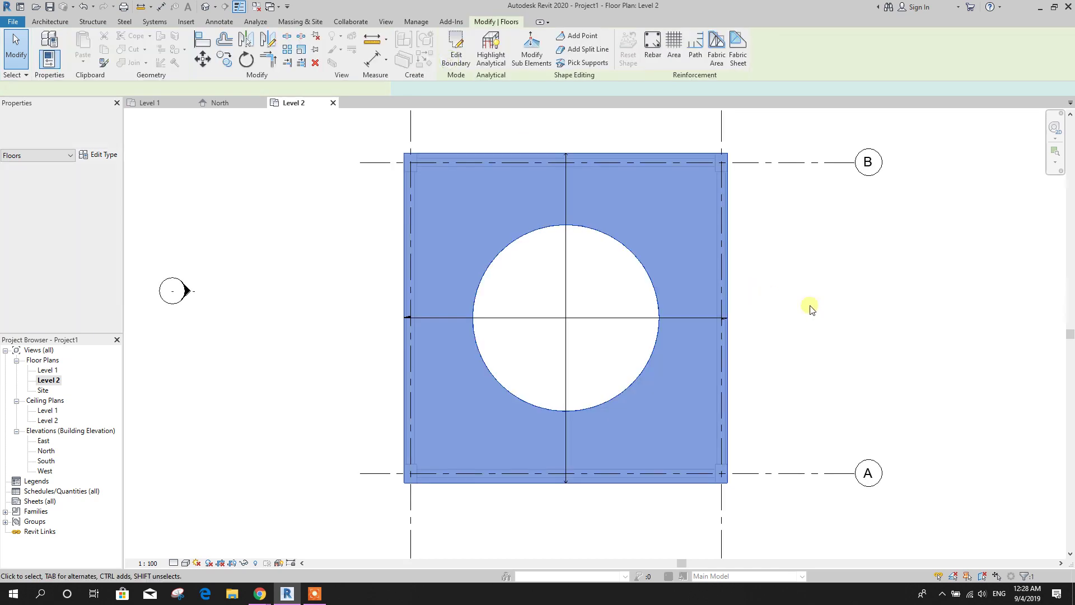
click(817, 310)
Draw a horizontal reference plane from the left wall through the opening's centre.
scroll(753, 300, down, 2)
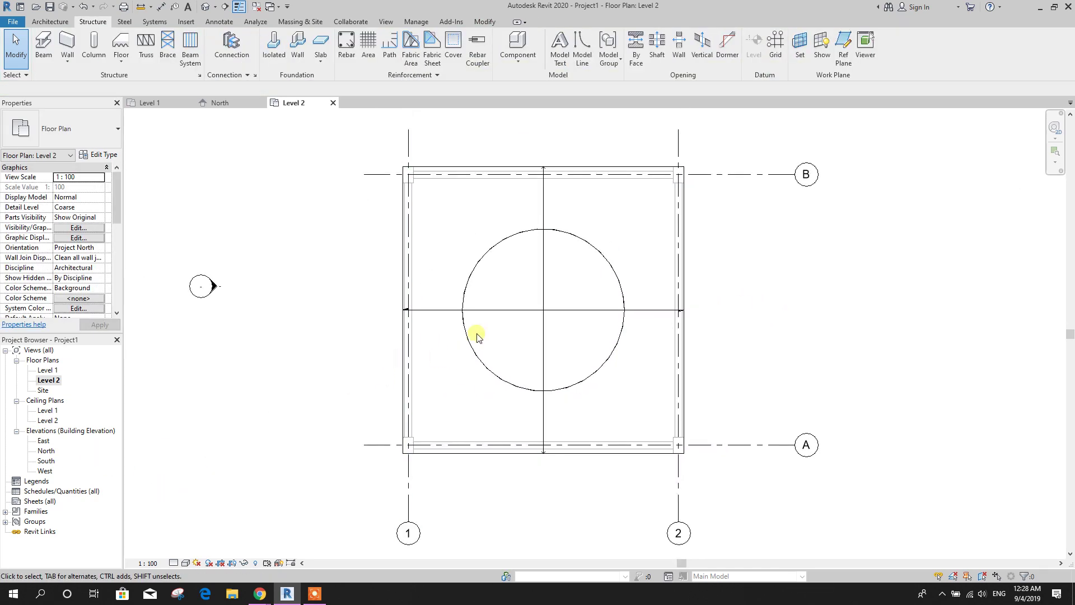
middle_drag(704, 296, 677, 295)
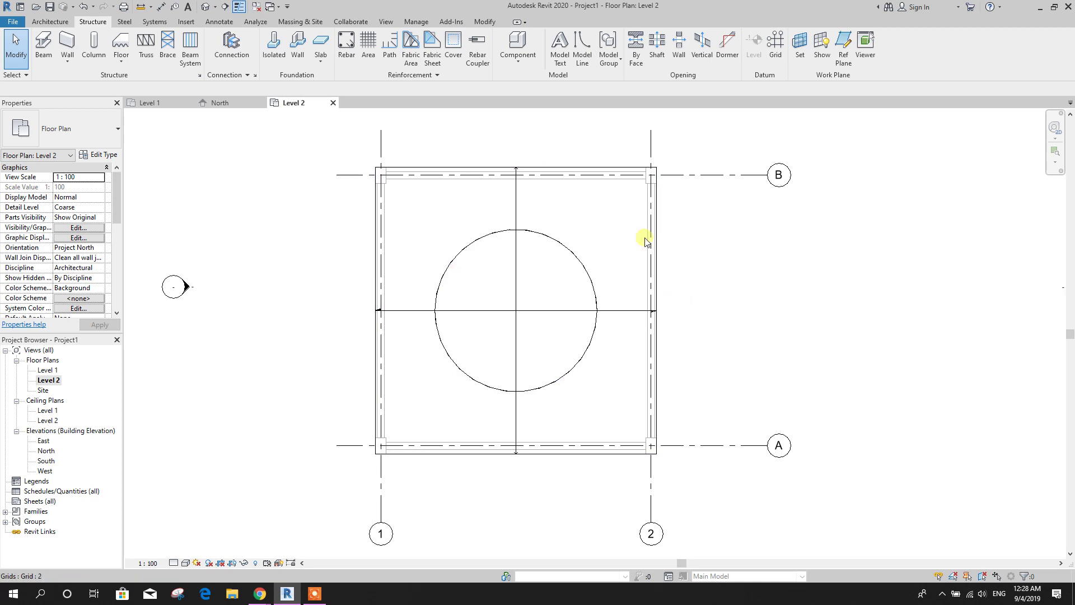
click(844, 54)
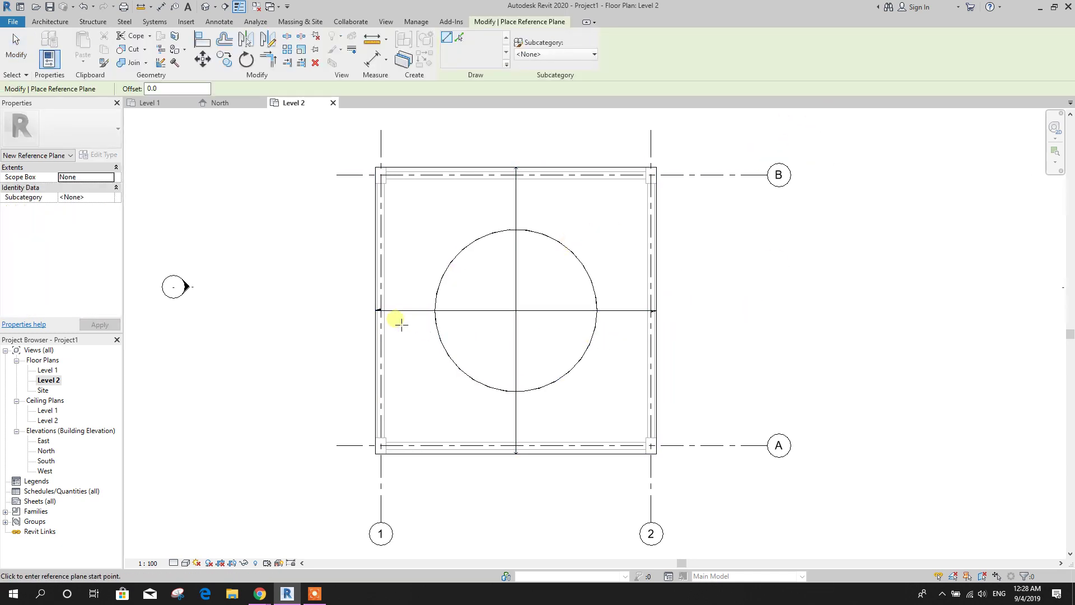
click(370, 311)
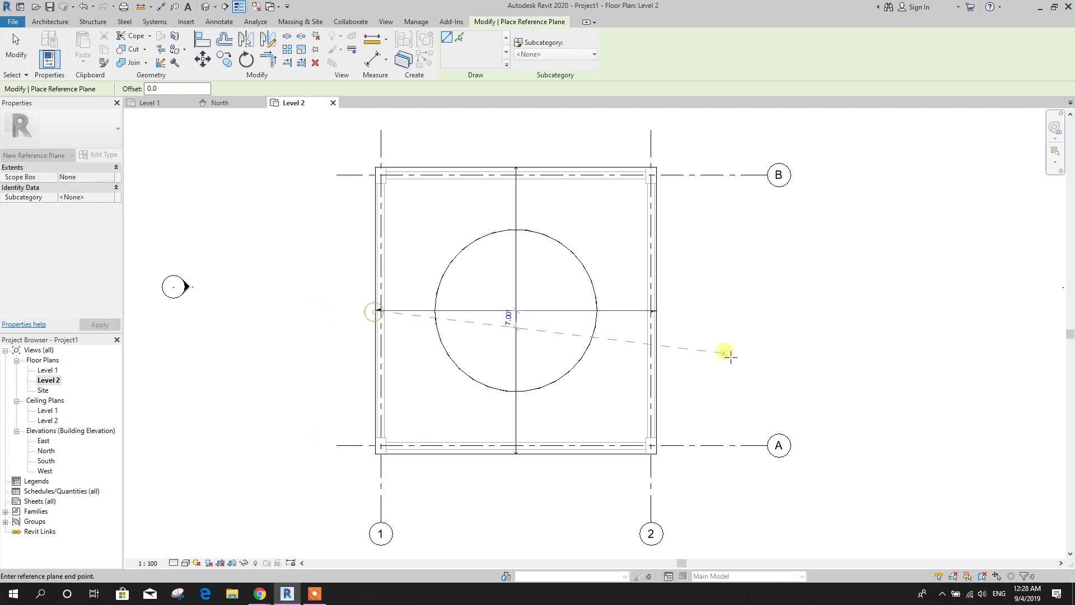
click(718, 311)
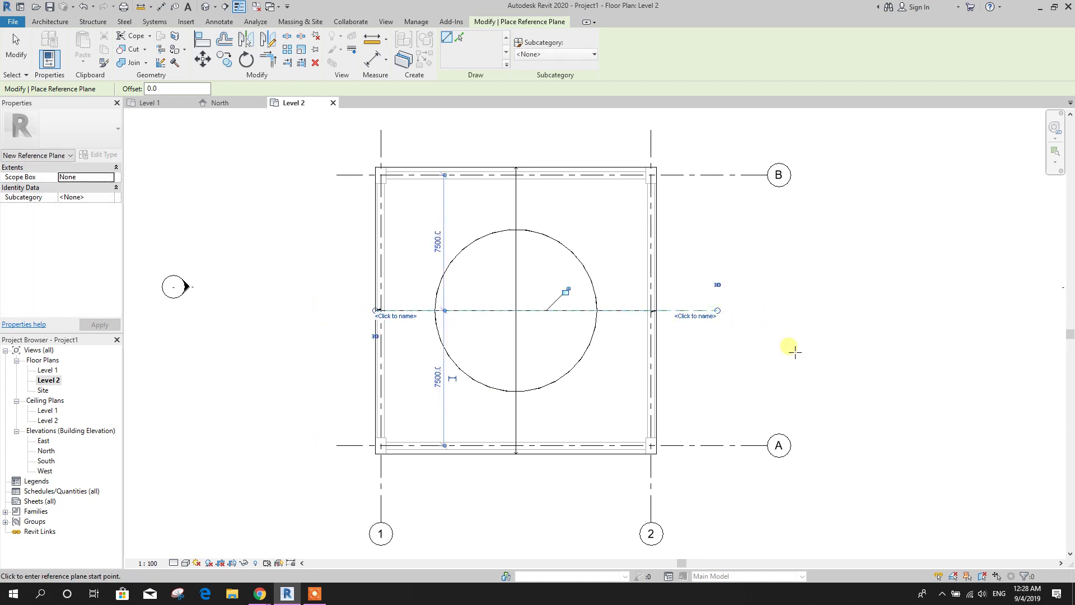
key(Escape)
key(Escape)
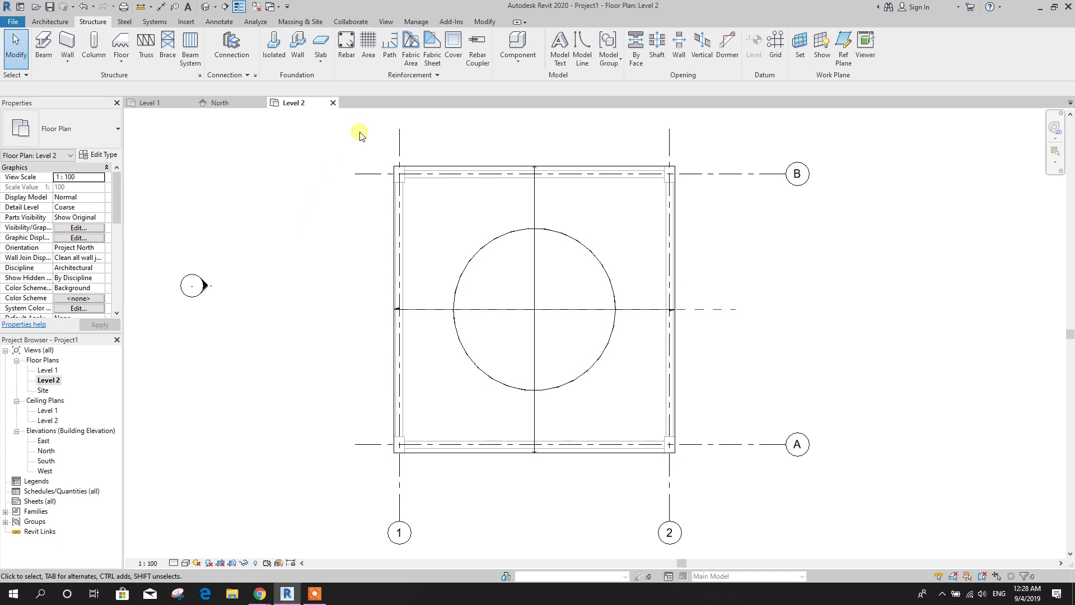
Start an in-place component in the Structural Framing category and confirm its name.
click(522, 61)
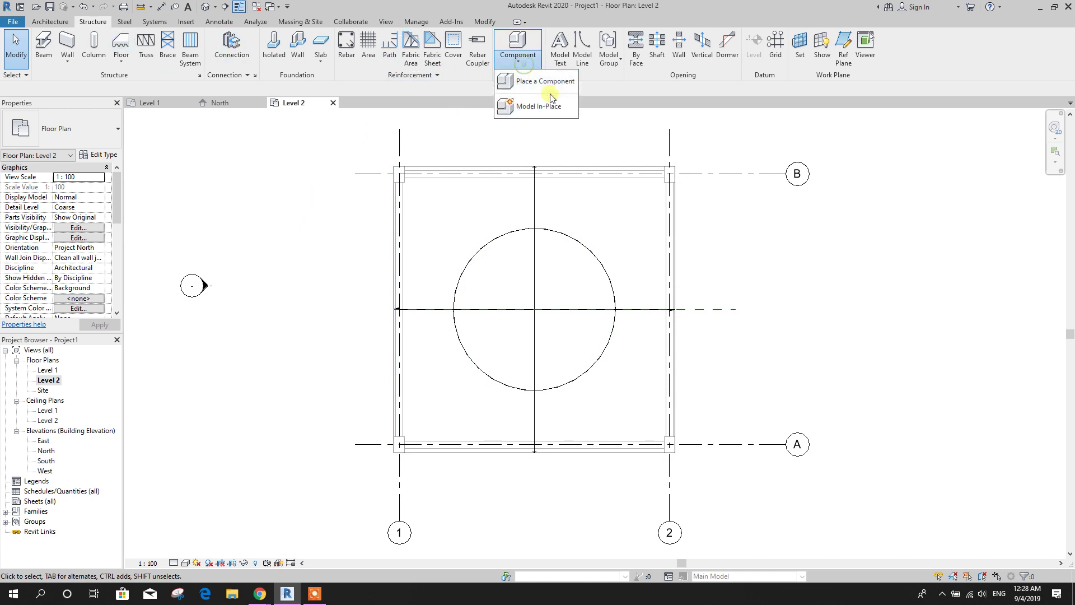
click(551, 104)
mouse_move(615, 227)
mouse_down()
mouse_move(617, 260)
mouse_move(615, 247)
mouse_up()
click(496, 234)
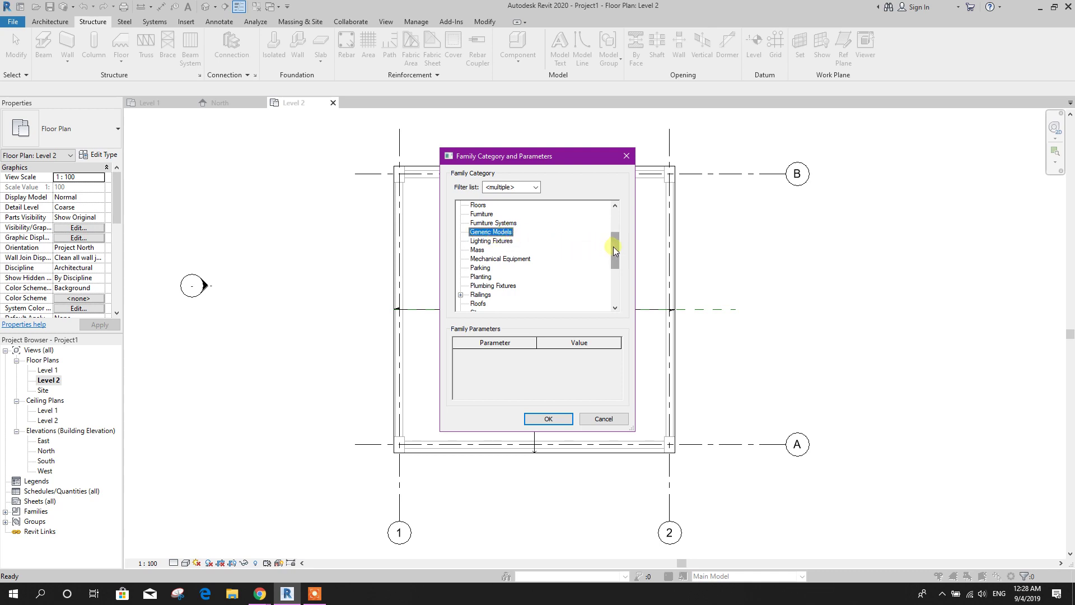
drag(613, 247, 619, 286)
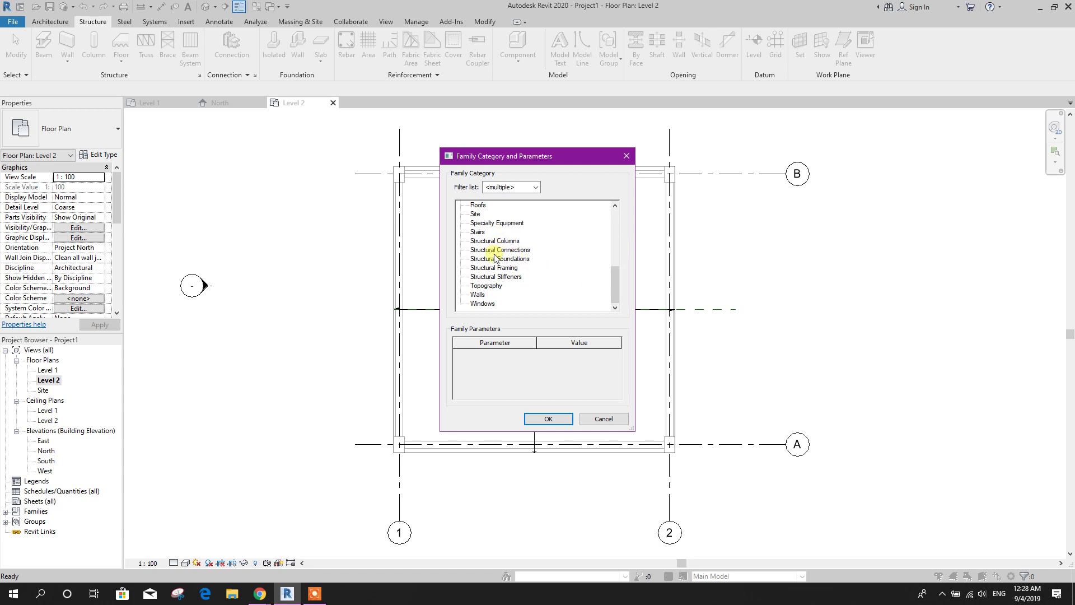
scroll(495, 258, up, 5)
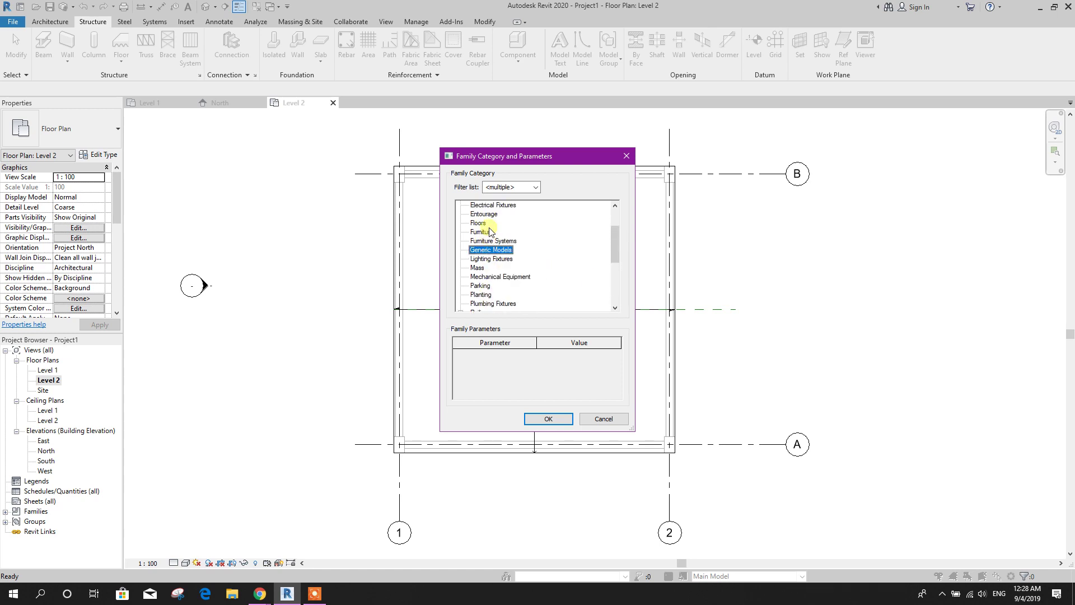
scroll(493, 235, down, 5)
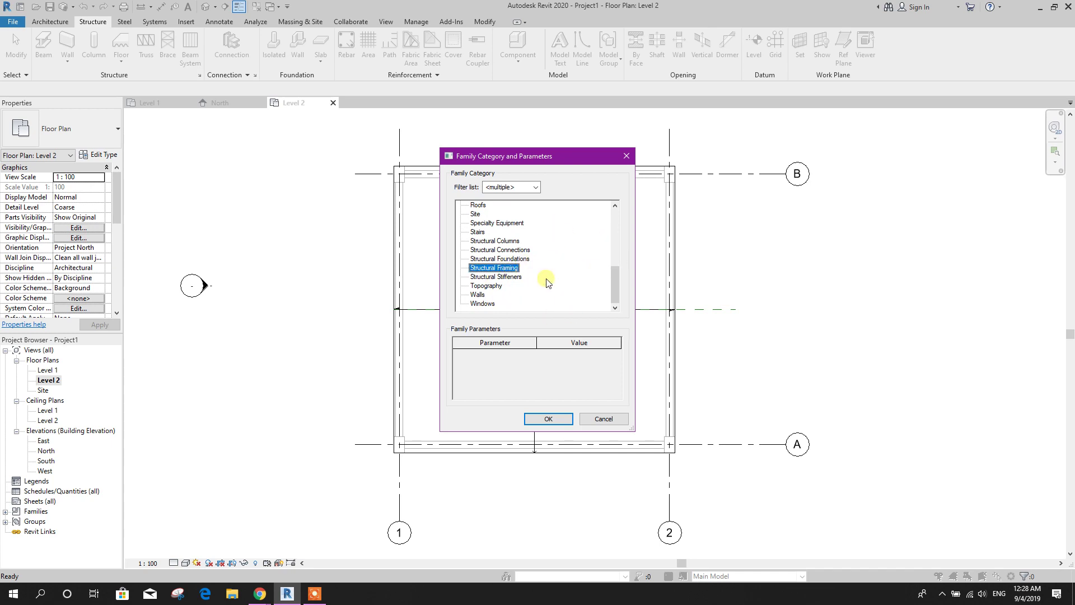
click(548, 419)
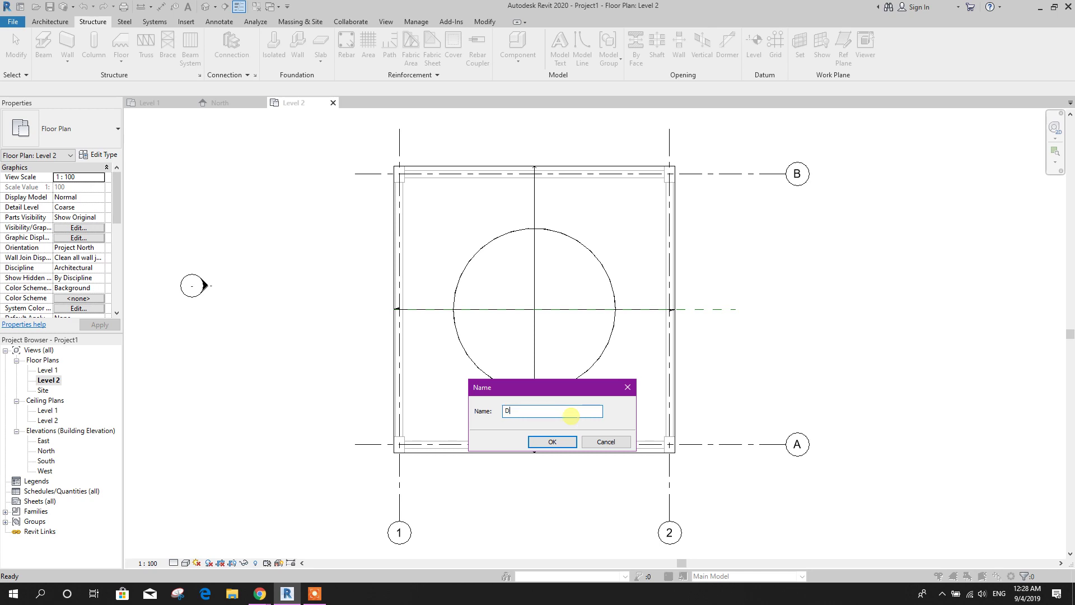
click(551, 441)
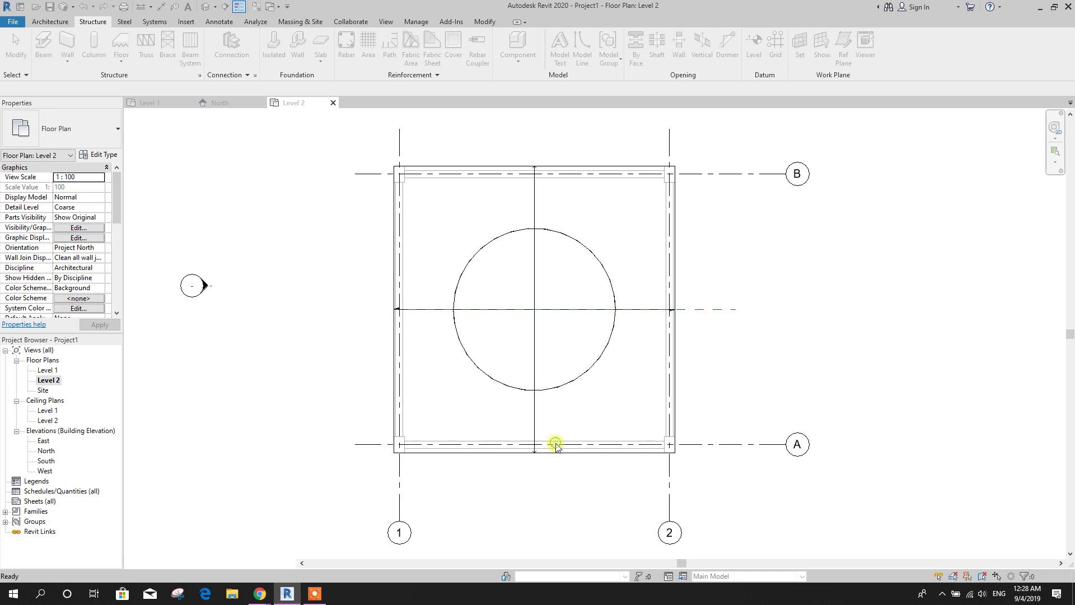
Set the work plane to the horizontal reference plane and choose the South elevation.
click(665, 44)
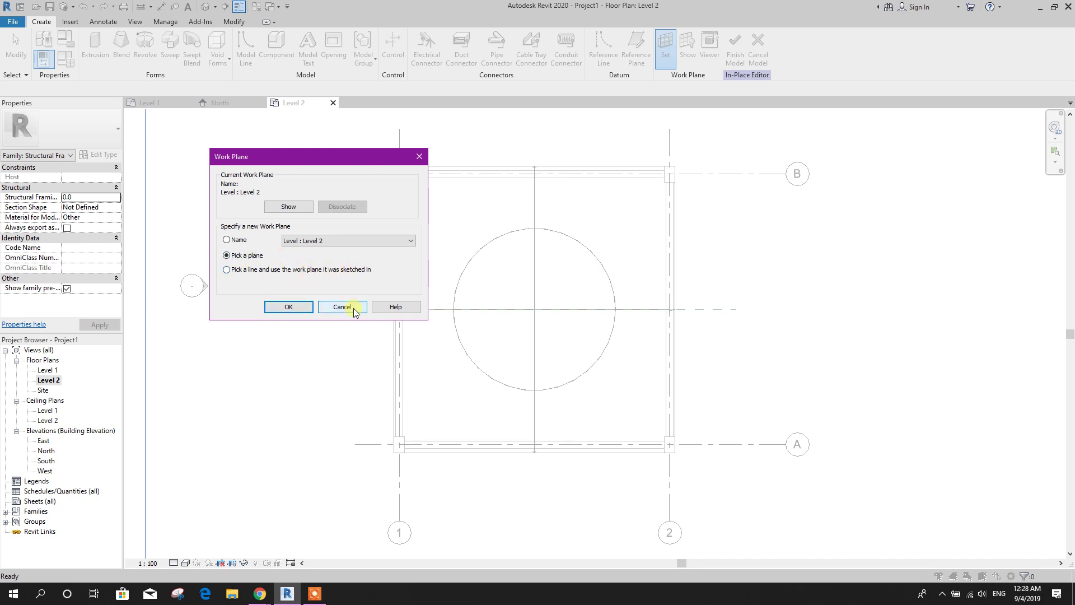
click(289, 307)
click(552, 309)
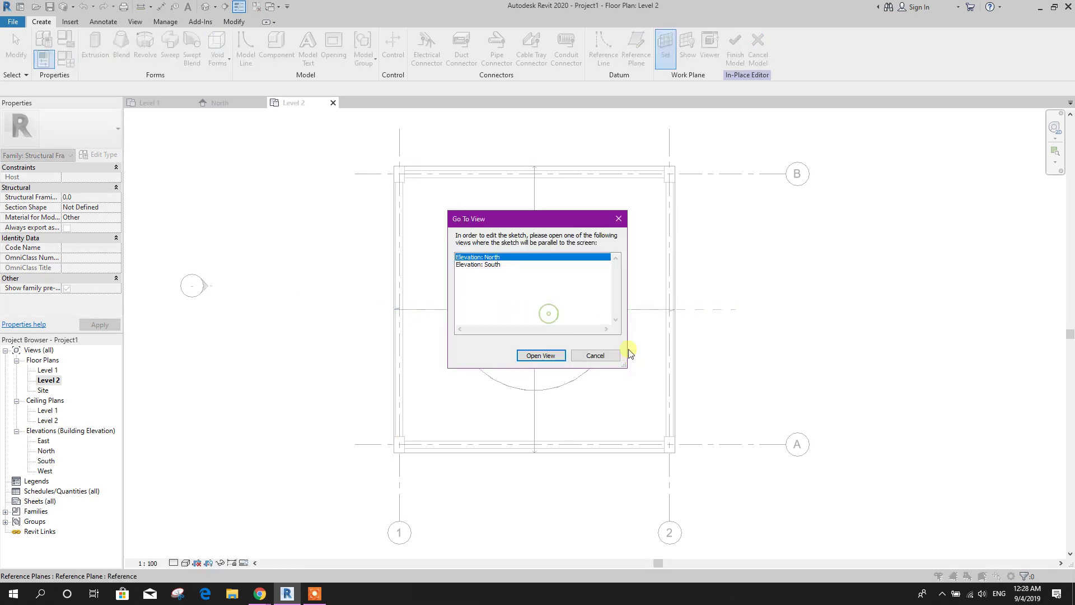
click(499, 266)
Open the South elevation, centre the frame, and show it at Fine detail in Wireframe.
click(546, 355)
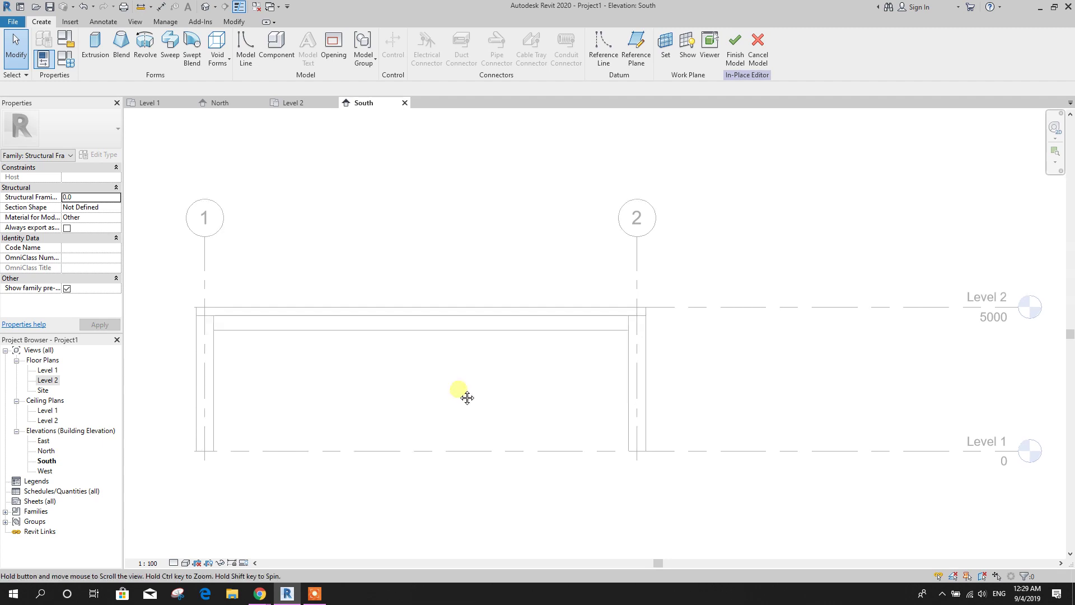
middle_drag(467, 398, 543, 356)
scroll(520, 326, up, 2)
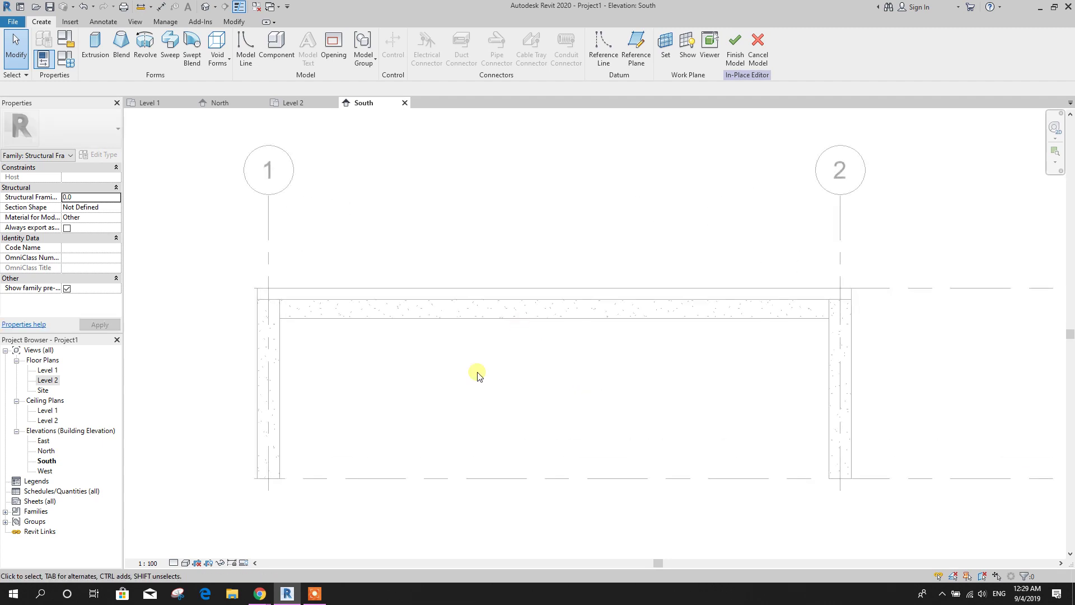
click(173, 563)
click(194, 548)
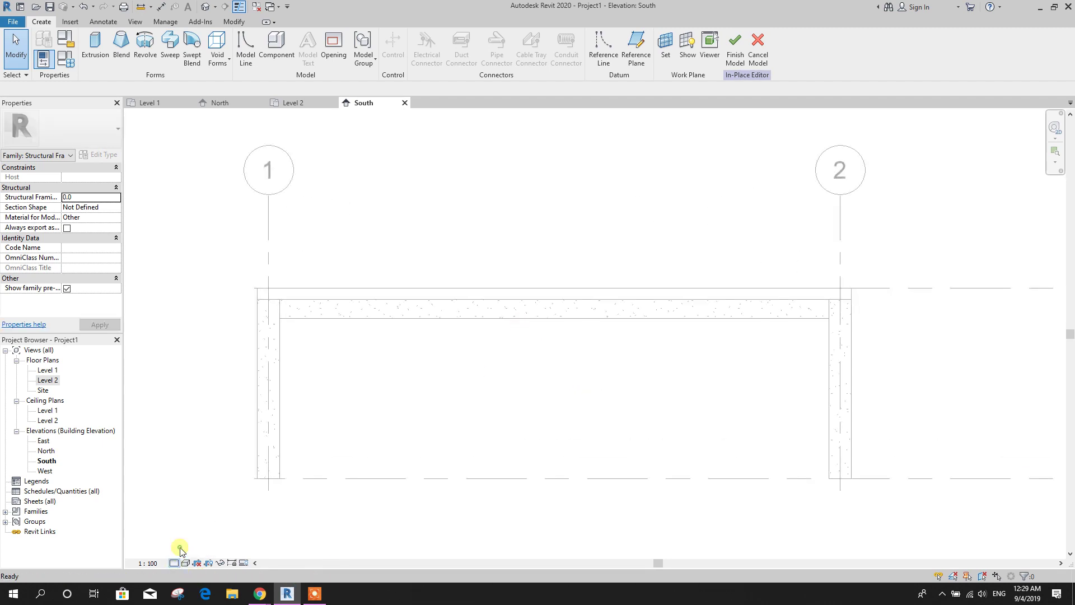
click(185, 563)
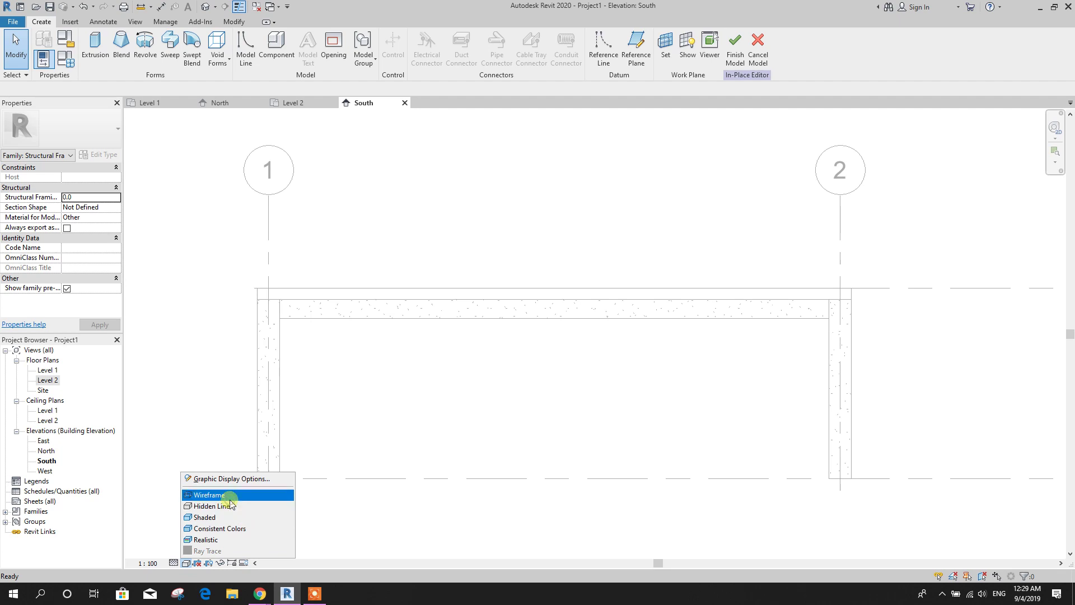
click(230, 499)
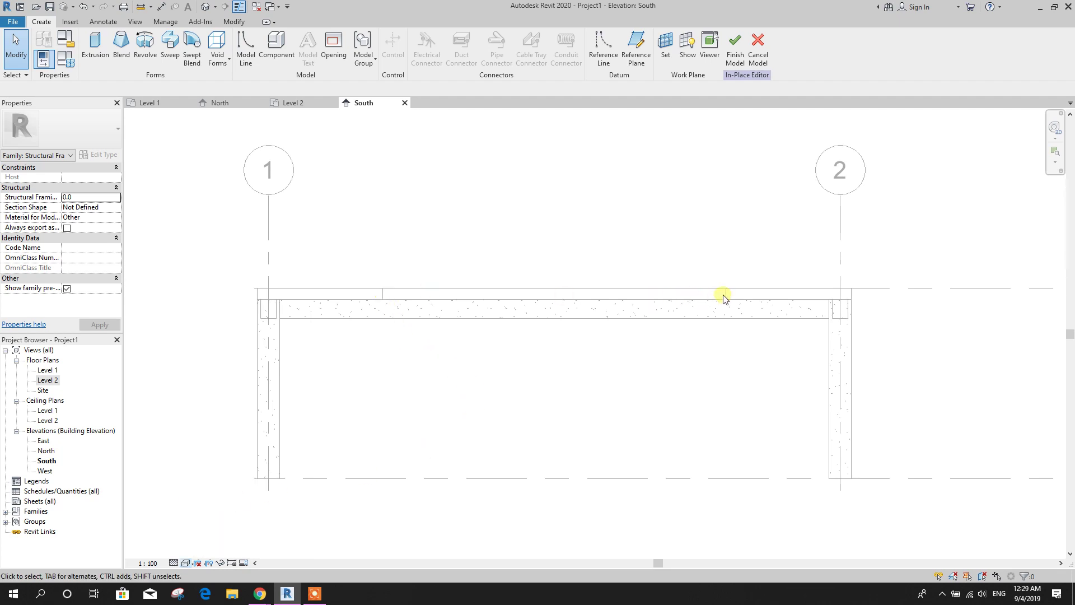
scroll(396, 314, up, 5)
scroll(400, 325, down, 4)
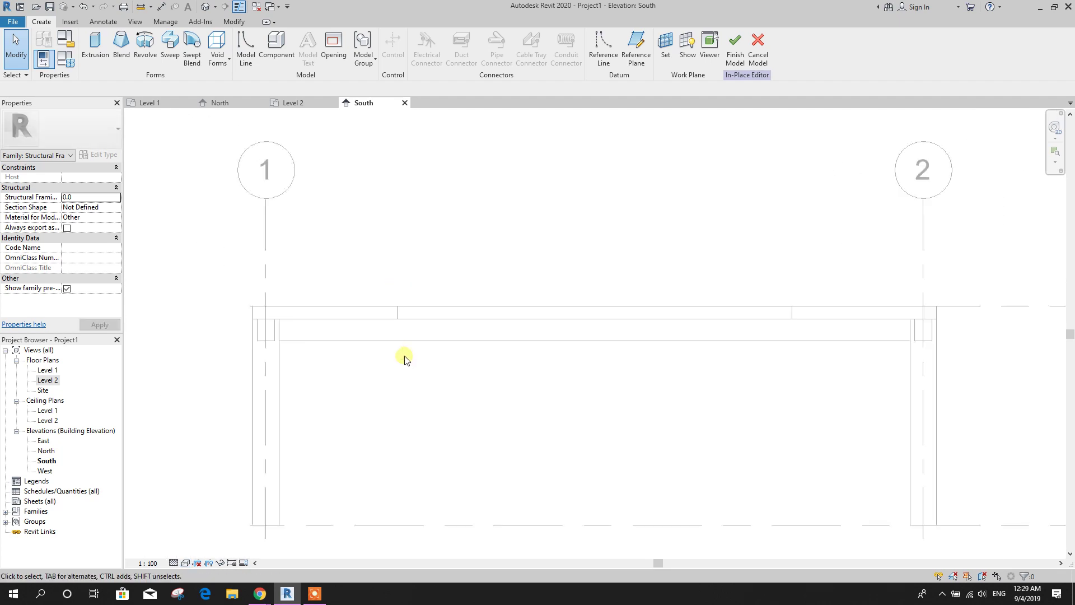
scroll(414, 363, down, 1)
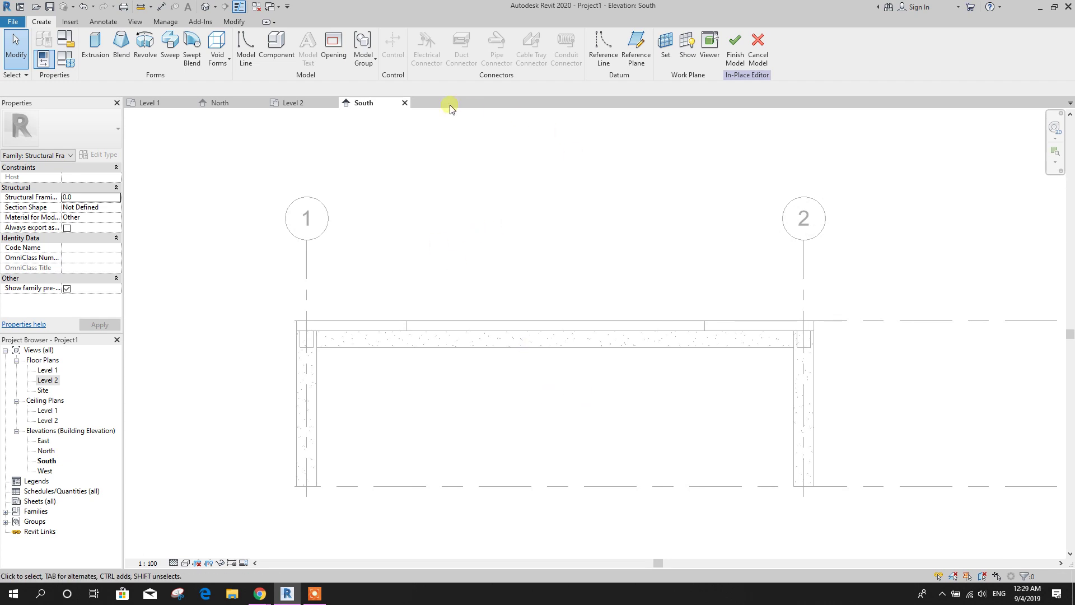
Start a revolve and sketch a vertical boundary line above the slab centre.
click(145, 42)
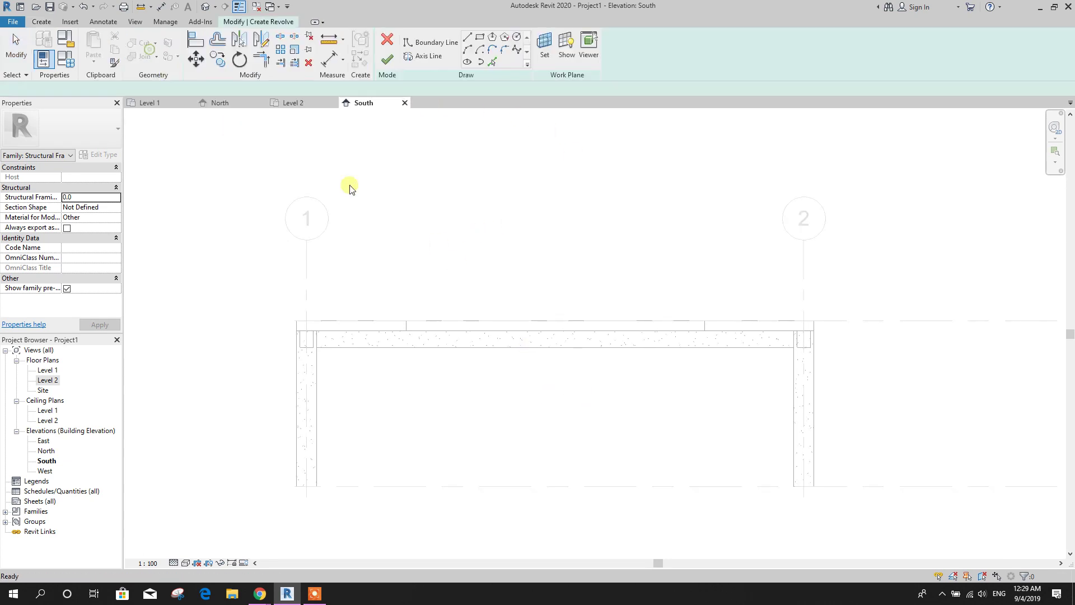
click(557, 322)
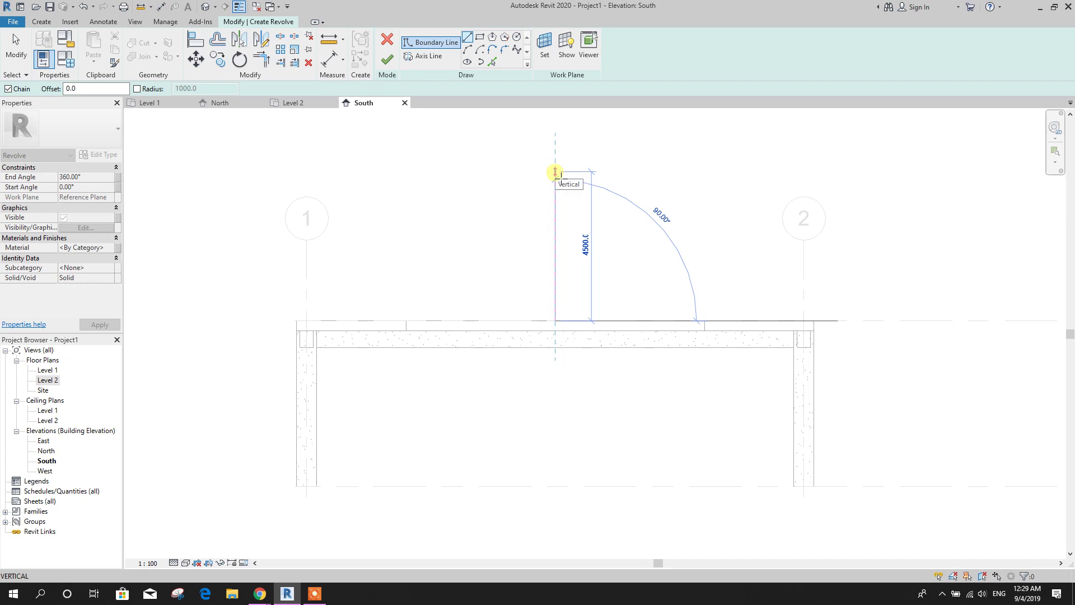
click(555, 172)
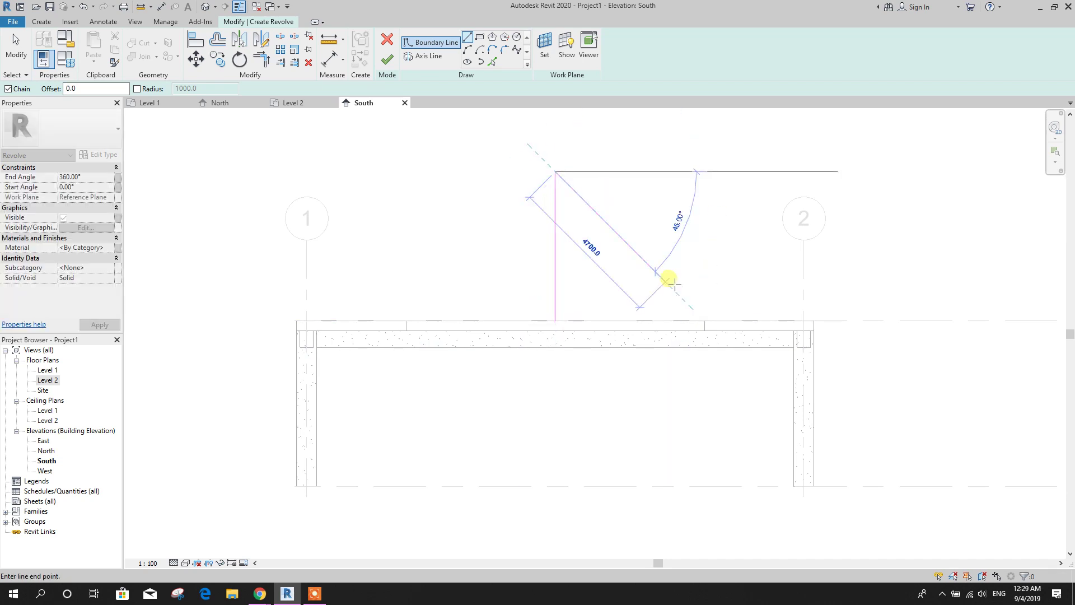
key(Escape)
key(Escape)
middle_drag(477, 109, 456, 136)
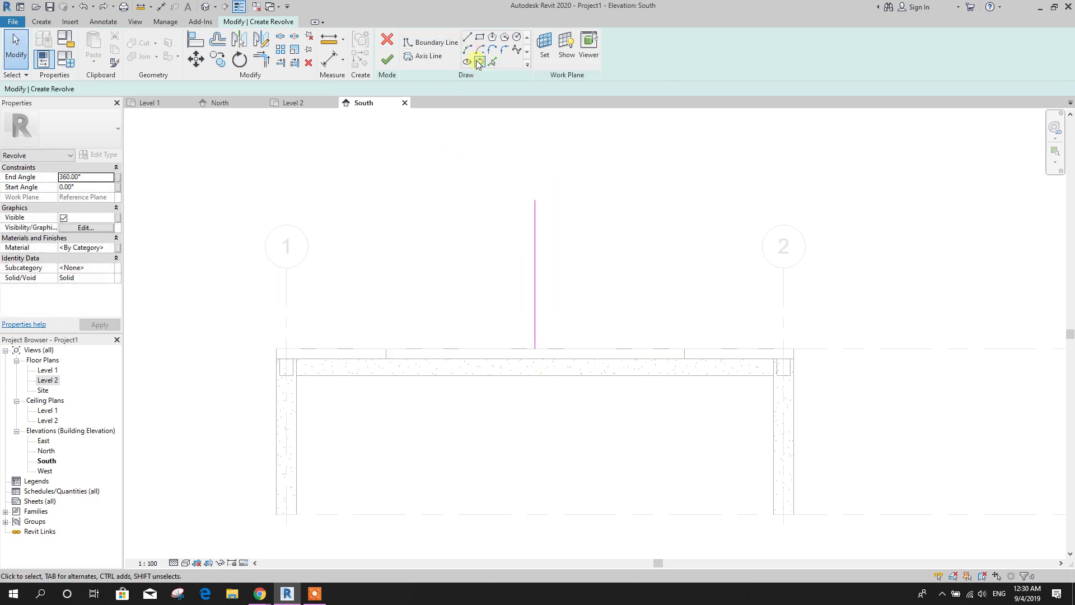
Set the vertical sketch line's length to 5000.
click(535, 215)
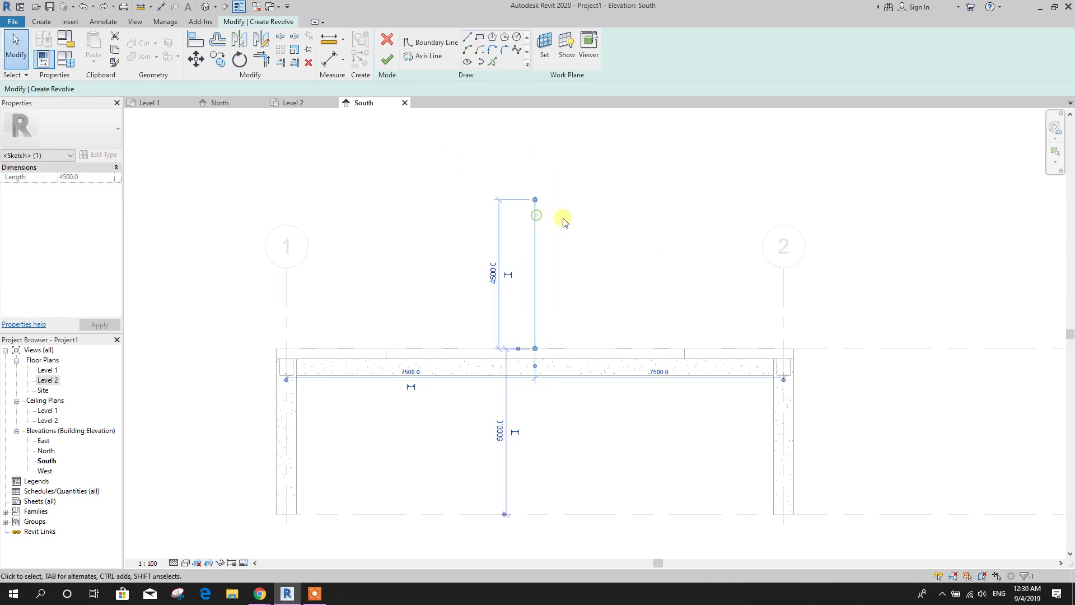
click(494, 274)
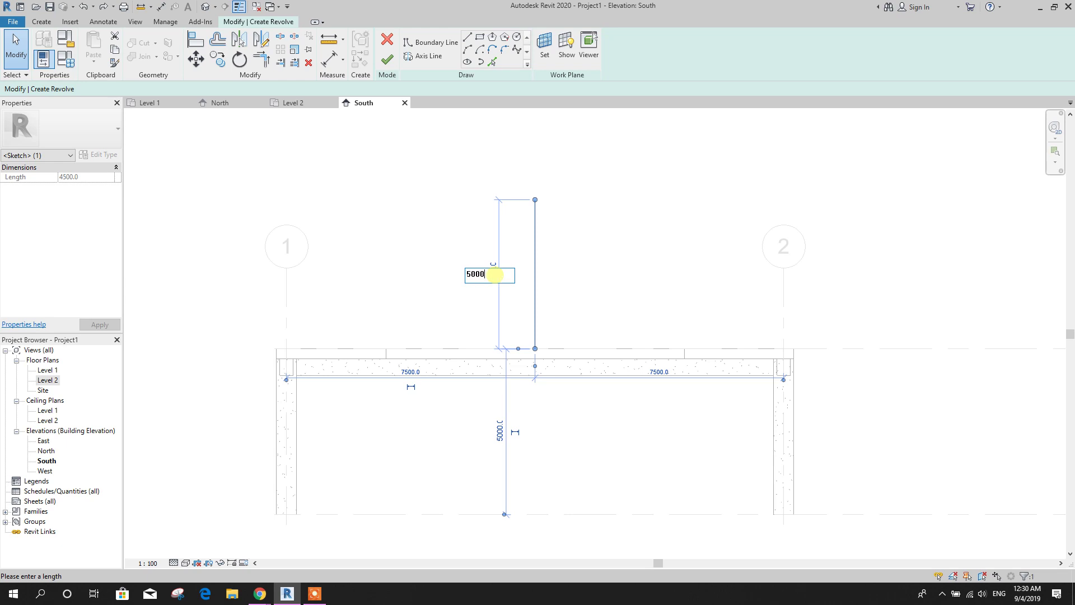
key(Return)
click(638, 253)
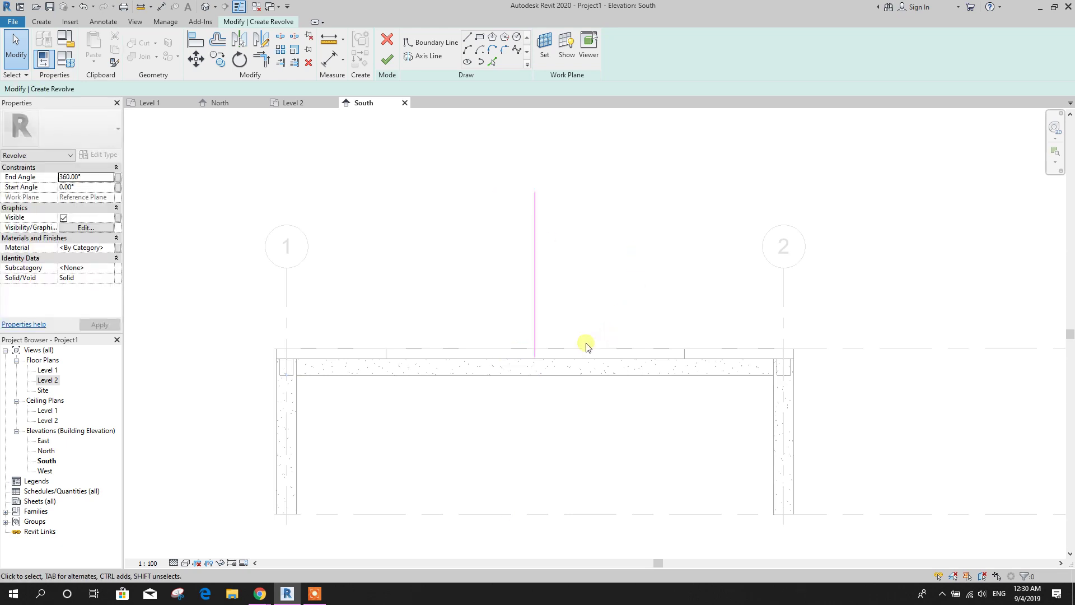
Move the vertical line so its bottom sits on Level 2.
click(533, 331)
click(195, 58)
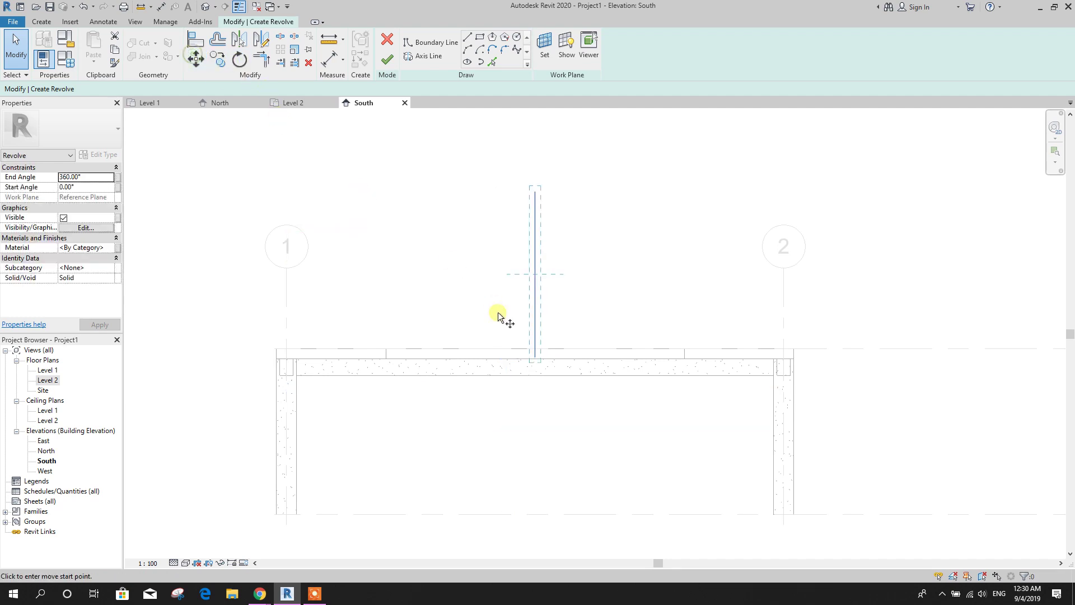
scroll(533, 360, up, 1)
click(533, 360)
click(537, 346)
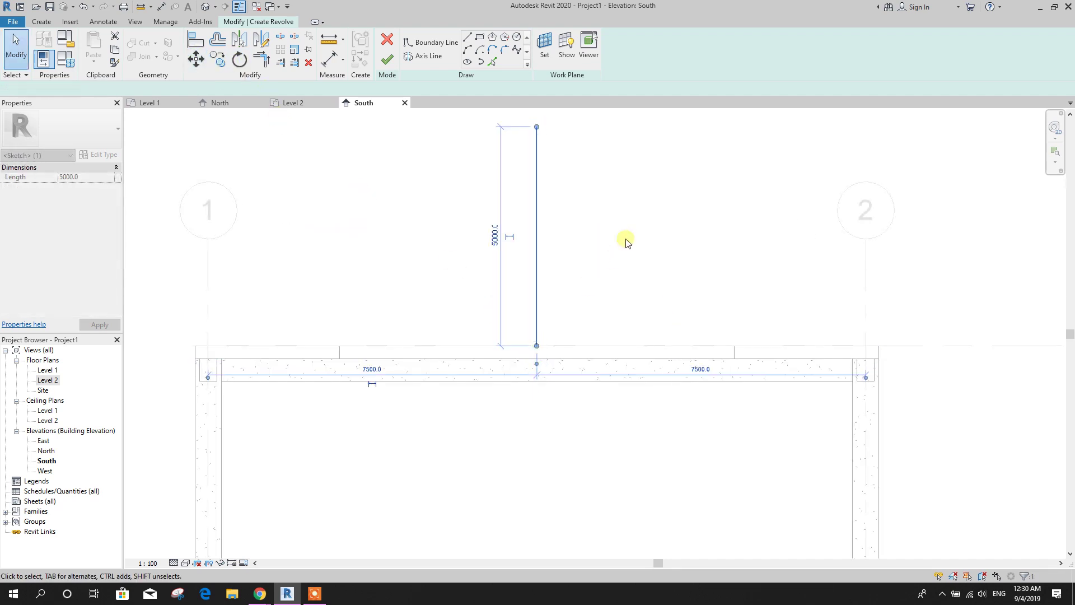
click(626, 242)
scroll(600, 266, down, 2)
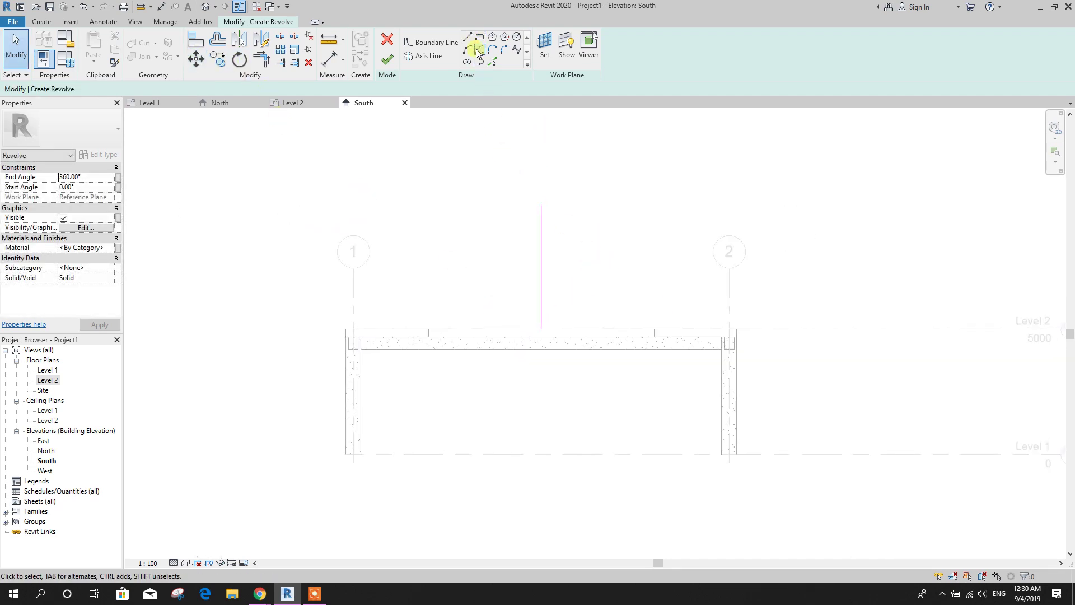
Draw a 5000-radius arc from the line's top down to Level 2.
click(468, 50)
click(541, 205)
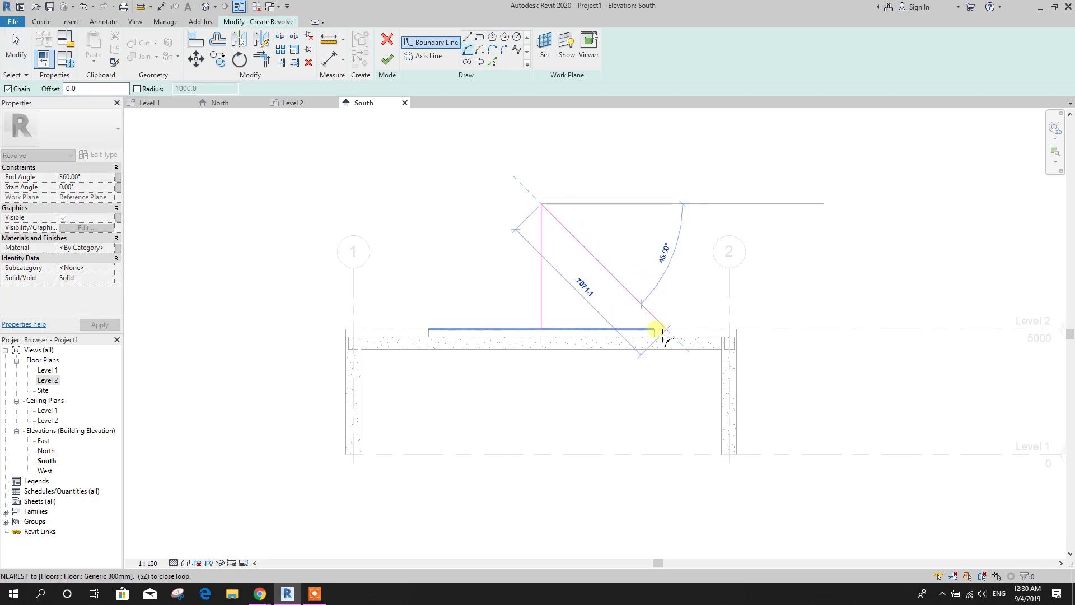
click(655, 331)
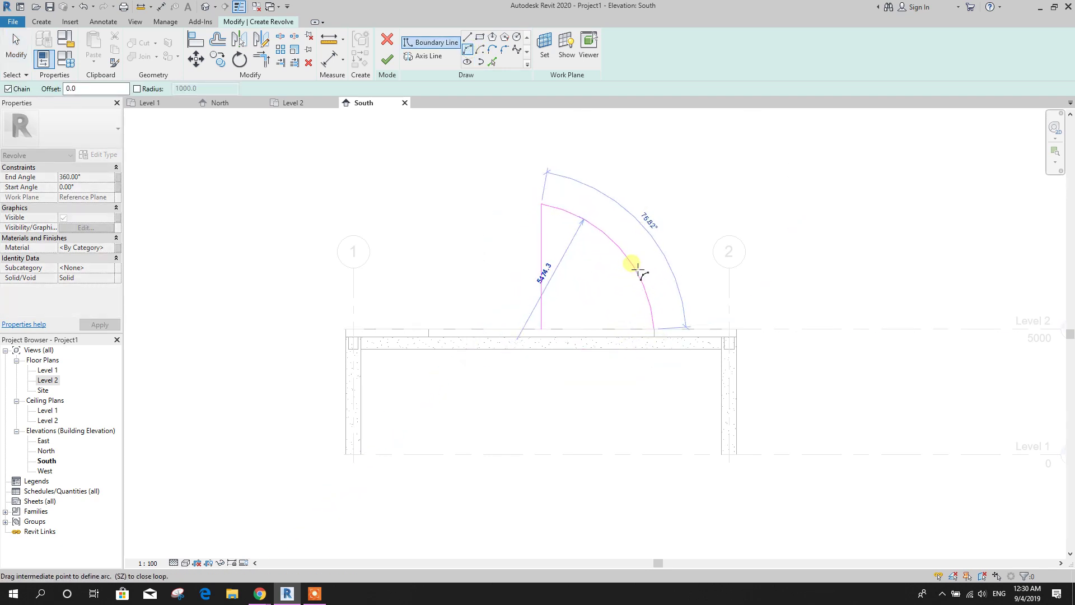
text(5000)
key(Return)
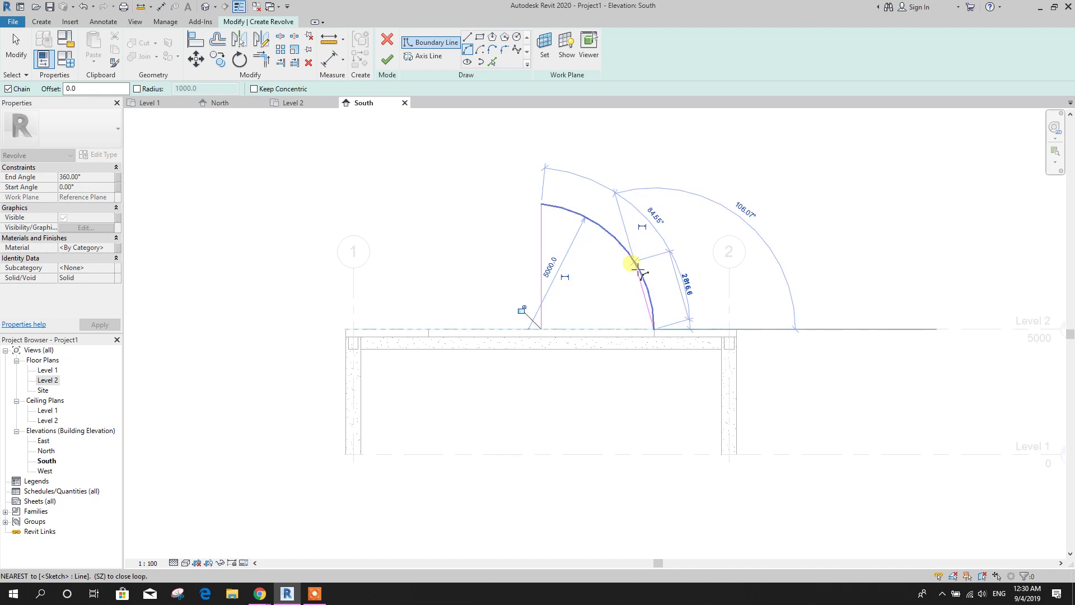
key(Escape)
key(Escape)
scroll(553, 250, up, 3)
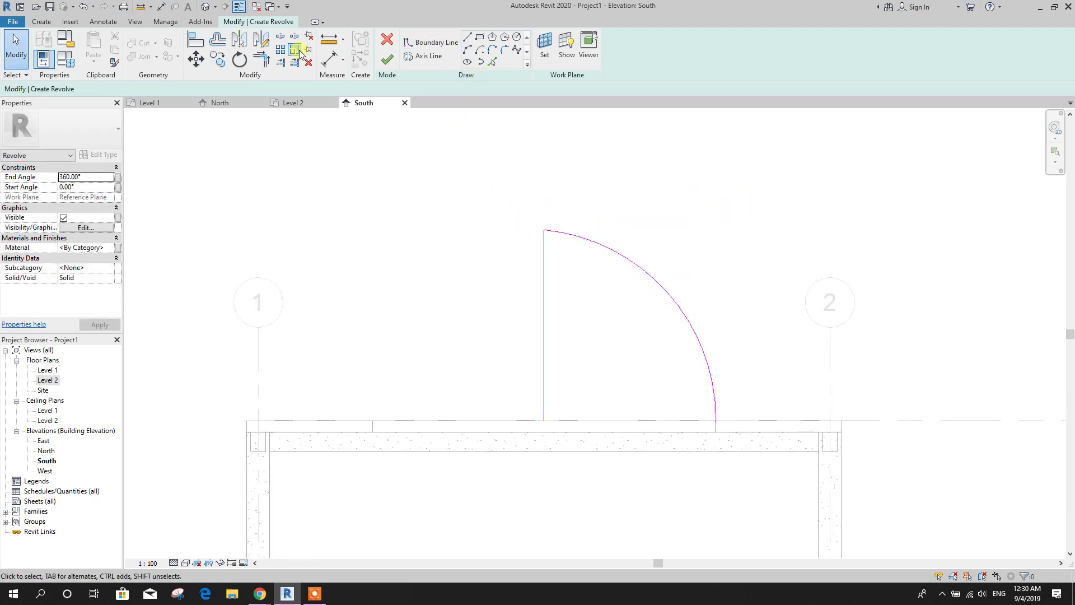
Offset-copy the quarter arc 200 to create a concentric outer arc.
click(218, 39)
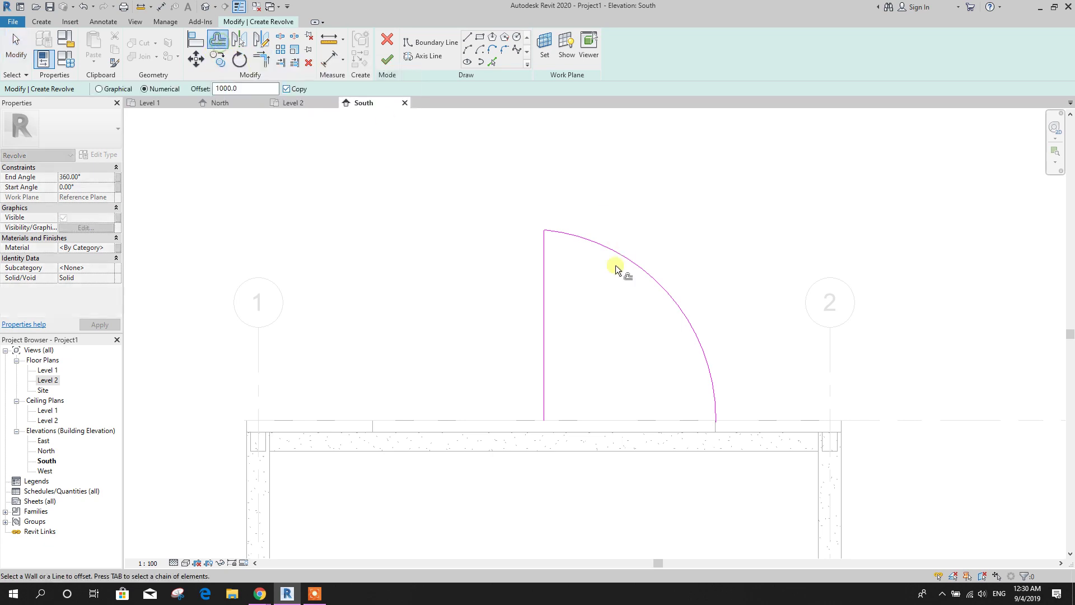
scroll(616, 269, up, 1)
double_click(247, 89)
text(200)
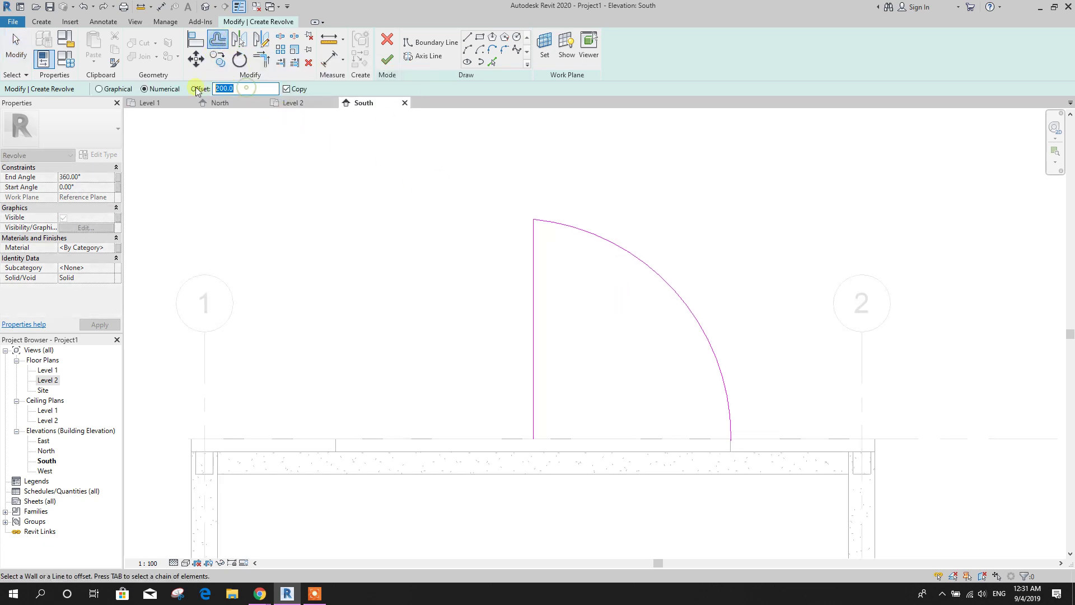
text(20)
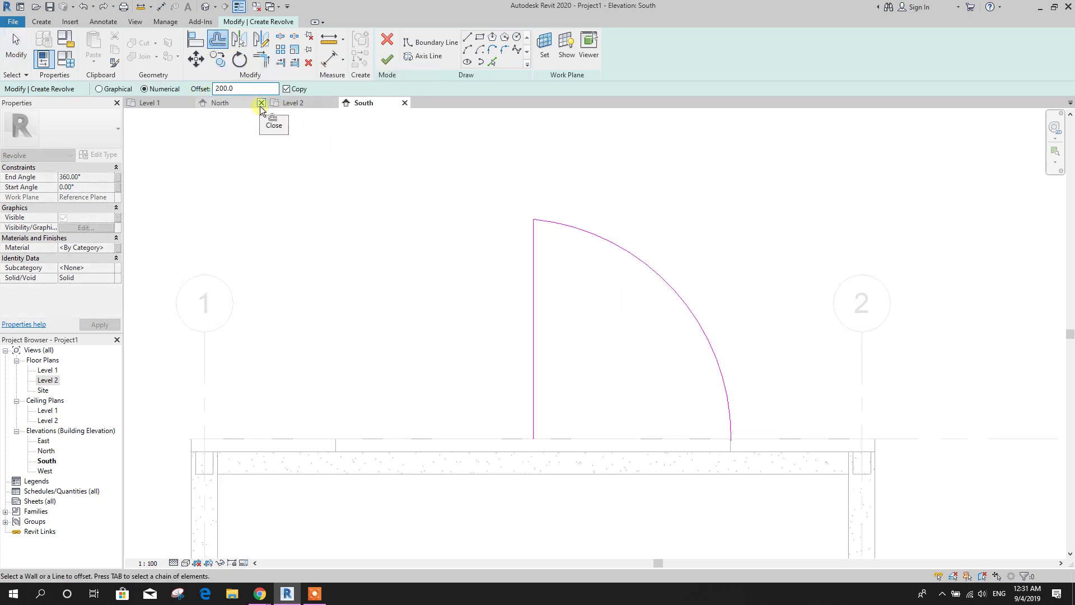
click(667, 287)
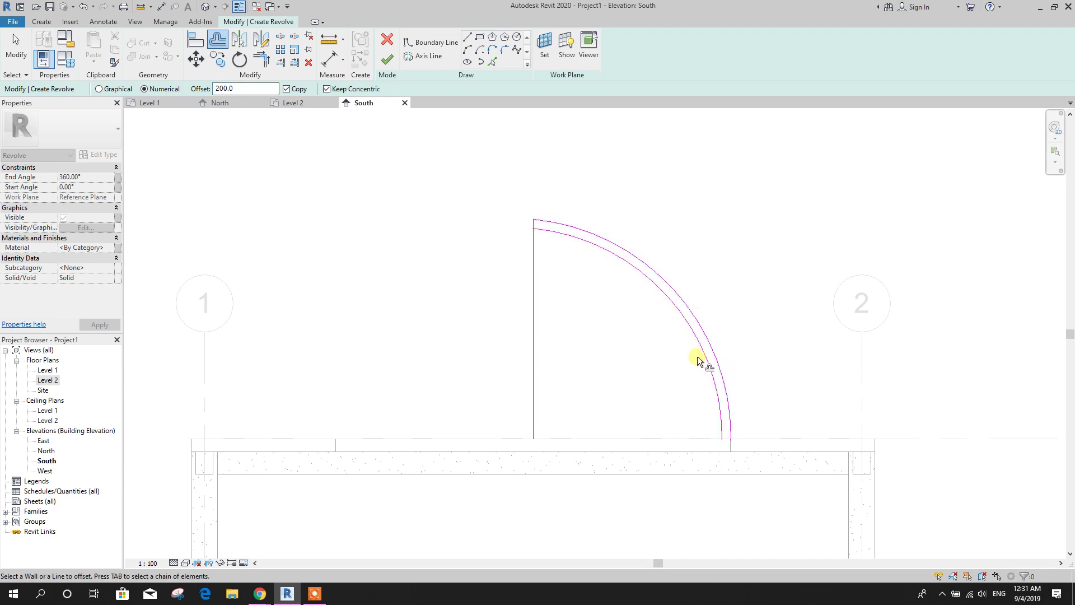
click(700, 315)
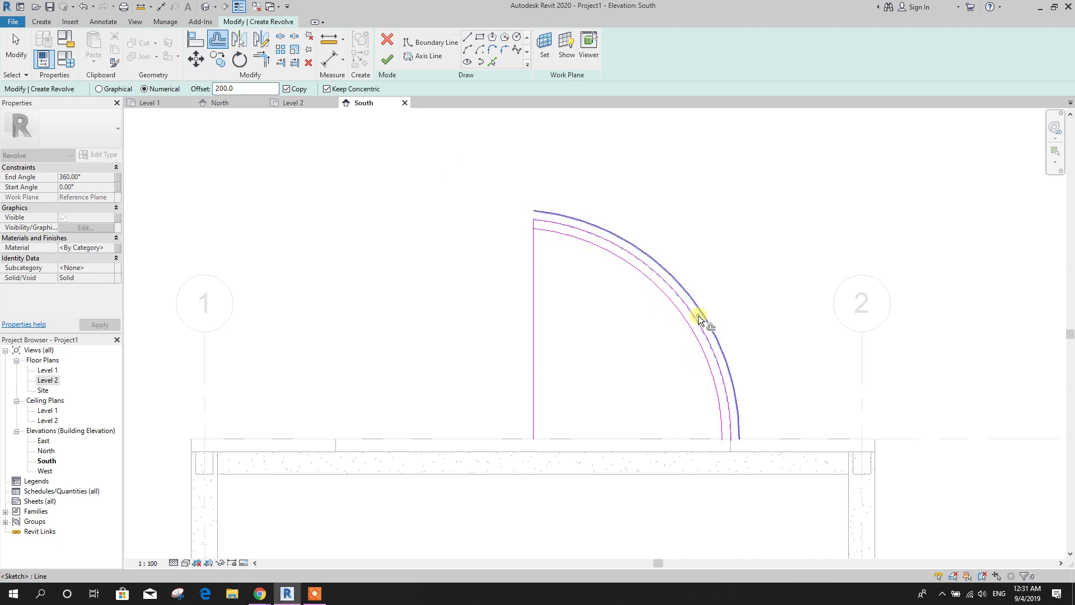
scroll(738, 447, up, 3)
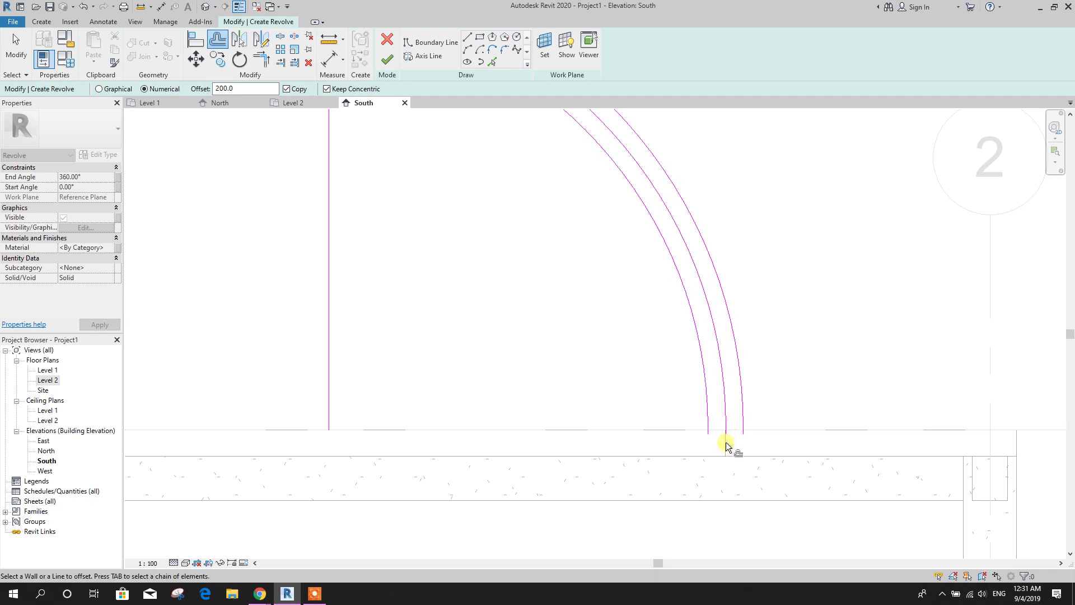
key(Escape)
Delete the unwanted inner arc copy.
click(707, 409)
key(Delete)
scroll(799, 359, down, 2)
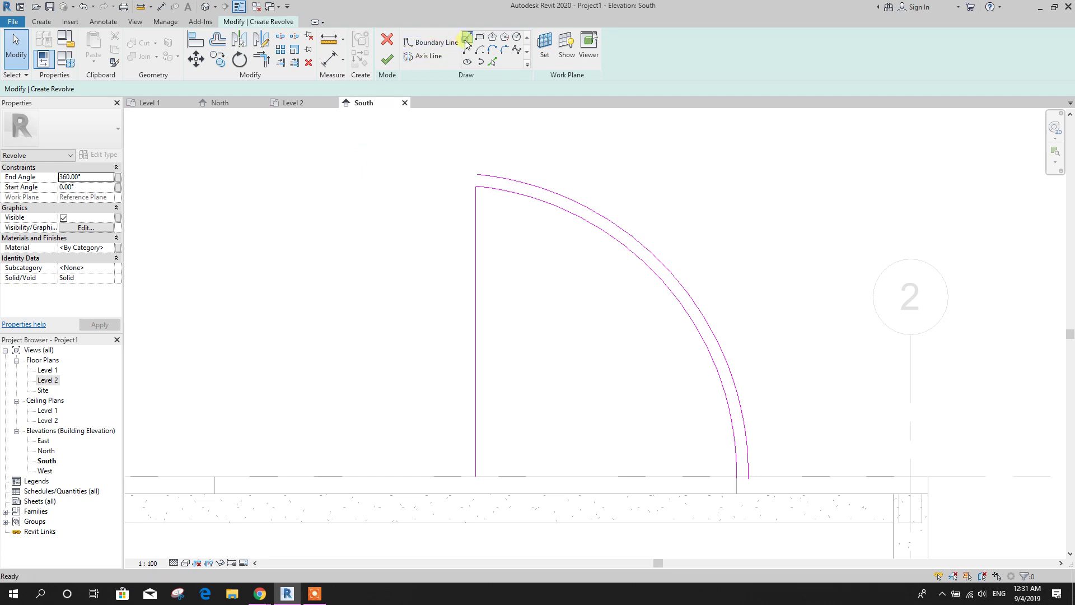
click(428, 42)
scroll(487, 179, up, 4)
Close the arc band with a boundary line joining the arc ends.
click(489, 197)
scroll(488, 199, down, 4)
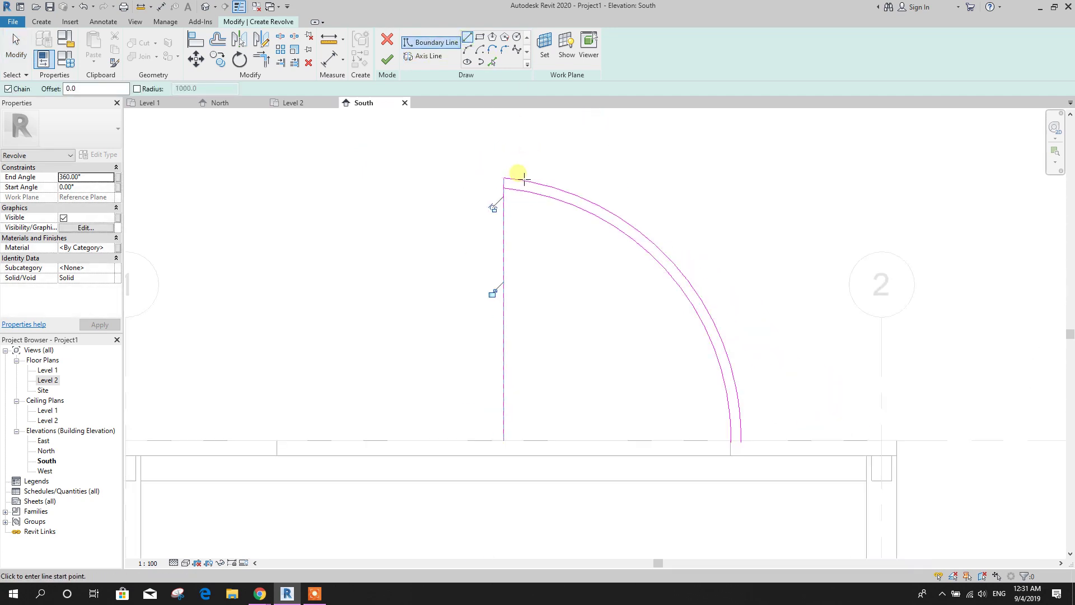
scroll(661, 358, up, 2)
click(661, 358)
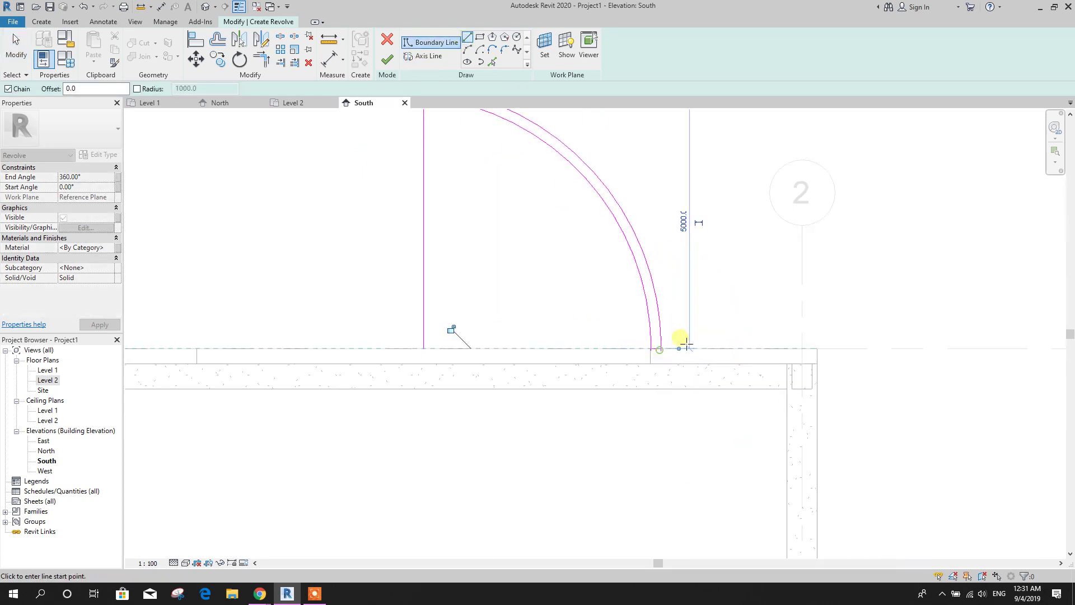
key(Escape)
key(Escape)
scroll(547, 263, down, 2)
scroll(650, 366, up, 4)
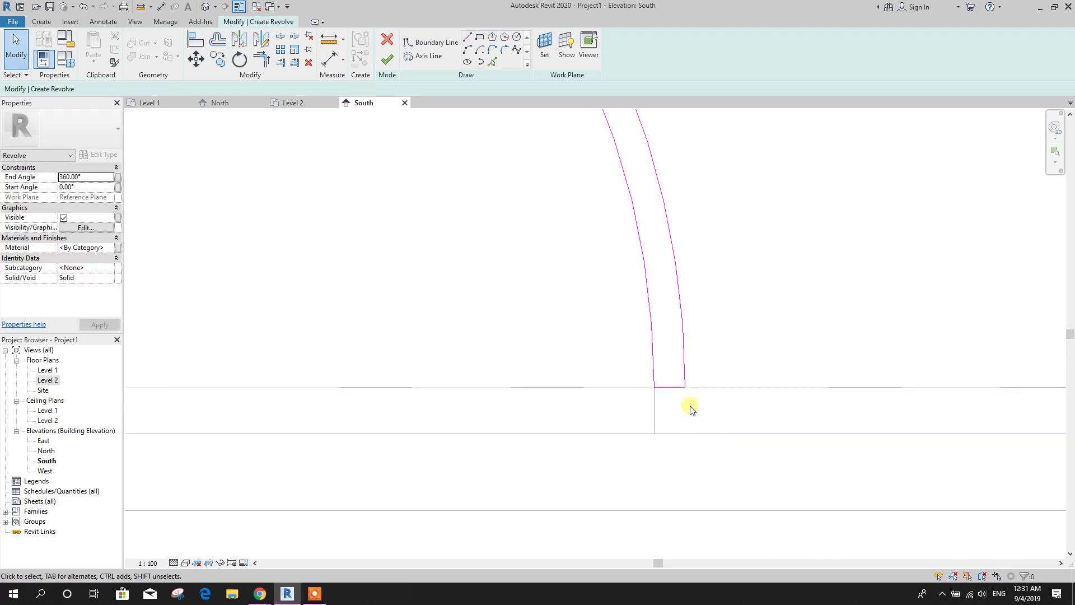
scroll(689, 408, down, 3)
scroll(617, 361, down, 3)
Delete the extra 5000-long vertical line.
click(525, 280)
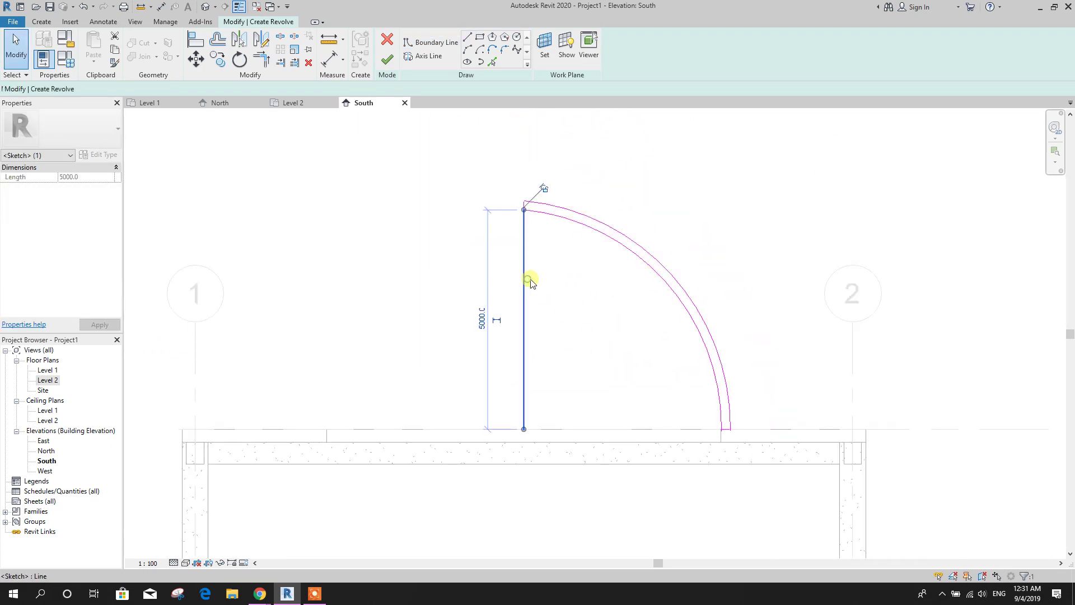
key(Delete)
scroll(547, 292, up, 4)
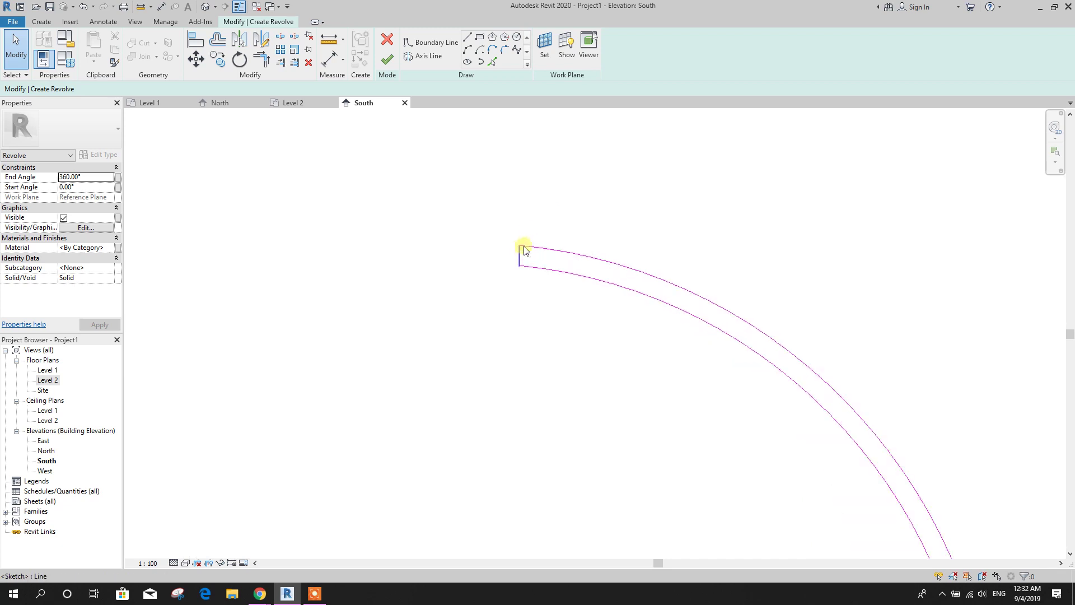
Draw a 700-long vertical axis line rising from the profile's top corner.
click(427, 56)
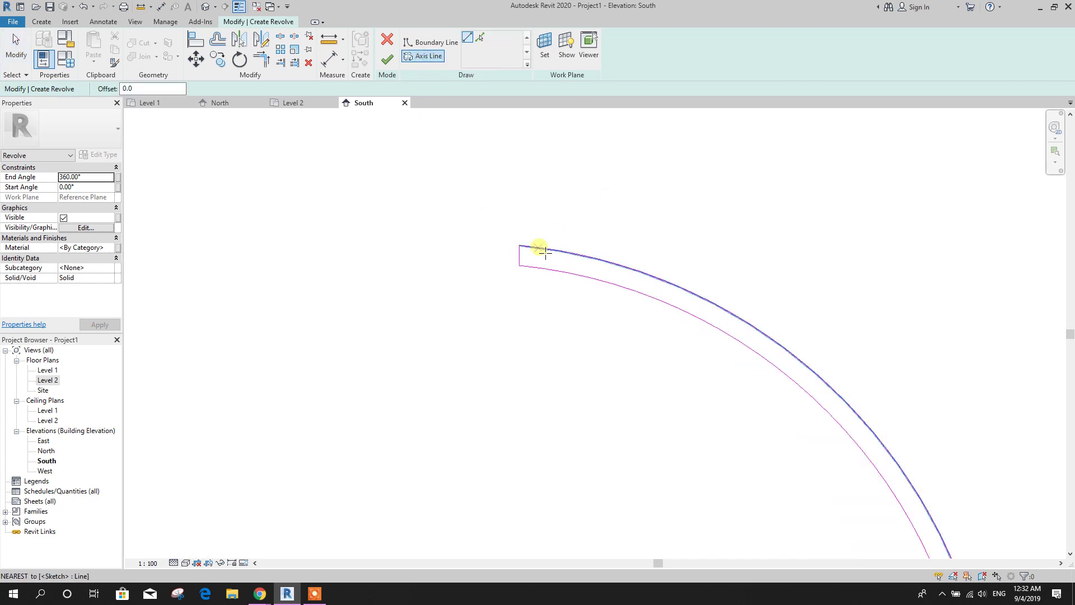
click(520, 265)
click(519, 194)
key(Escape)
key(Escape)
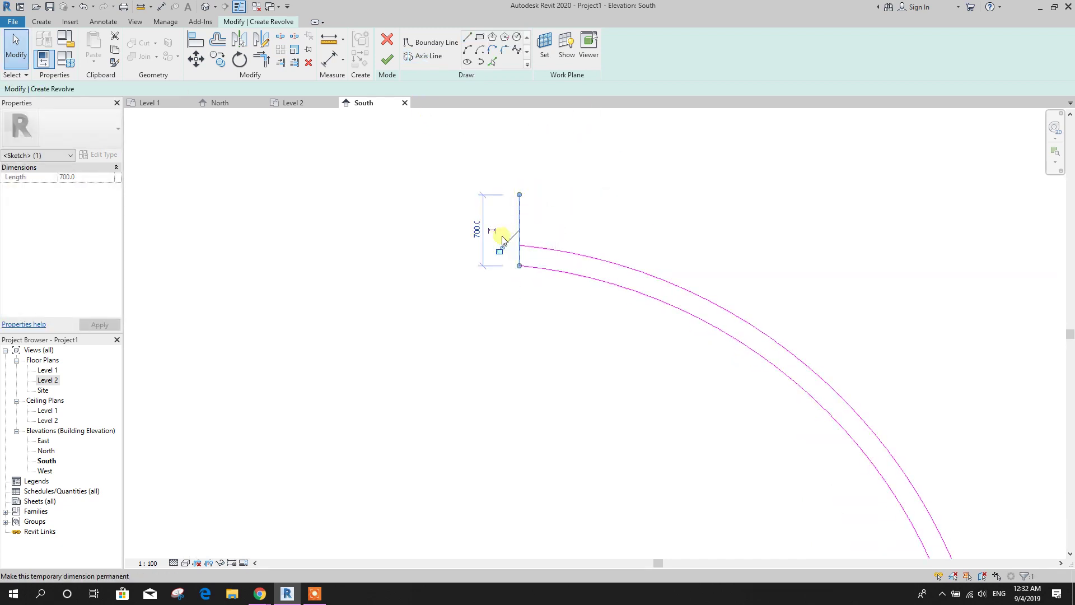
click(519, 218)
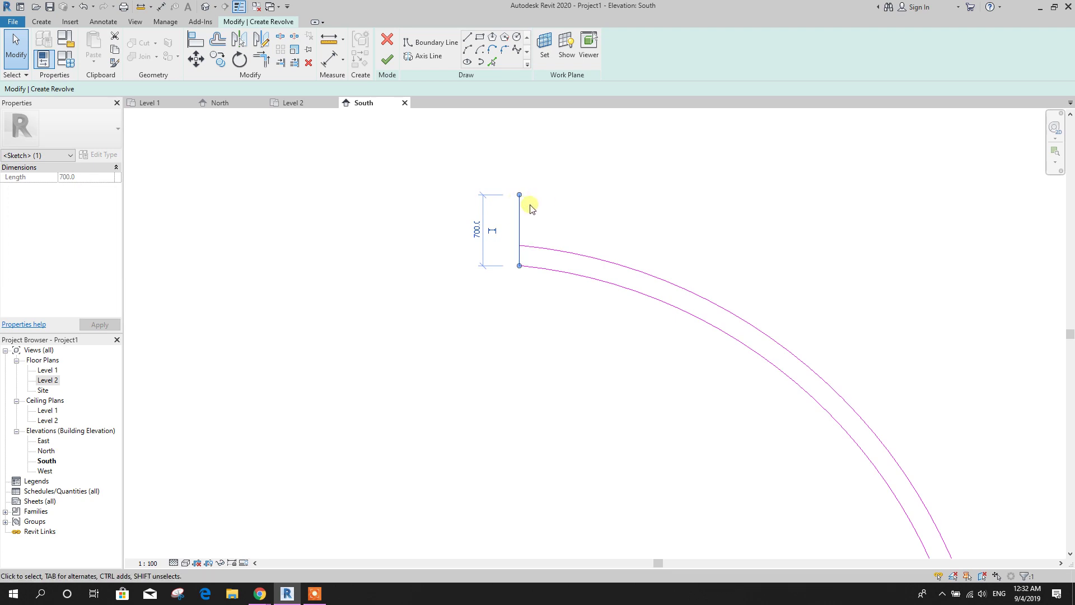
click(532, 209)
scroll(568, 266, down, 2)
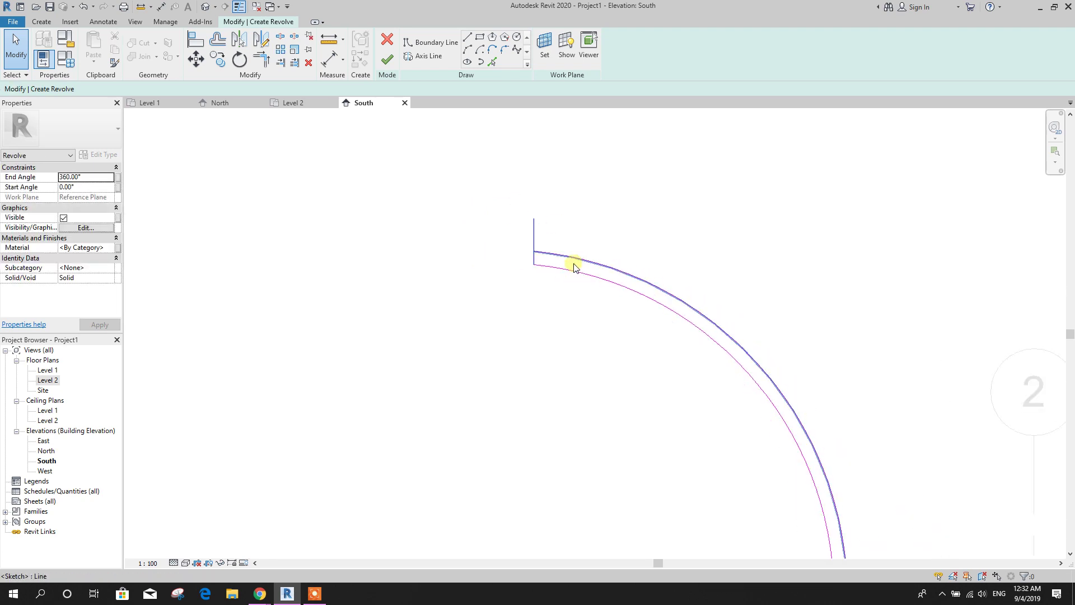
scroll(622, 275, down, 2)
scroll(507, 234, up, 2)
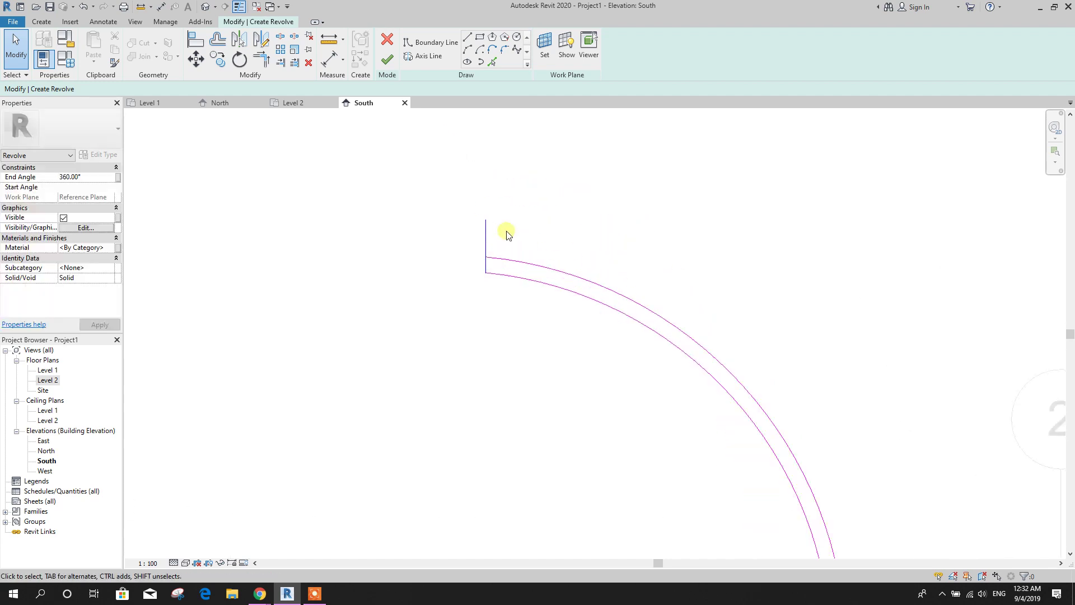
scroll(509, 232, up, 1)
scroll(524, 238, up, 3)
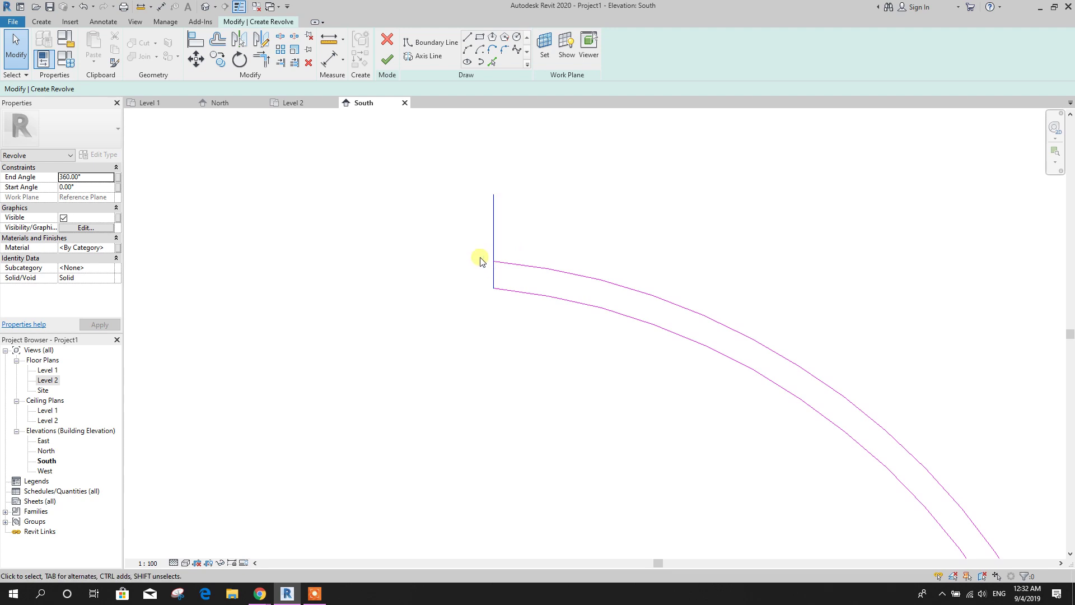
scroll(498, 307, up, 1)
scroll(495, 294, up, 2)
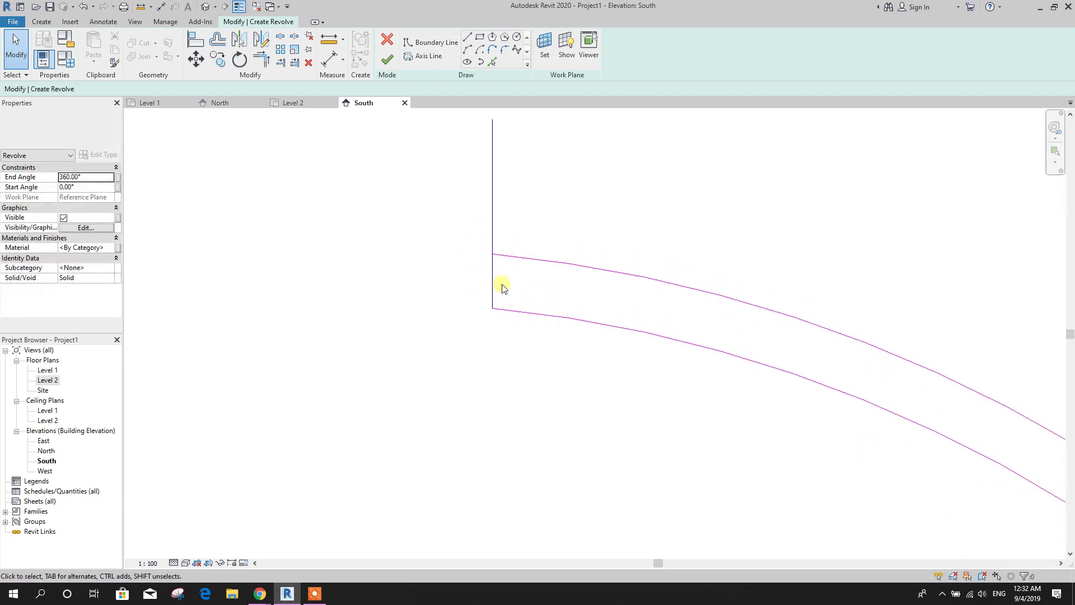
Move the profile's short end line 100 horizontally away from the axis.
drag(471, 240, 537, 365)
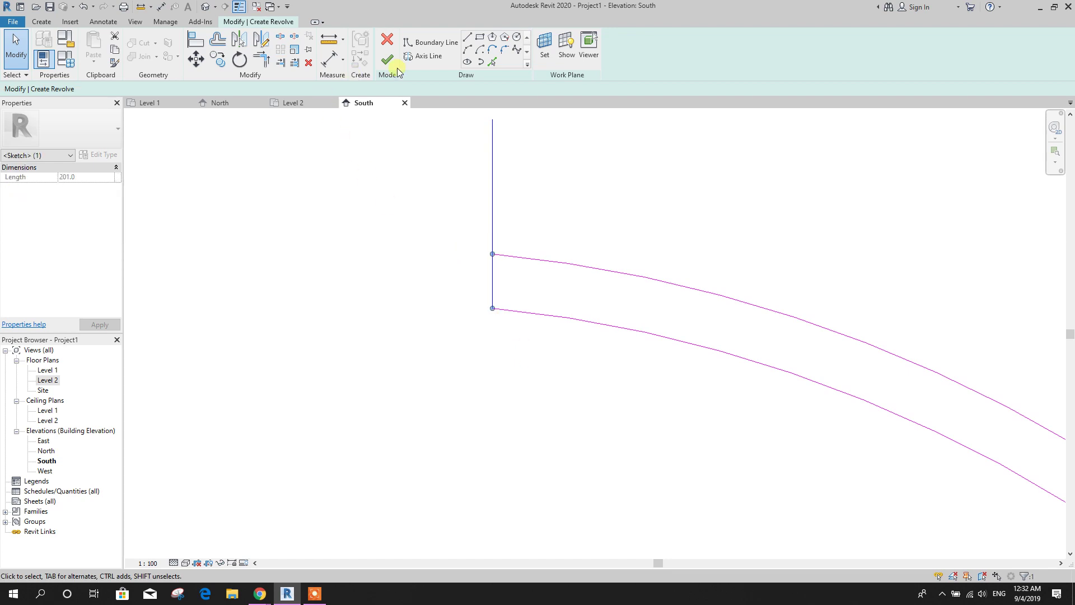
click(196, 59)
scroll(486, 243, up, 2)
click(493, 263)
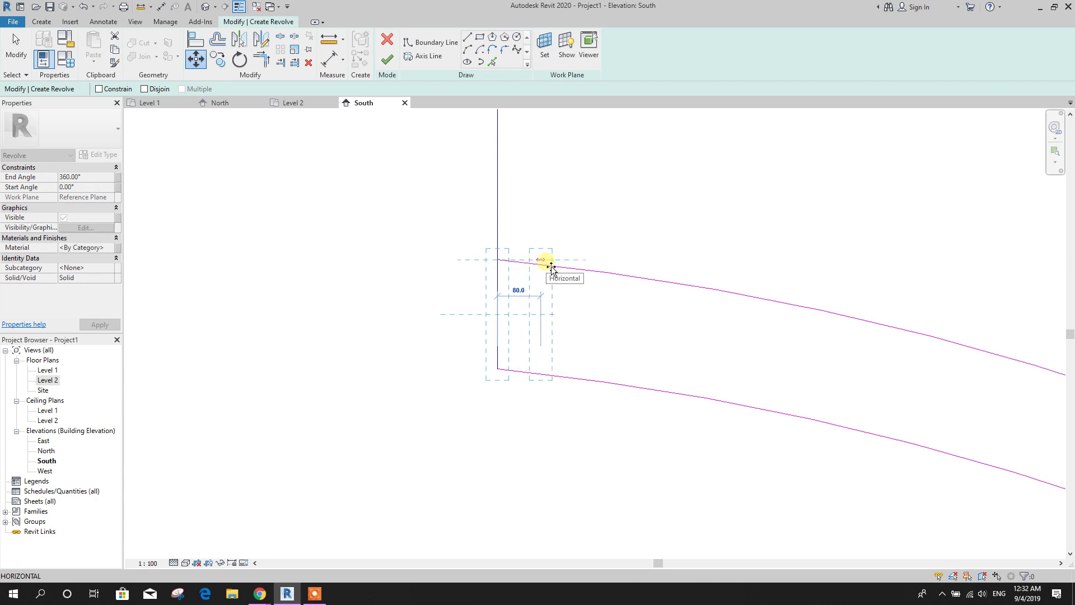
text(1)
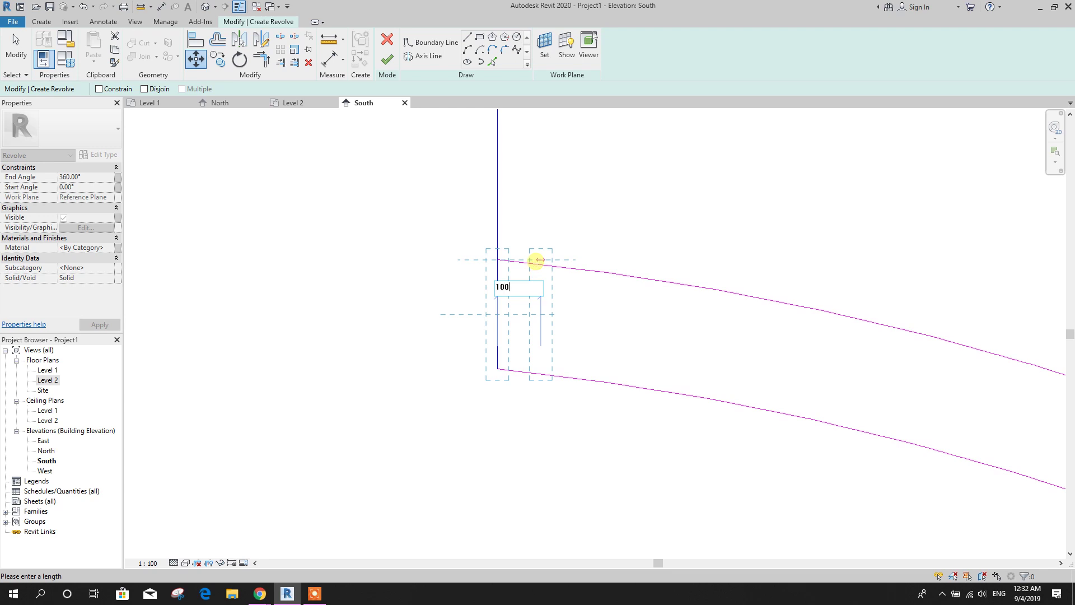
text(00)
key(Return)
key(Escape)
Finish the revolve sketch to create the dome.
scroll(547, 312, down, 5)
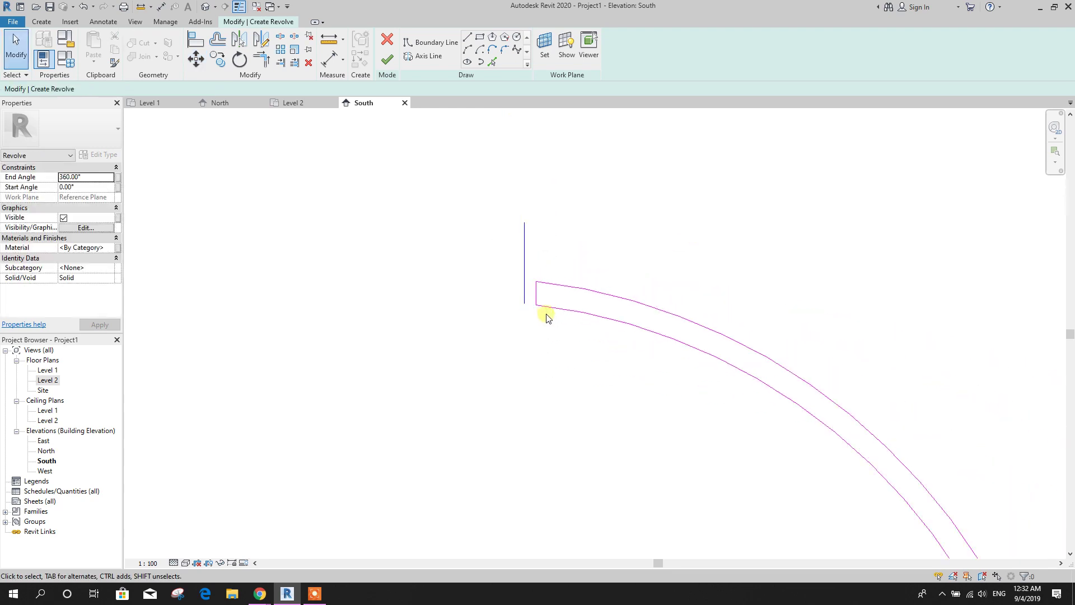
scroll(677, 397, up, 1)
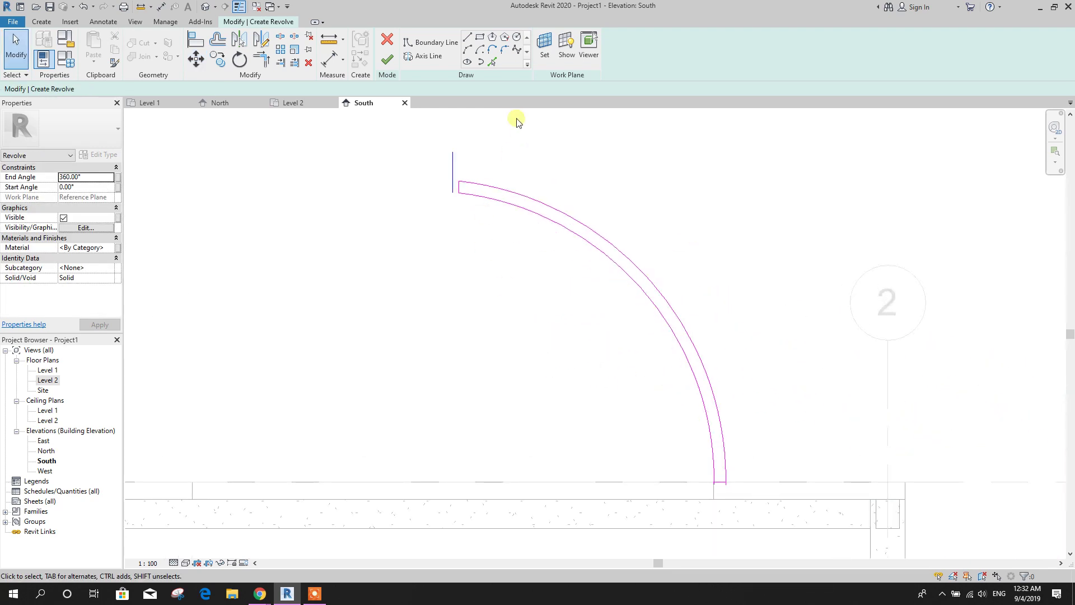
click(388, 60)
Set the dome revolve's End Angle to 180° and apply it.
scroll(653, 279, down, 1)
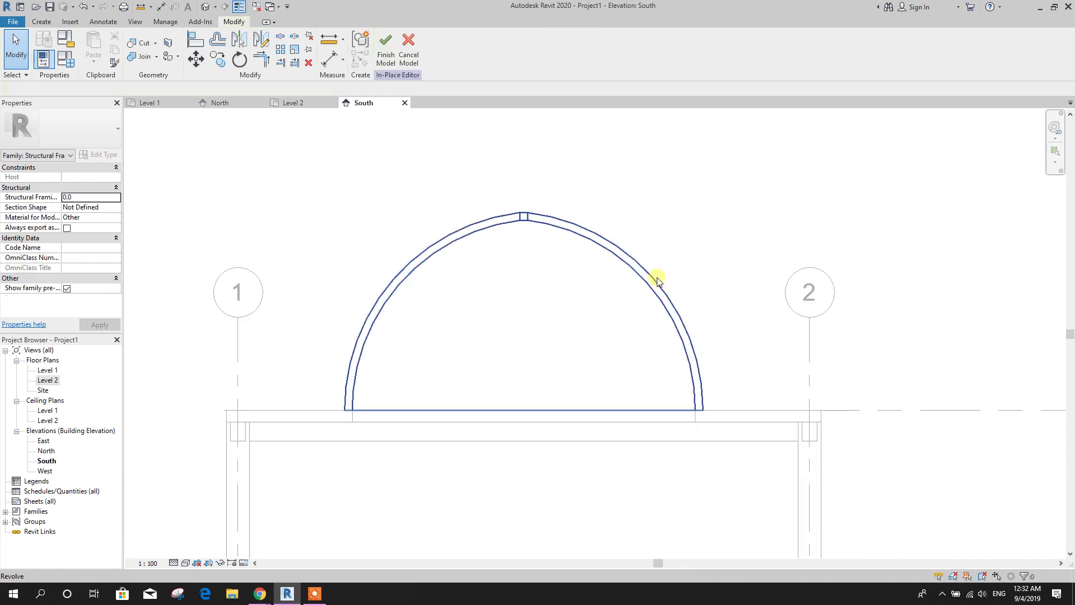
click(412, 265)
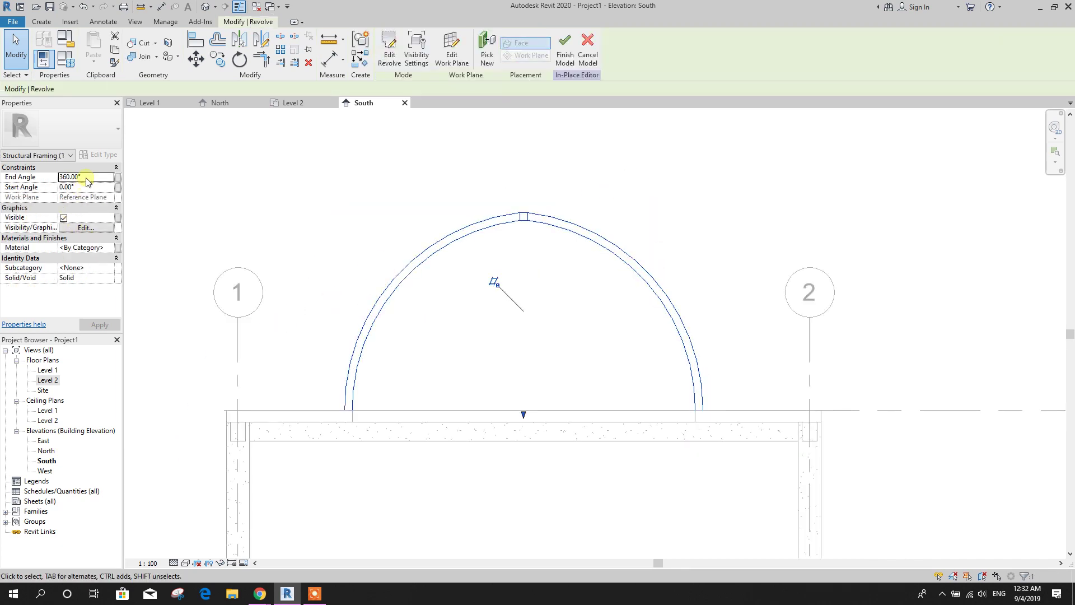
click(63, 176)
click(87, 178)
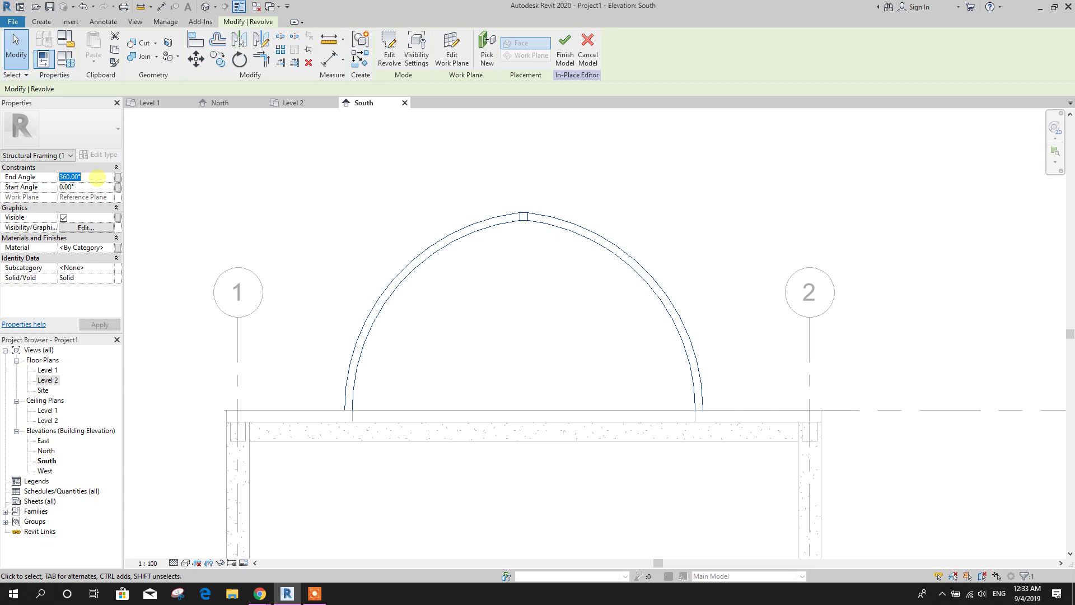
text(18)
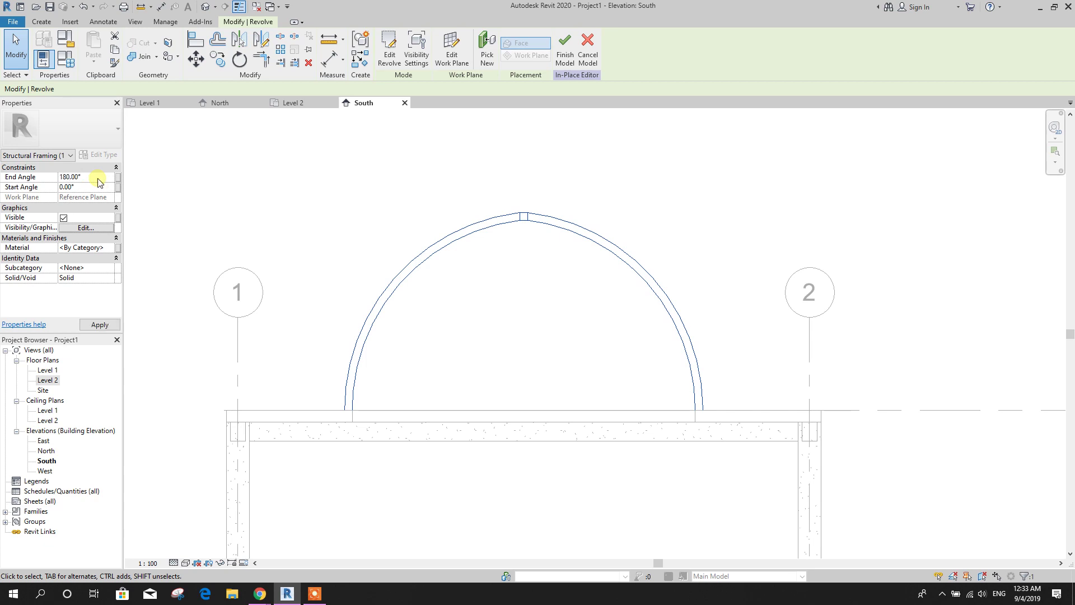
click(247, 202)
Check the revolve's angles, then open the default 3D view.
click(536, 227)
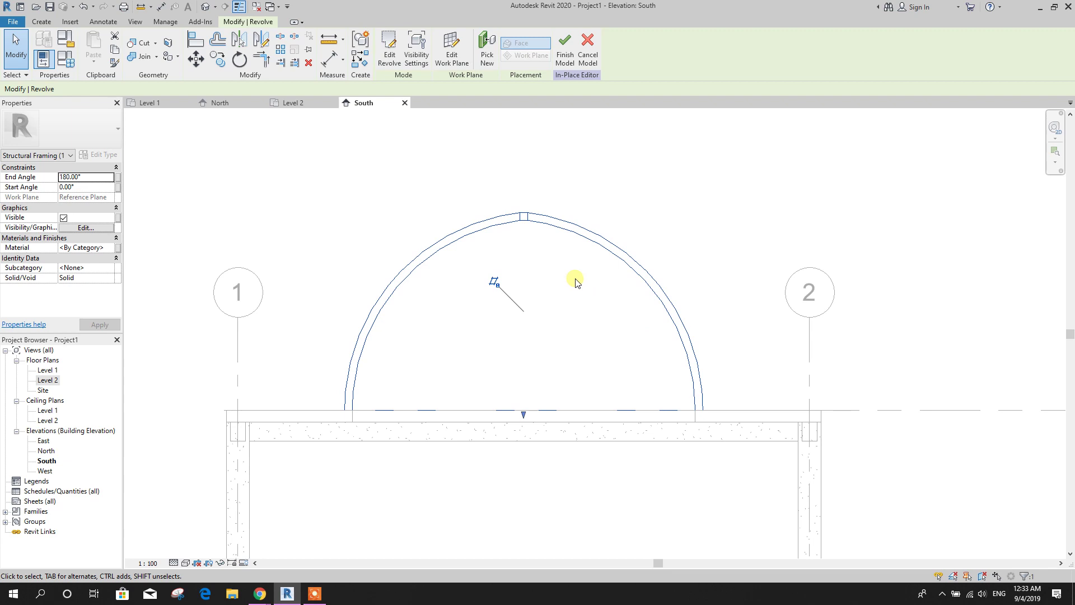
drag(83, 177, 39, 183)
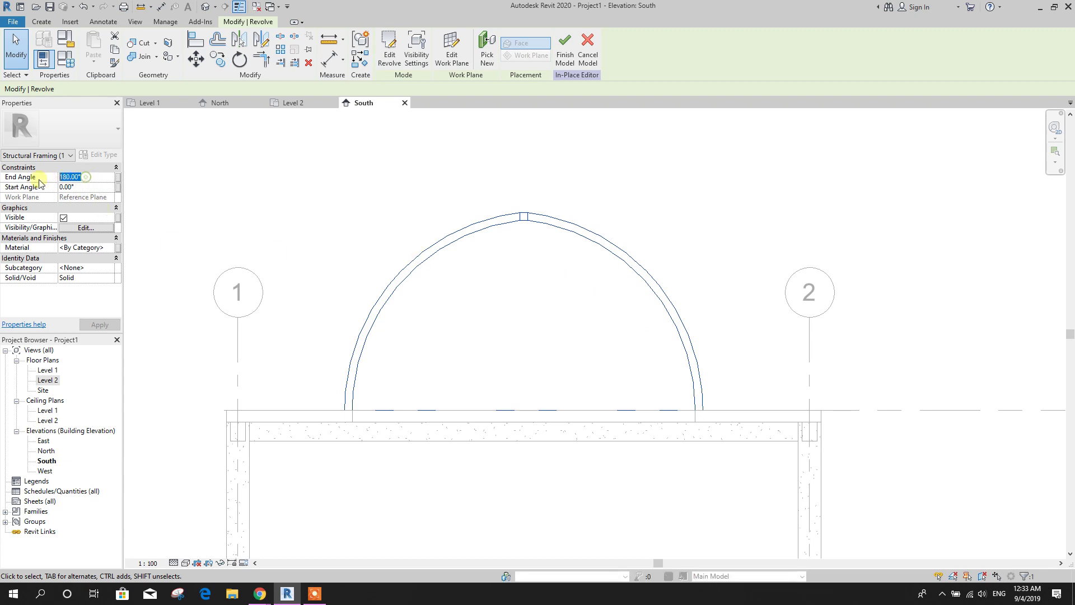
click(492, 191)
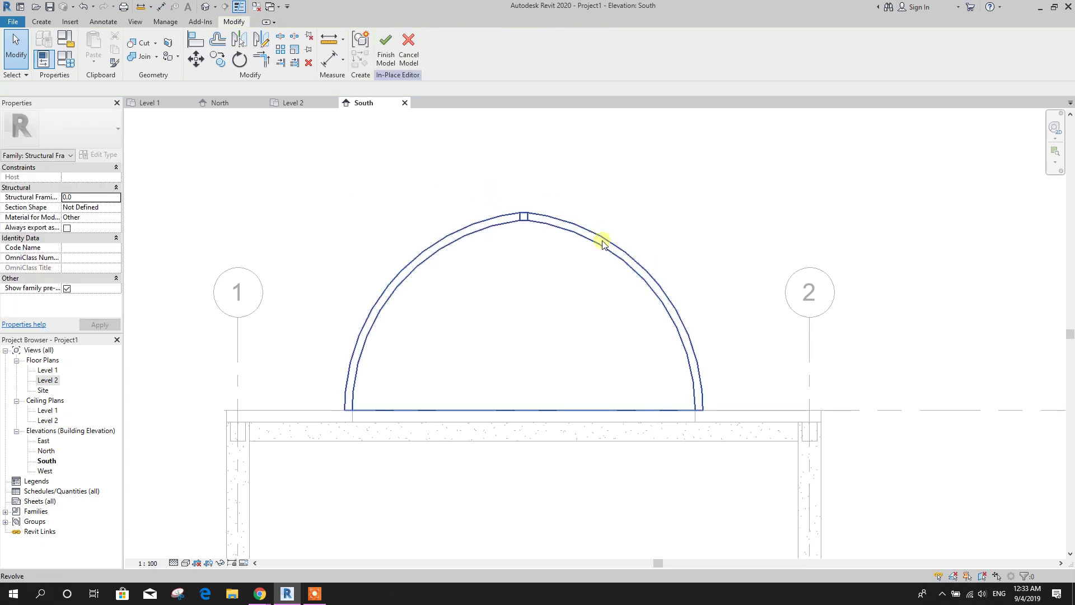
middle_drag(656, 224, 666, 245)
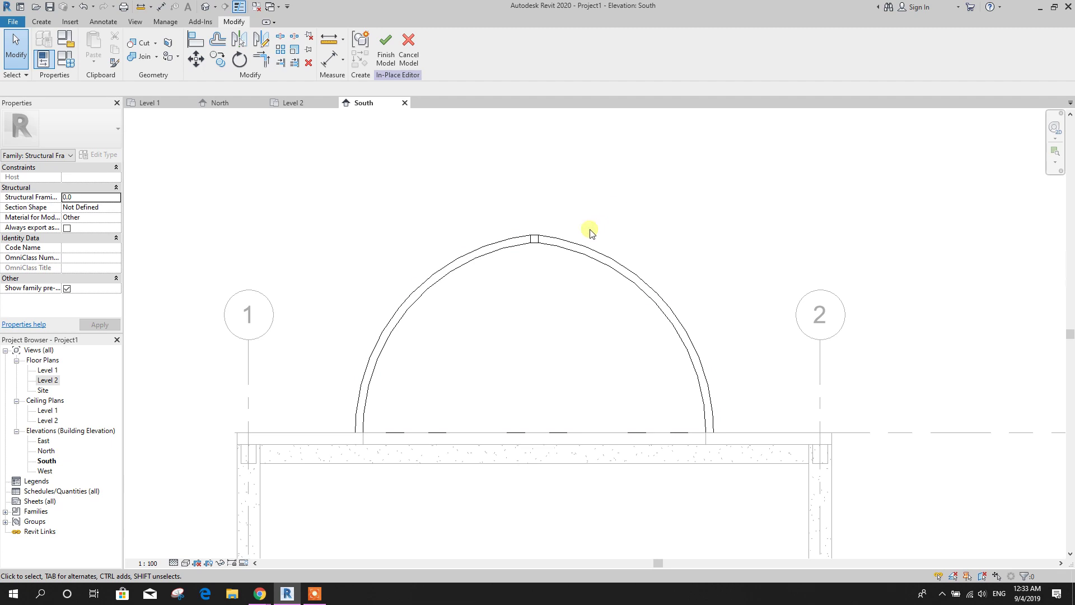
click(463, 257)
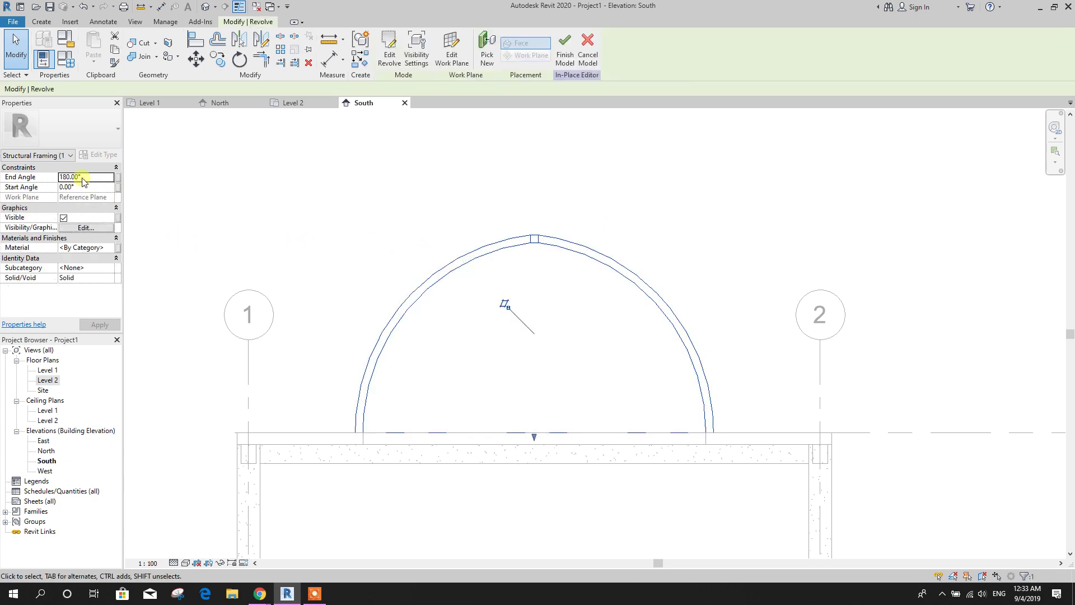
click(686, 217)
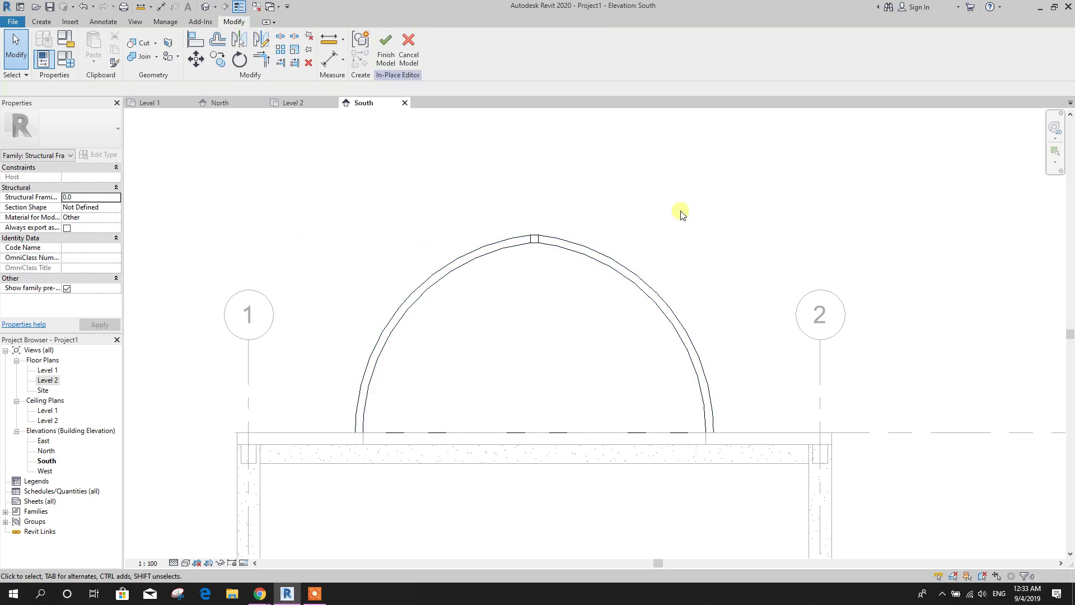
click(206, 6)
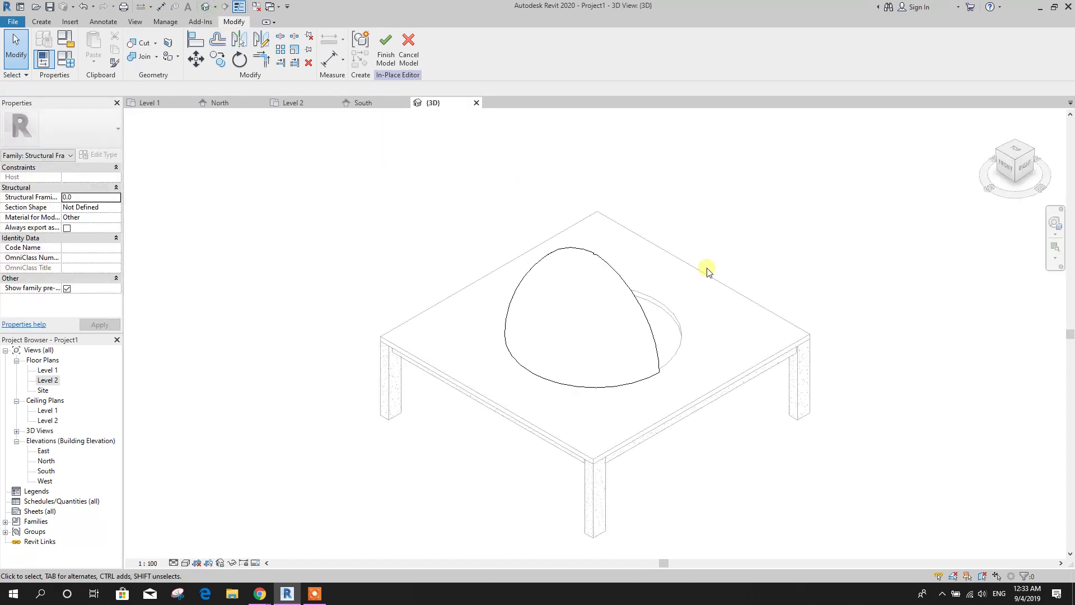
Finish the in-place half-dome model and orbit around the dome and arch beam.
shift+middle_drag(683, 273, 617, 425)
scroll(560, 289, up, 5)
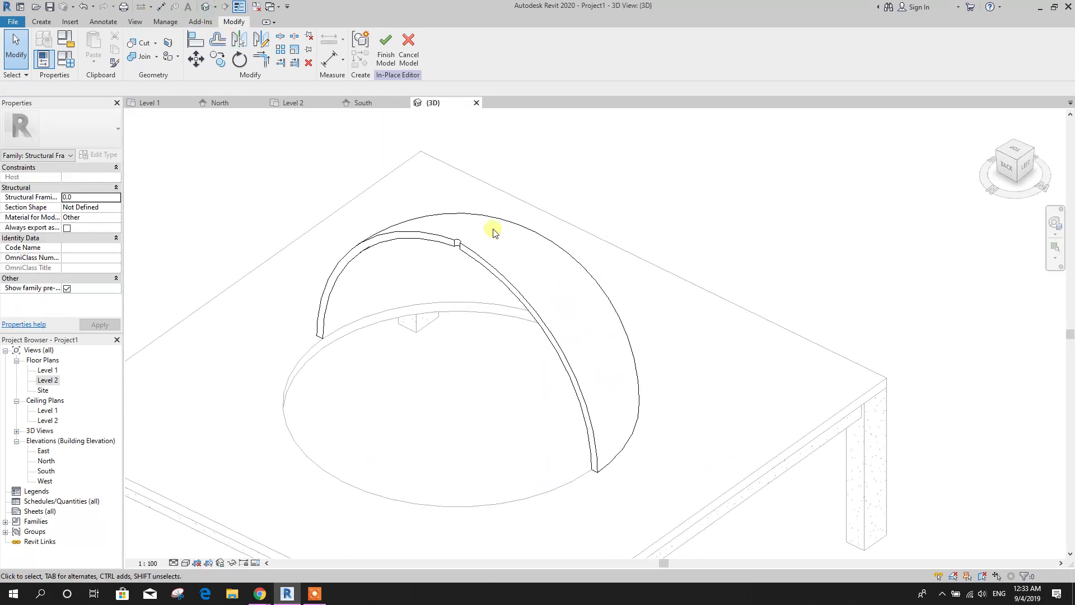
click(386, 53)
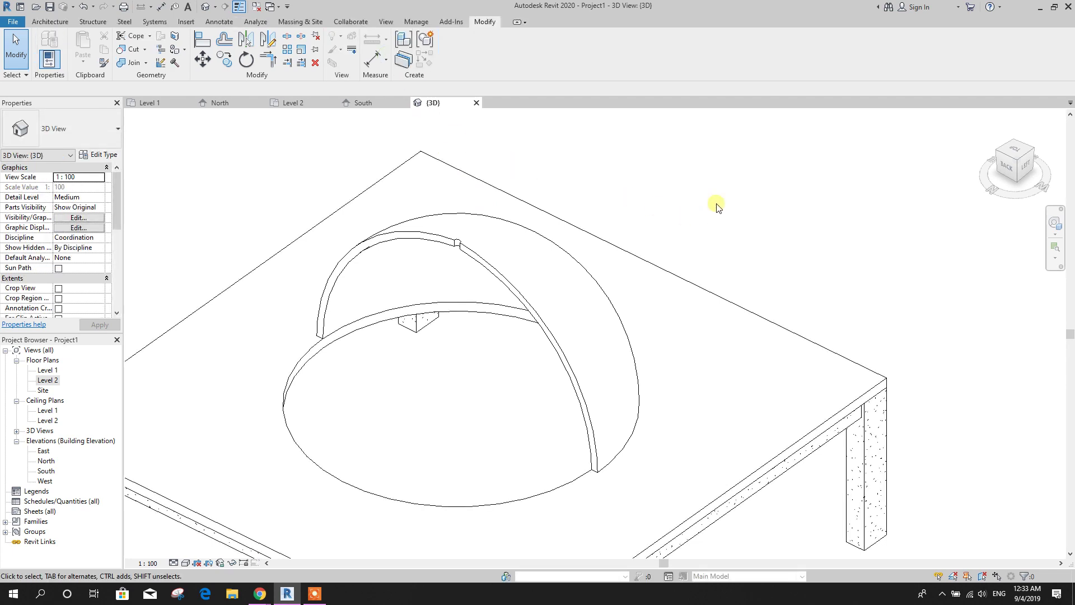
middle_drag(717, 207, 792, 204)
click(577, 247)
click(826, 173)
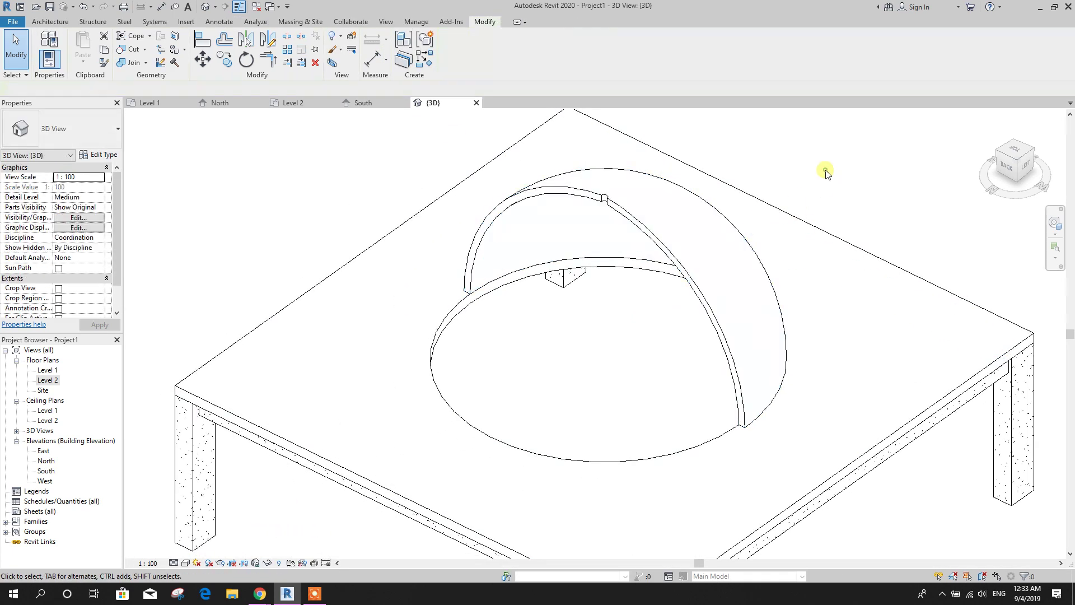
scroll(787, 176, up, 2)
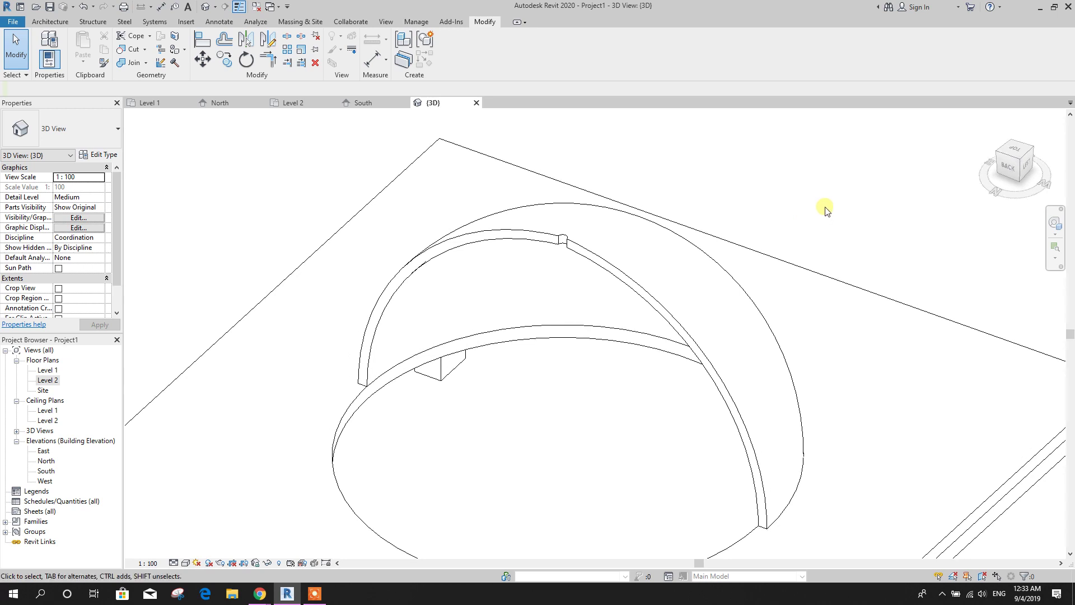
shift+middle_drag(737, 409, 679, 356)
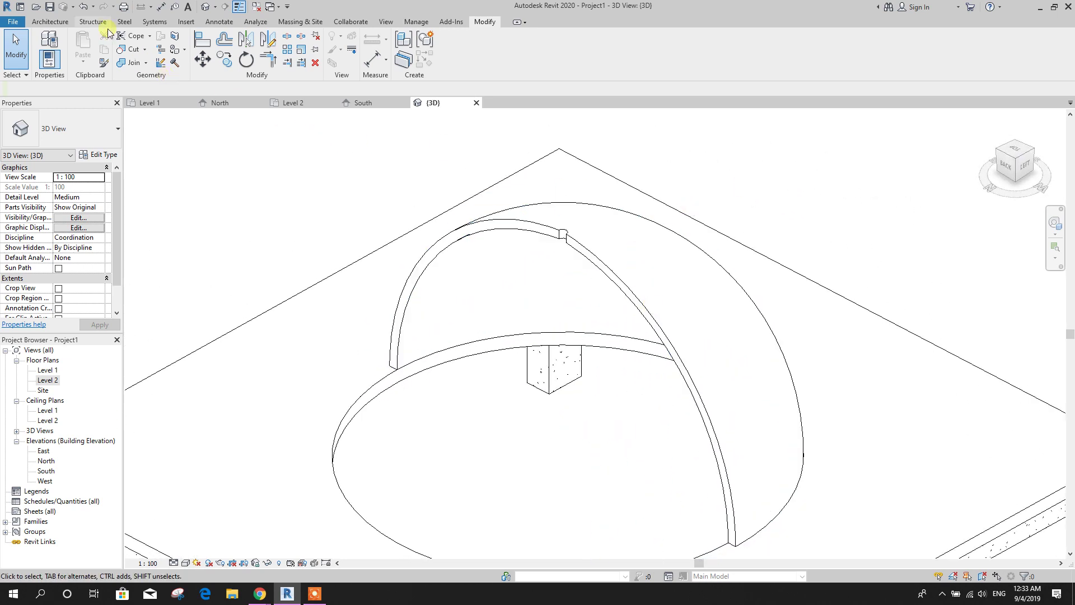
click(92, 21)
Start Rebar and load M_00.rfa from the US Metric Structural Rebar Shapes library.
click(347, 45)
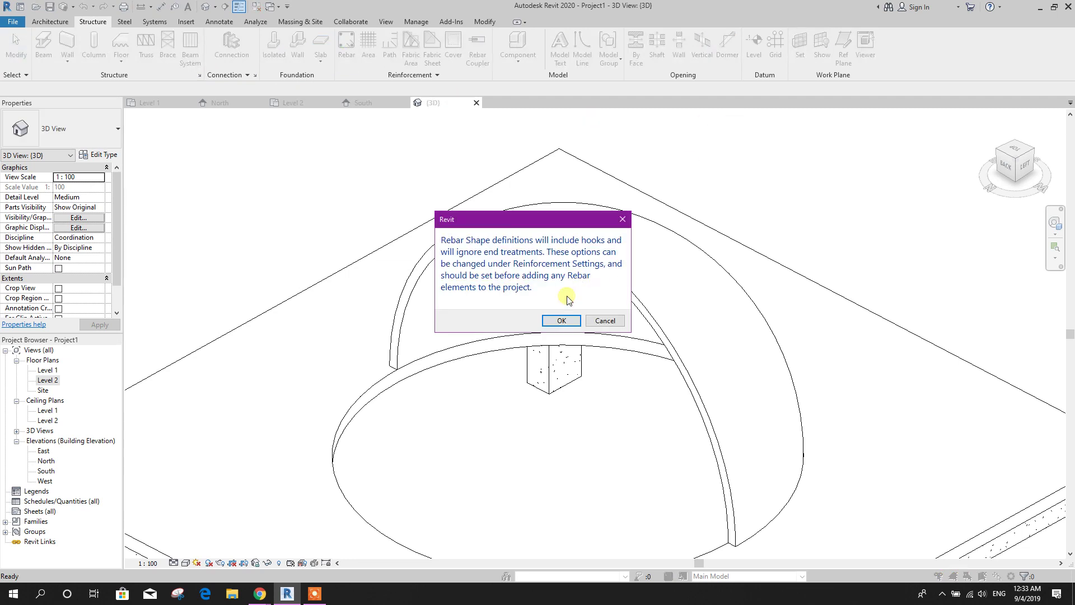
click(562, 320)
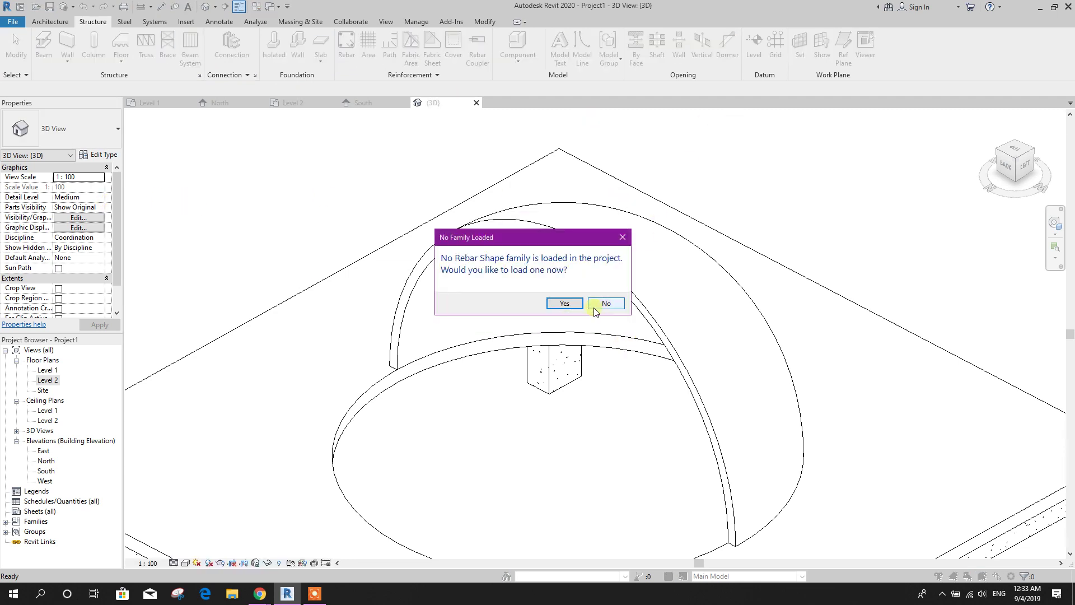
click(571, 303)
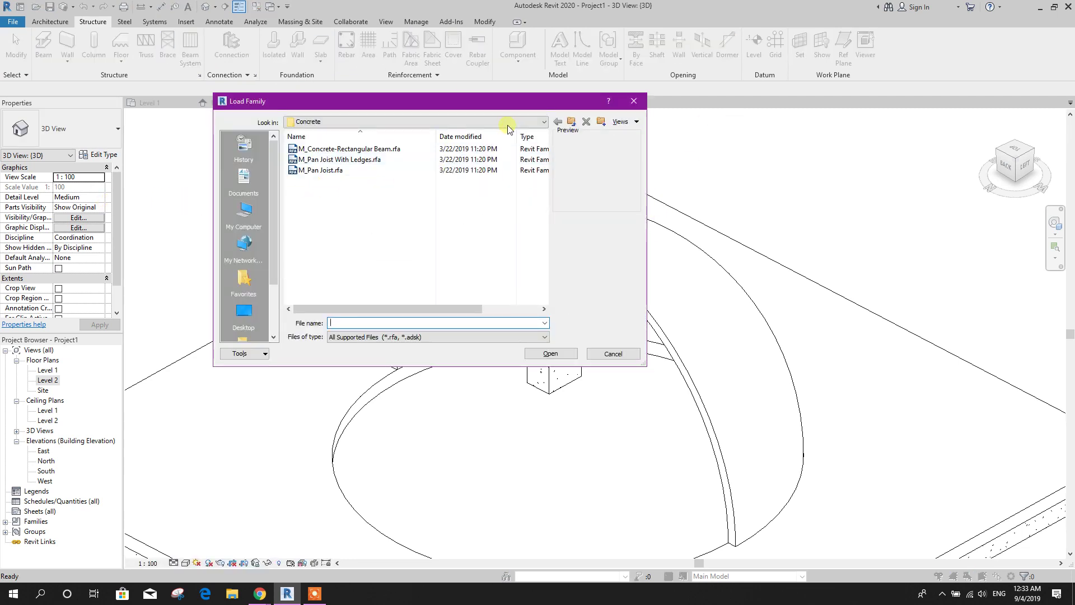
click(571, 122)
click(571, 123)
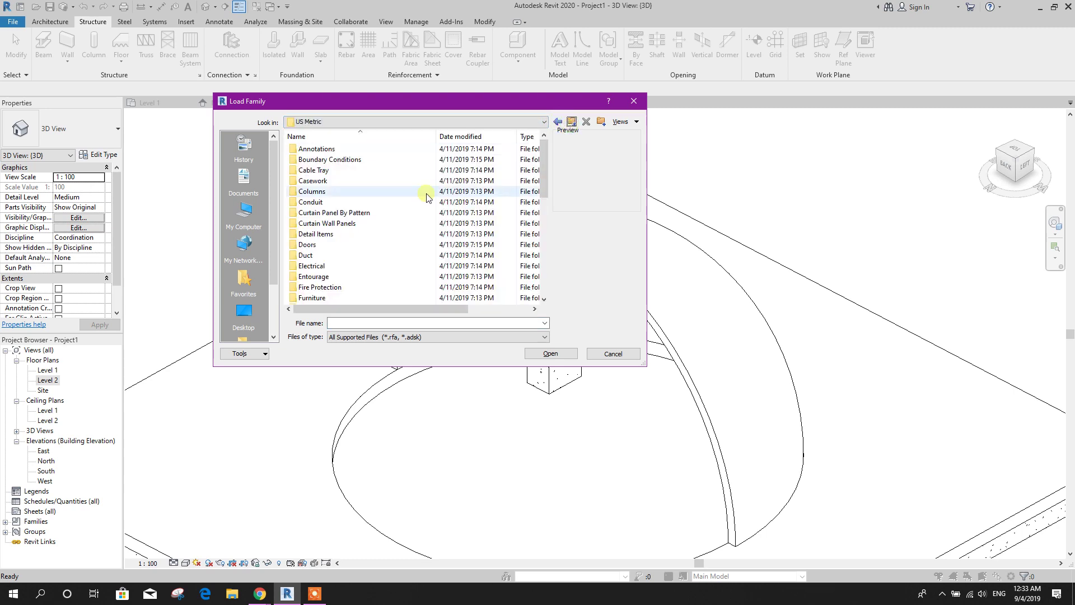
scroll(415, 203, down, 4)
scroll(415, 204, down, 4)
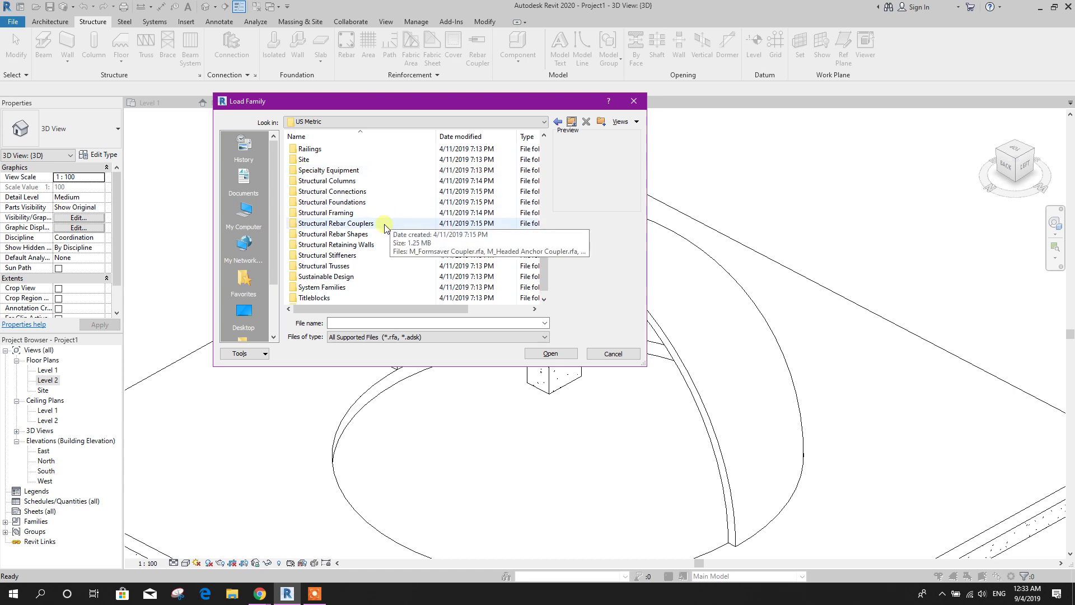
double_click(377, 234)
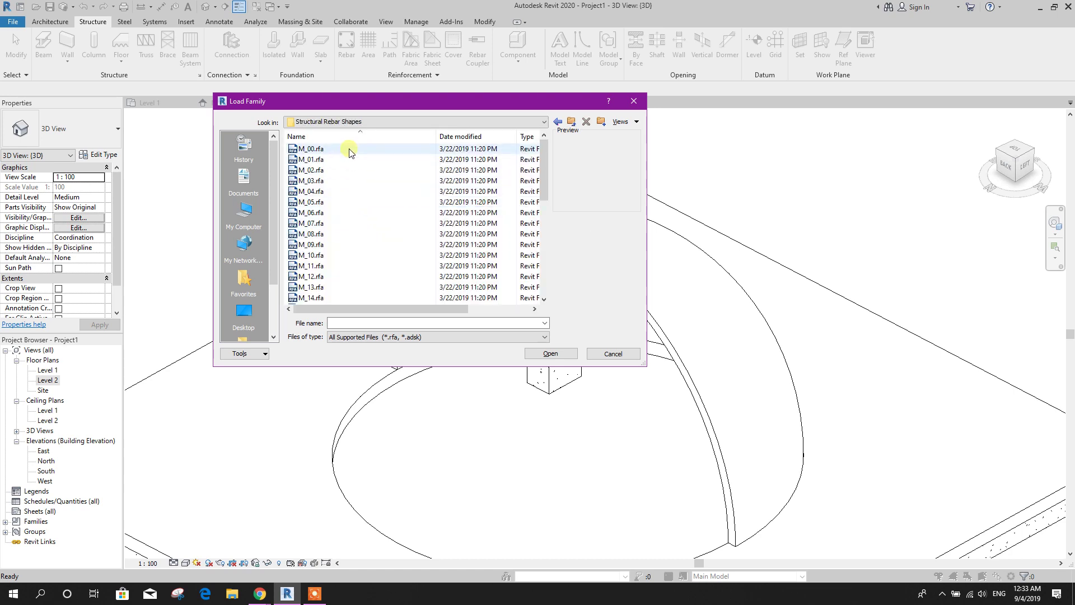
double_click(353, 149)
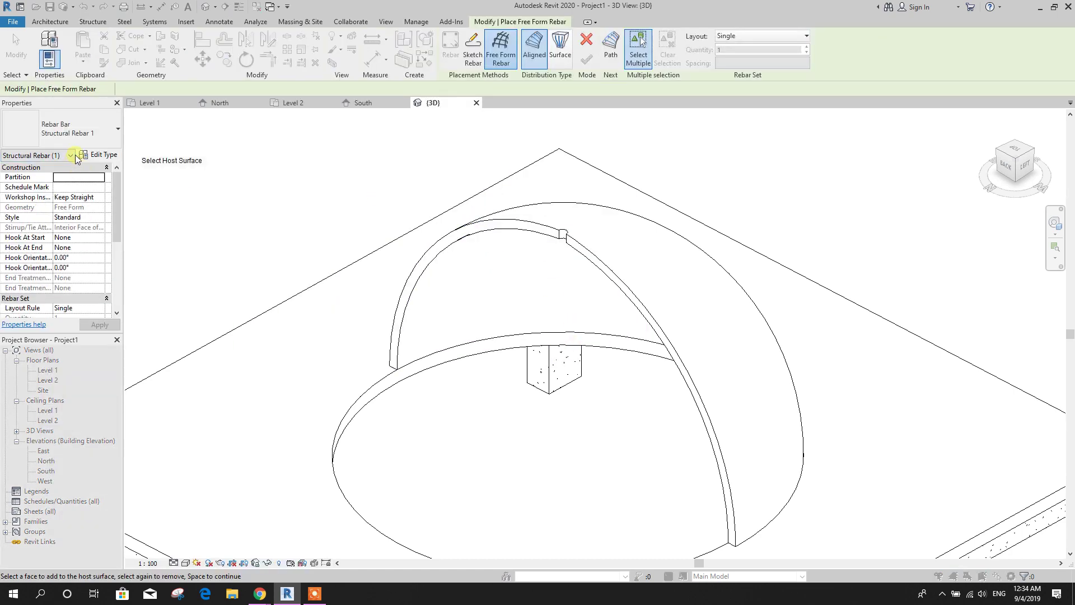
click(86, 138)
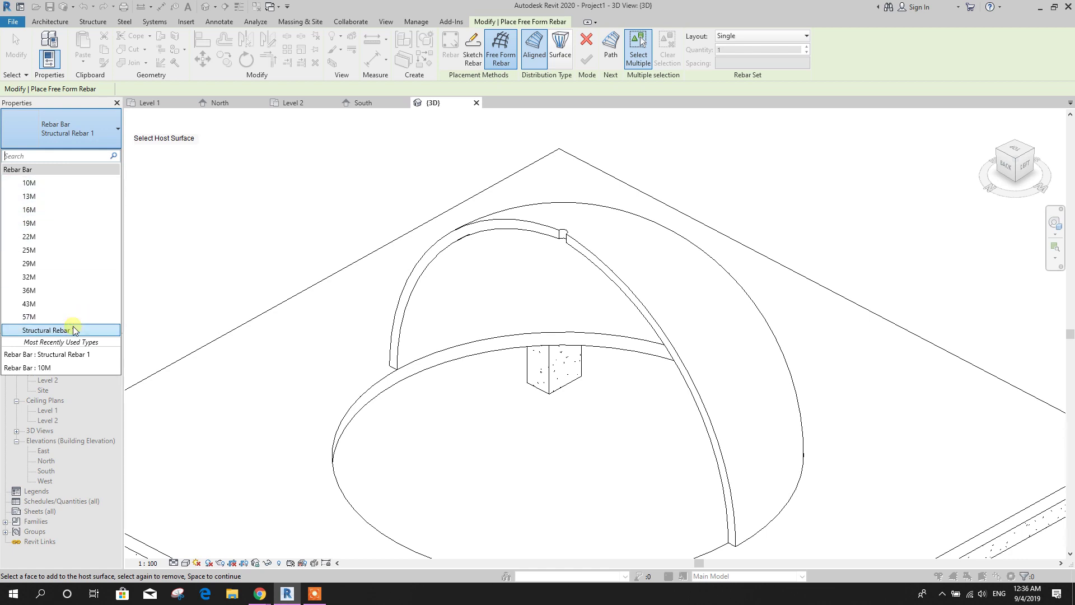
Duplicate the 10M rebar bar type as a new type named 12M.
click(52, 182)
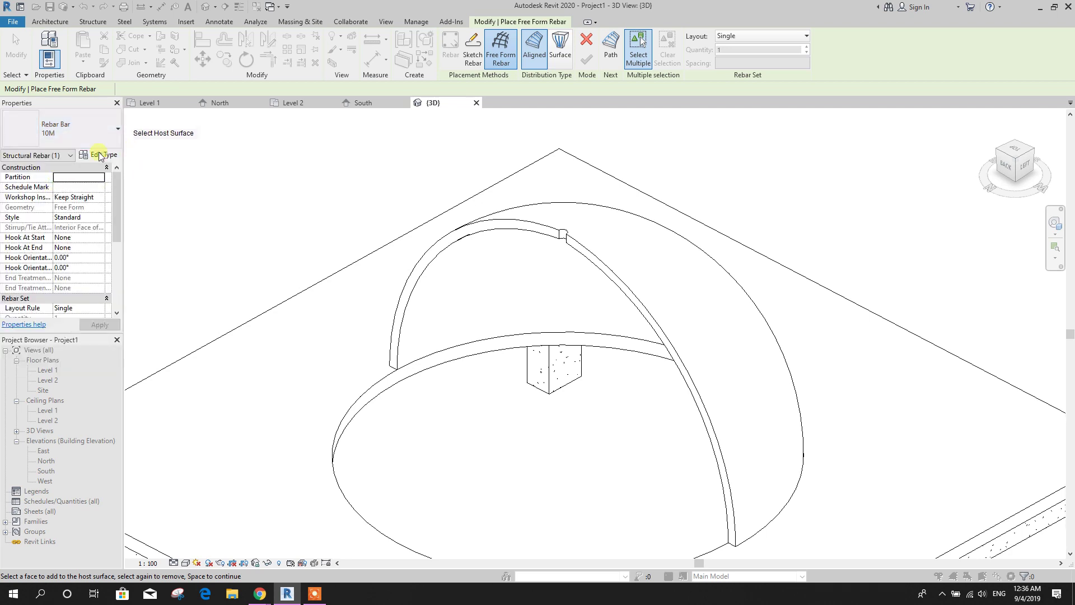
click(99, 155)
click(881, 66)
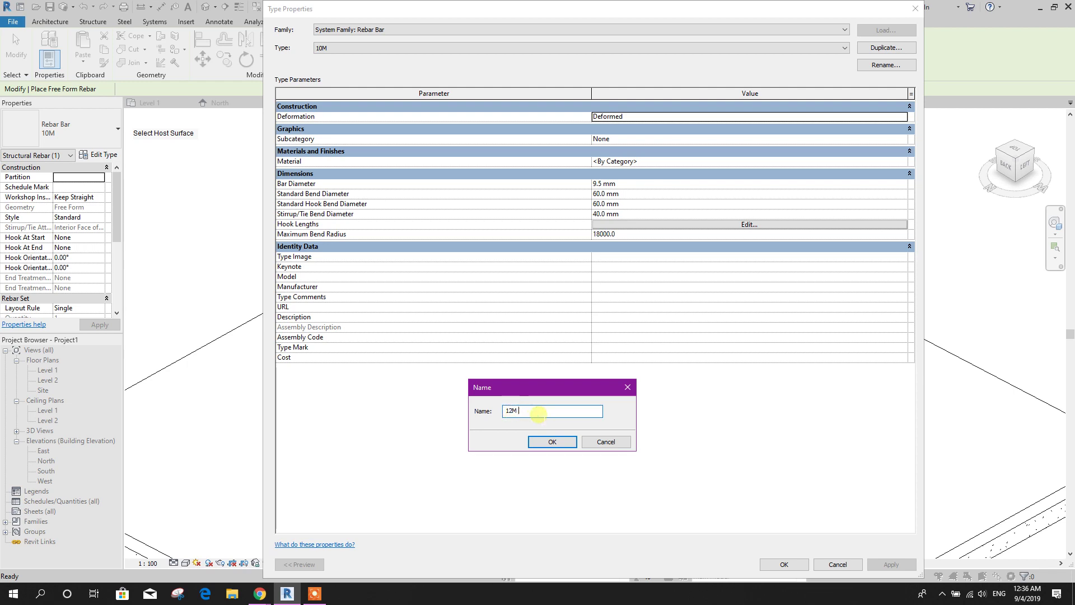
text(12M)
click(552, 441)
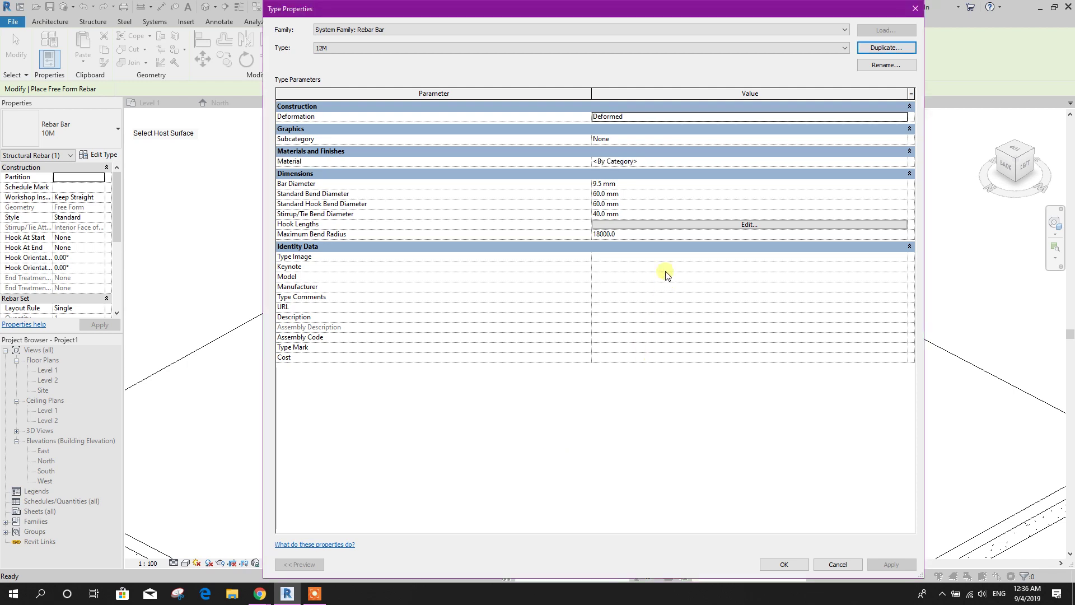
Set the 12M bar diameter to 12 mm, then go to its Material value.
click(601, 185)
click(601, 184)
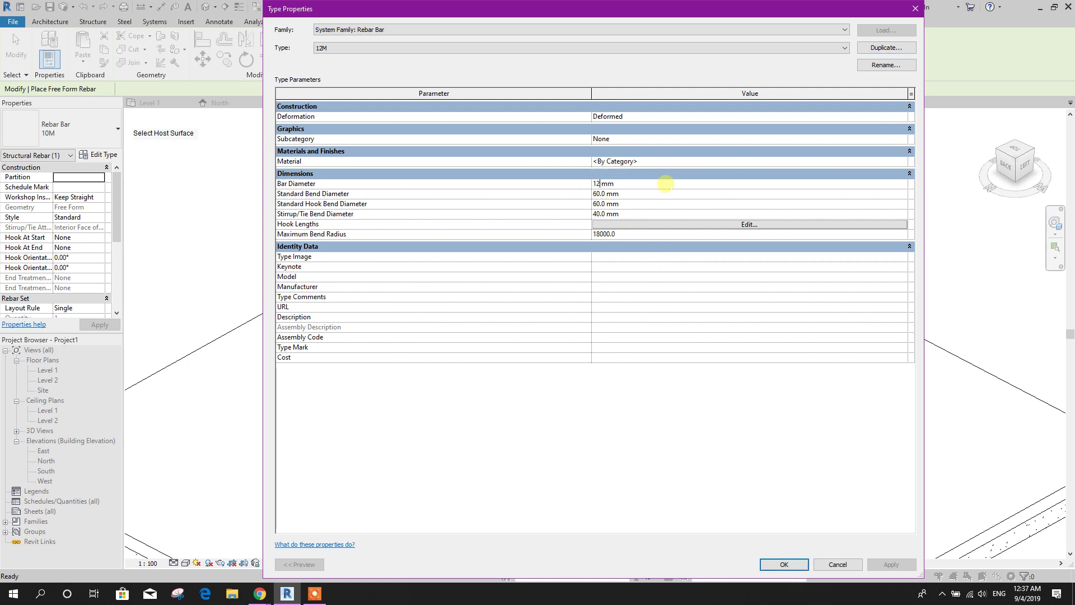
text(12)
click(650, 194)
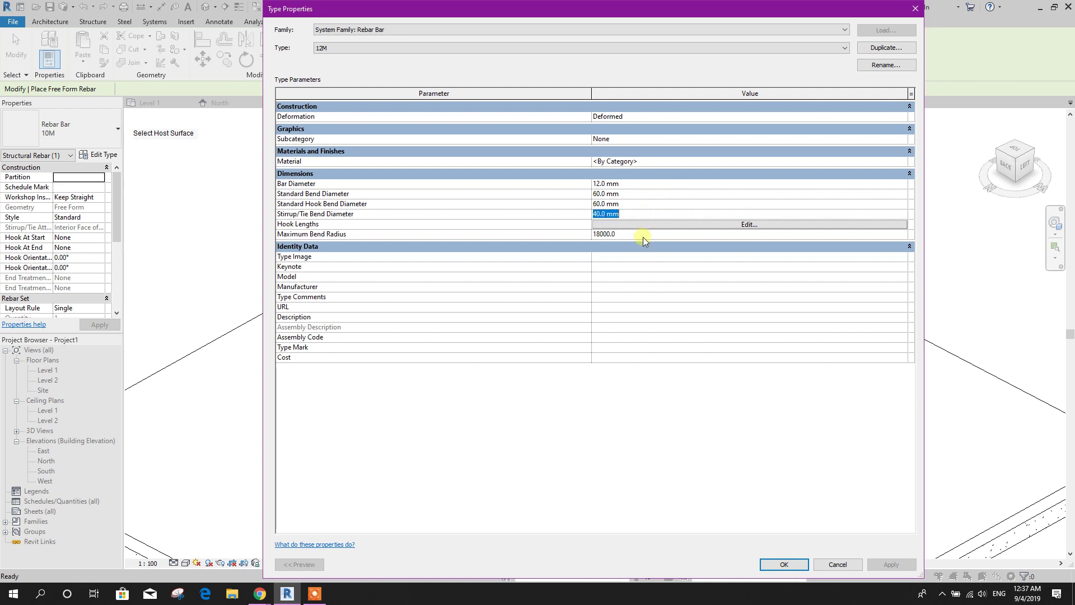
click(643, 235)
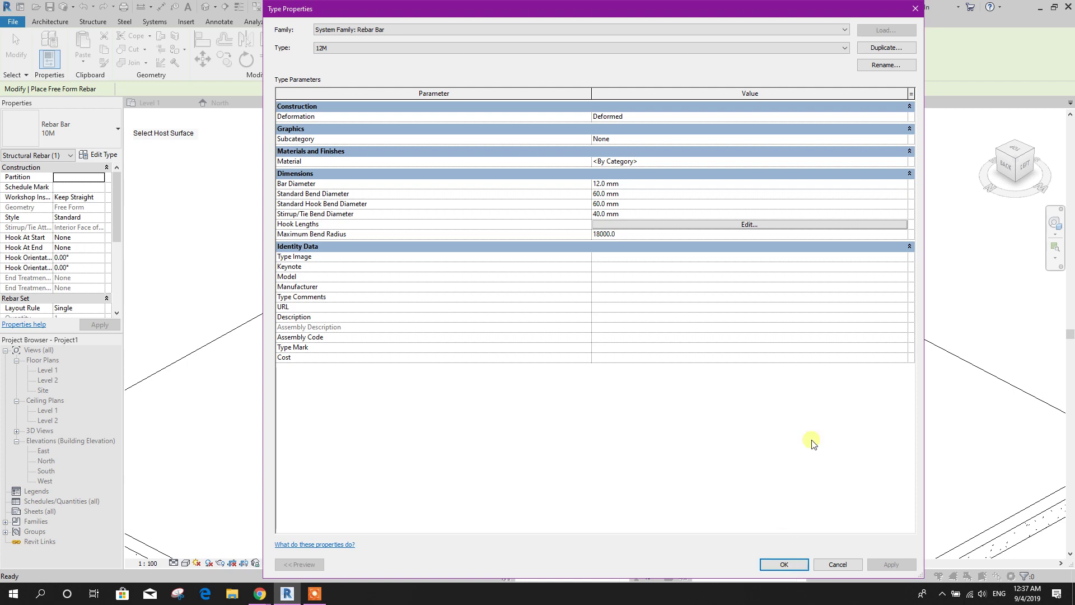
click(897, 163)
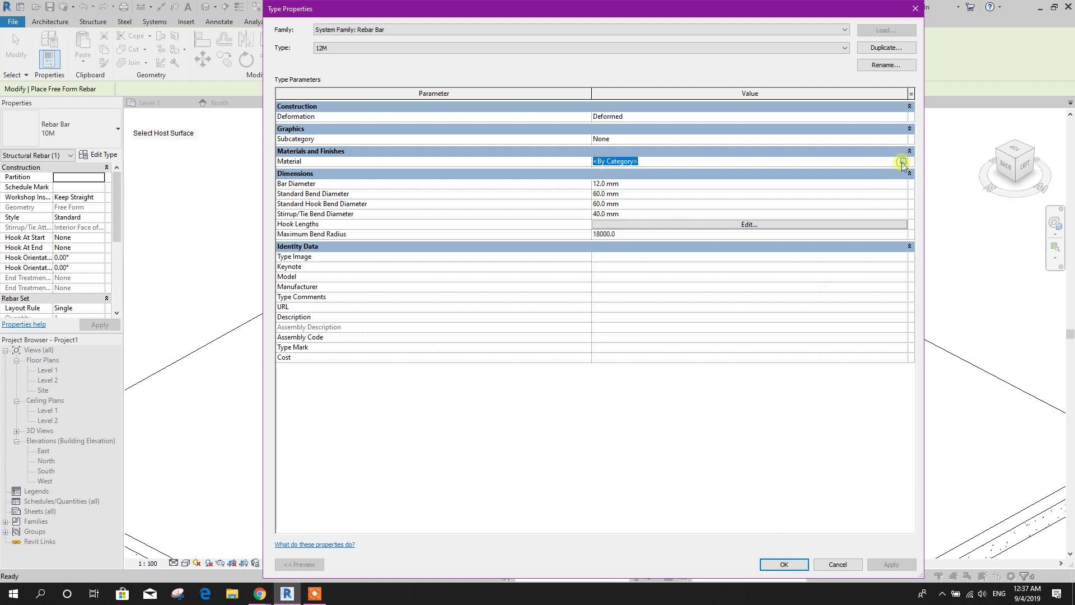
Replace the rebar material's appearance with the Aluminum - Anodized Rough (Red) asset.
click(903, 163)
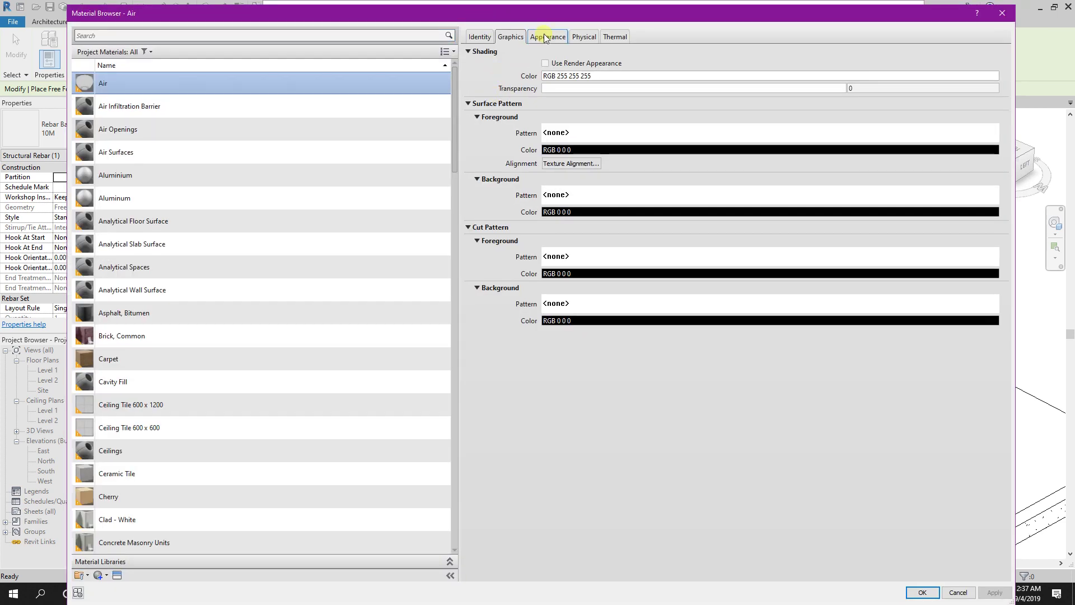
click(545, 37)
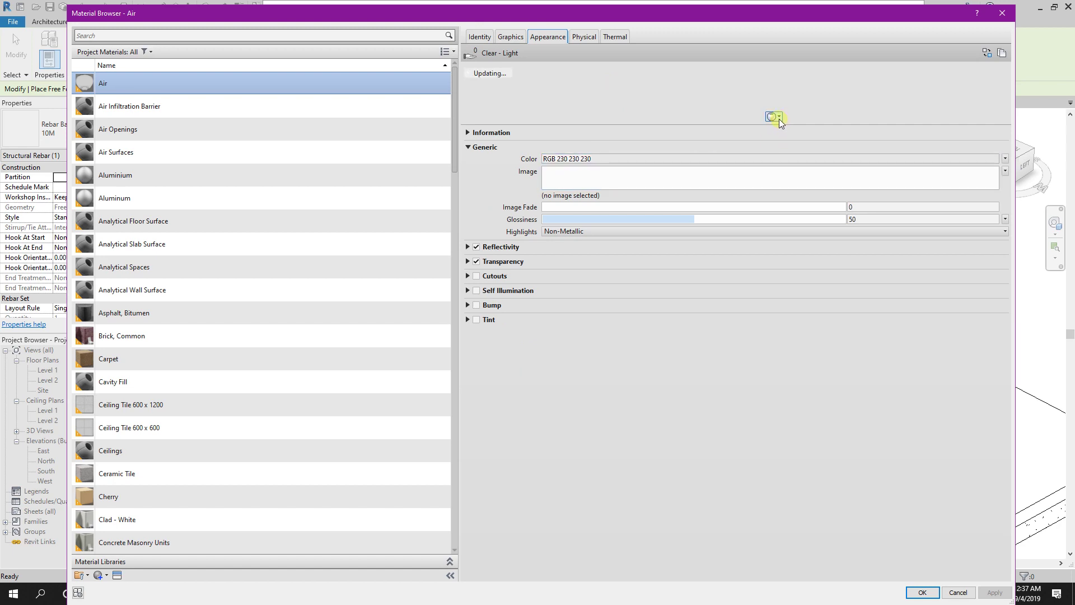
click(117, 575)
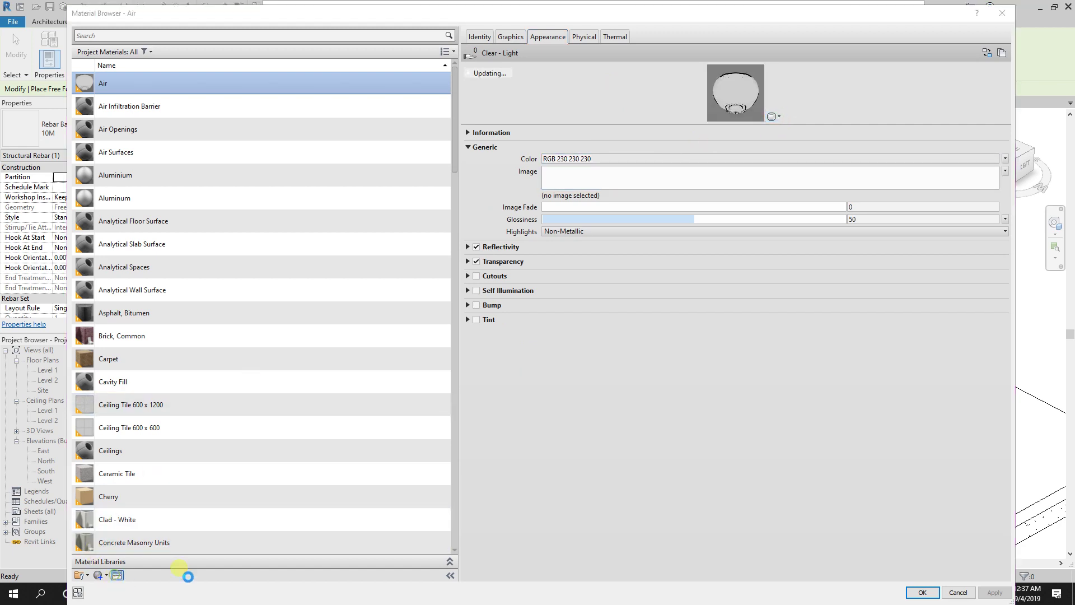
click(185, 126)
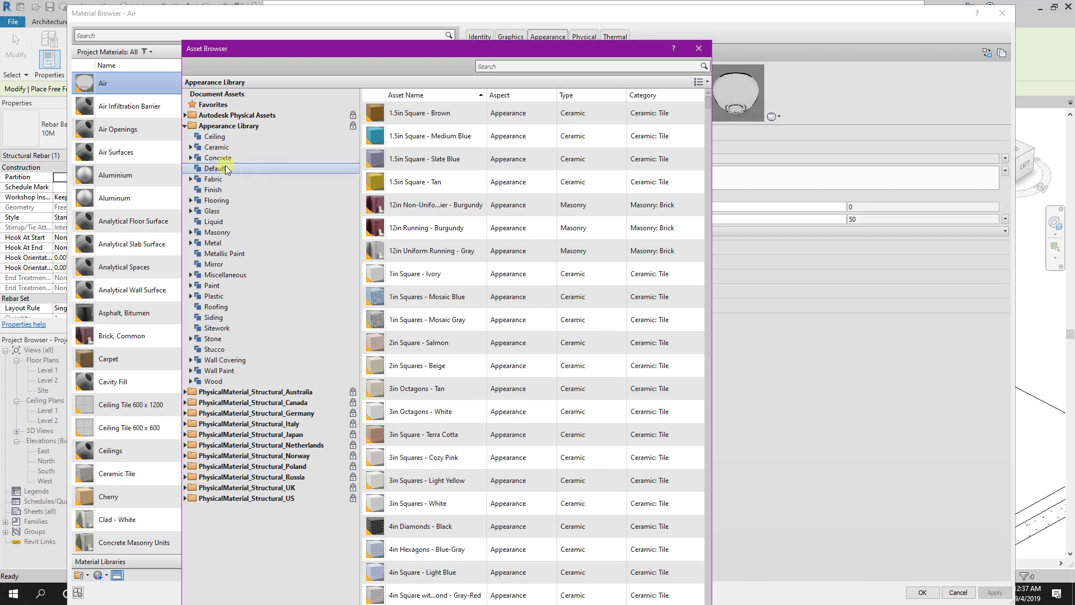
click(230, 242)
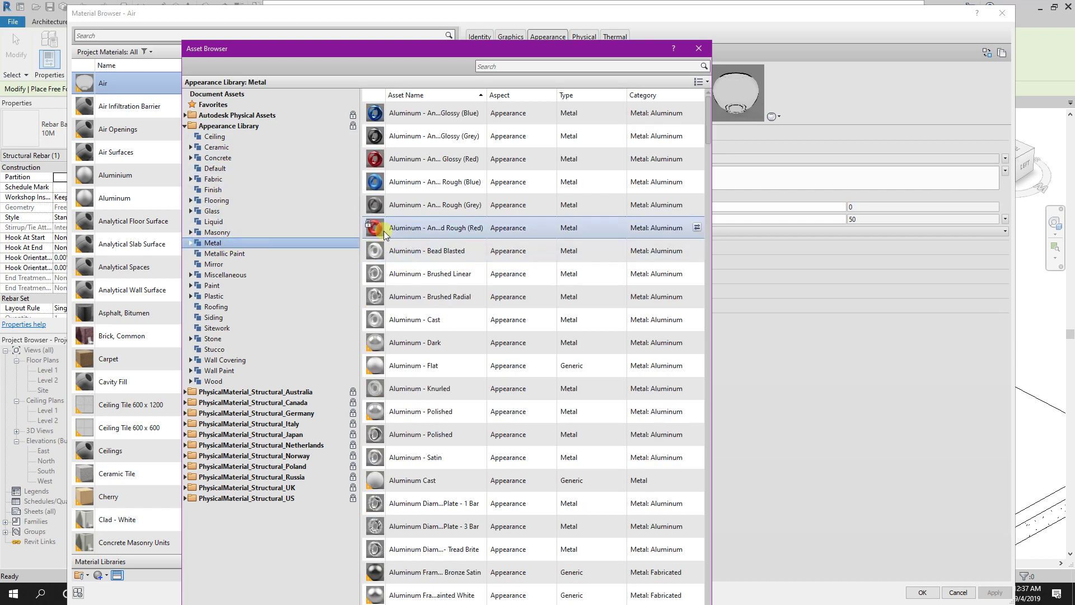
double_click(386, 230)
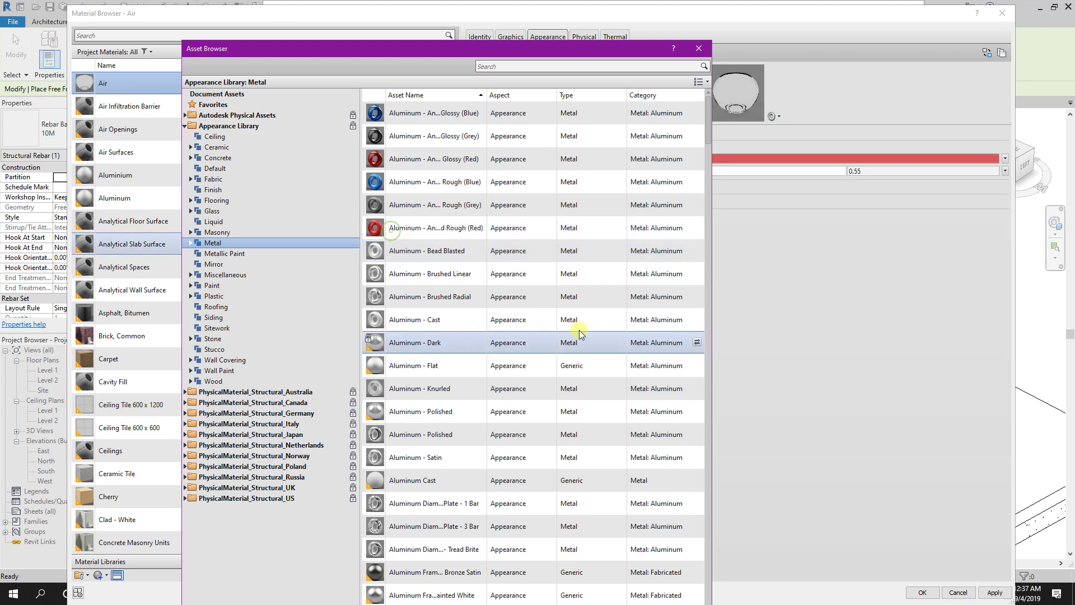
drag(711, 40, 625, 24)
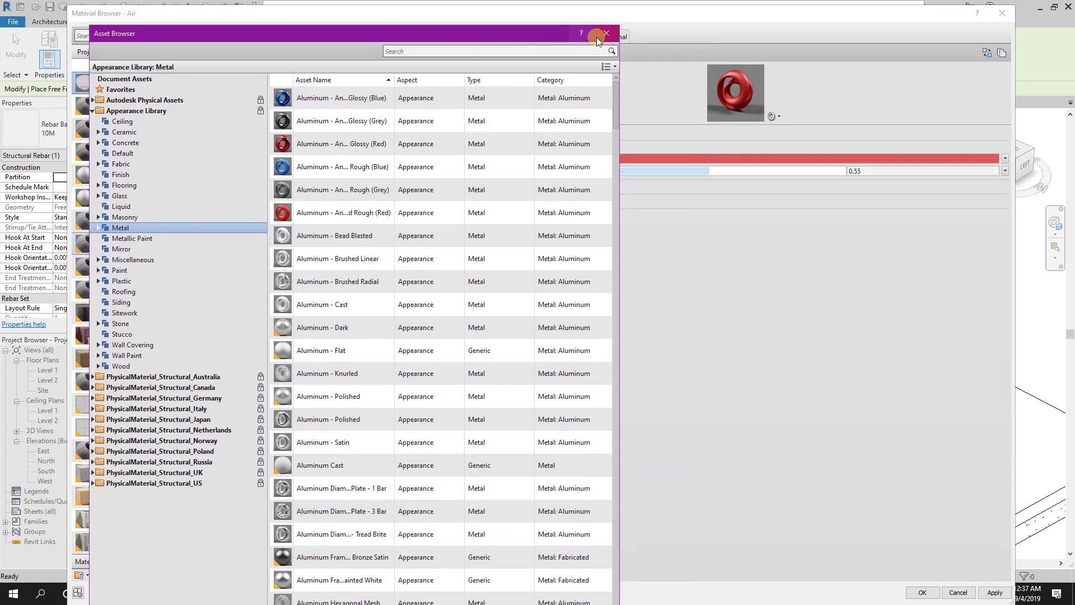
click(600, 32)
Tick Use Render Appearance for the shaded colour and accept the material and 12M type.
click(510, 36)
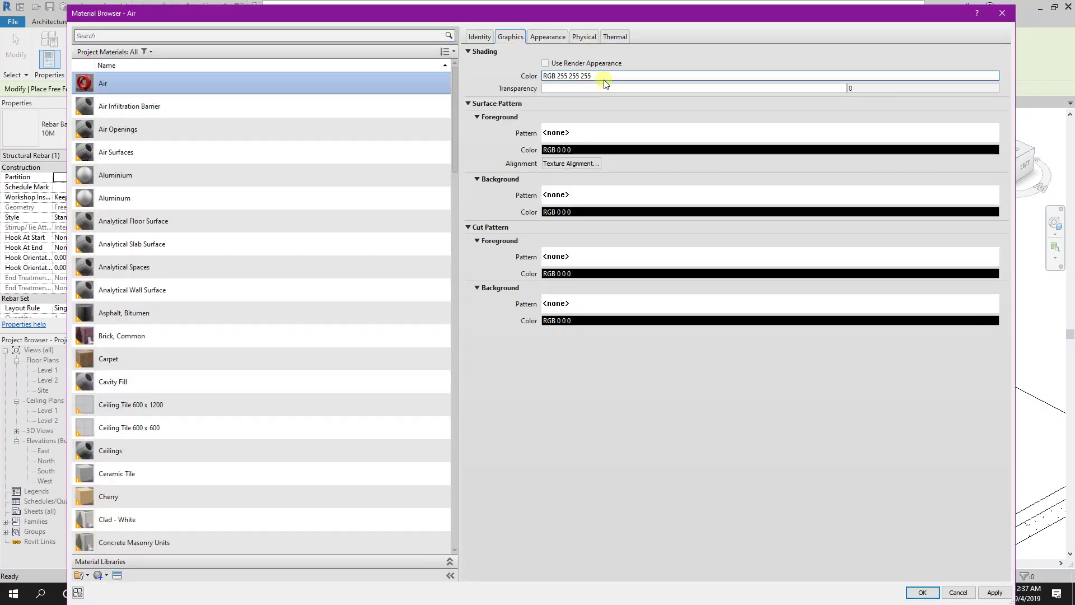
click(546, 63)
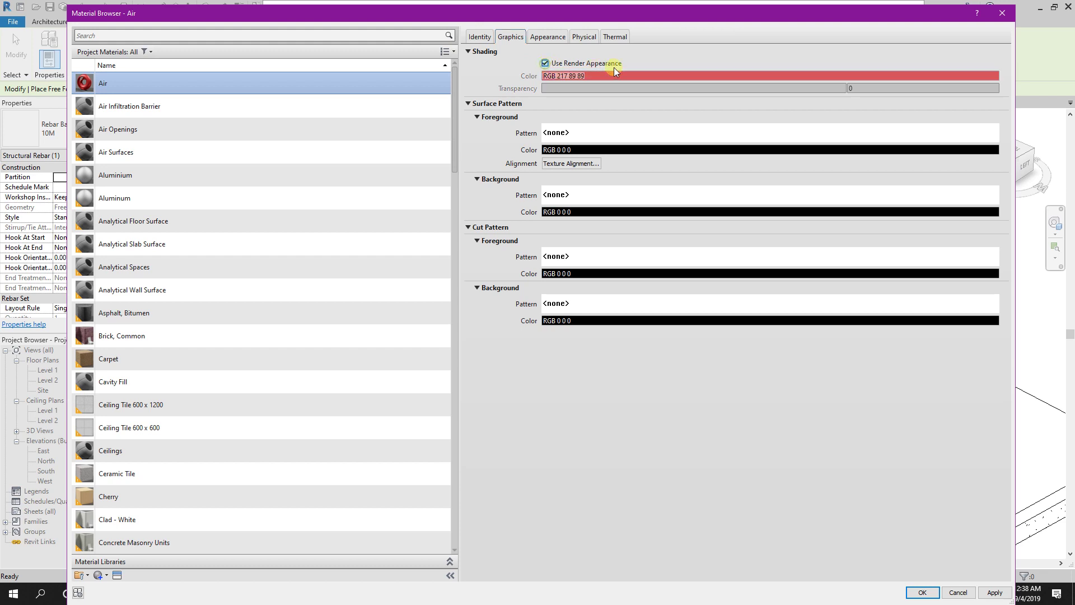
click(547, 37)
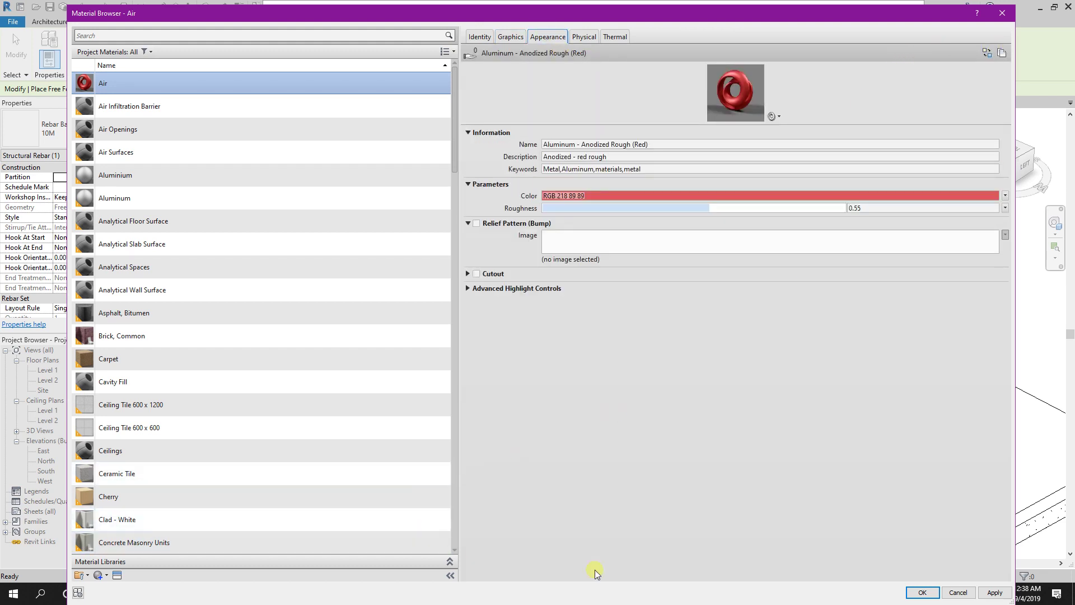
click(923, 592)
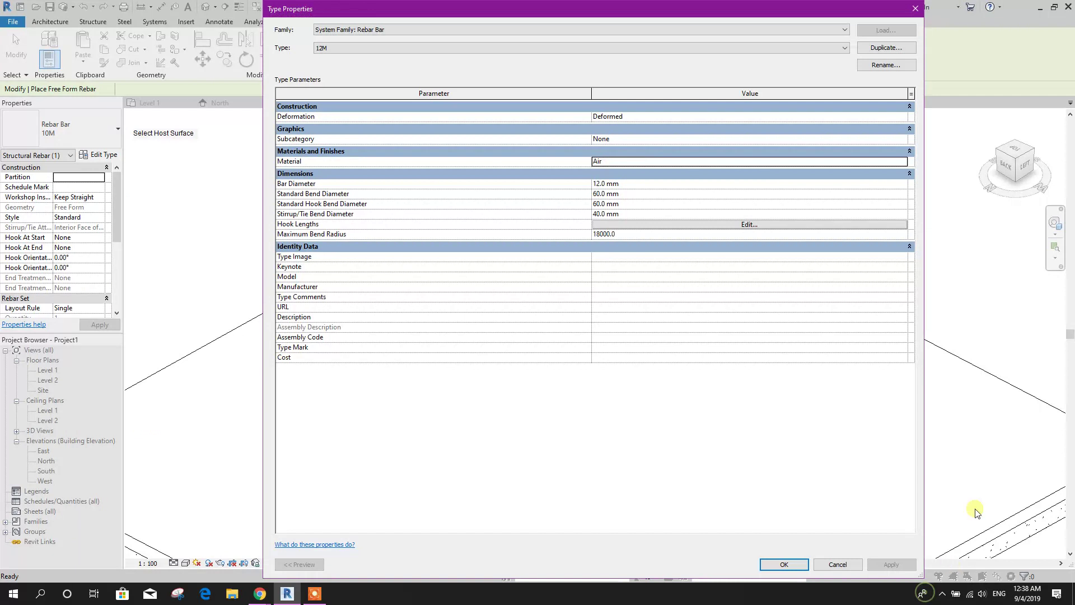
click(784, 565)
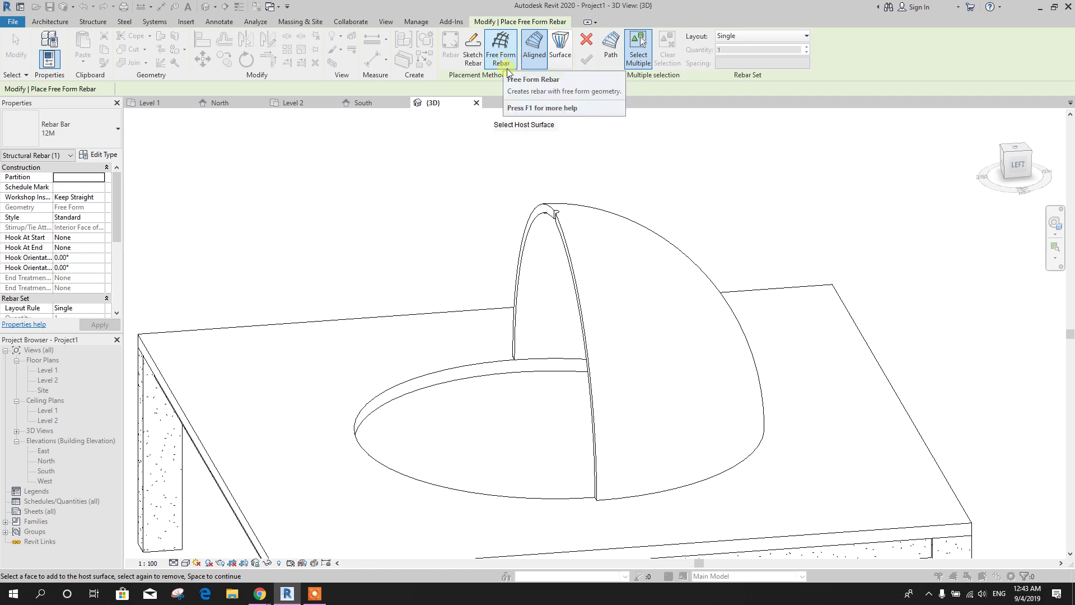
Place free-form rebar on the dome face, using the dome's base edge as path.
middle_drag(689, 225, 682, 180)
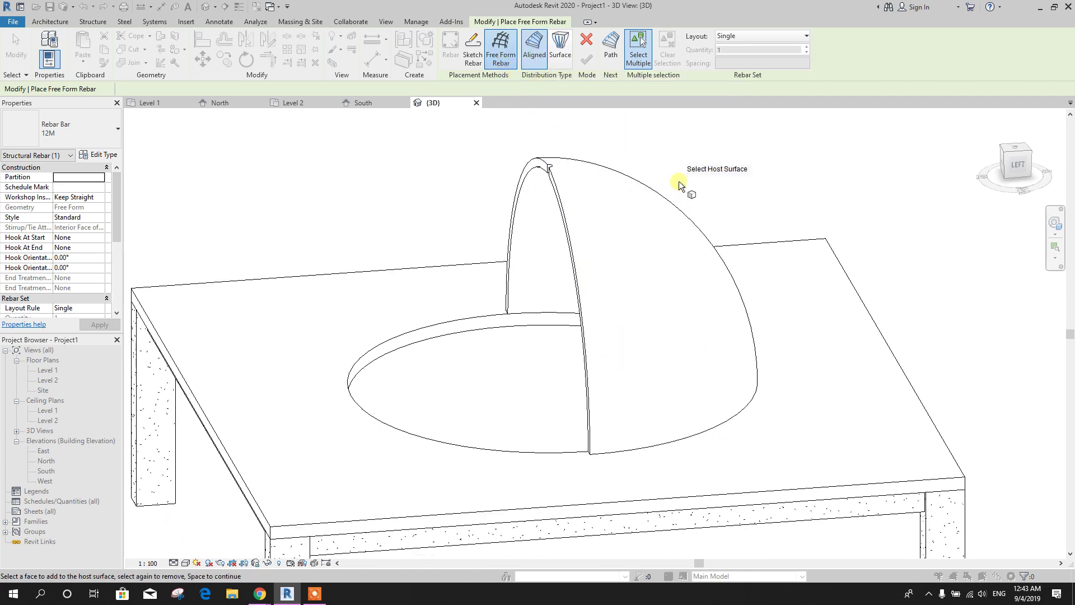
shift+middle_drag(609, 174, 735, 204)
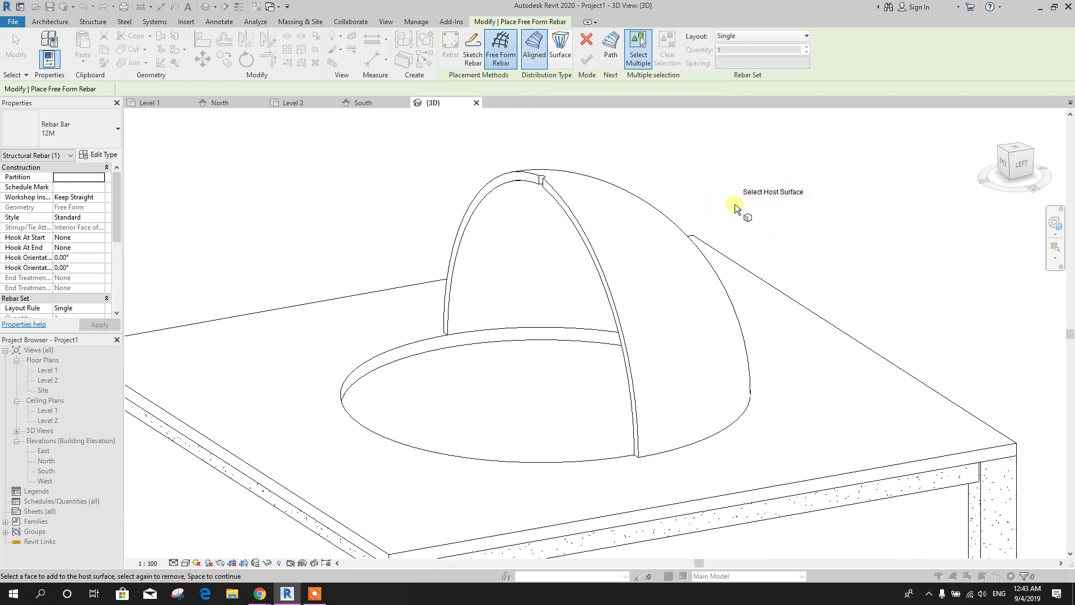
scroll(623, 260, up, 2)
click(589, 244)
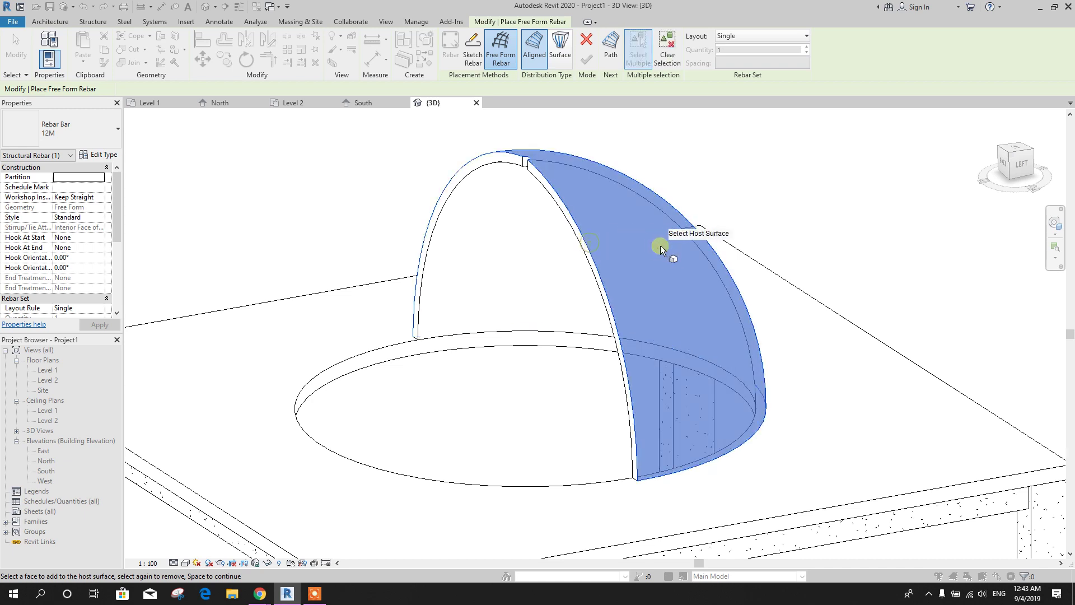
scroll(792, 216, down, 2)
scroll(656, 195, up, 1)
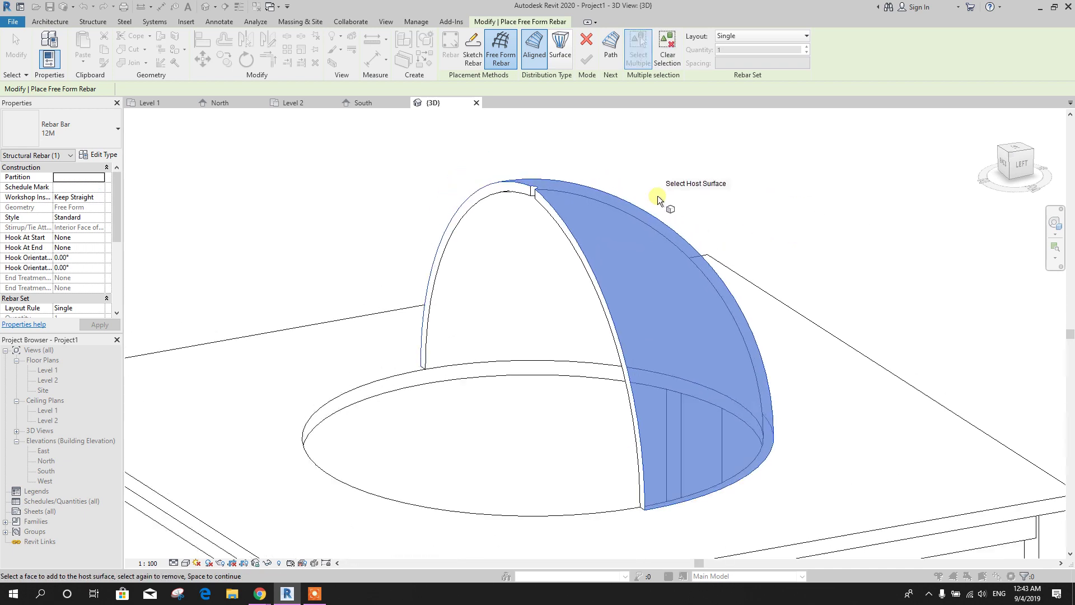
click(610, 55)
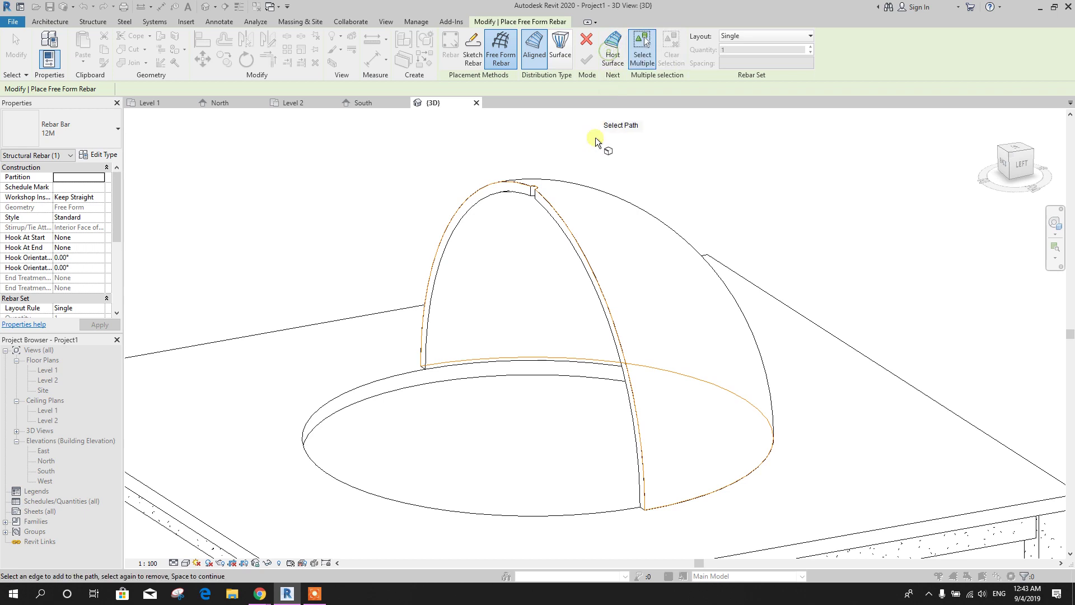
scroll(514, 410, up, 2)
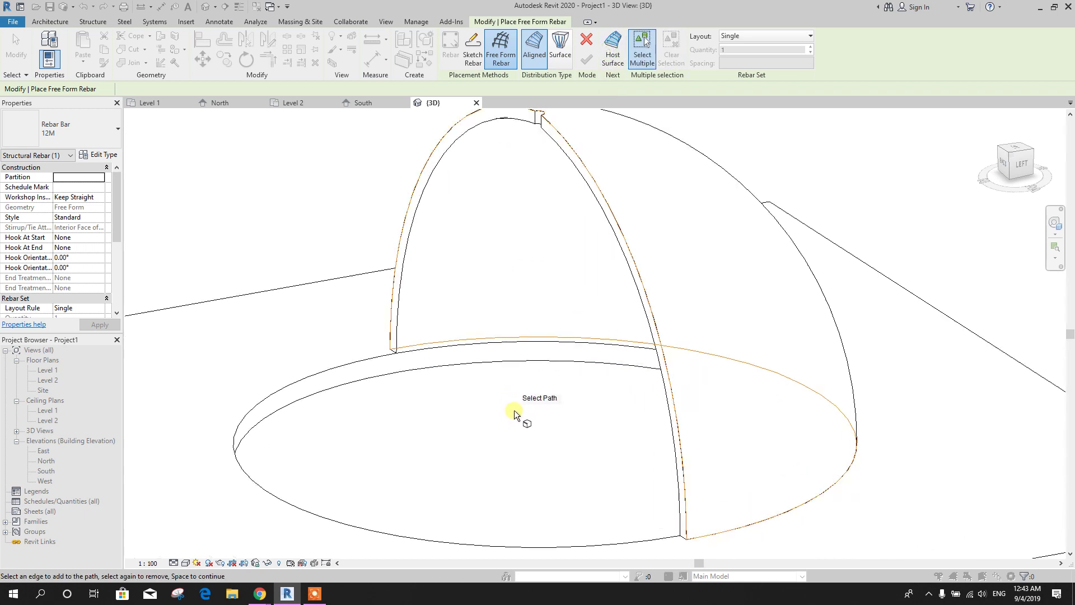
click(543, 340)
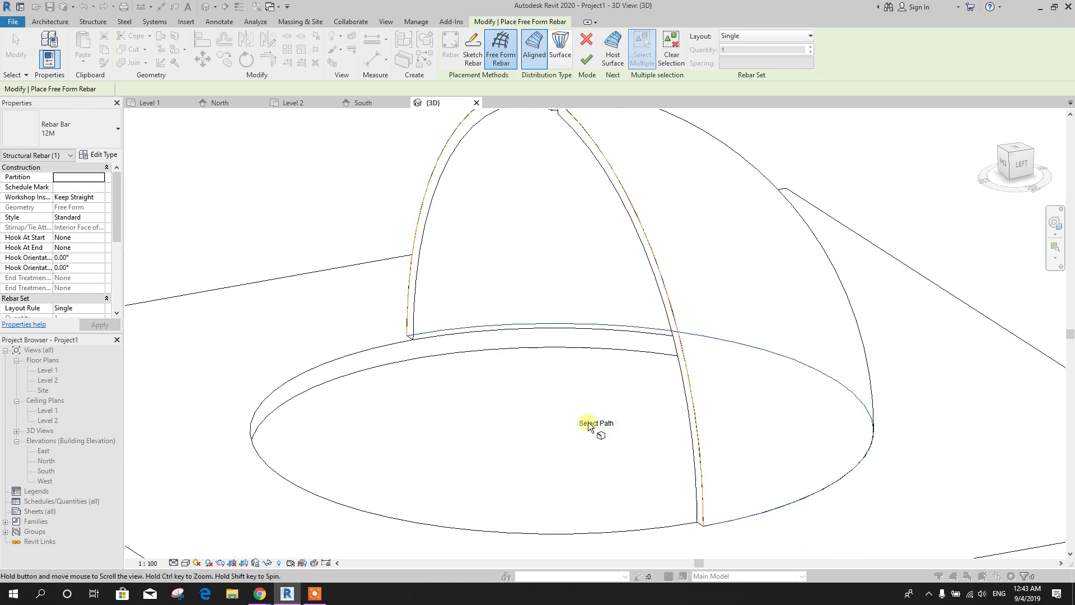
click(585, 66)
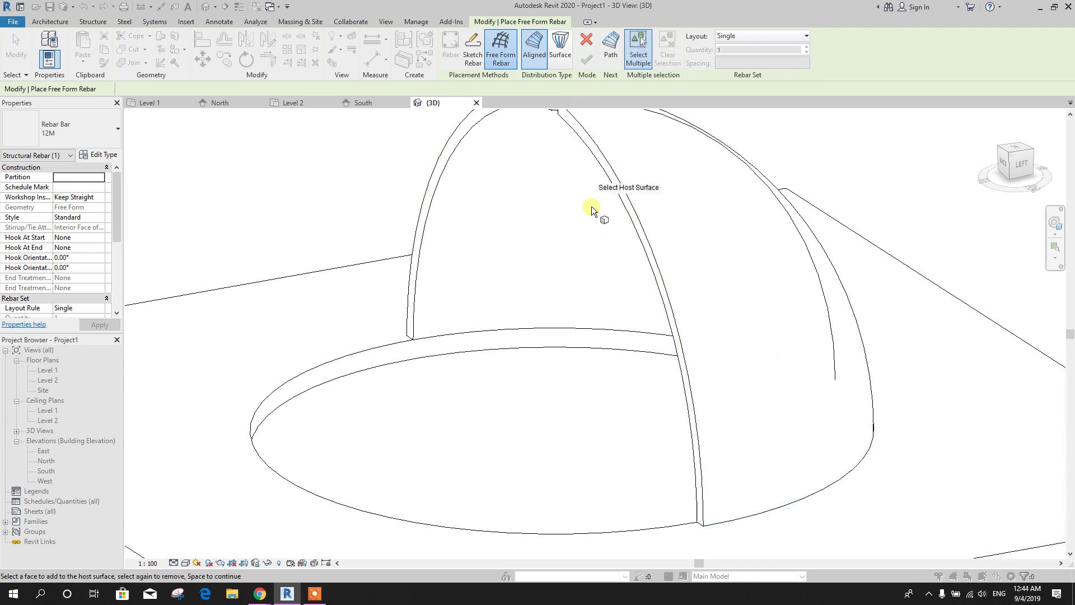
scroll(570, 374, down, 3)
click(627, 307)
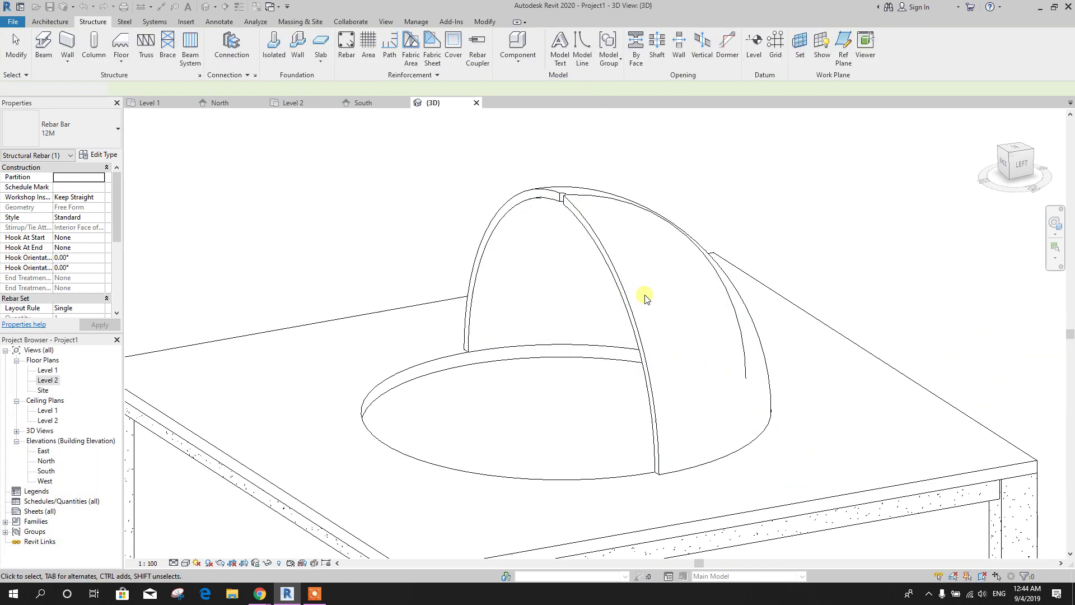
Set the new rebar set's layout to Maximum Spacing of 200 mm.
shift+middle_drag(644, 293, 736, 254)
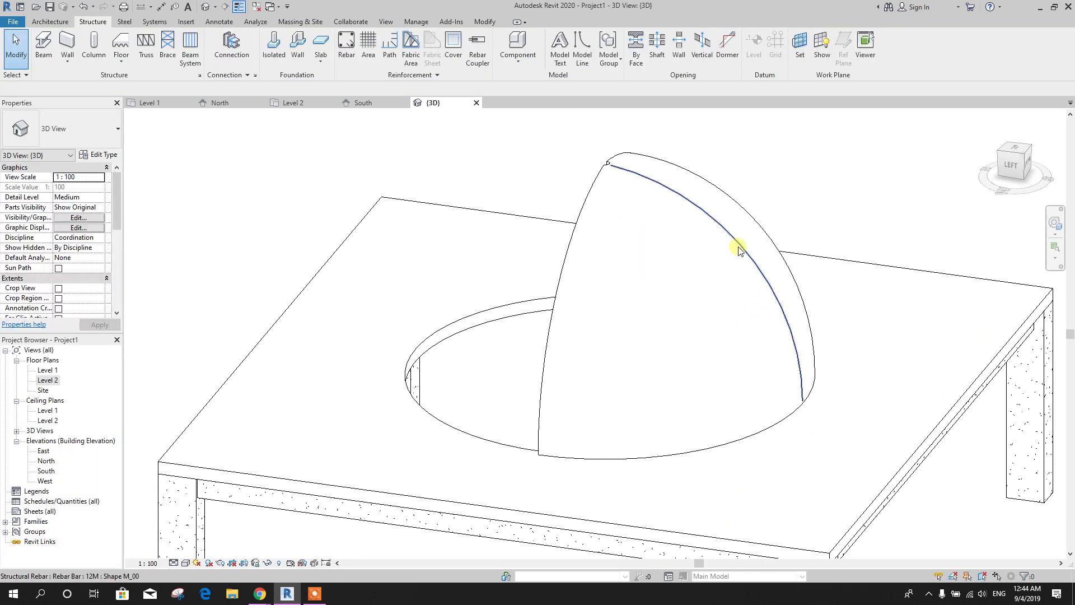
click(737, 242)
shift+middle_drag(792, 435, 886, 444)
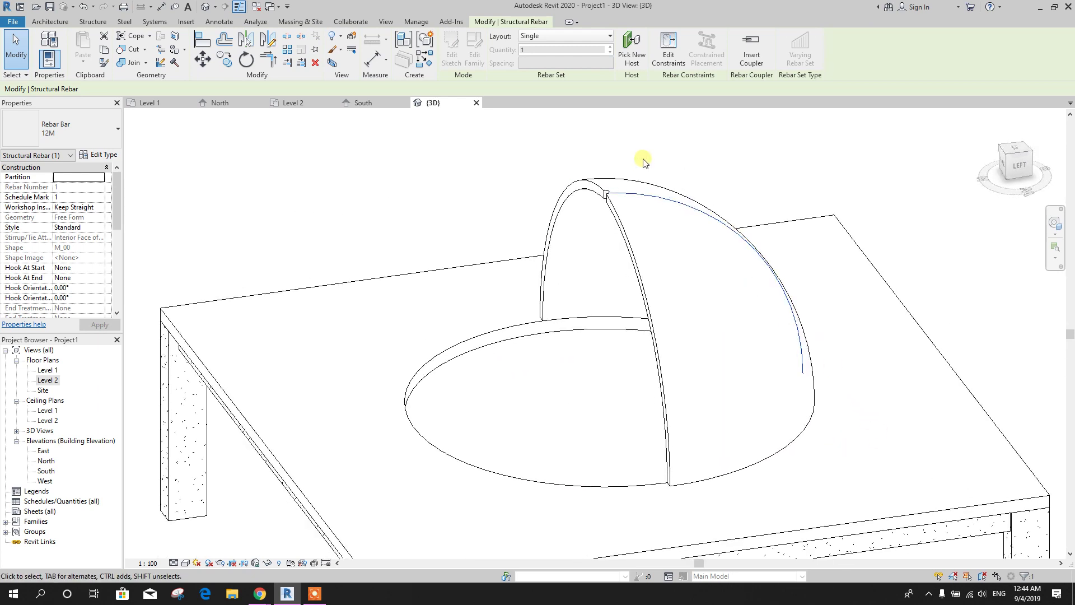
click(581, 37)
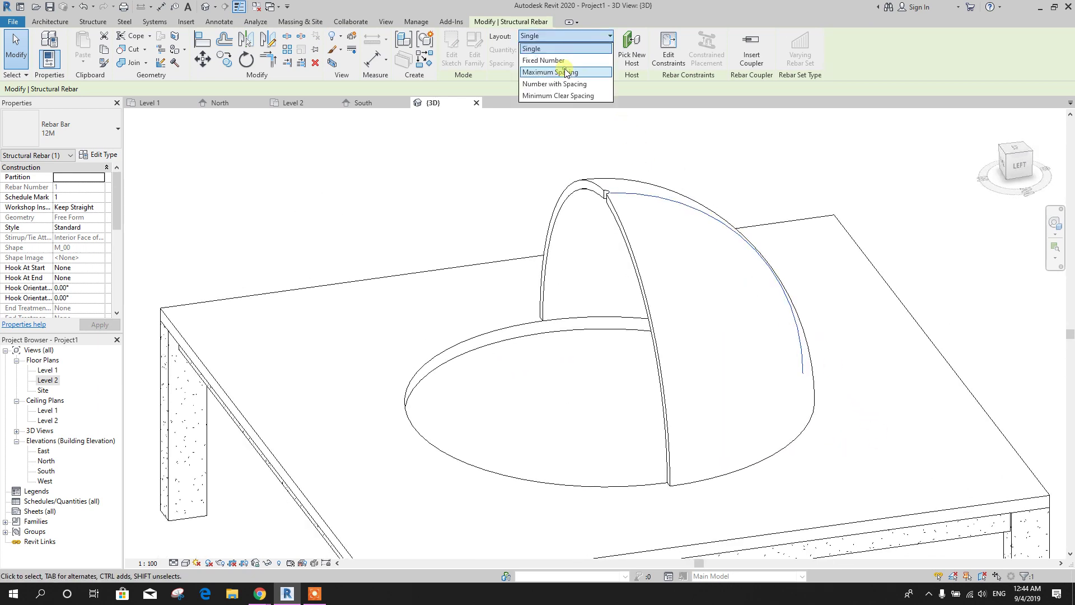
click(573, 72)
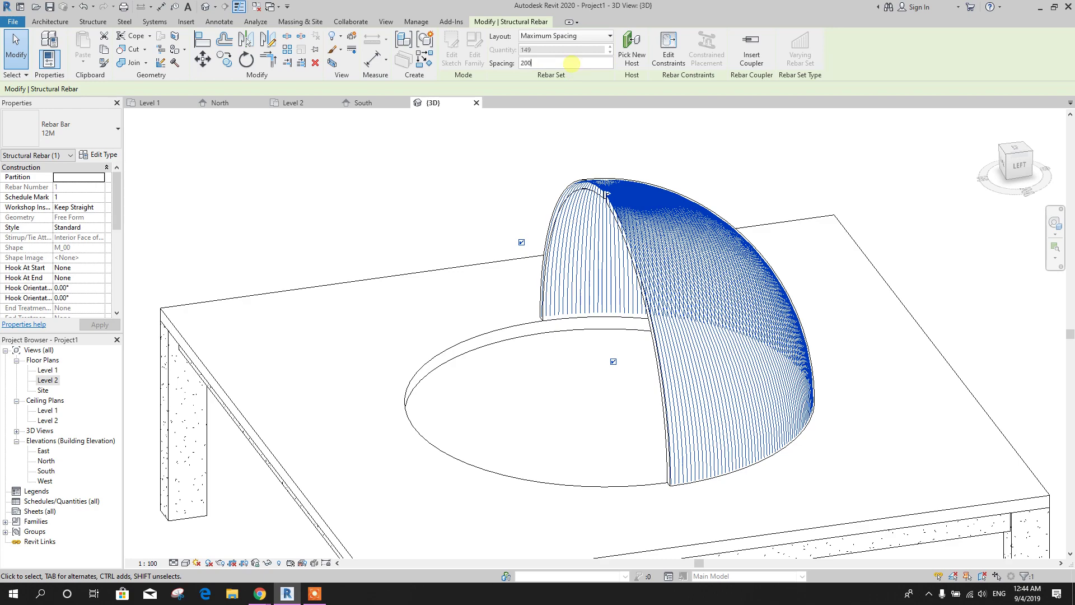
text(200)
key(Return)
Deselect and orbit and zoom around the dome to inspect the rebar.
click(728, 159)
scroll(728, 163, down, 2)
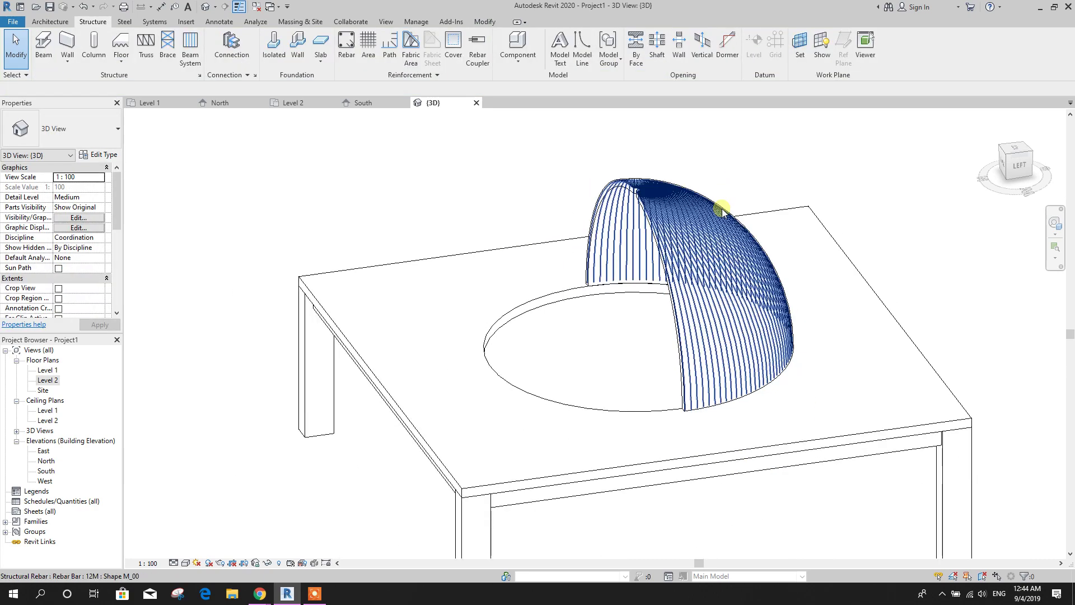
shift+middle_drag(873, 352, 614, 269)
scroll(629, 387, up, 2)
scroll(547, 168, up, 3)
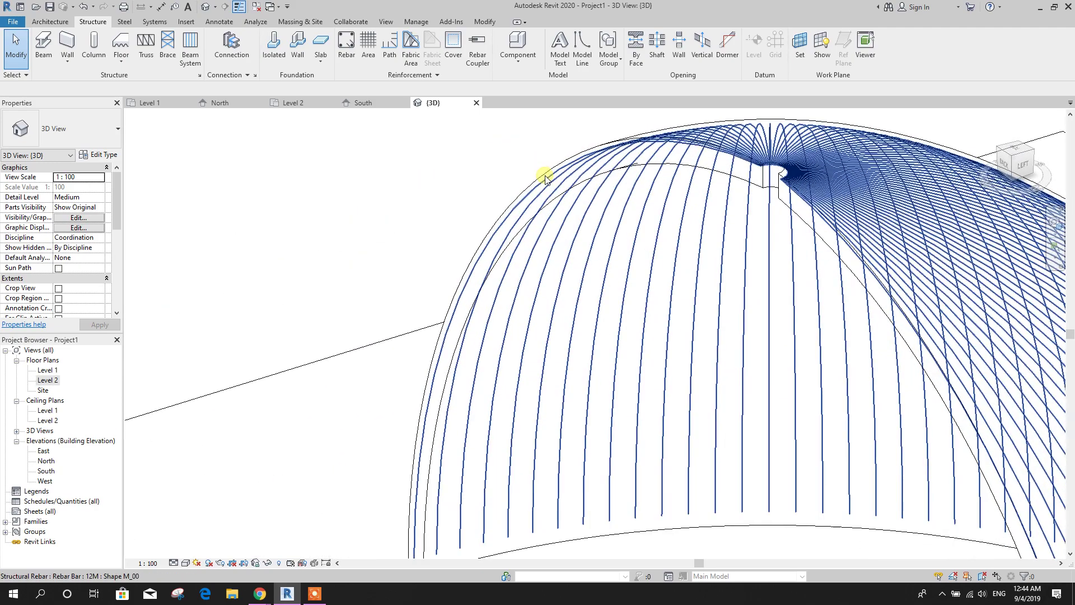
scroll(536, 222, down, 1)
scroll(536, 221, down, 2)
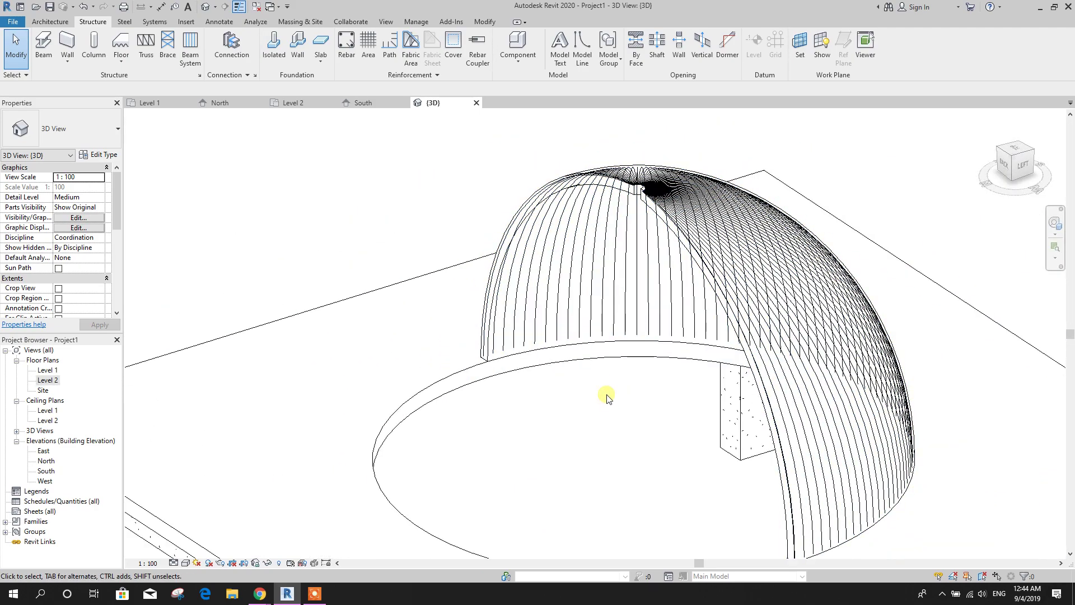
shift+middle_drag(608, 397, 656, 389)
scroll(548, 268, up, 2)
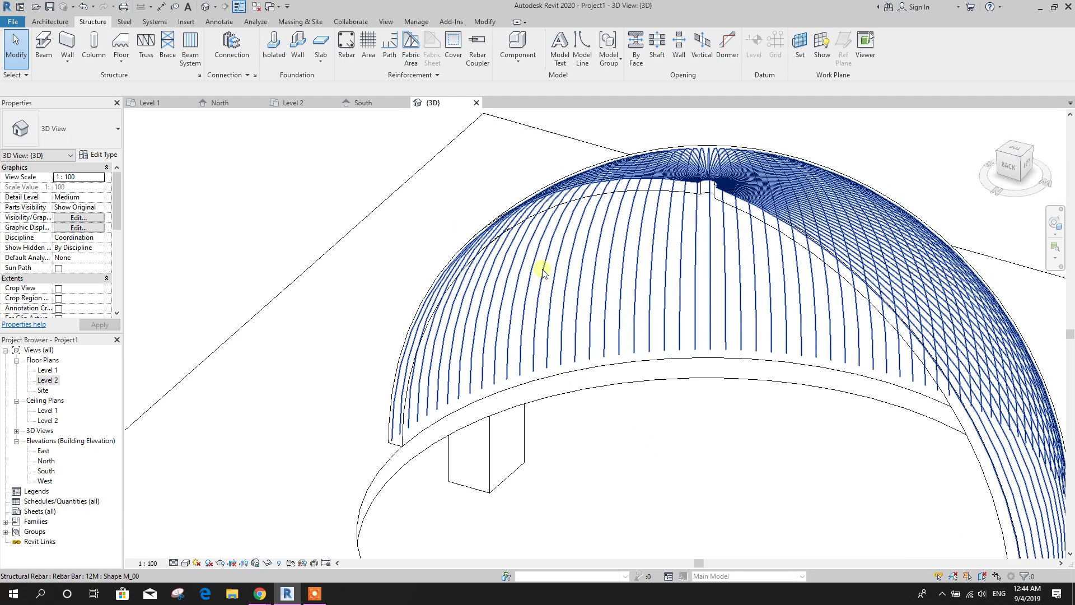
scroll(525, 215, up, 3)
scroll(518, 244, down, 3)
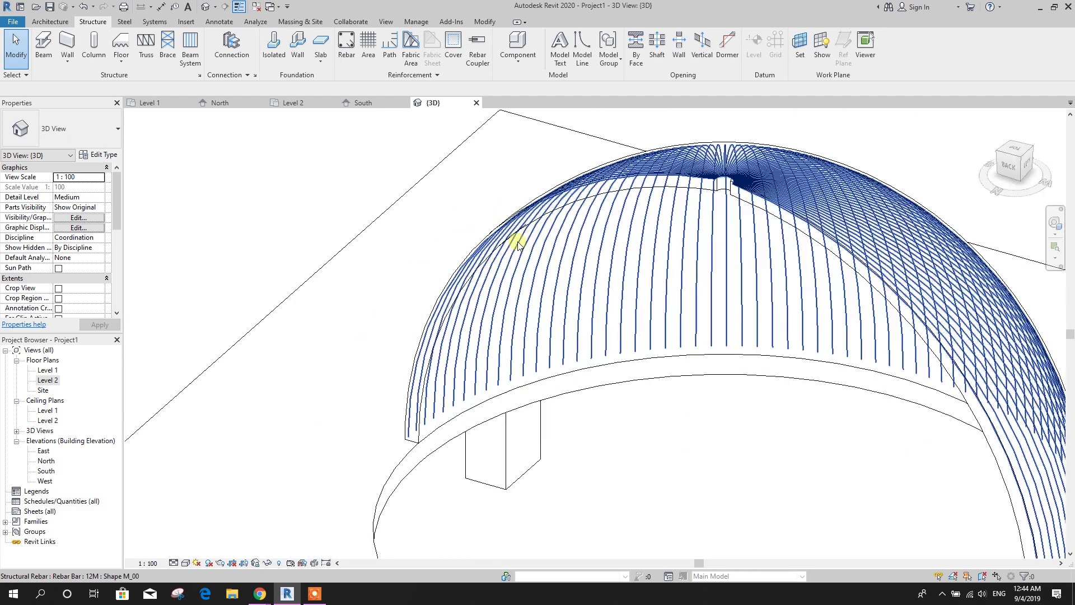
shift+middle_drag(566, 201, 550, 107)
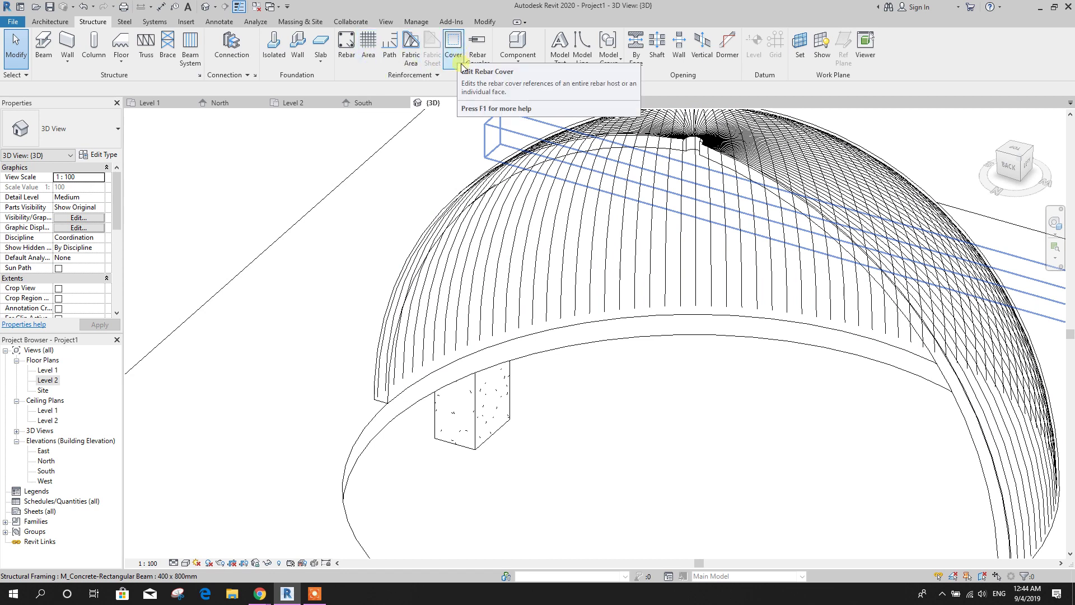
Place a second free-form rebar set on the dome face along a picked dome edge.
click(354, 48)
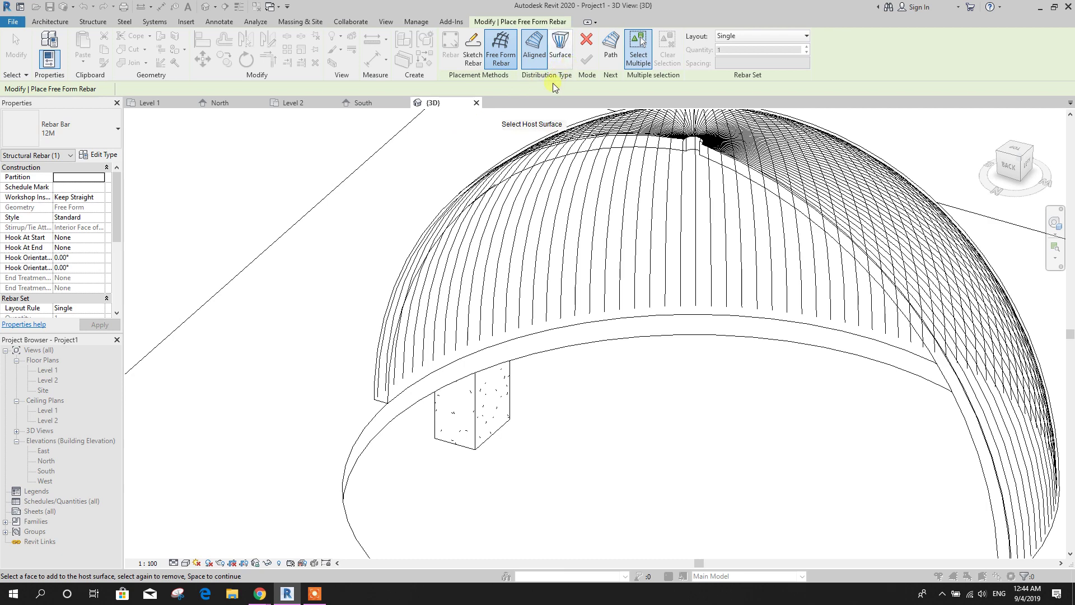
scroll(381, 396, up, 5)
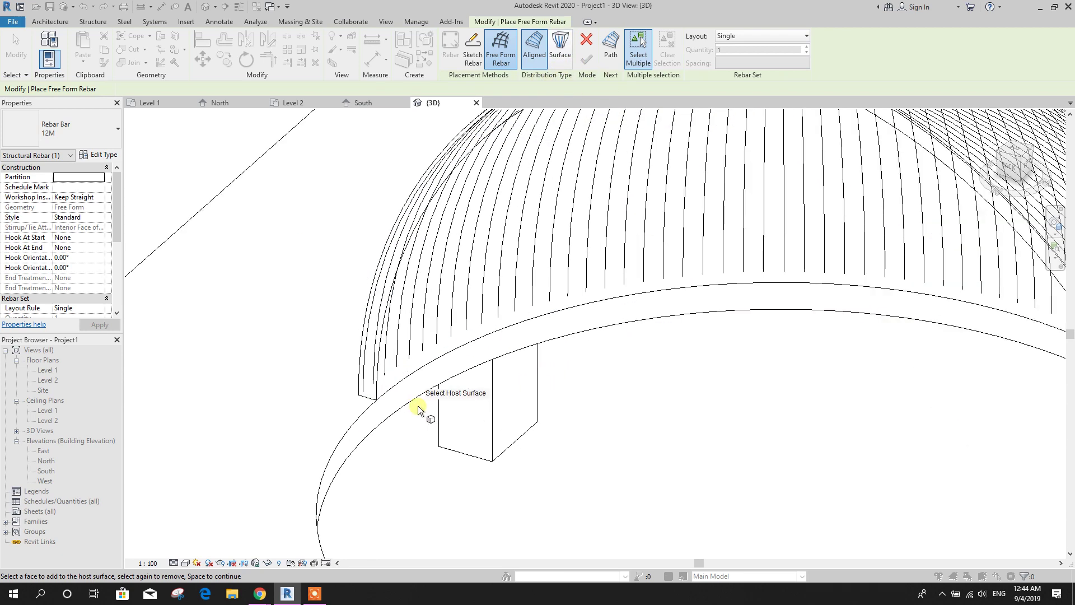
click(369, 396)
scroll(562, 401, down, 6)
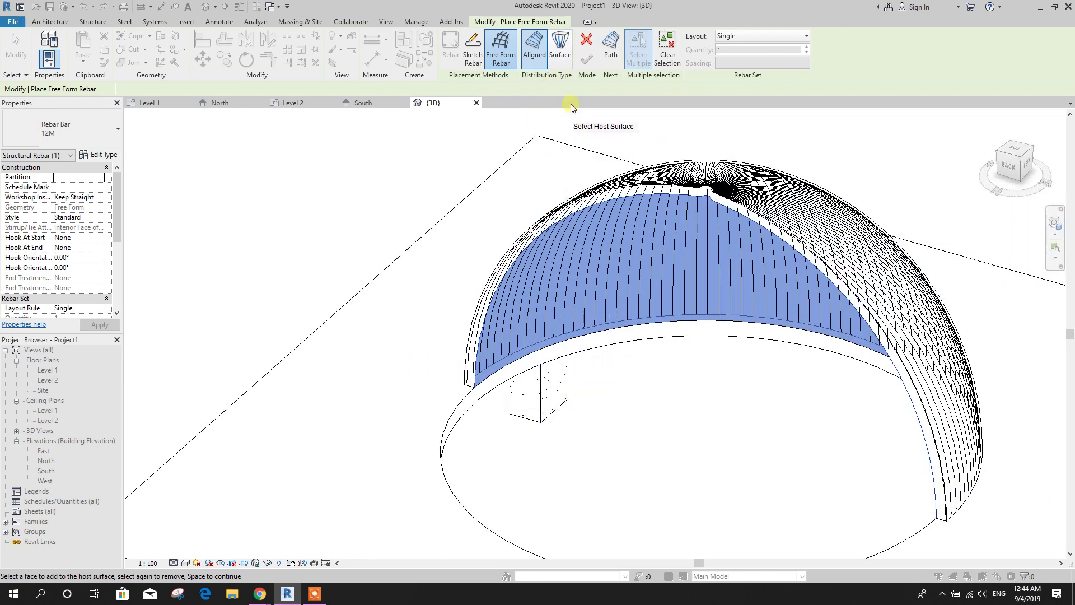
click(605, 59)
scroll(623, 409, up, 3)
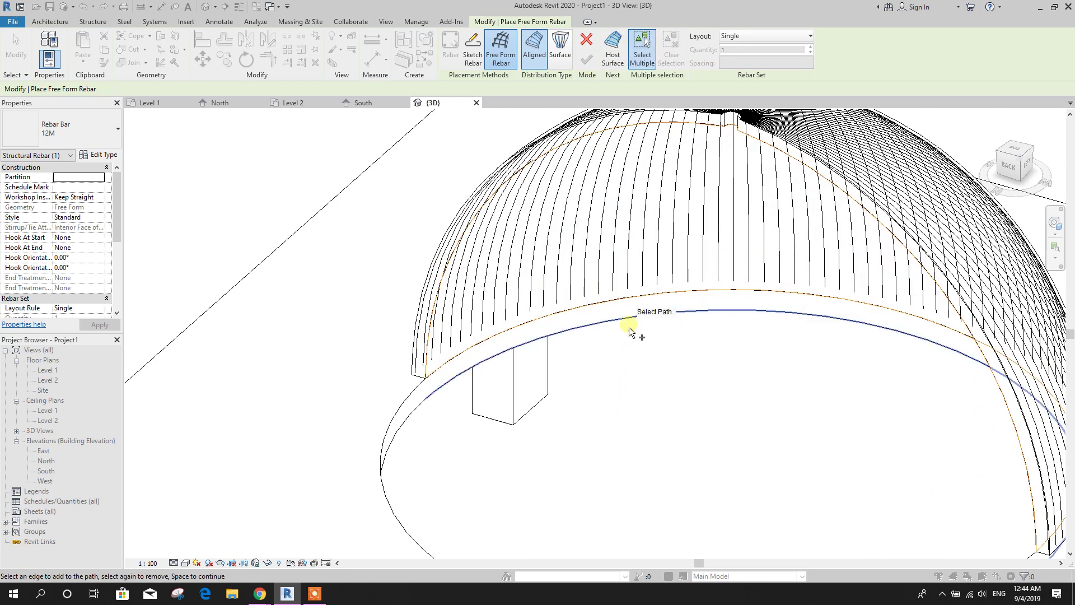
click(631, 309)
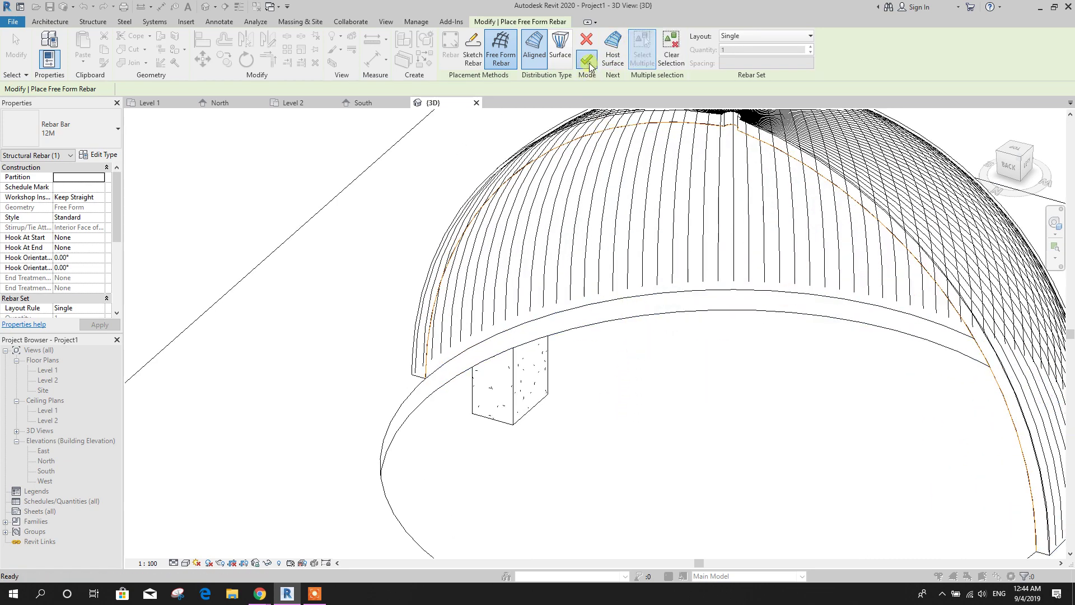
key(space)
scroll(641, 364, down, 4)
key(Escape)
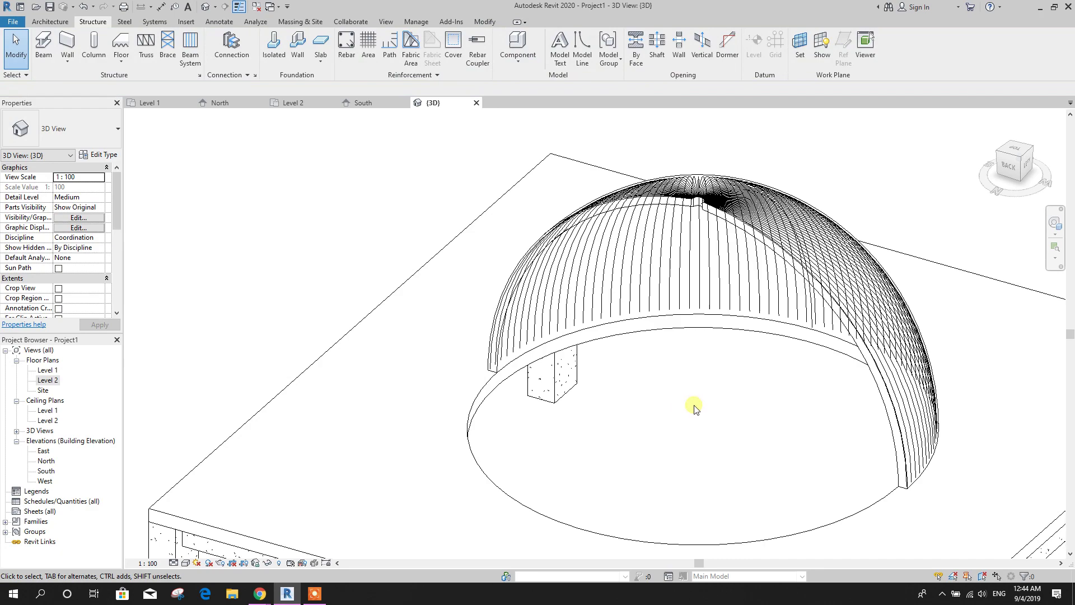
Set the second rebar set to Maximum Spacing of 200 mm.
shift+middle_drag(739, 437, 720, 353)
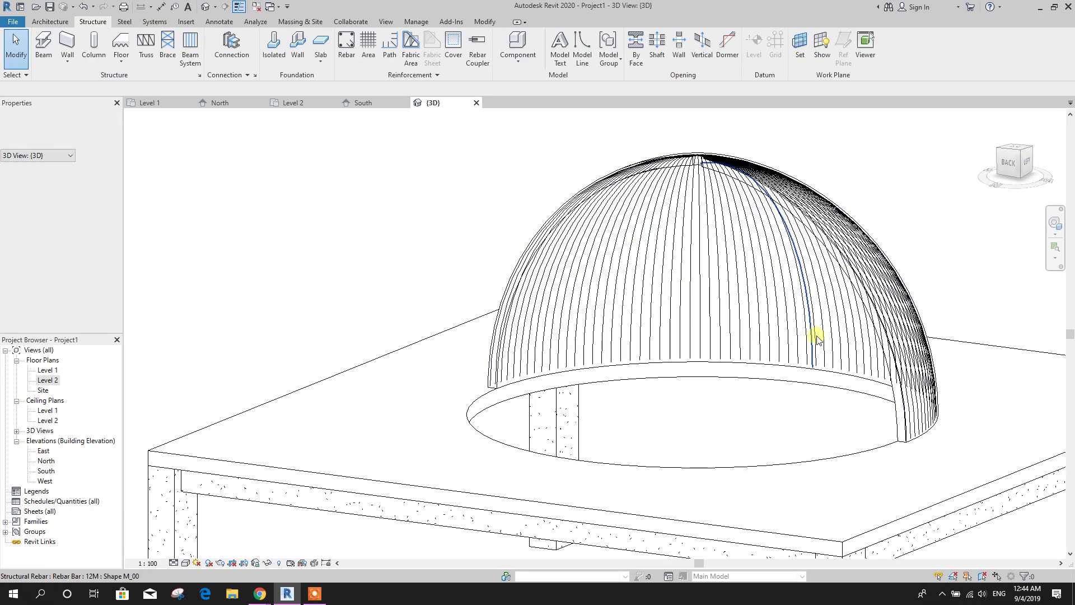
scroll(820, 358, up, 6)
click(805, 410)
scroll(732, 413, down, 6)
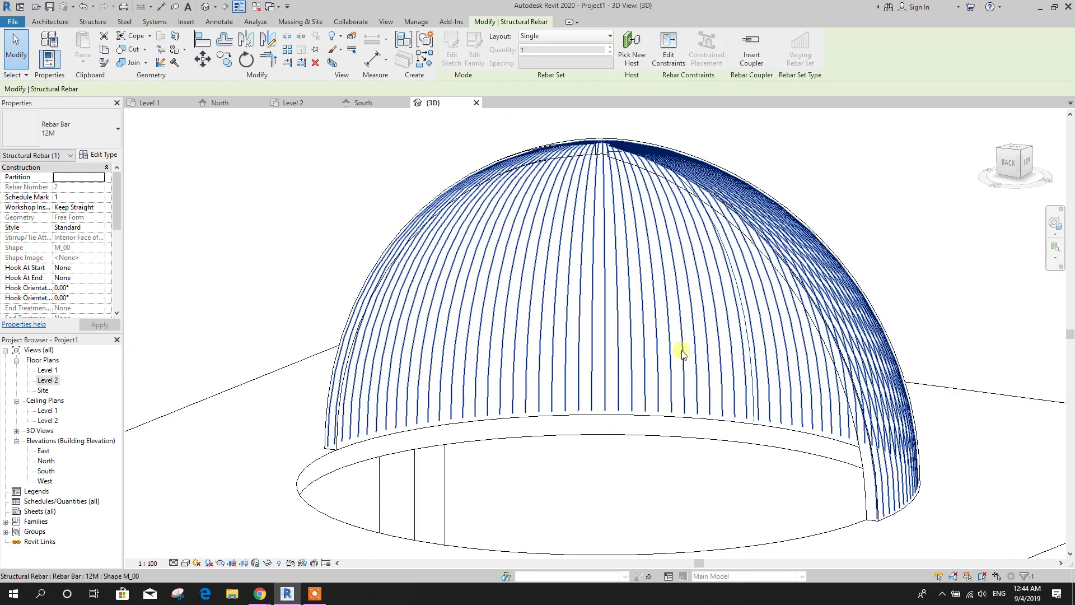
click(596, 37)
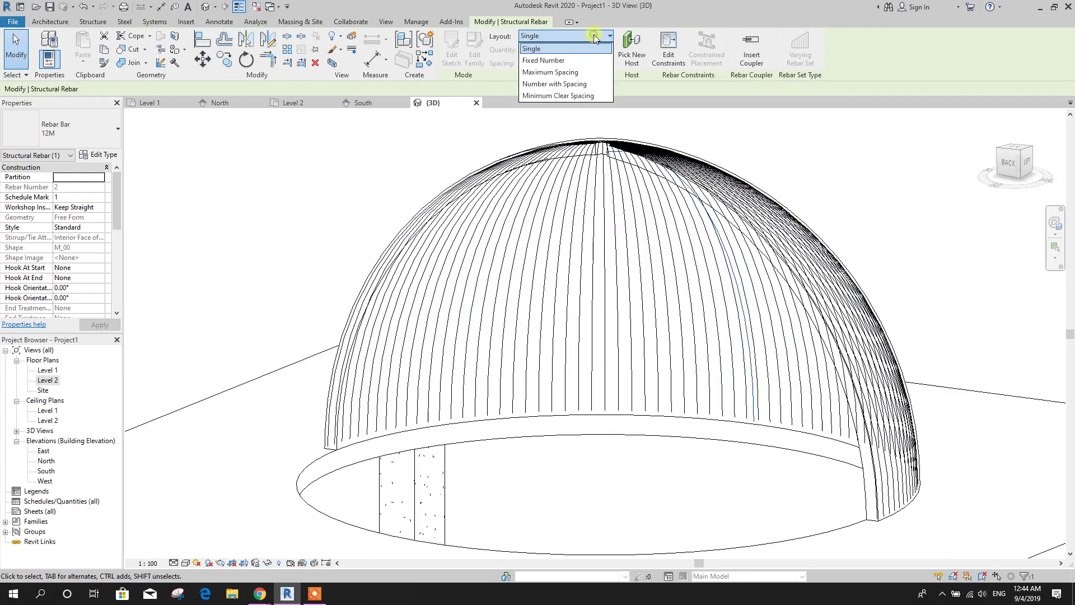
click(565, 72)
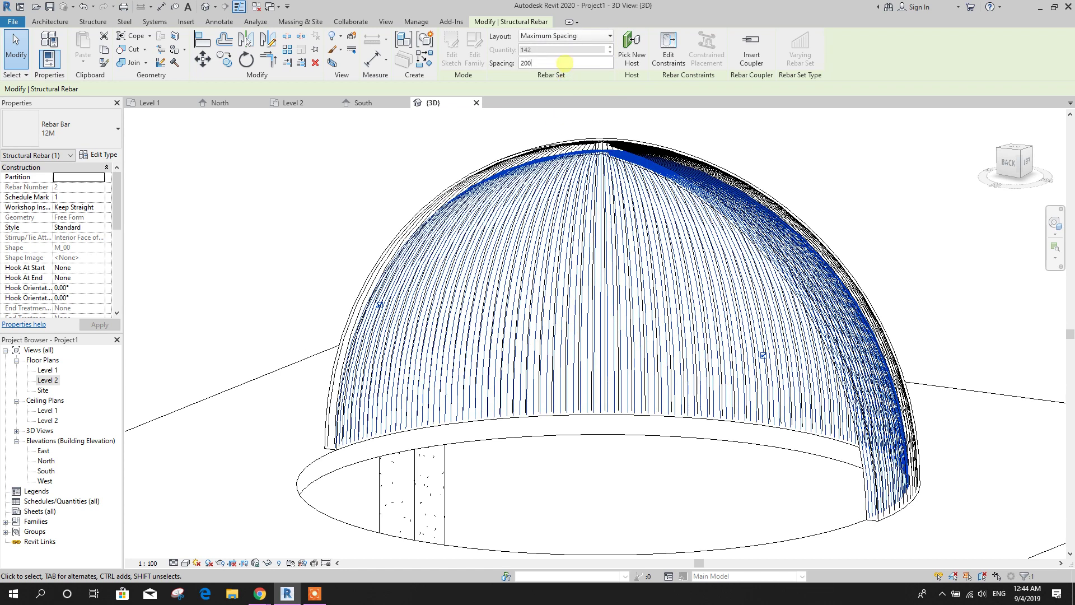
click(565, 63)
text(200)
key(Return)
key(Escape)
scroll(637, 271, down, 2)
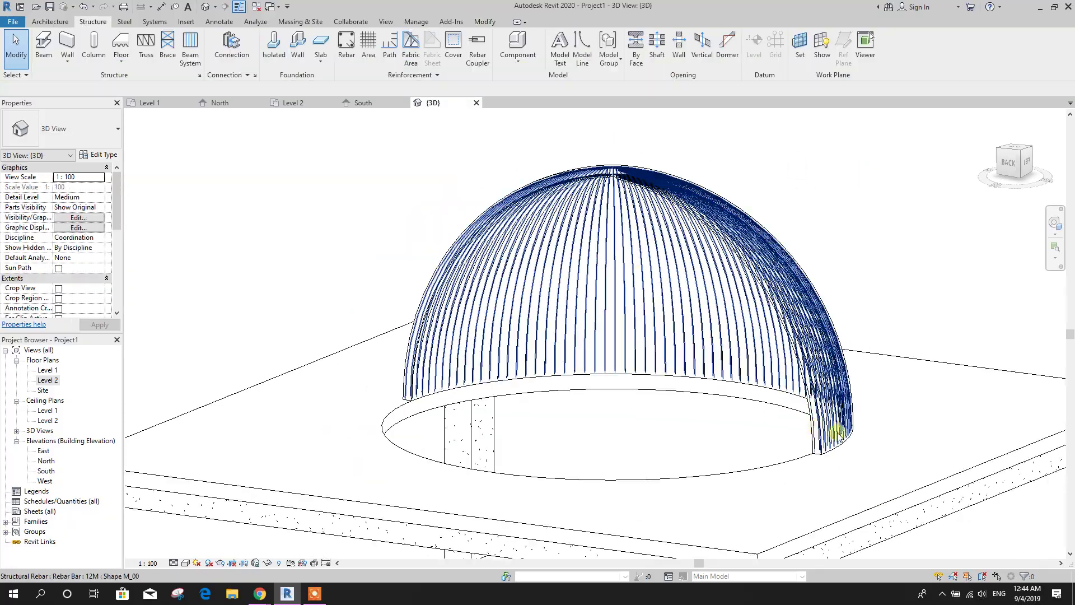
Orbit to the remaining part of the dome and start another rebar placement.
shift+middle_drag(838, 434, 881, 485)
scroll(610, 232, up, 3)
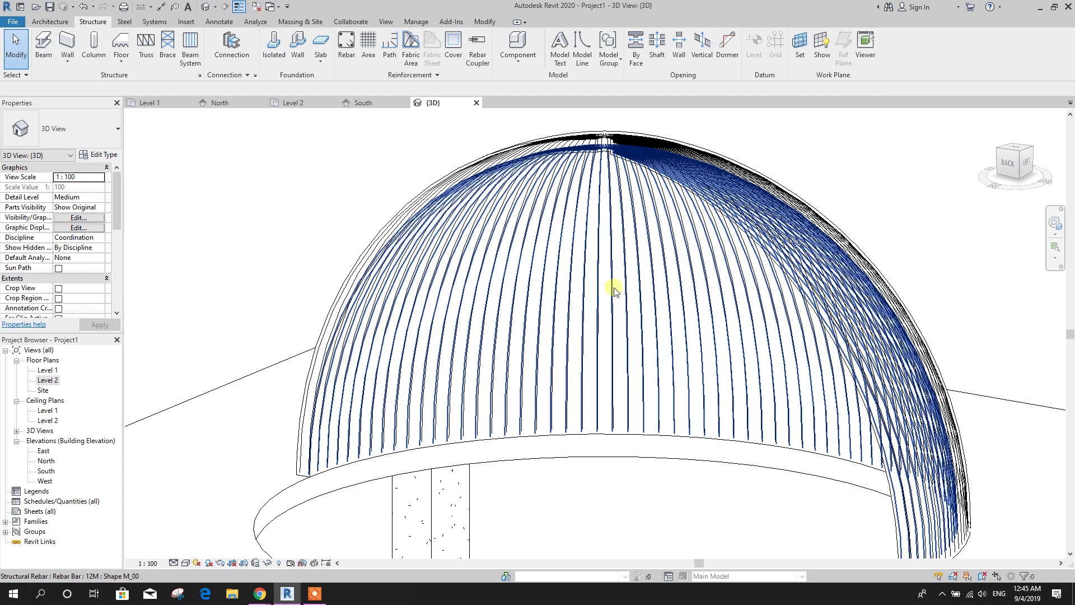
scroll(615, 291, down, 3)
shift+middle_drag(694, 308, 787, 285)
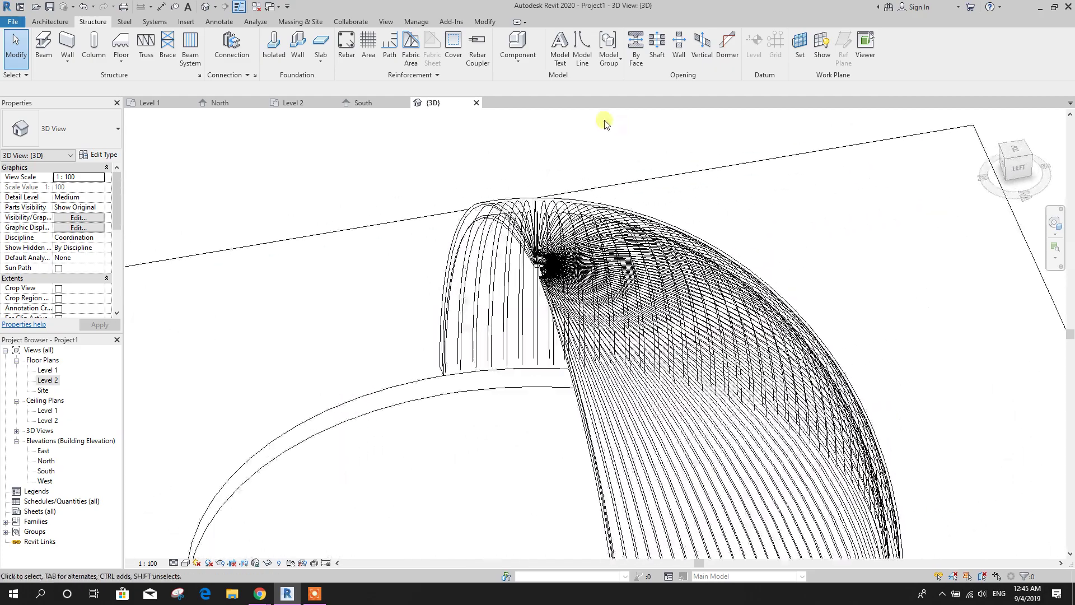
shift+middle_drag(605, 124, 554, 78)
click(354, 46)
Switch to Surface distribution and pick the dome face as the host surface.
click(533, 149)
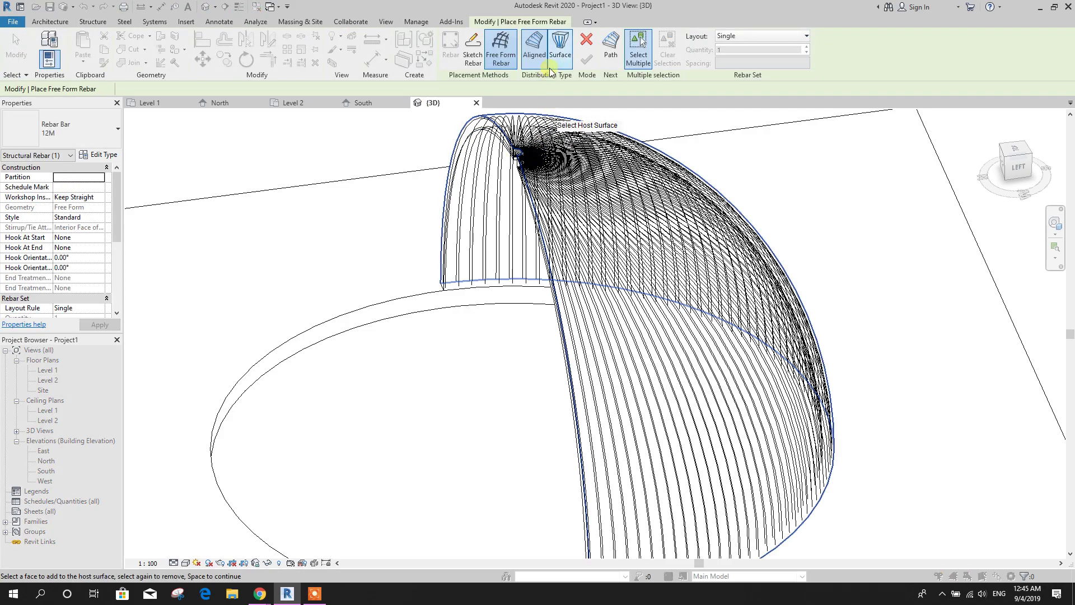
click(562, 49)
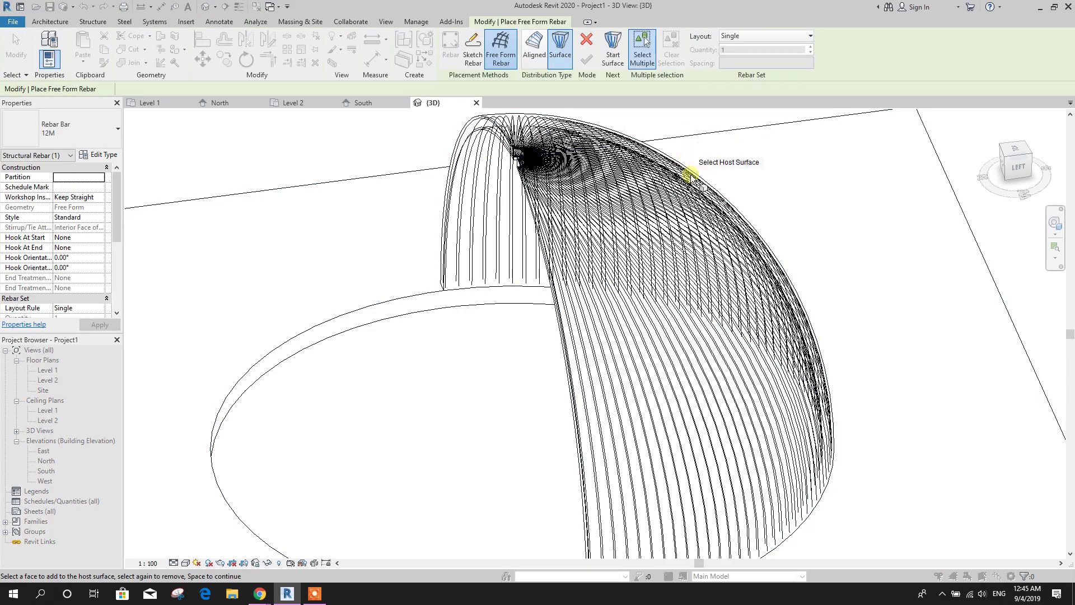
shift+middle_drag(747, 261, 447, 385)
shift+middle_drag(351, 325, 572, 397)
click(288, 315)
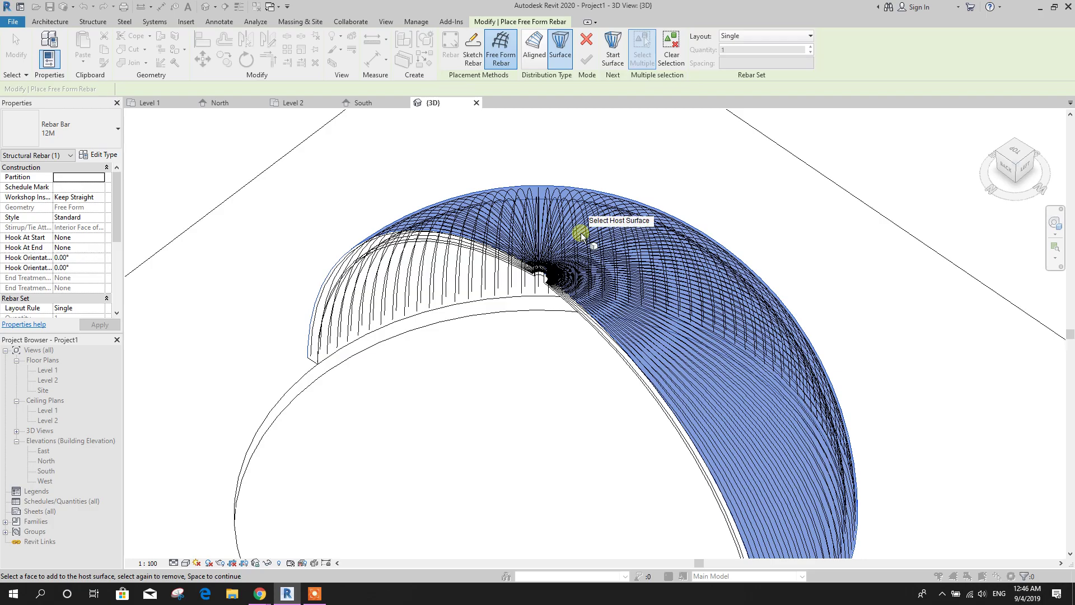
Pick the arch face as start surface and its end face as end surface, then finish.
click(611, 67)
scroll(521, 302, up, 6)
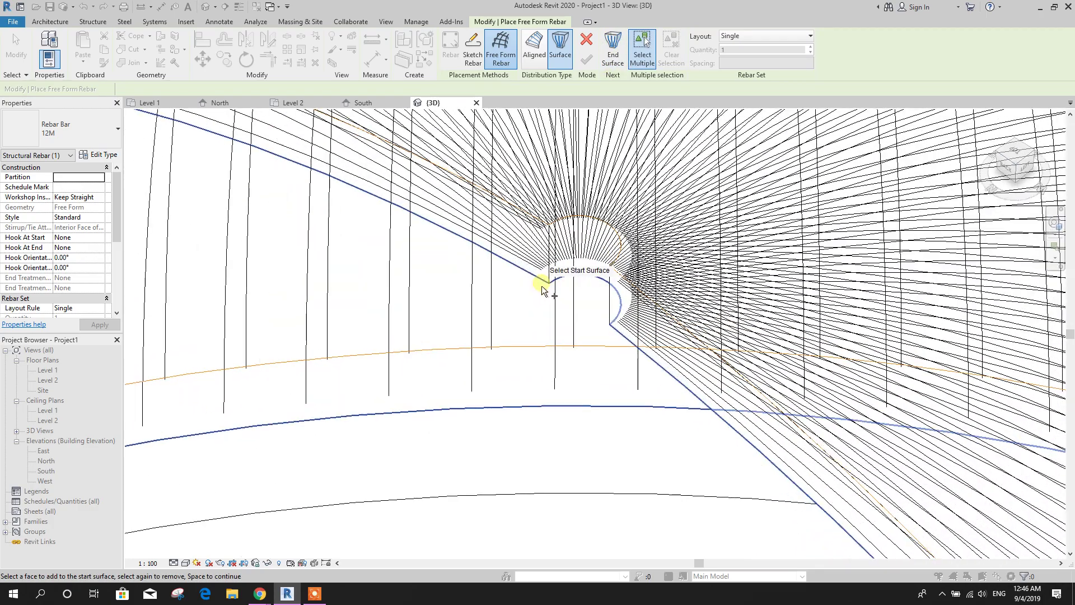
click(589, 289)
scroll(589, 289, down, 5)
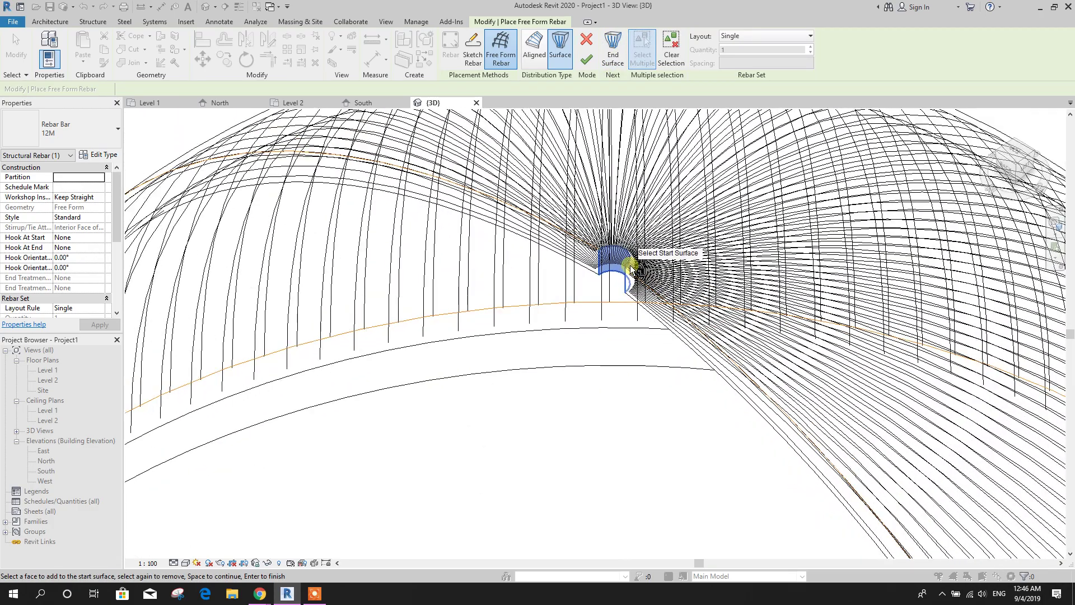
click(619, 53)
scroll(585, 314, down, 3)
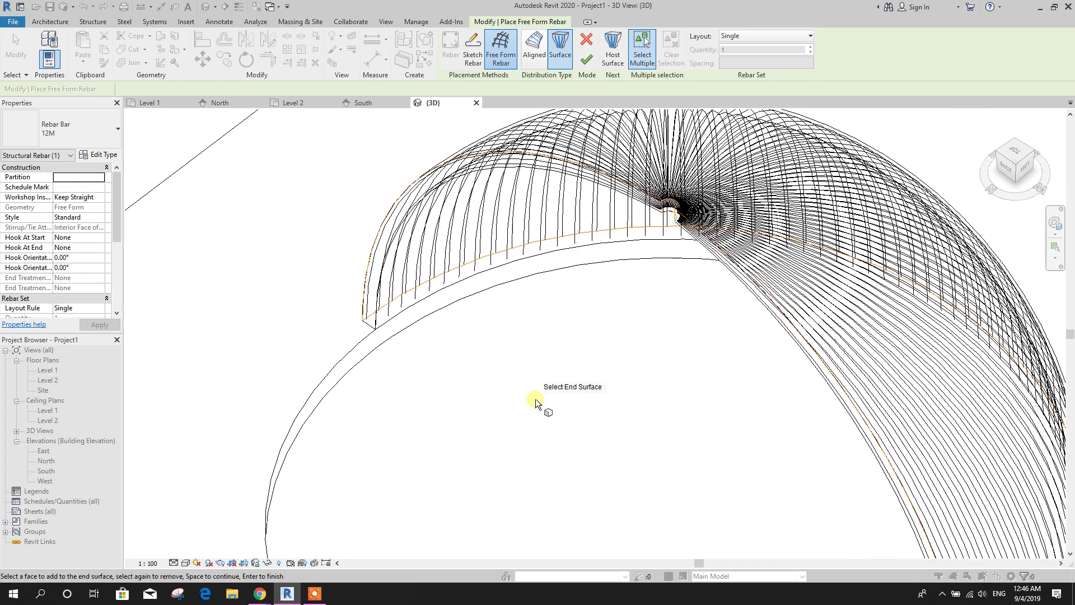
shift+middle_drag(570, 462, 621, 457)
scroll(521, 379, up, 4)
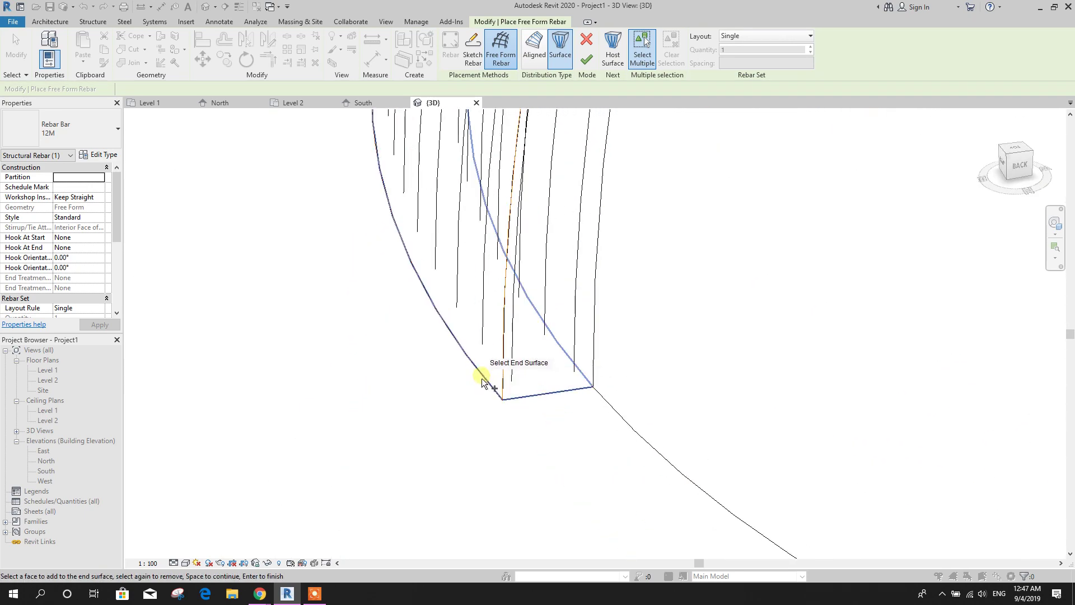
click(482, 378)
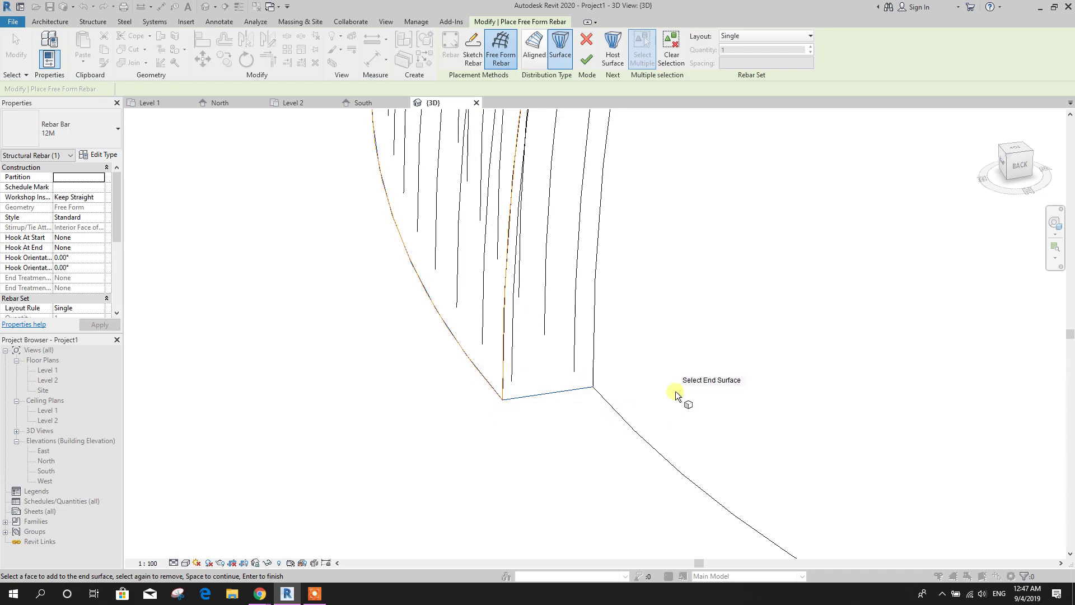
click(583, 61)
Exit rebar placement, dismiss the warning, and select the concrete dome.
scroll(671, 409, down, 10)
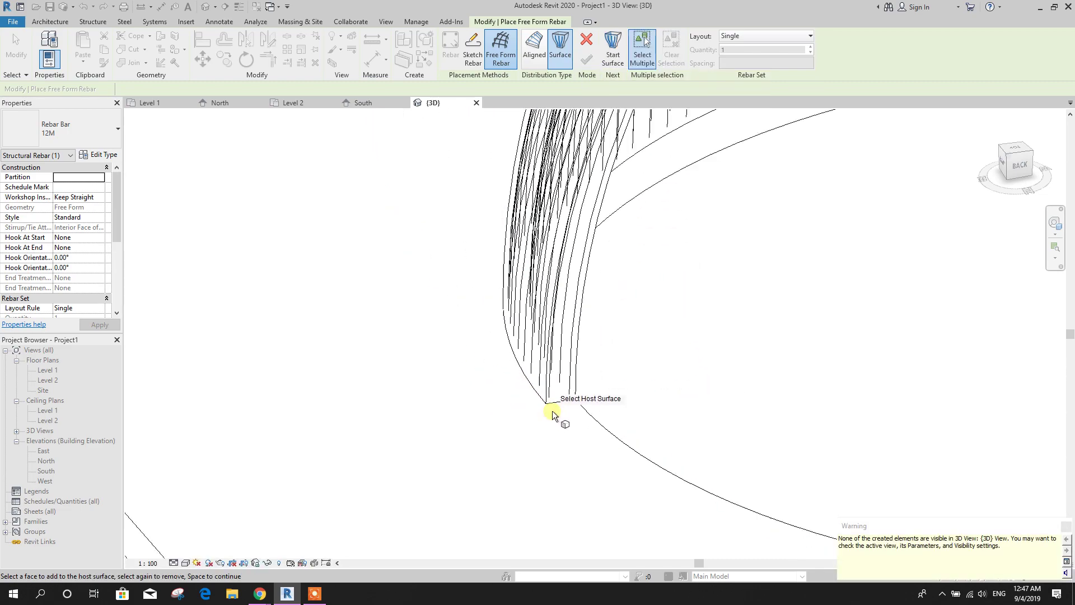
key(Escape)
scroll(657, 211, up, 10)
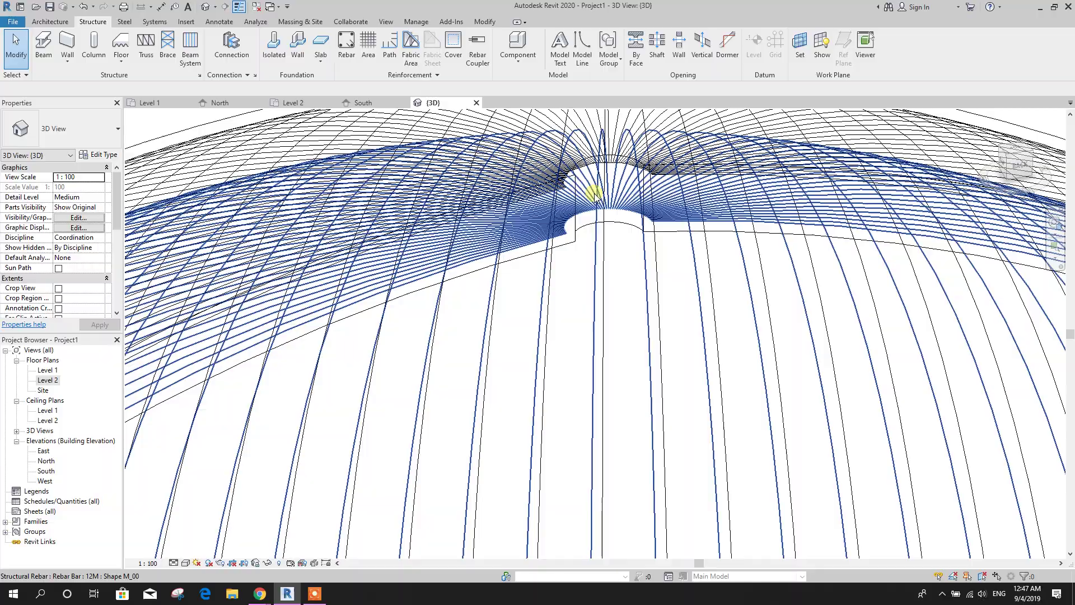
middle_drag(600, 163, 602, 215)
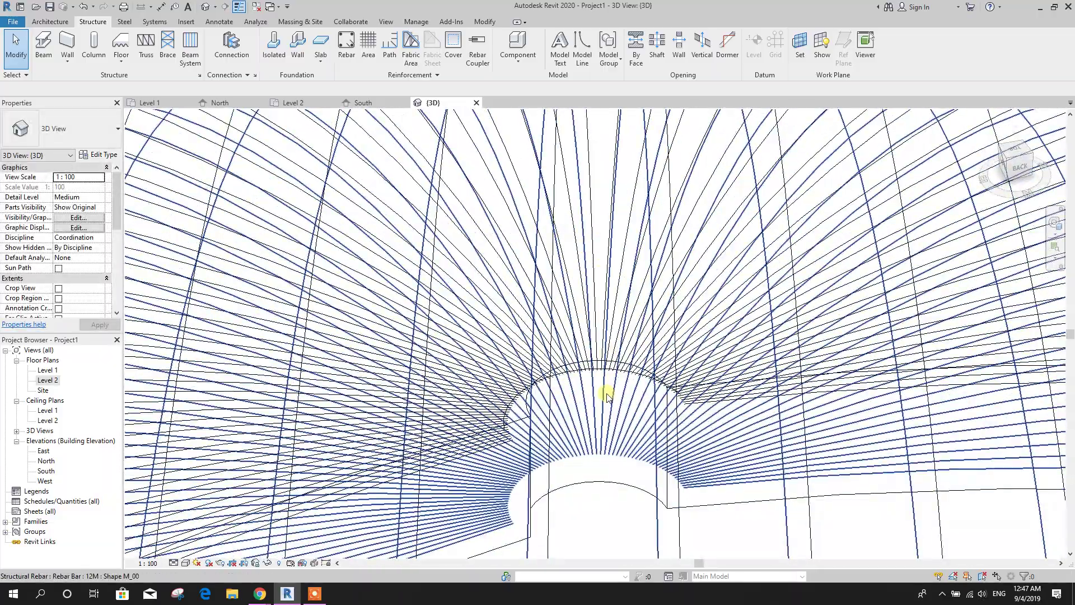
click(606, 363)
Change the radiating rebar set to Maximum Spacing 200 mm, cutting it from 76 to 39 bars.
scroll(545, 280, down, 5)
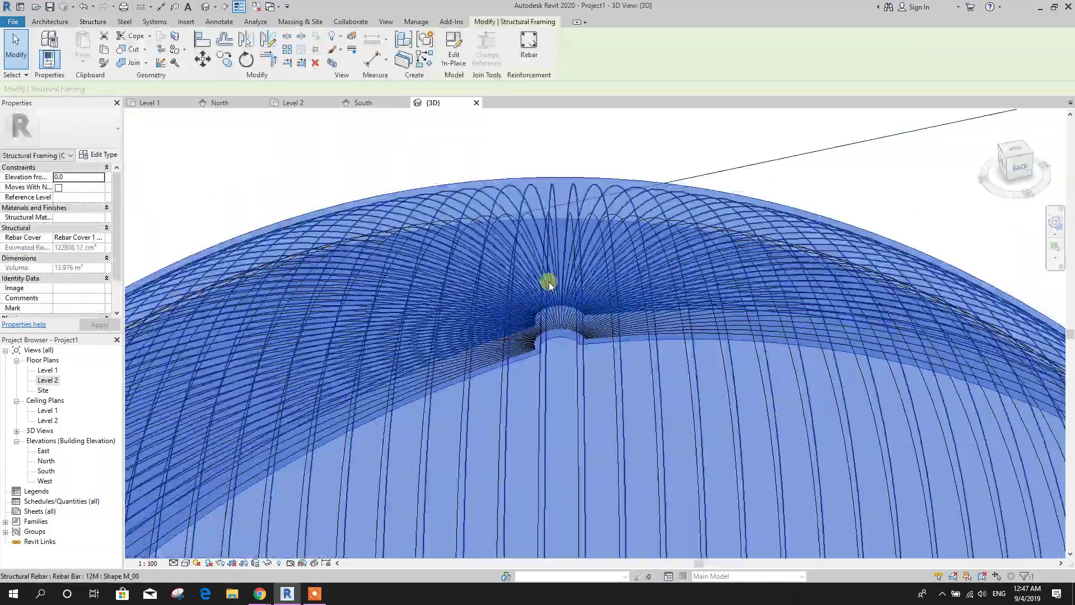
key(Escape)
shift+middle_drag(785, 233, 727, 340)
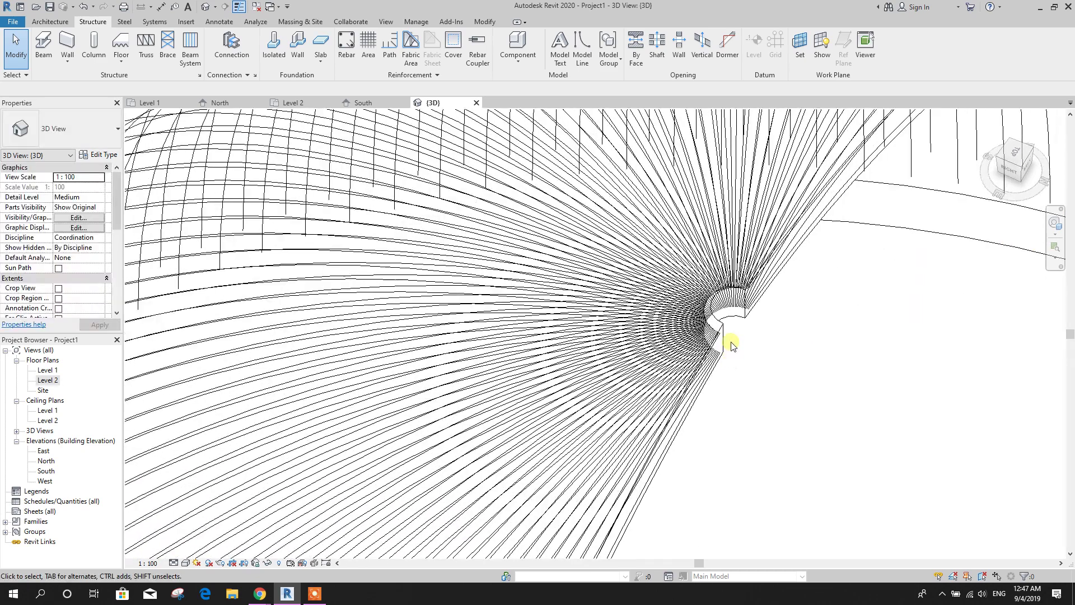
scroll(713, 287, up, 5)
click(635, 379)
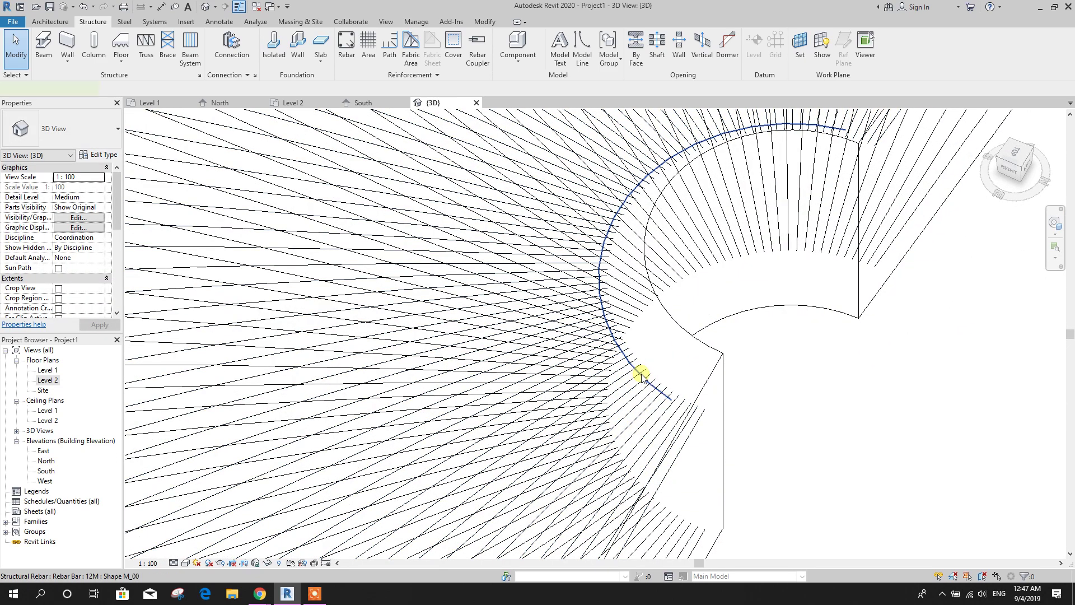
click(571, 40)
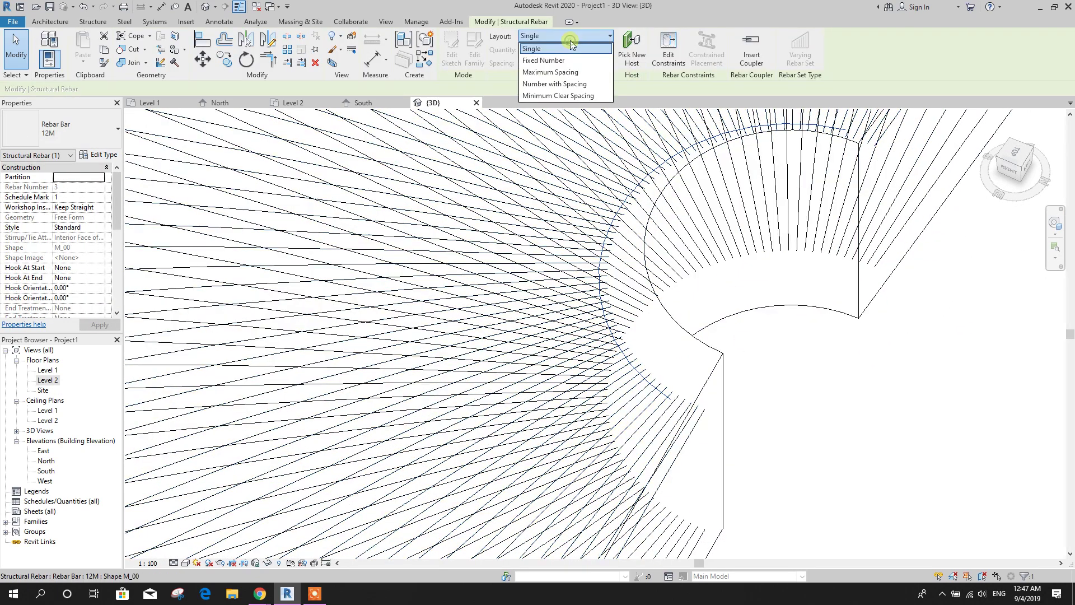
click(555, 71)
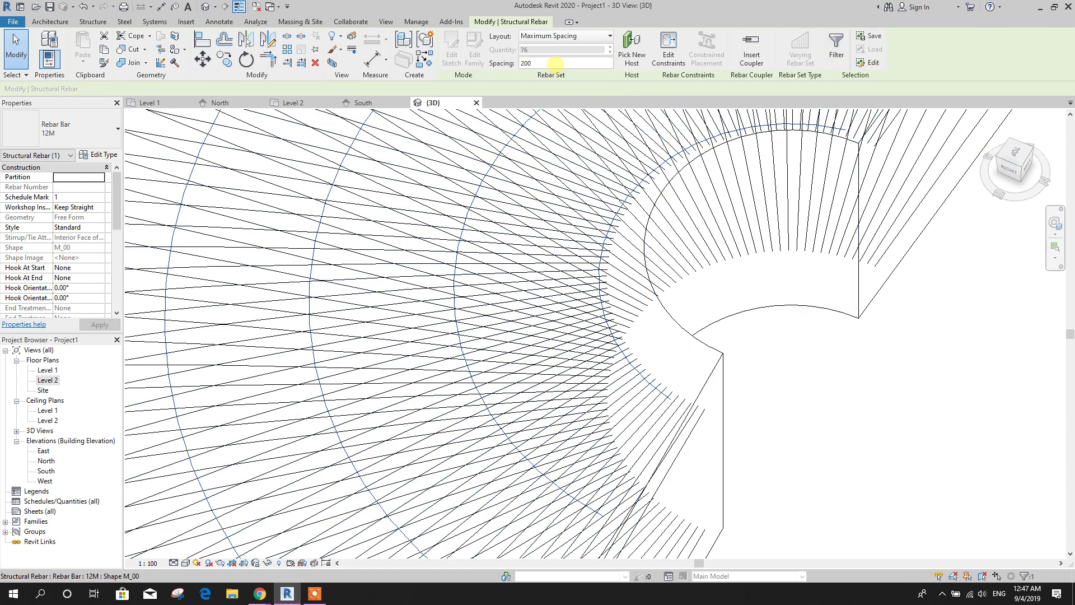
text(200)
key(Return)
scroll(627, 277, down, 5)
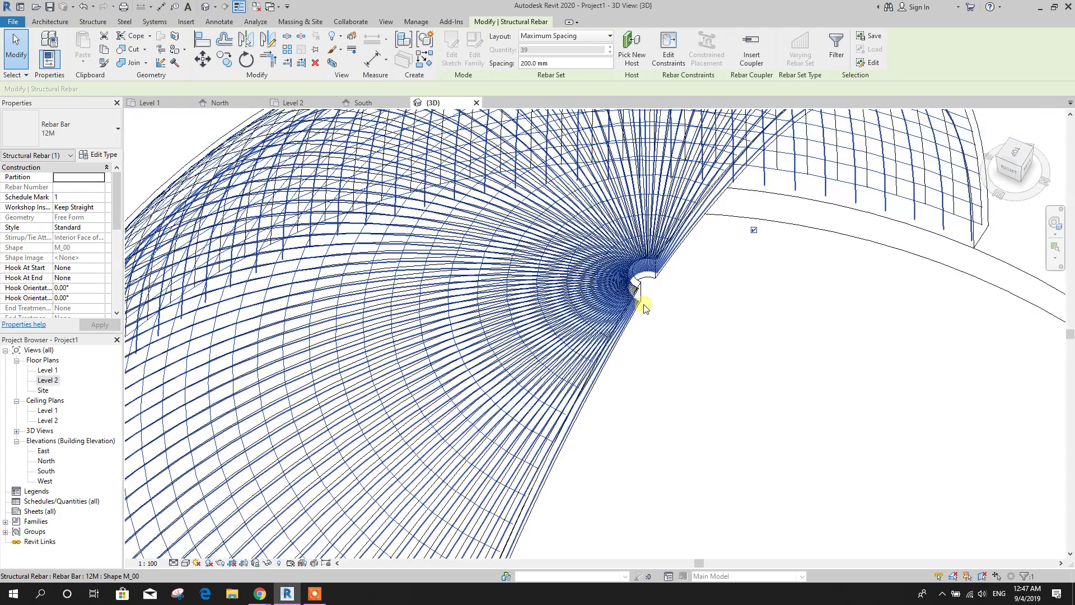
scroll(644, 307, down, 3)
click(734, 360)
scroll(728, 353, down, 2)
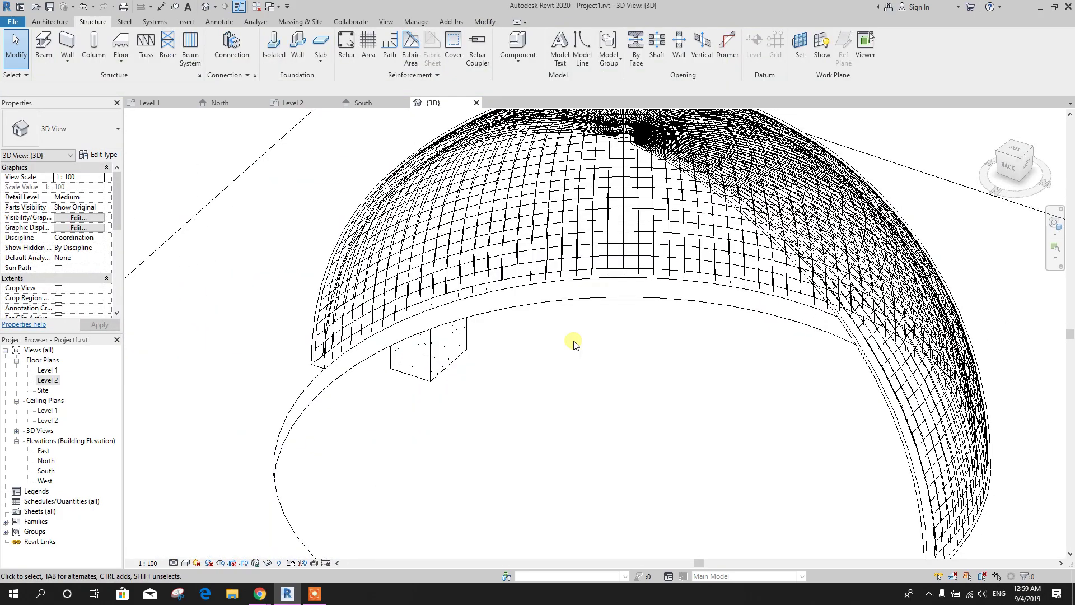
Start another free-form rebar hosted on the dome face, with the rim face as start surface.
scroll(313, 353, up, 3)
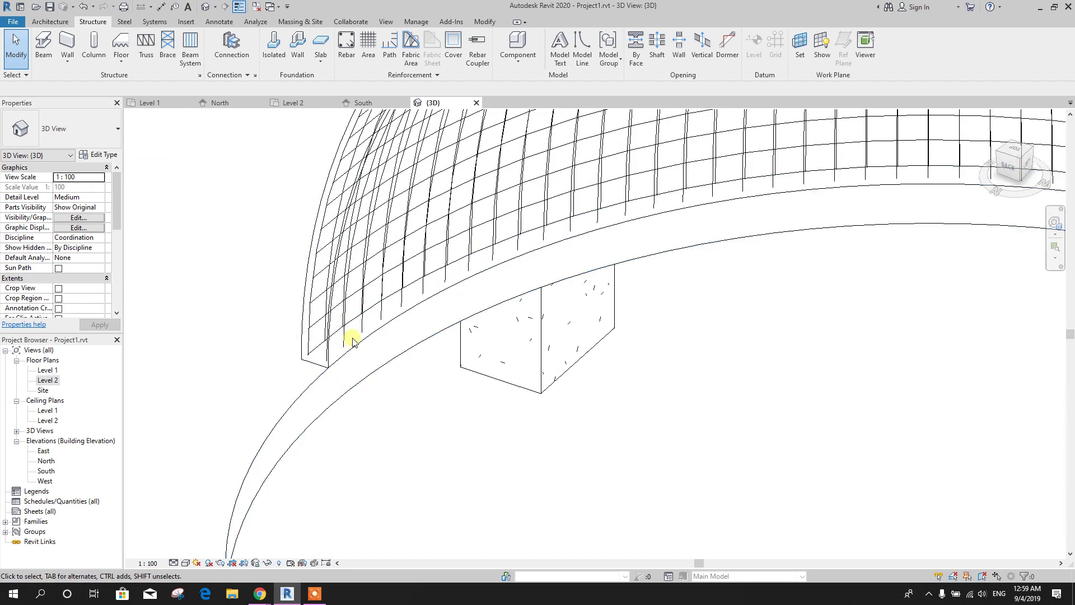
scroll(348, 336, down, 5)
click(346, 42)
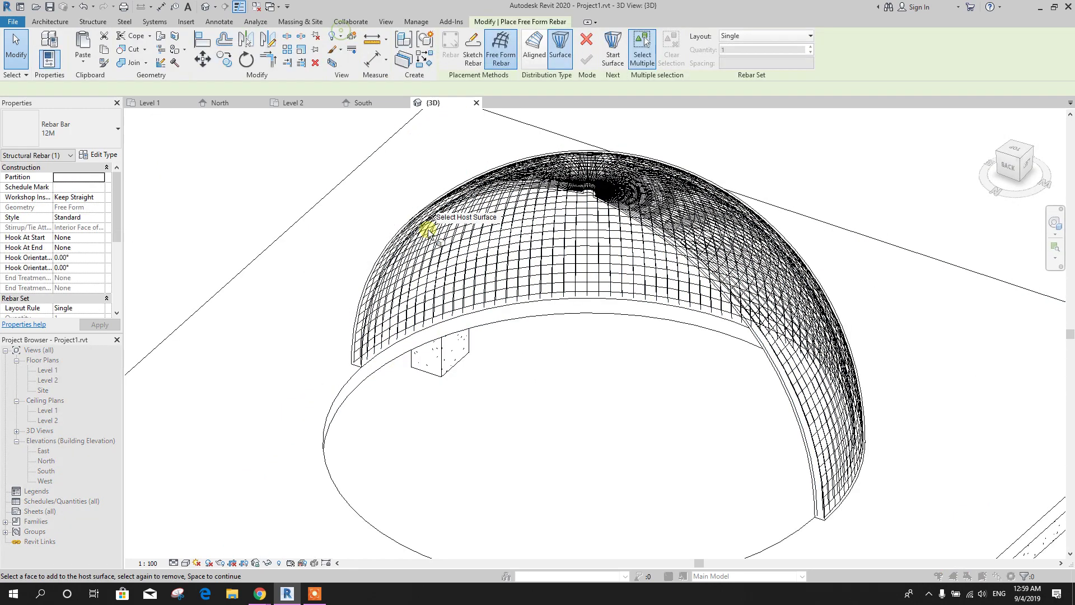
scroll(477, 301, up, 5)
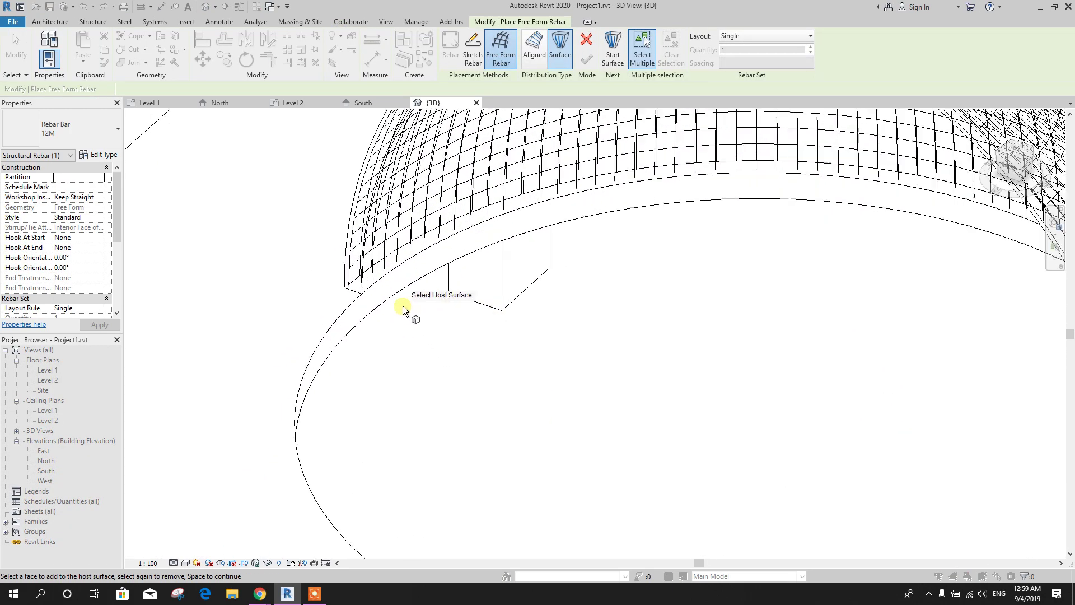
click(359, 275)
scroll(534, 377, down, 4)
scroll(582, 406, up, 2)
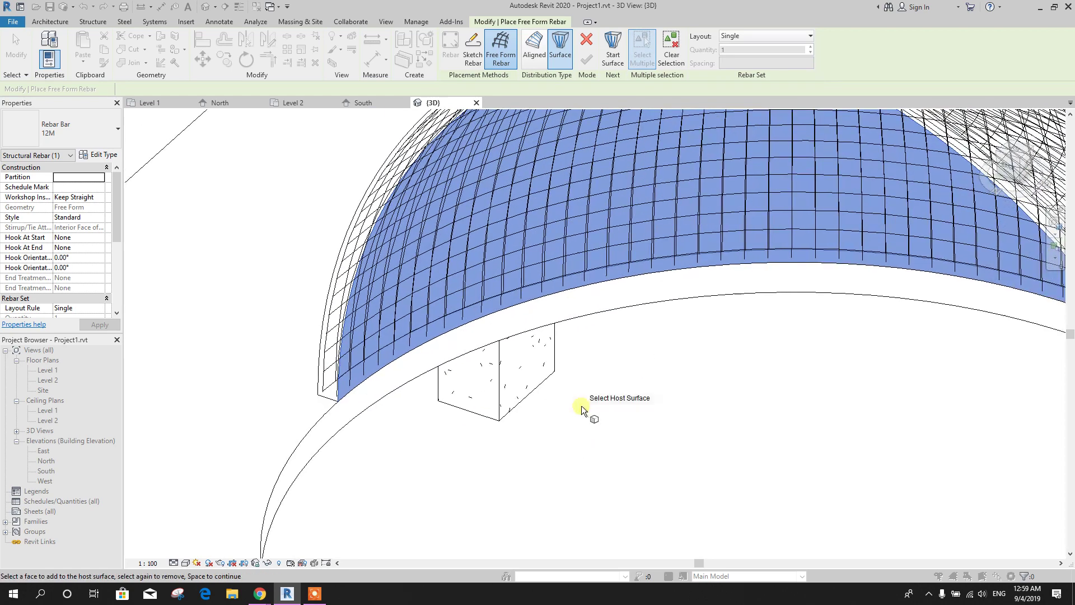
click(614, 64)
scroll(307, 395, up, 4)
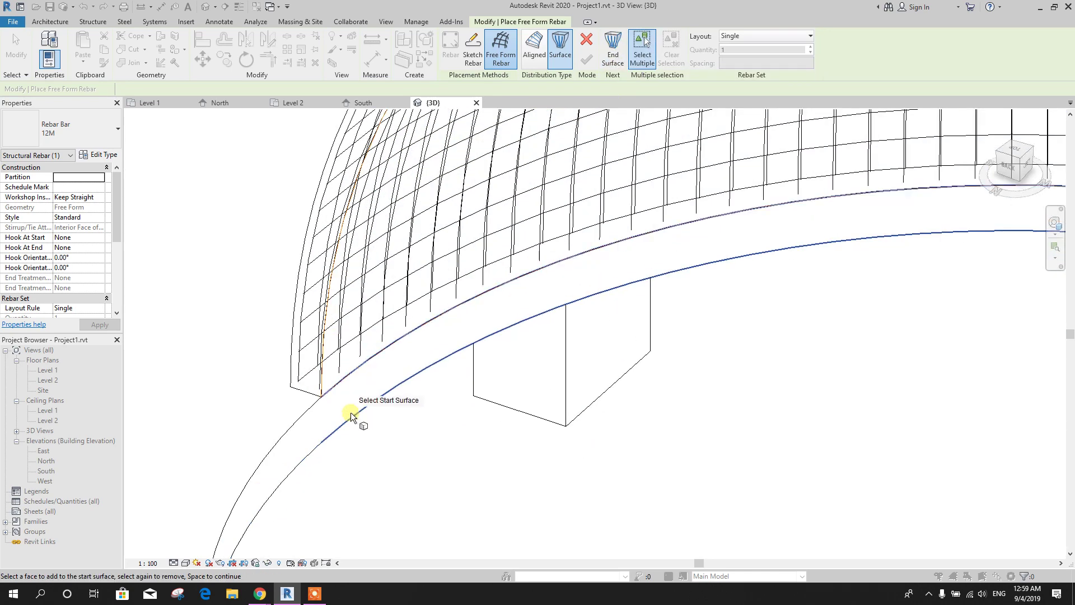
click(307, 395)
Set the top opening face as end surface, finish the rebar and select it.
scroll(324, 373, up, 2)
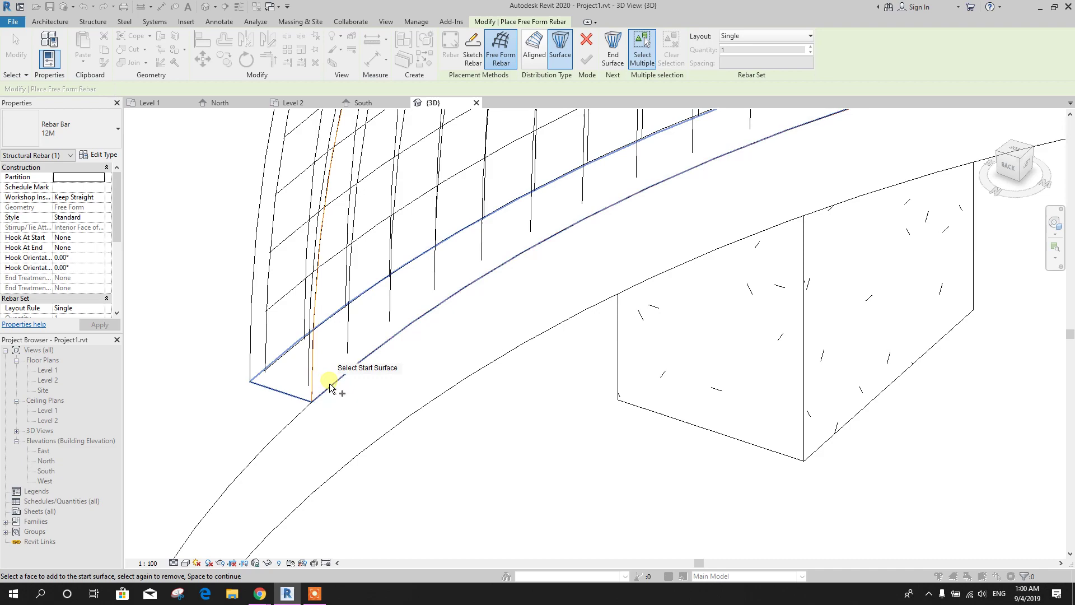
scroll(349, 392, down, 5)
click(613, 56)
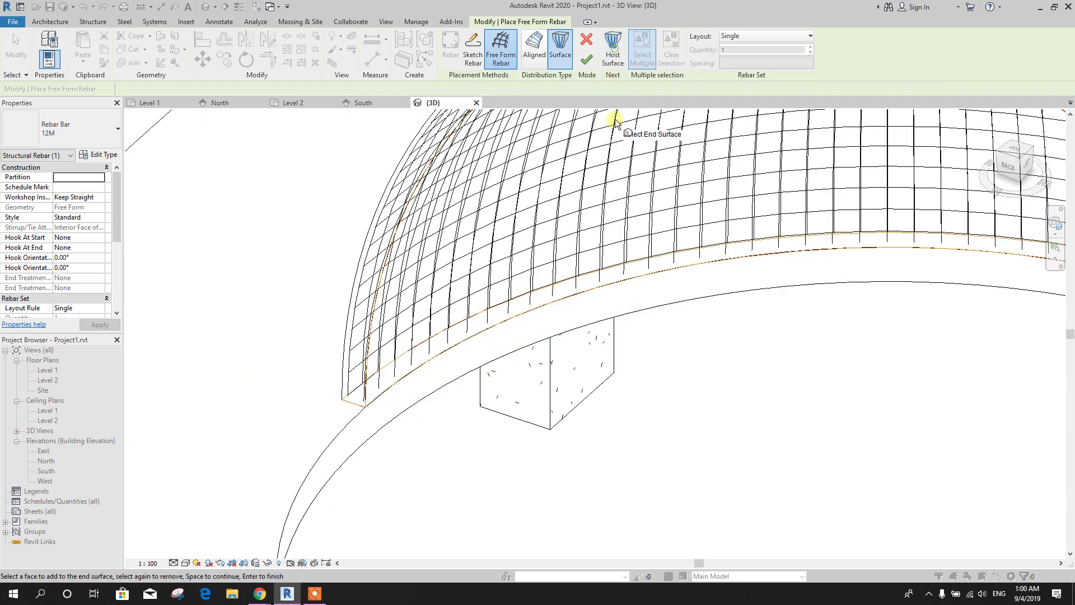
scroll(613, 375, up, 6)
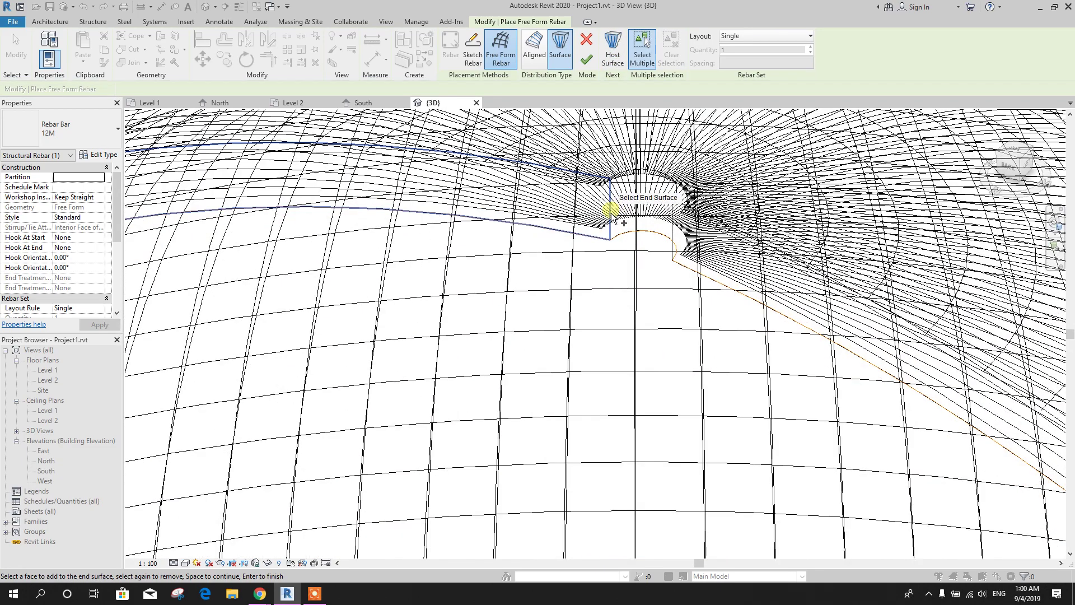
click(613, 219)
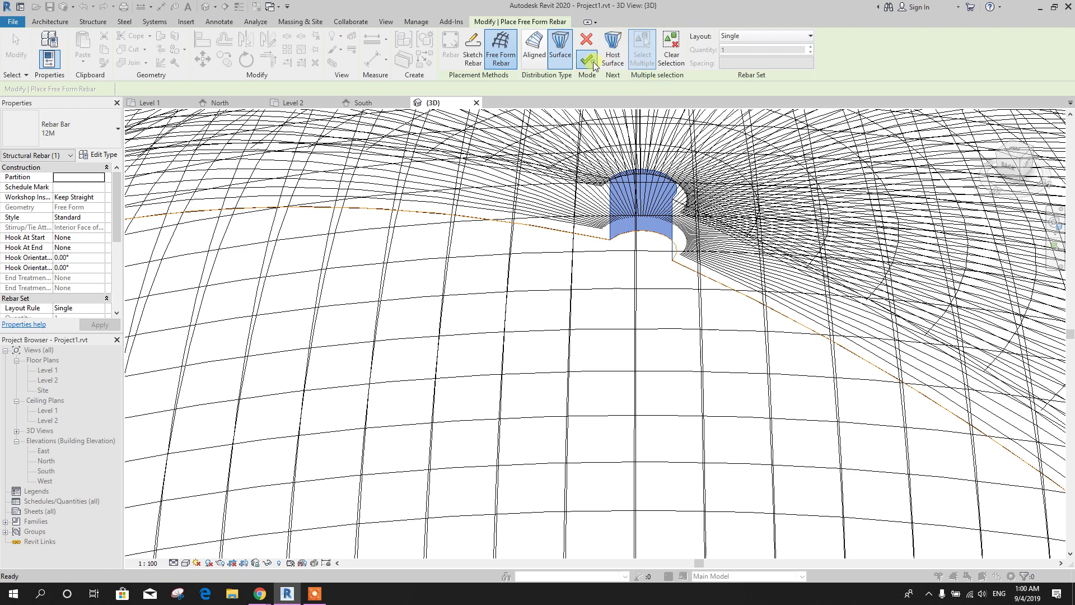
click(614, 56)
scroll(606, 283, down, 5)
scroll(223, 404, up, 3)
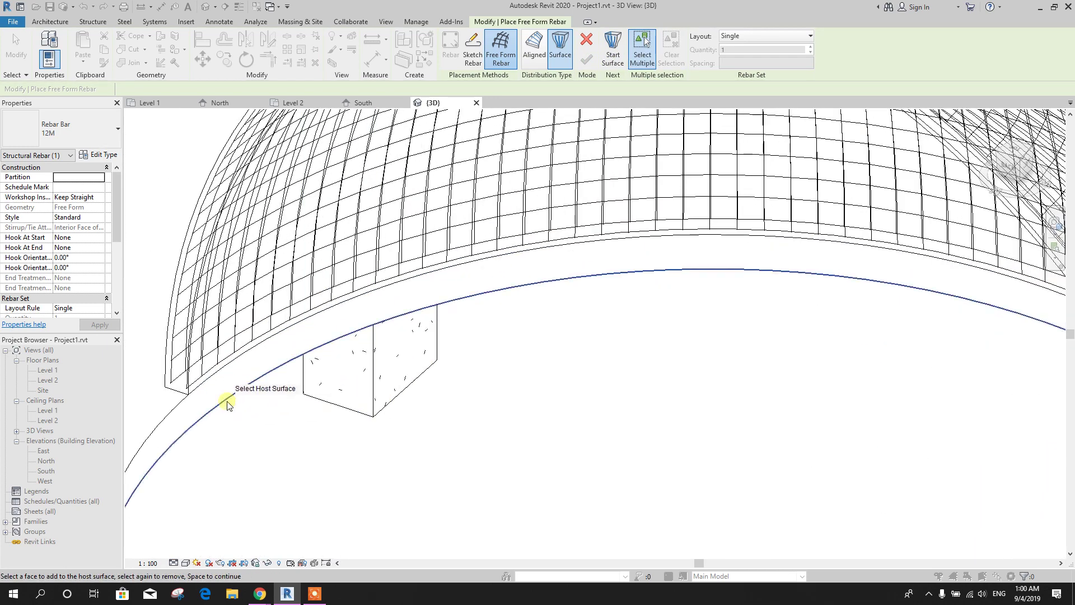
click(223, 403)
click(230, 345)
Switch the new rebar set's layout to Maximum Spacing at 150 mm.
scroll(532, 371, down, 4)
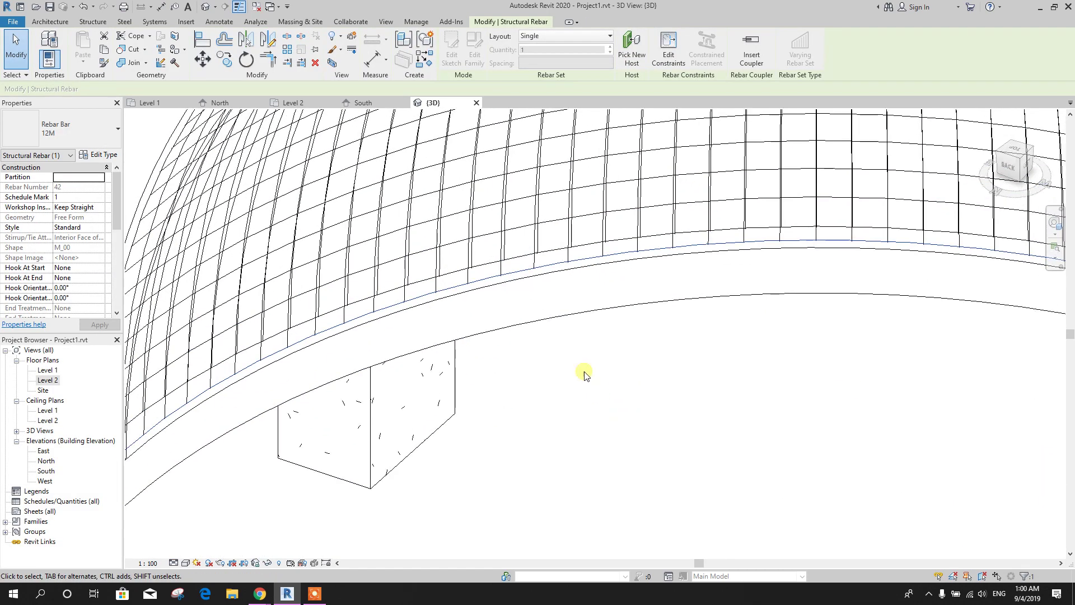
scroll(511, 302, up, 3)
click(569, 44)
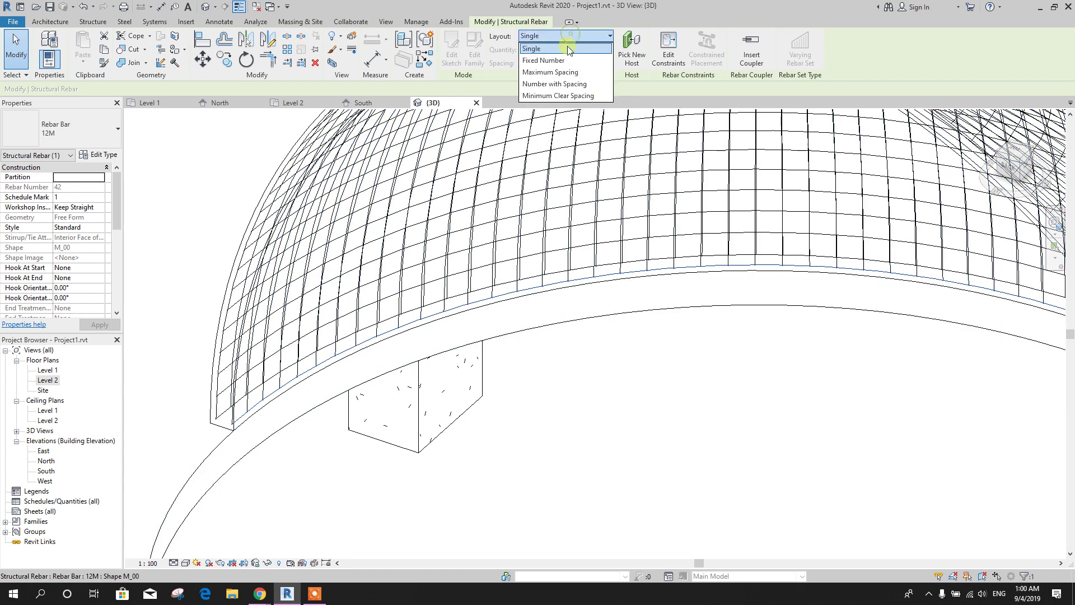
click(564, 72)
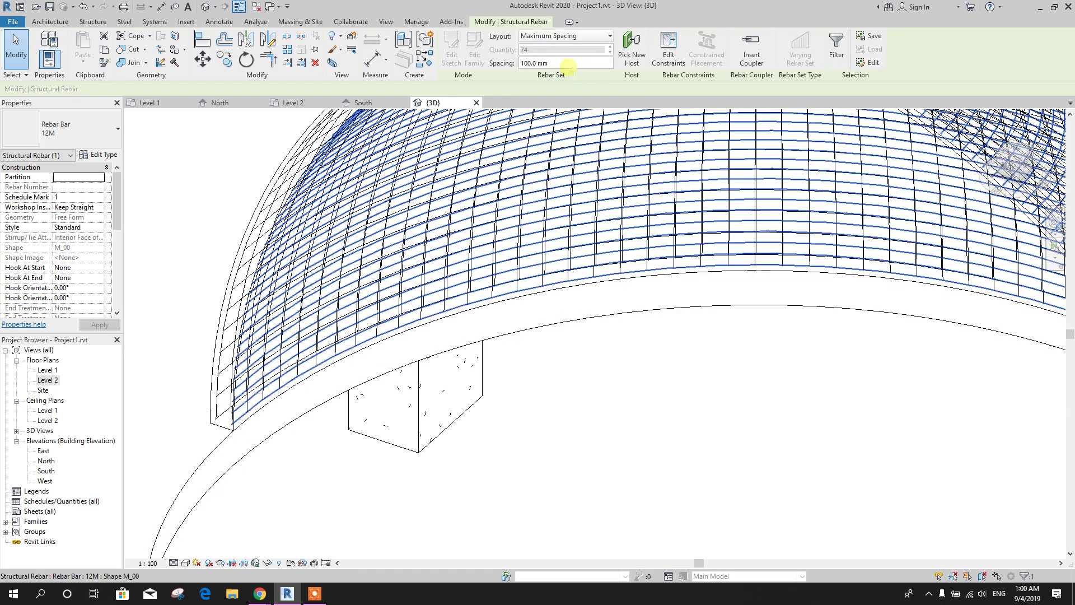
click(567, 63)
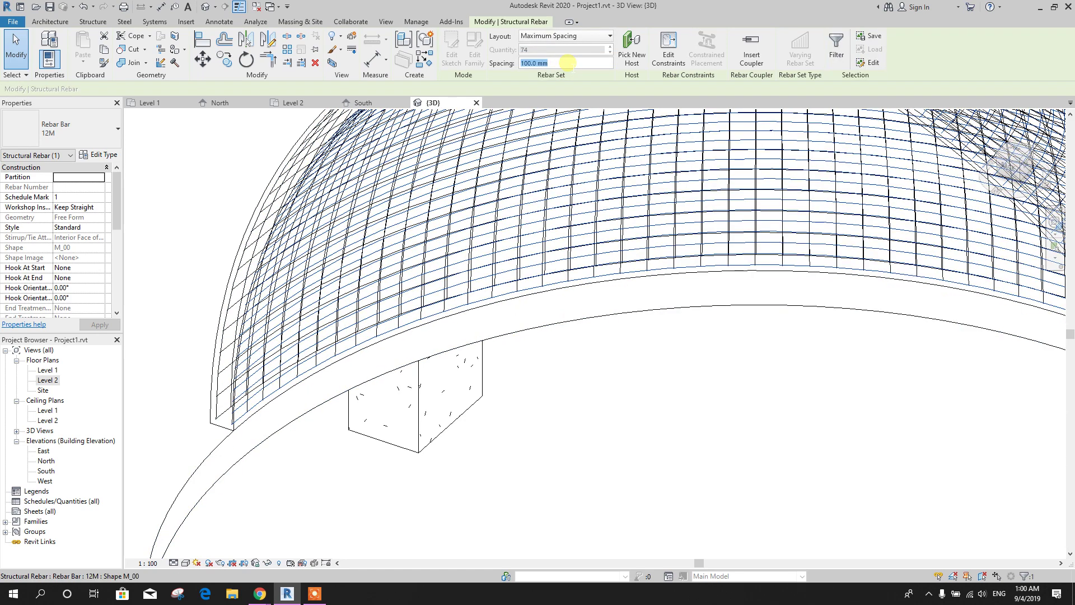
text(150)
key(Return)
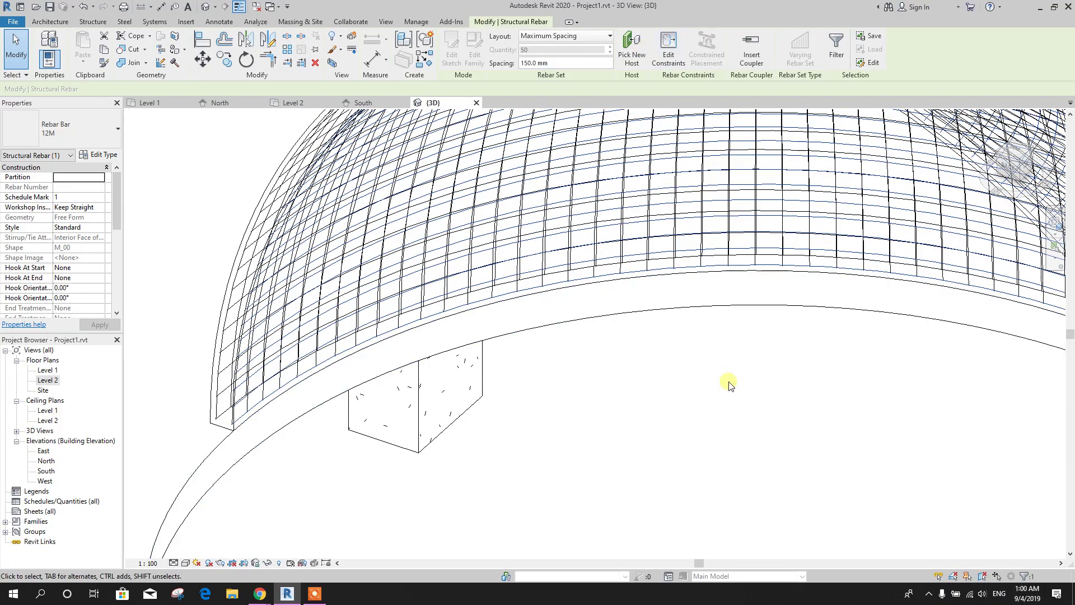
Reselect the dome rebar set and change its maximum spacing to 200 mm.
click(729, 384)
scroll(546, 365, down, 3)
shift+middle_drag(546, 365, 754, 446)
scroll(806, 360, up, 6)
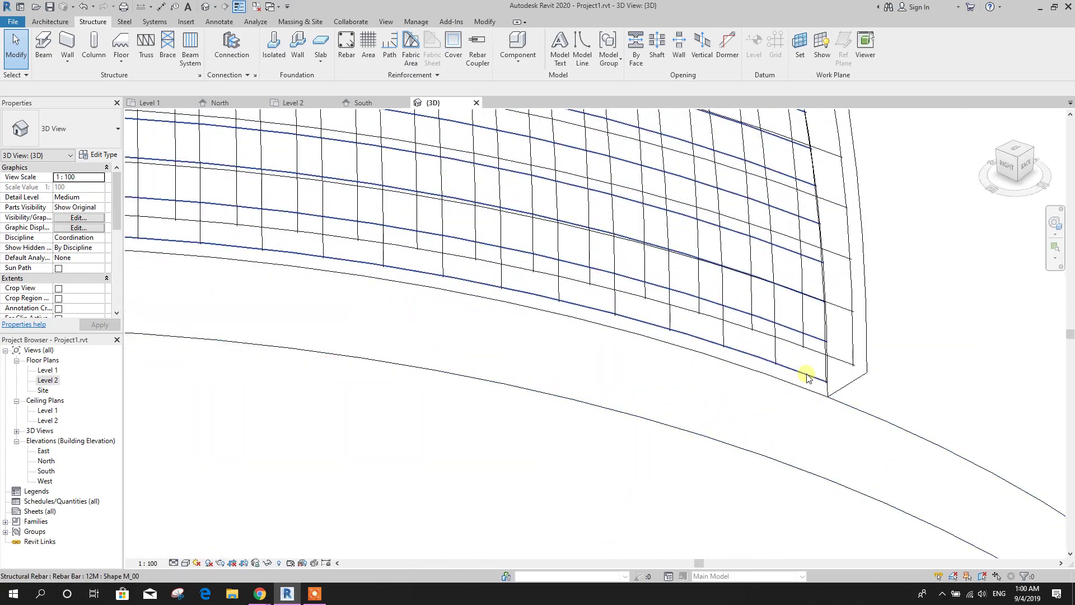
click(807, 375)
click(557, 64)
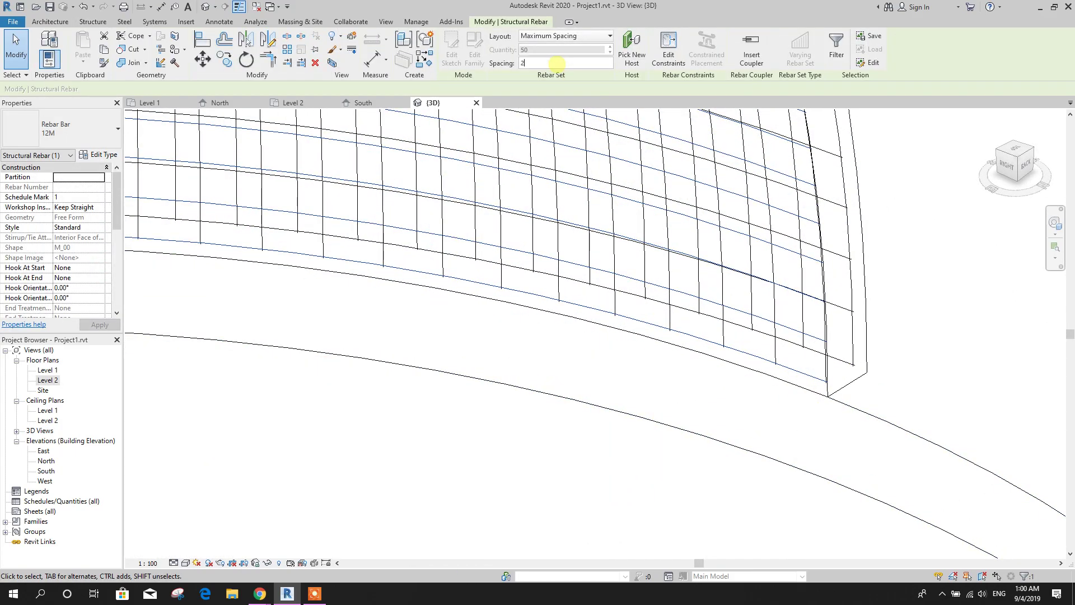
text(200)
key(Return)
Deselect the rebar and orbit to inspect the whole dome.
scroll(704, 456, down, 3)
key(Escape)
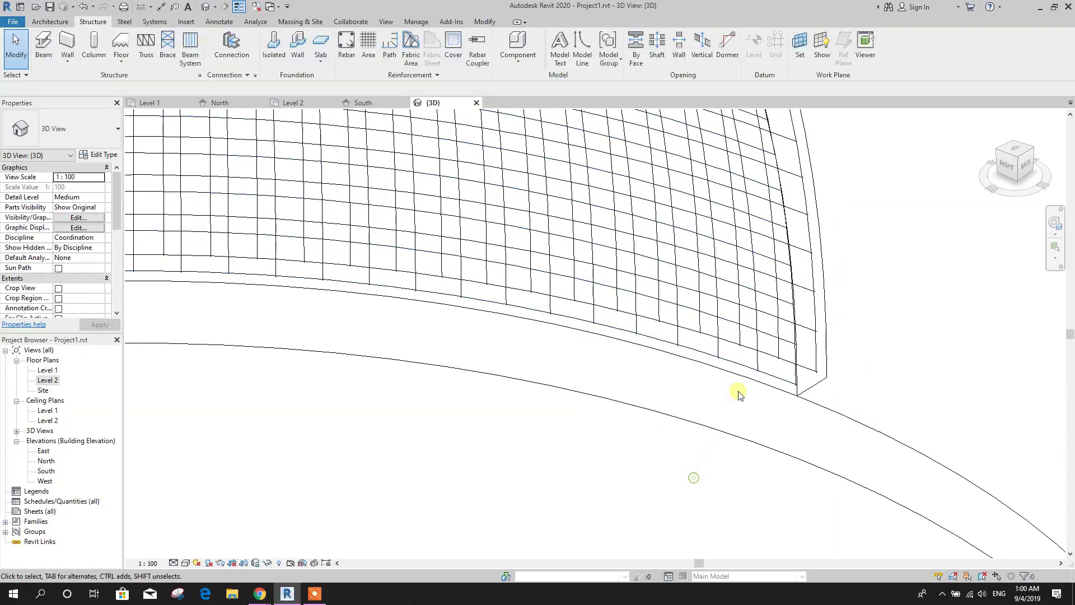
scroll(741, 372, down, 5)
scroll(741, 372, down, 3)
shift+middle_drag(737, 431, 630, 459)
Change both dome rebar sets to 10M bars and open the 10M type's material settings.
scroll(529, 420, up, 6)
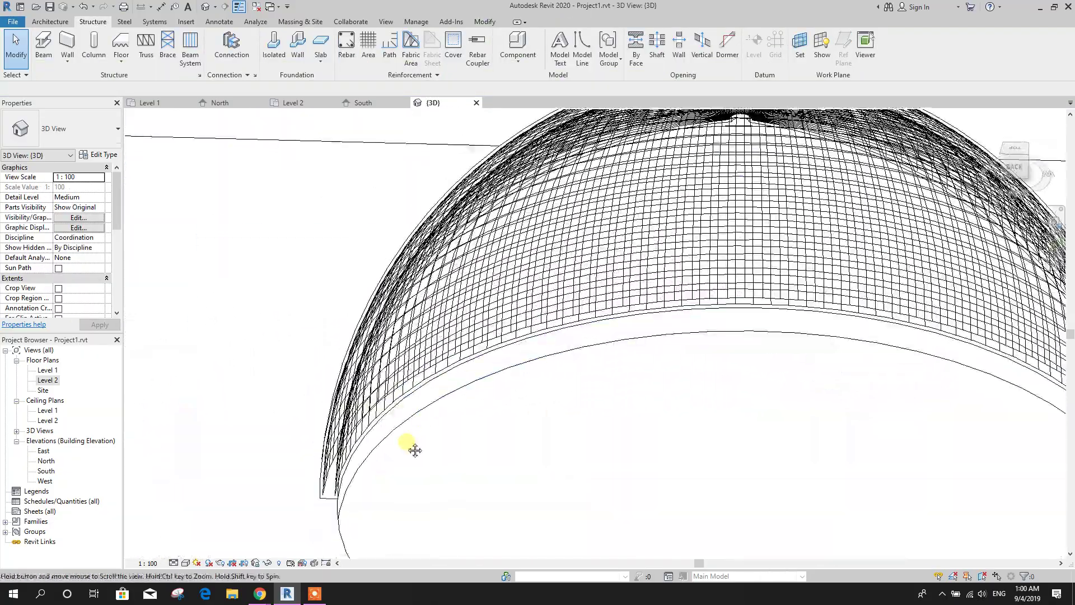
click(441, 381)
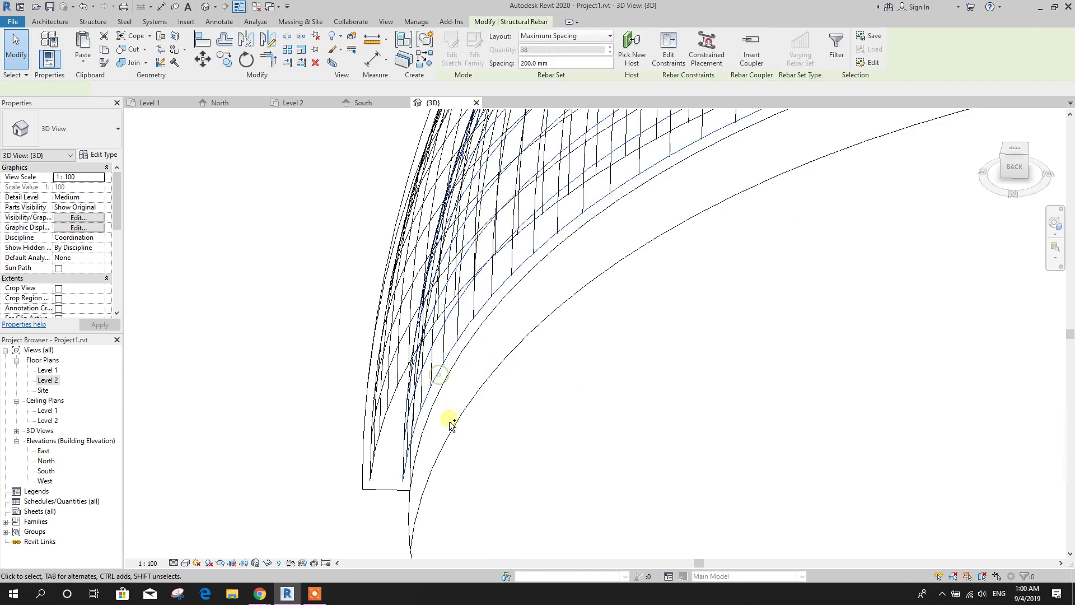
ctrl+click(393, 405)
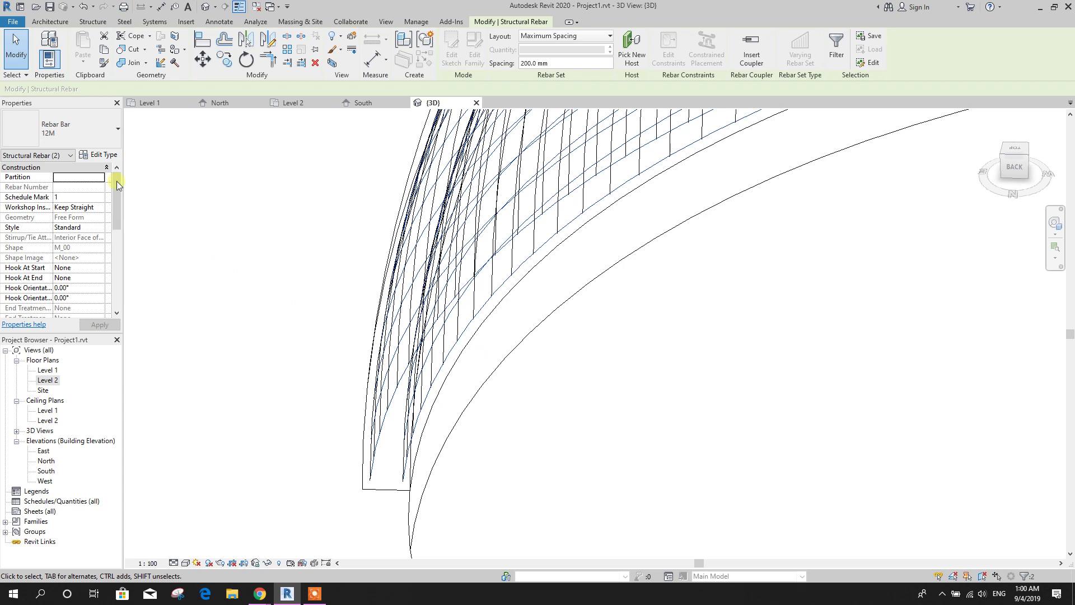
click(68, 130)
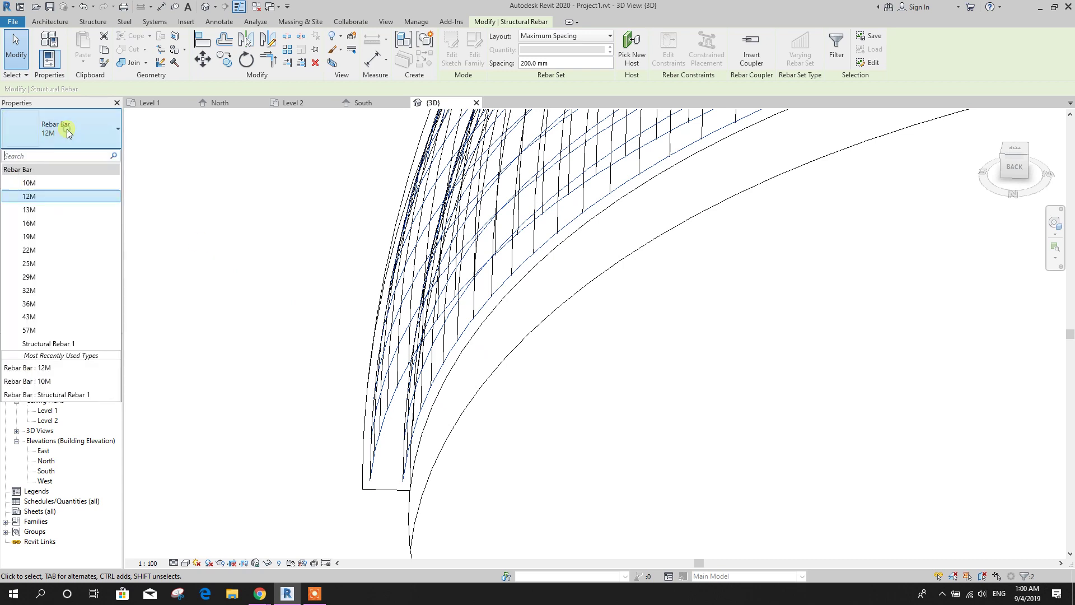
click(58, 183)
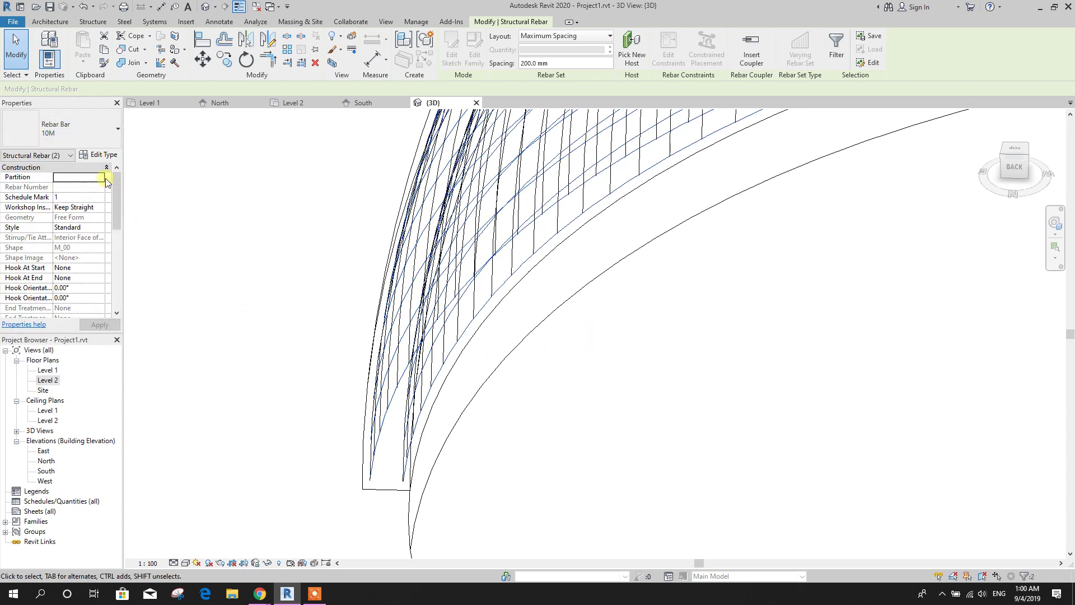
click(101, 156)
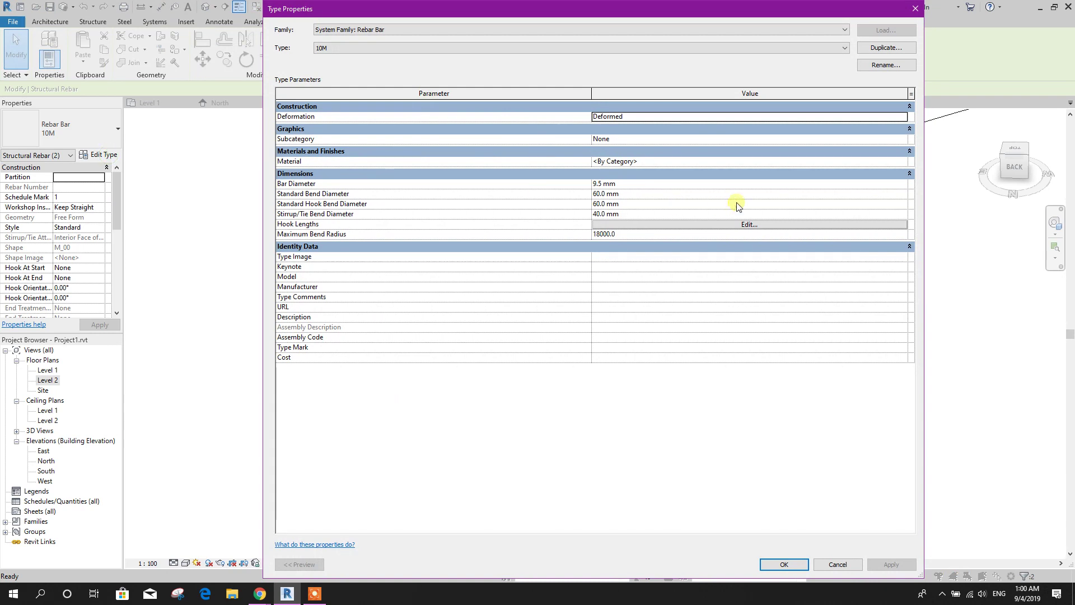
click(902, 161)
click(902, 162)
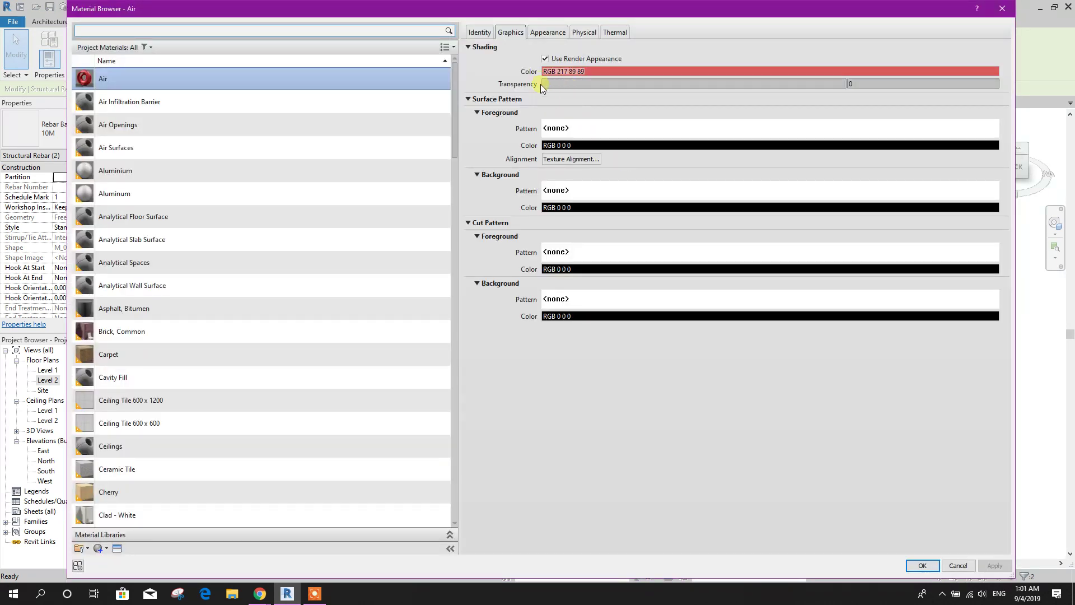
Create a new material and rename it 10mmbar.
scroll(263, 336, down, 10)
click(106, 549)
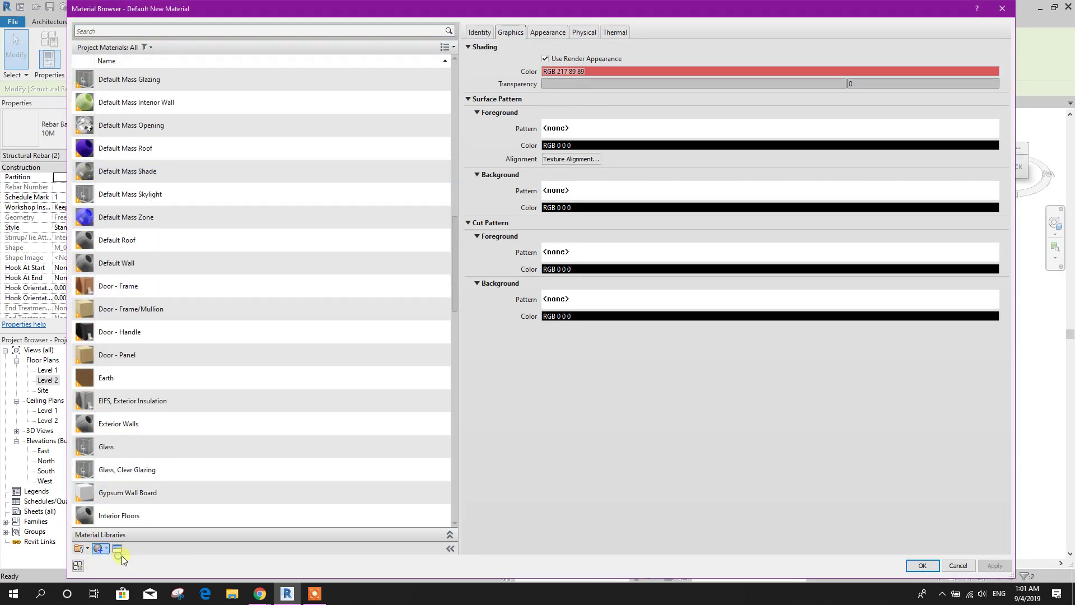
right_click(173, 288)
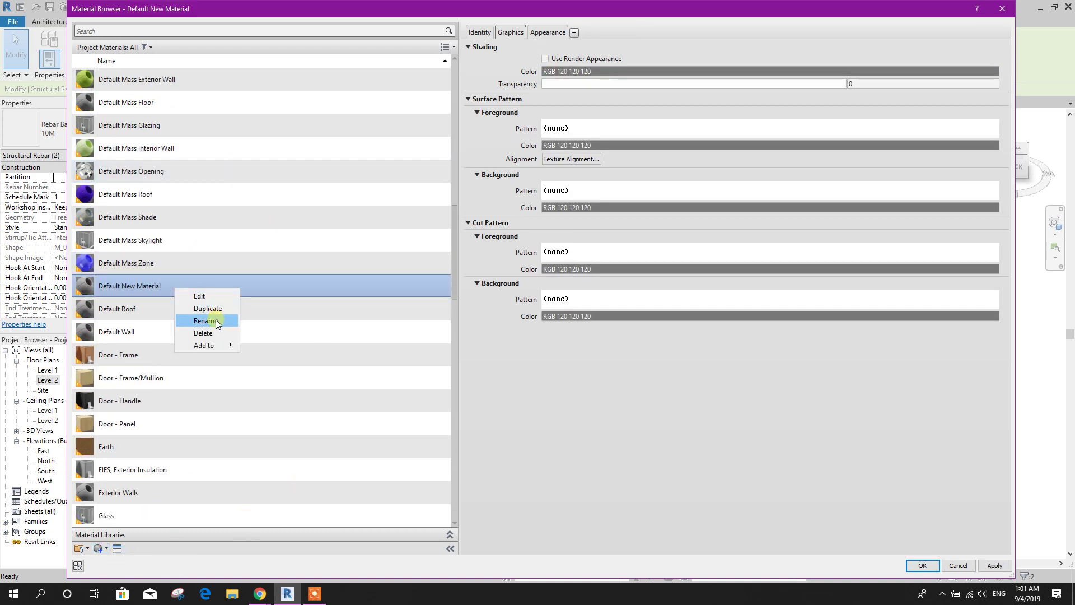
click(215, 320)
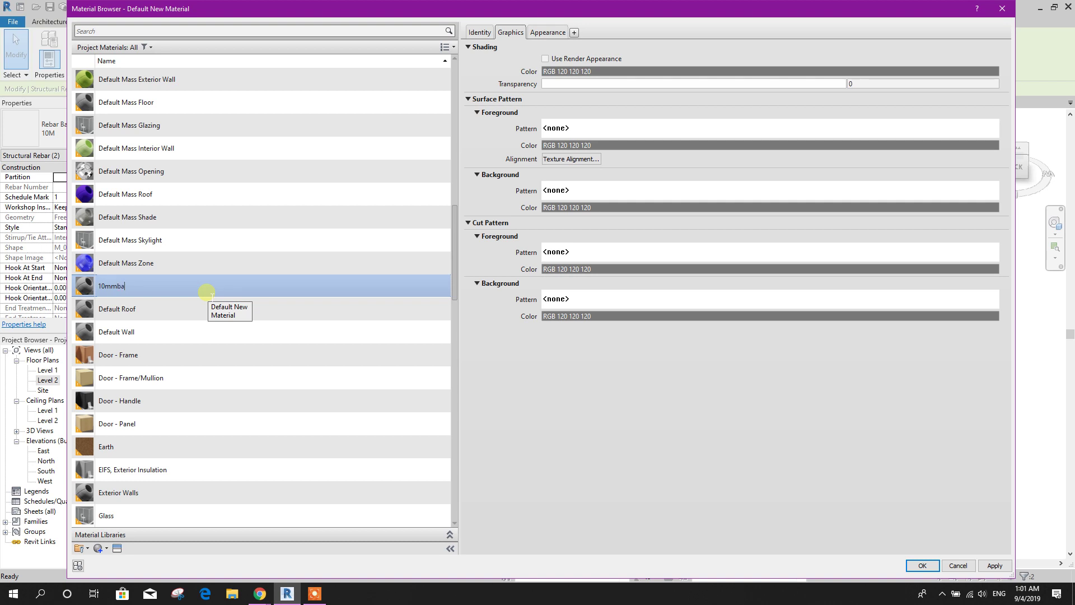
Give 10mmbar the Paint - Enamel Glossy (Yellow) appearance asset.
click(549, 31)
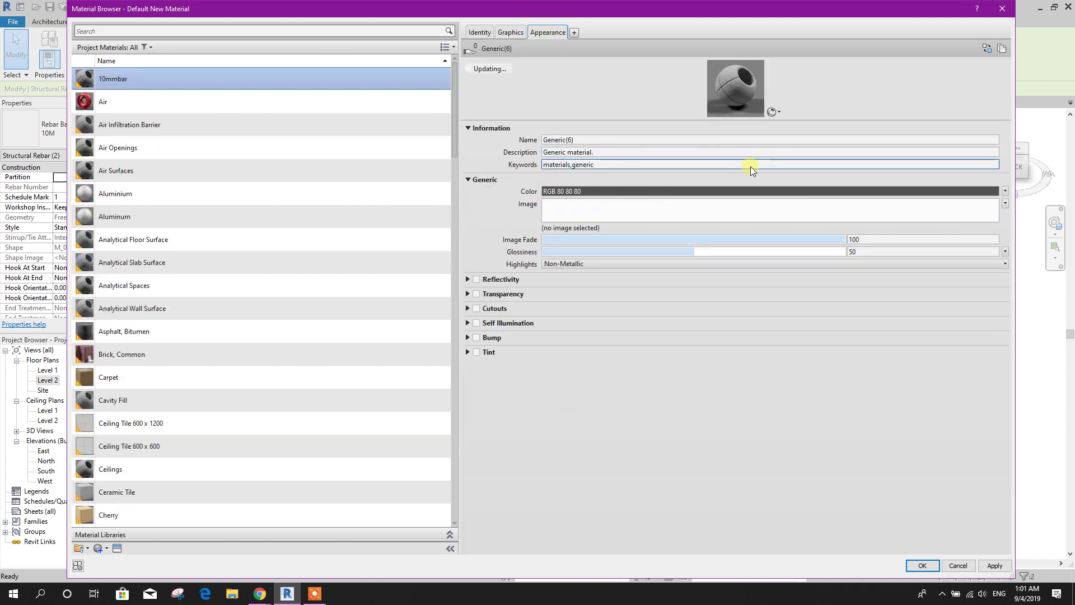
click(99, 547)
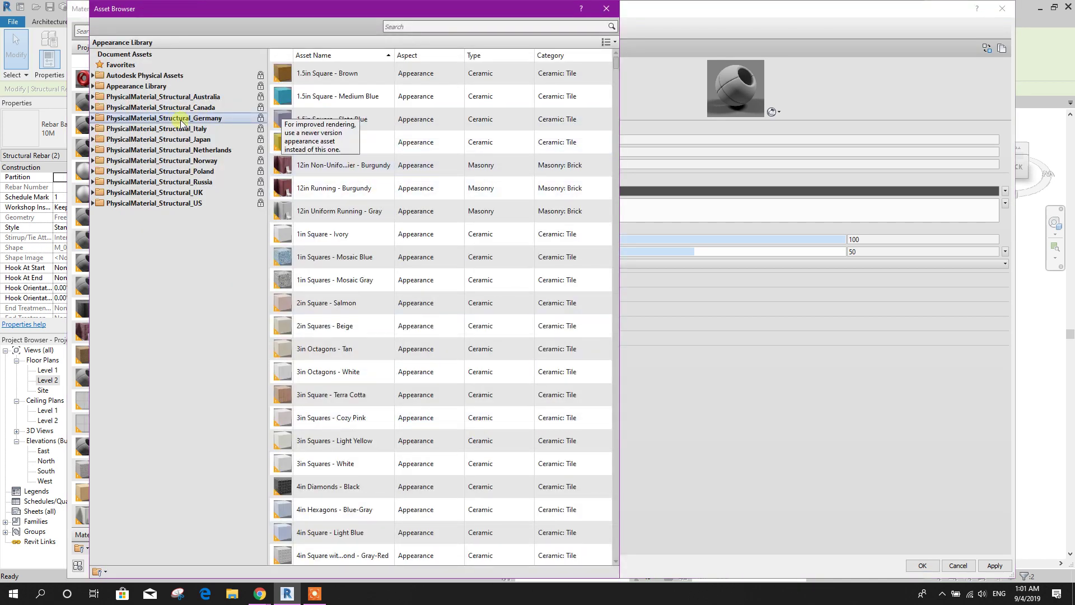
click(93, 86)
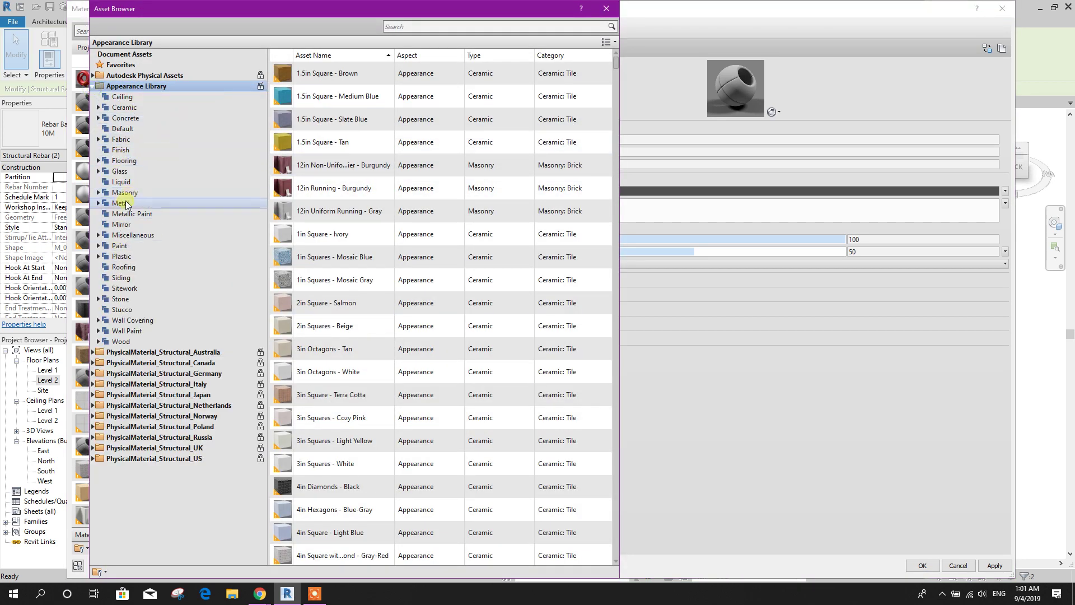
click(98, 204)
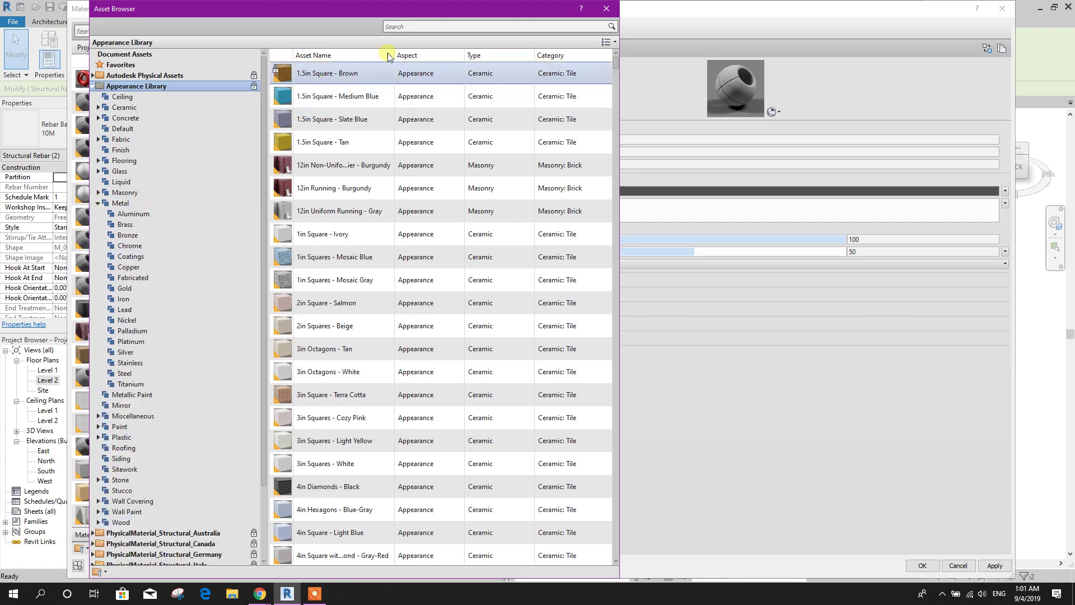
click(420, 25)
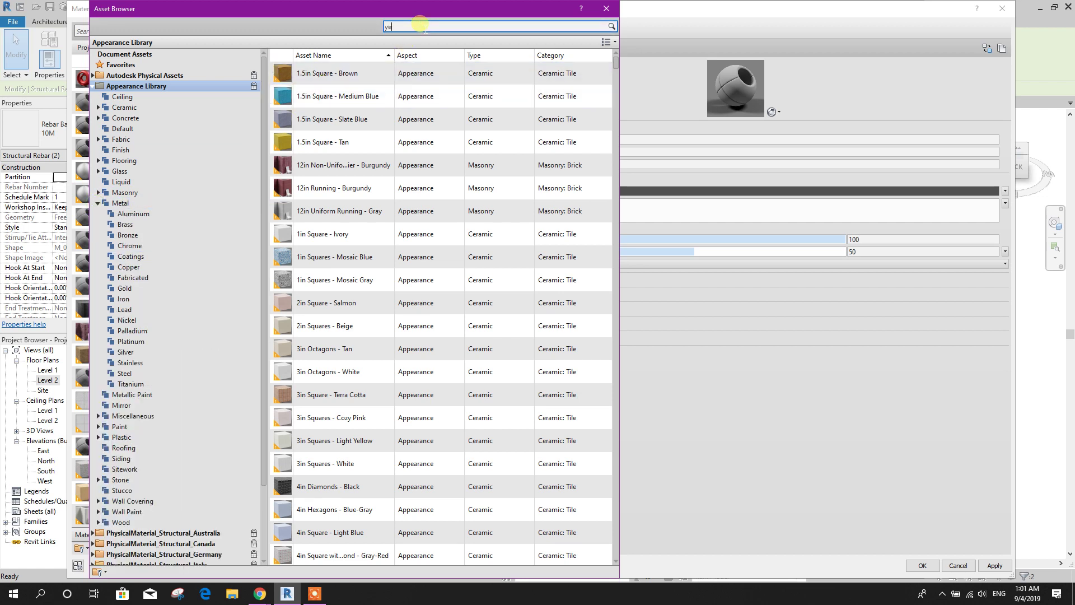
text(yellow)
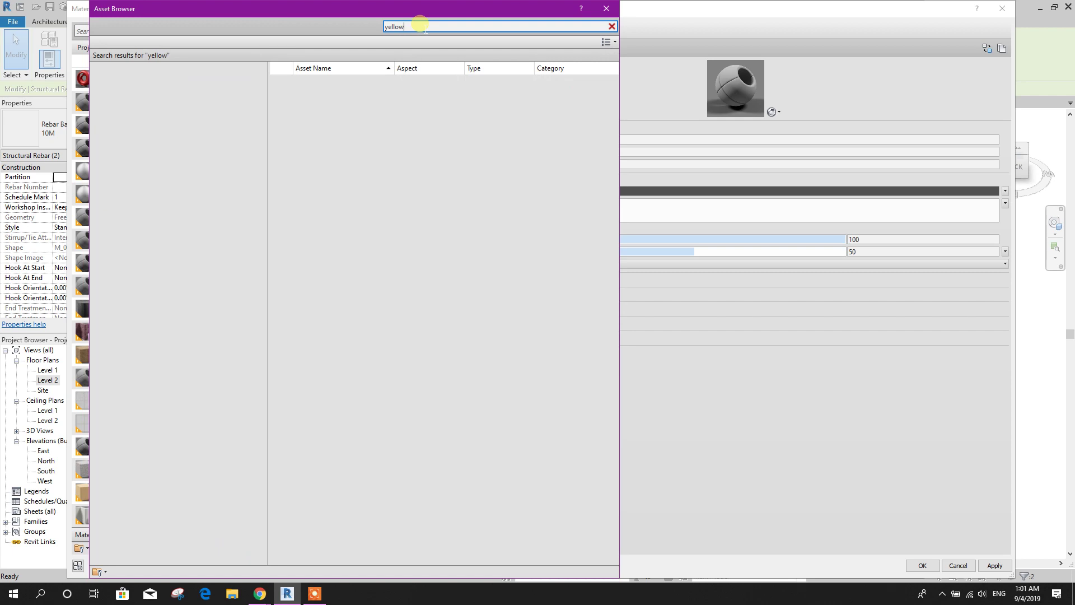
scroll(356, 376, down, 3)
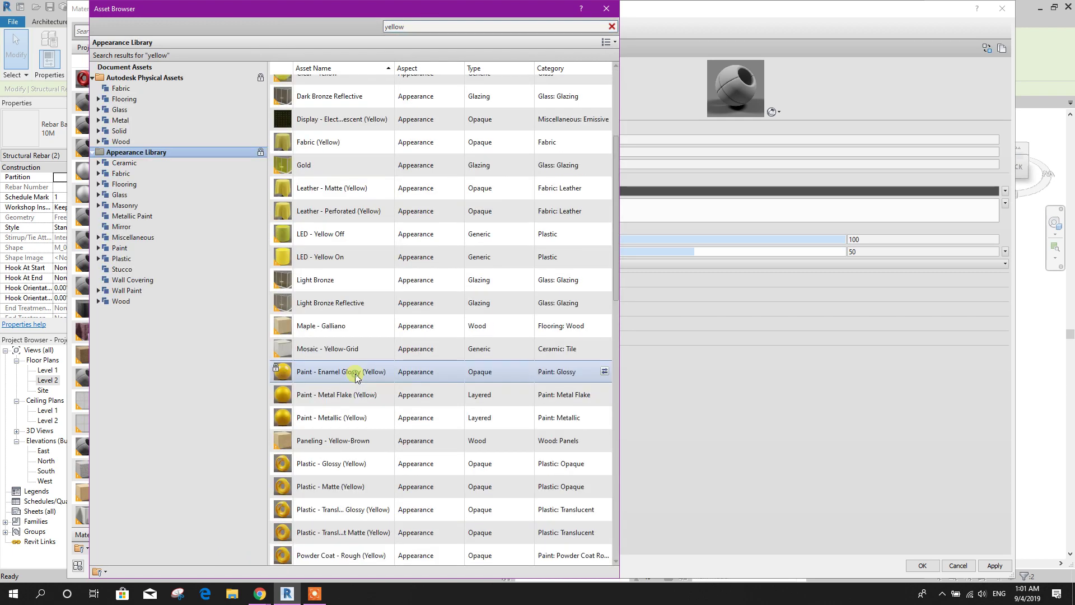
double_click(356, 372)
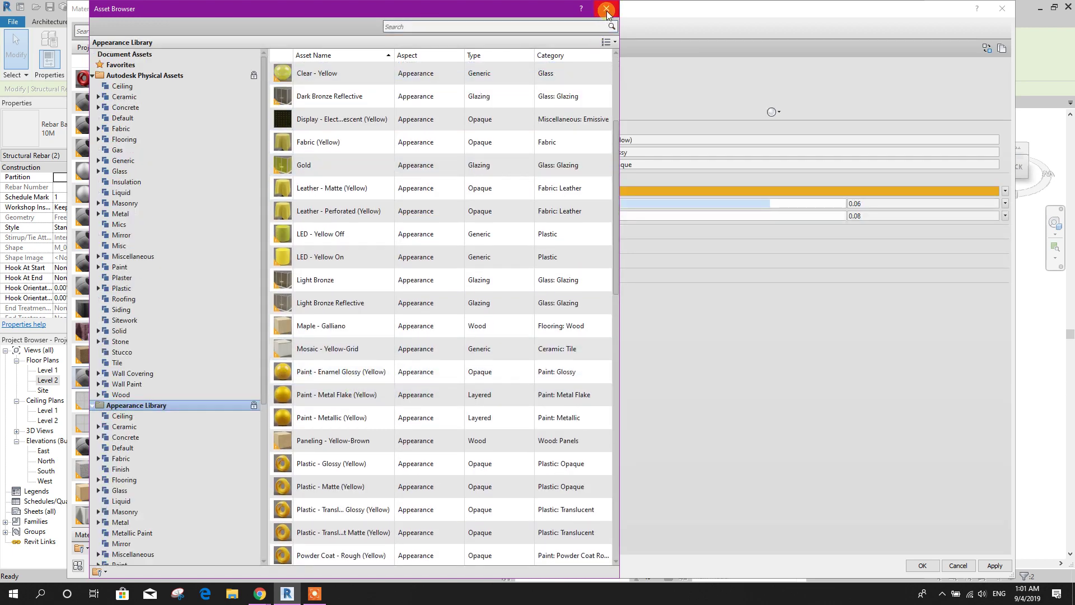
click(606, 8)
Tick Use Render Appearance, confirm both dialogs and clear the rebar selection.
click(515, 33)
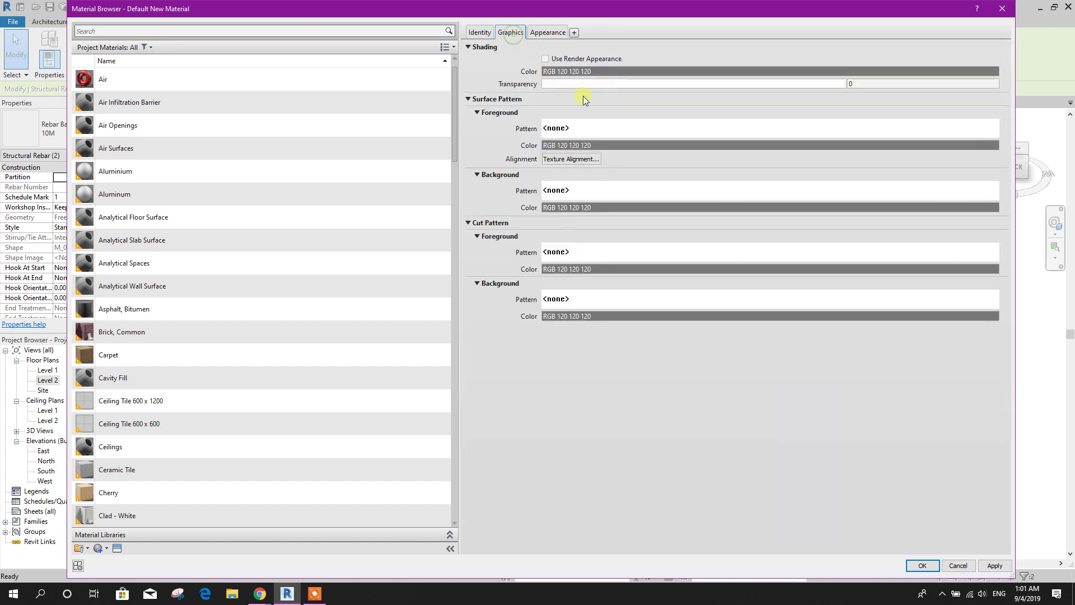
click(546, 60)
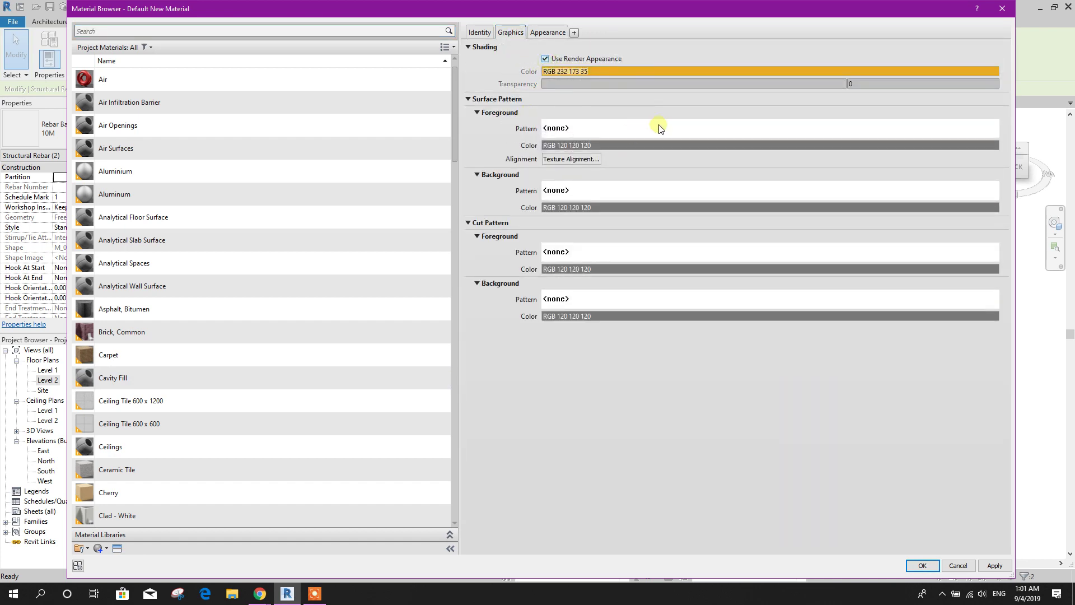
click(923, 565)
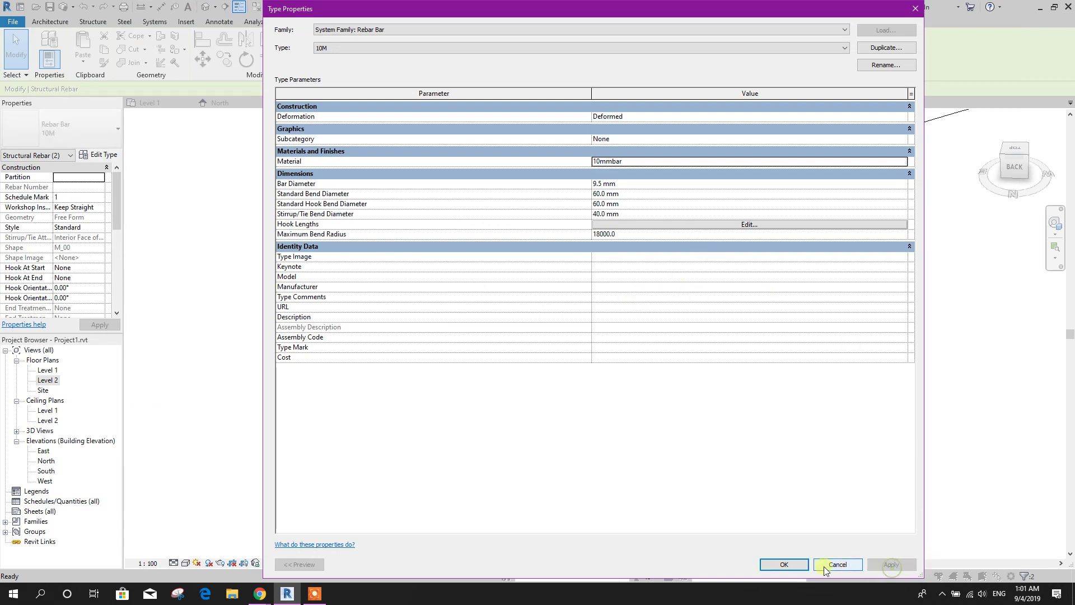
click(786, 565)
key(Escape)
scroll(569, 424, down, 6)
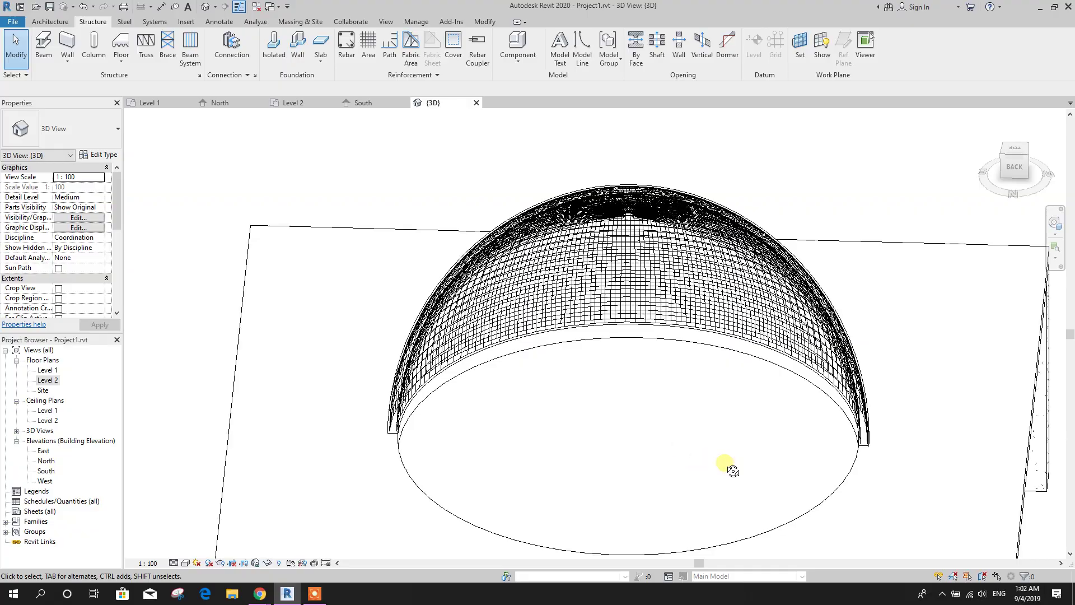
Select a dome rebar set along with all rebar of its type in the project.
shift+middle_drag(734, 470, 689, 391)
scroll(756, 191, up, 5)
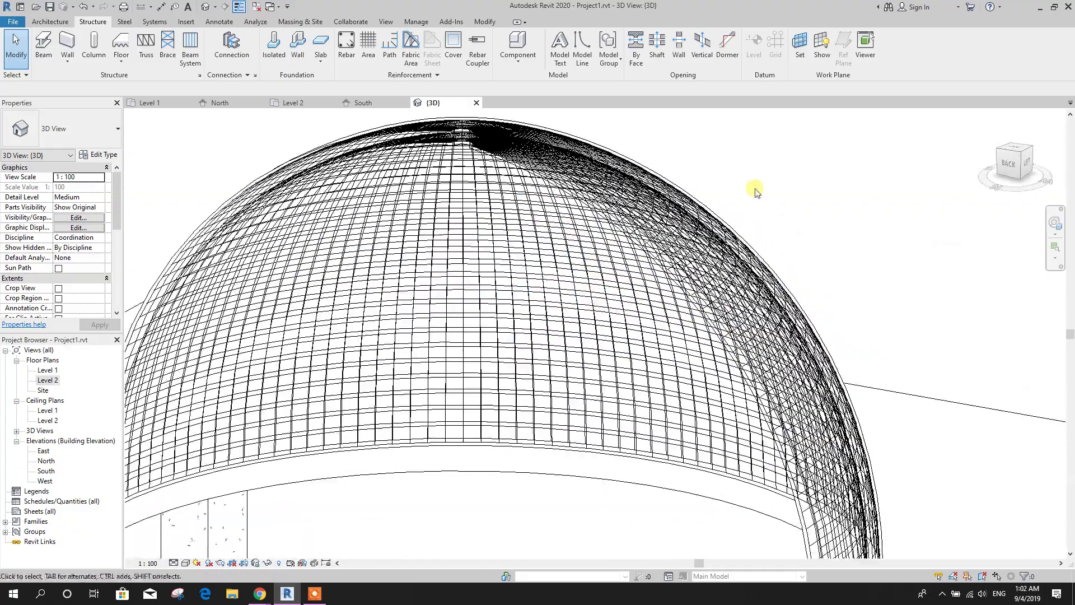
shift+middle_drag(516, 224, 252, 434)
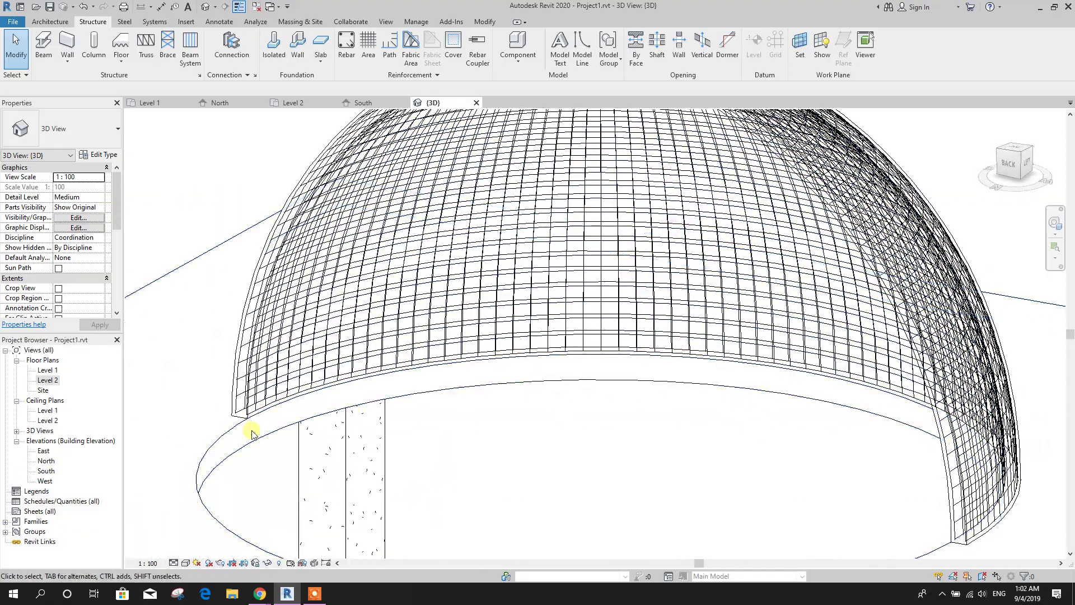
scroll(252, 434, up, 3)
scroll(245, 411, up, 2)
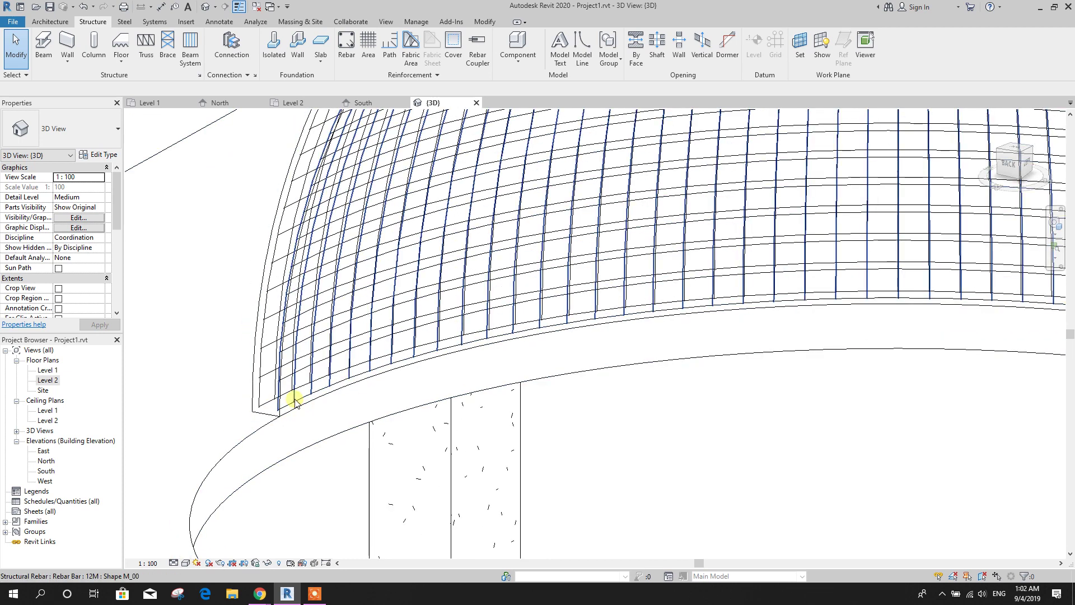
click(295, 403)
right_click(295, 402)
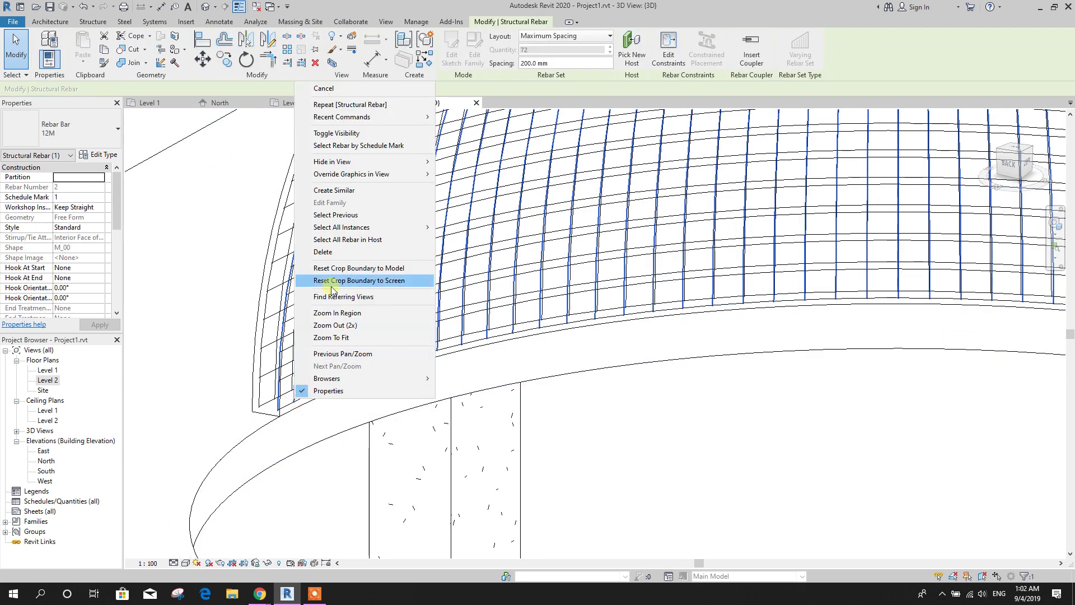
mouse_move(414, 227)
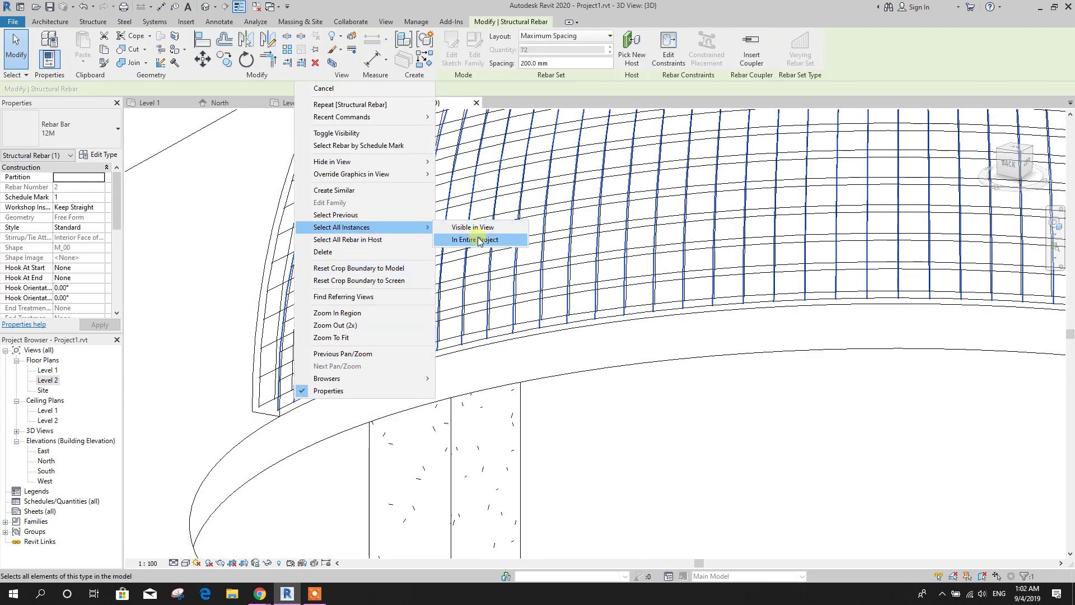
click(479, 240)
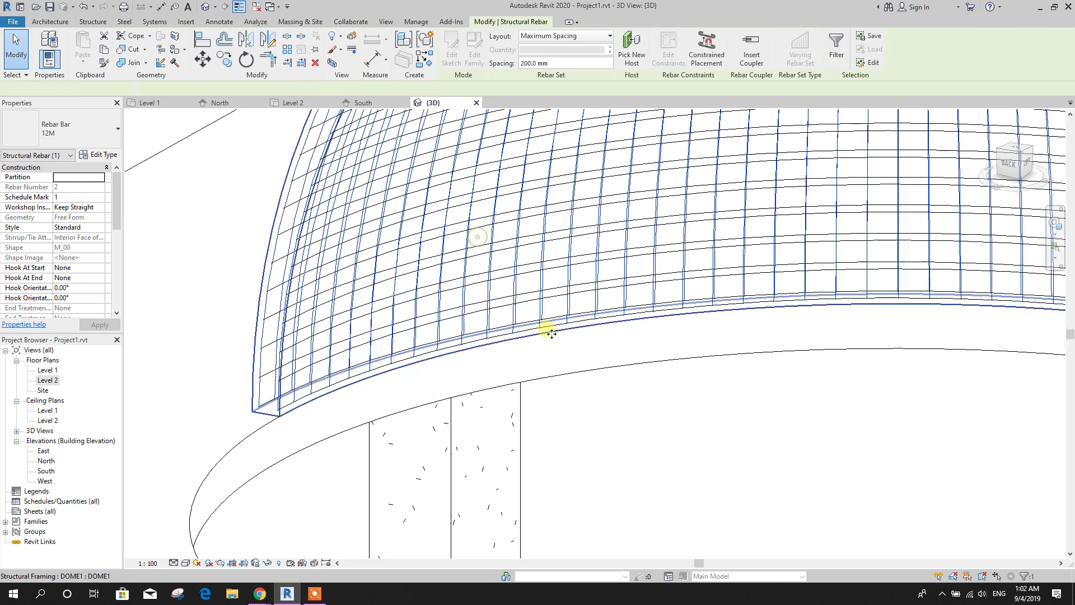
Add the remaining dome rebar sets to make four selected.
ctrl+click(281, 379)
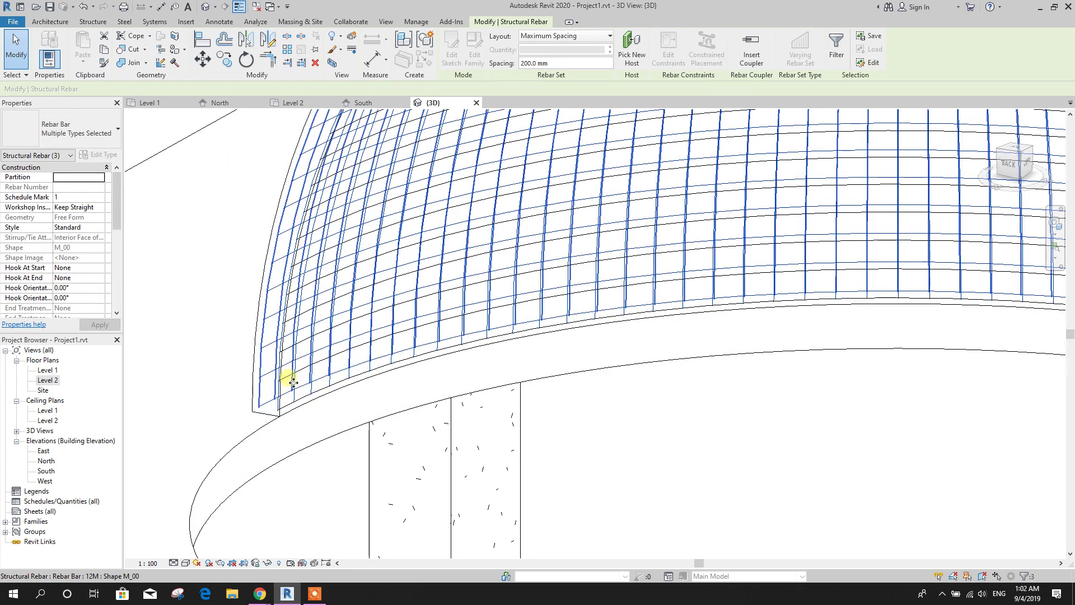
scroll(286, 383, up, 3)
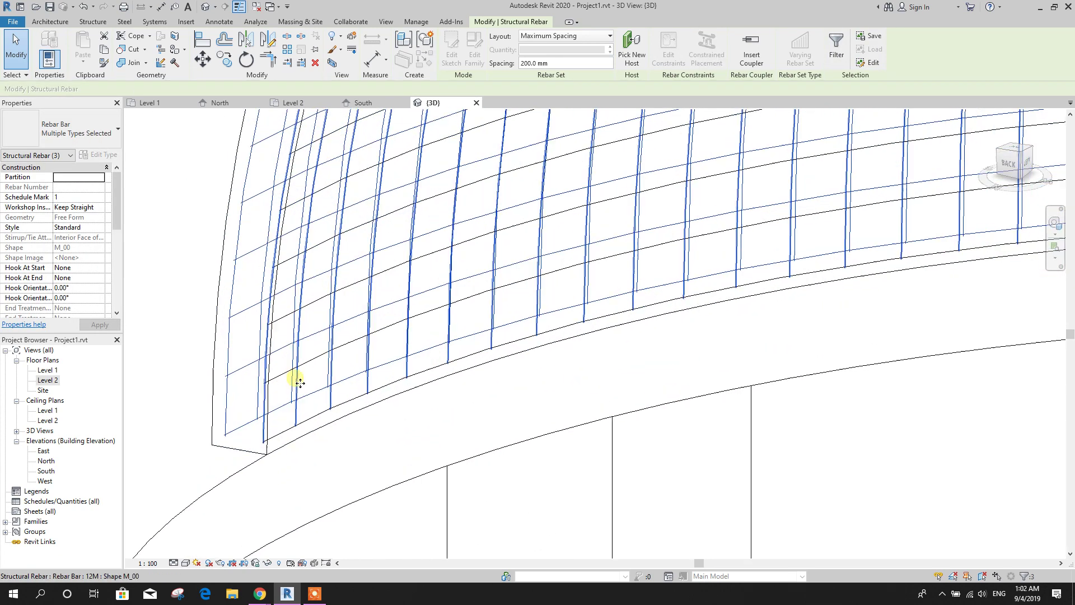
ctrl+click(323, 360)
scroll(432, 379, down, 5)
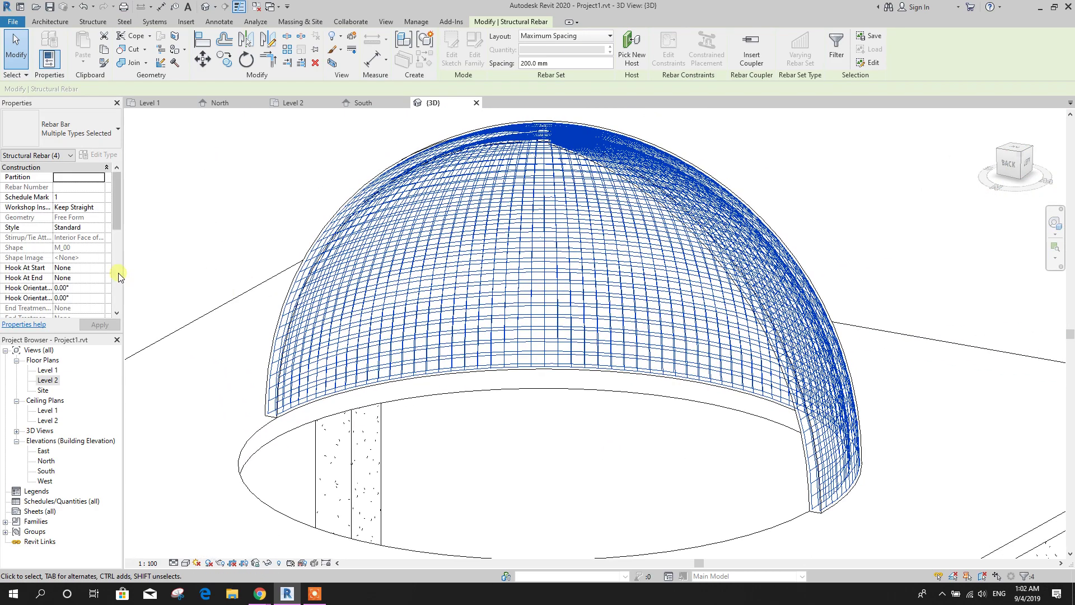
scroll(100, 283, down, 4)
Set the selected rebar to view as solid in the {3D} view.
click(90, 270)
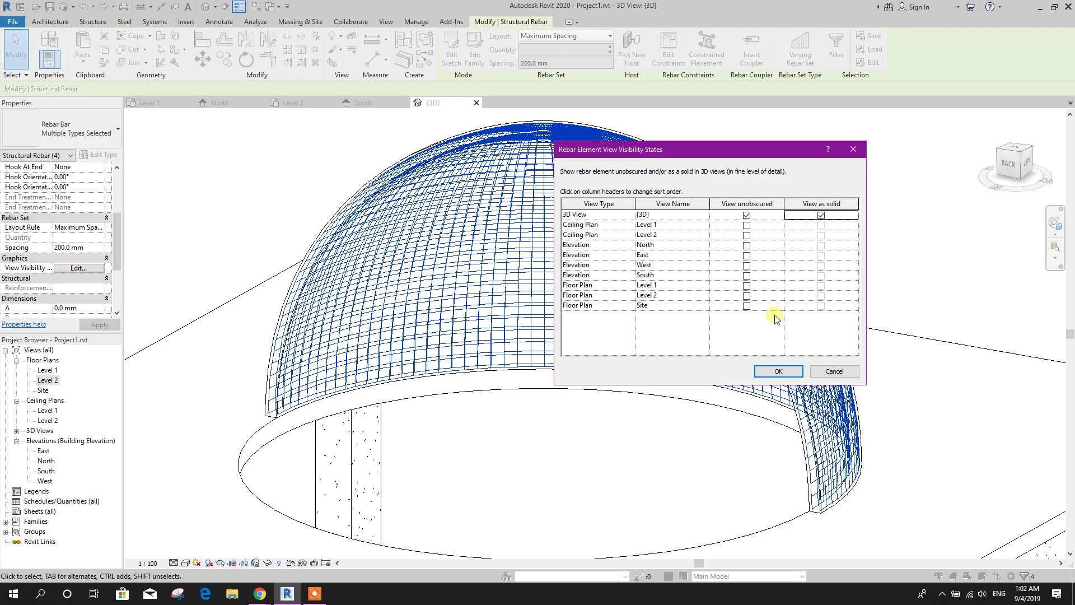
click(779, 371)
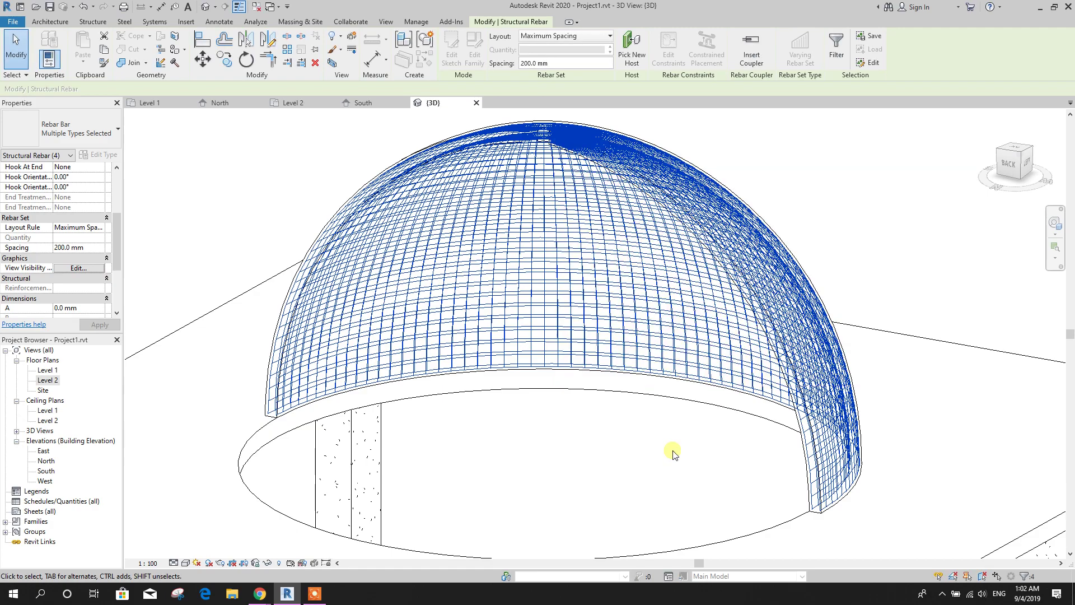
click(875, 189)
shift+middle_drag(570, 288, 500, 422)
Set the 3D view's detail level to Fine.
click(174, 563)
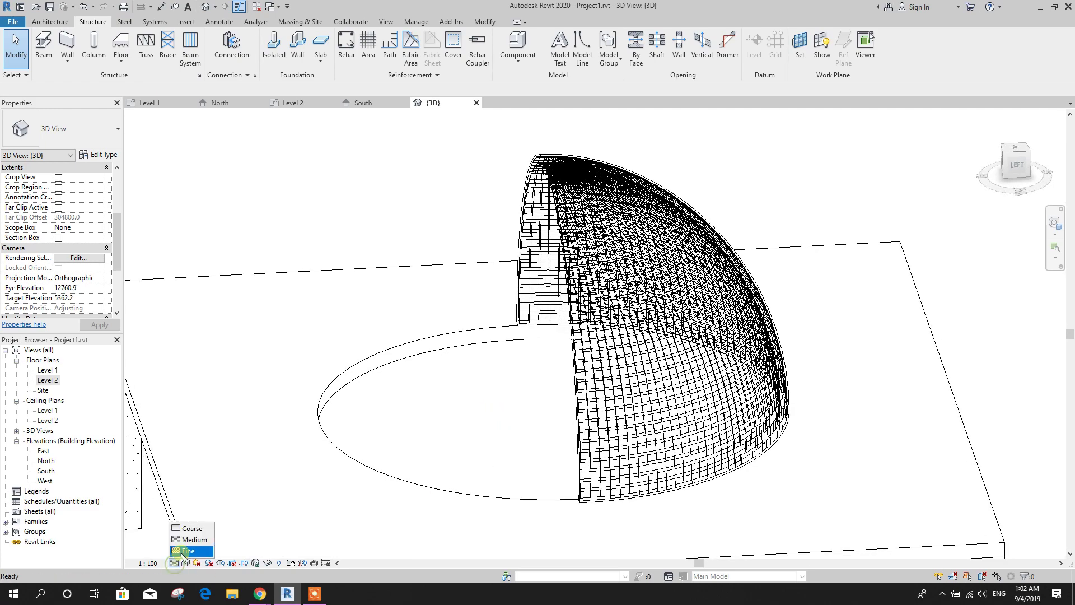
click(188, 553)
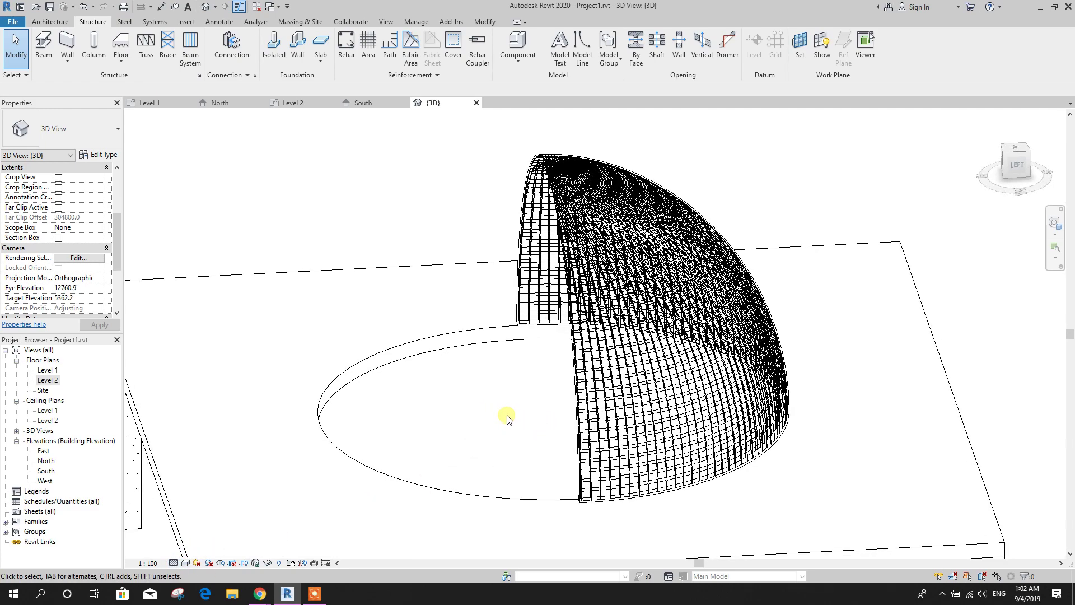
shift+middle_drag(530, 418, 519, 365)
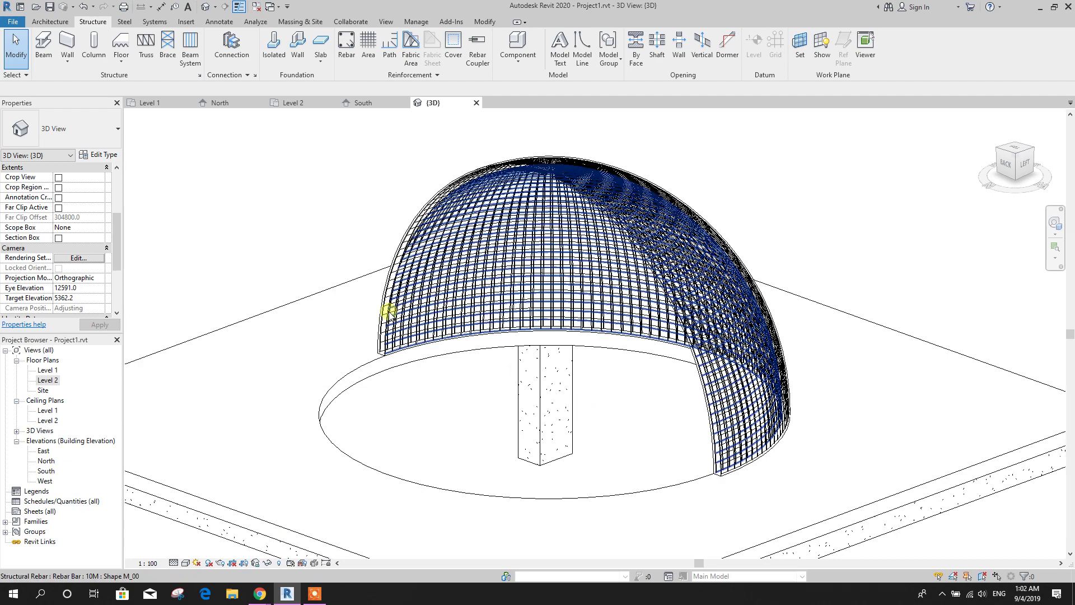
scroll(391, 308, up, 5)
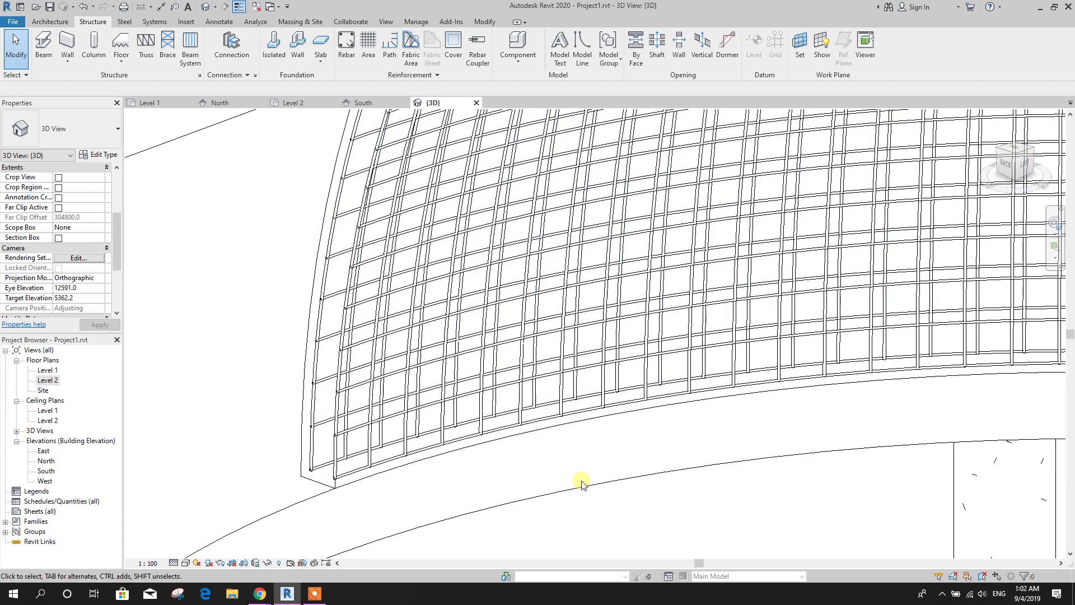
scroll(542, 432, down, 6)
middle_drag(529, 427, 537, 453)
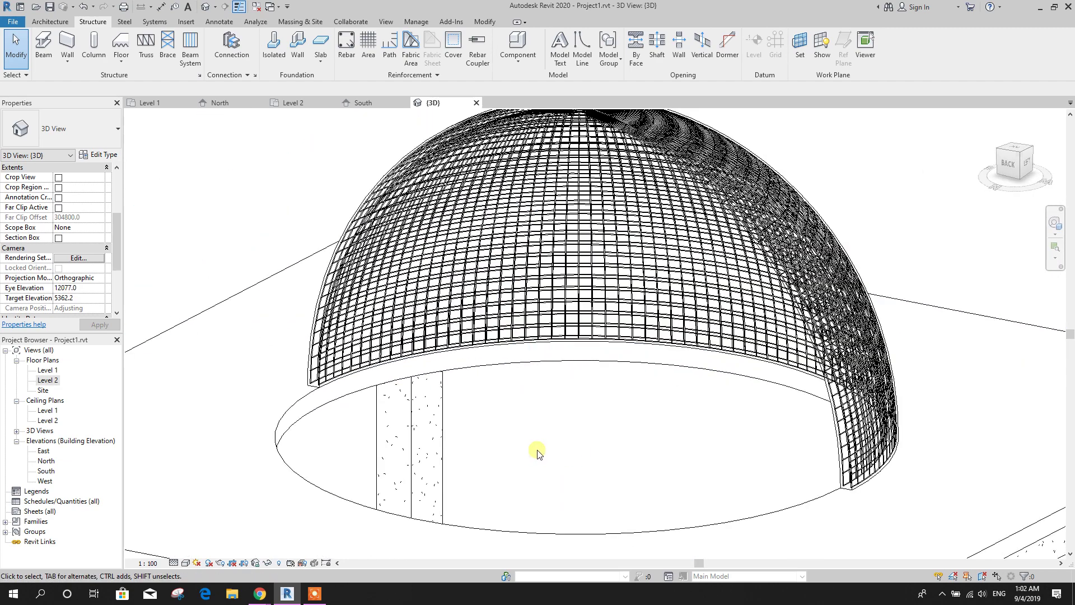
Switch the 3D view to the Realistic visual style.
click(185, 563)
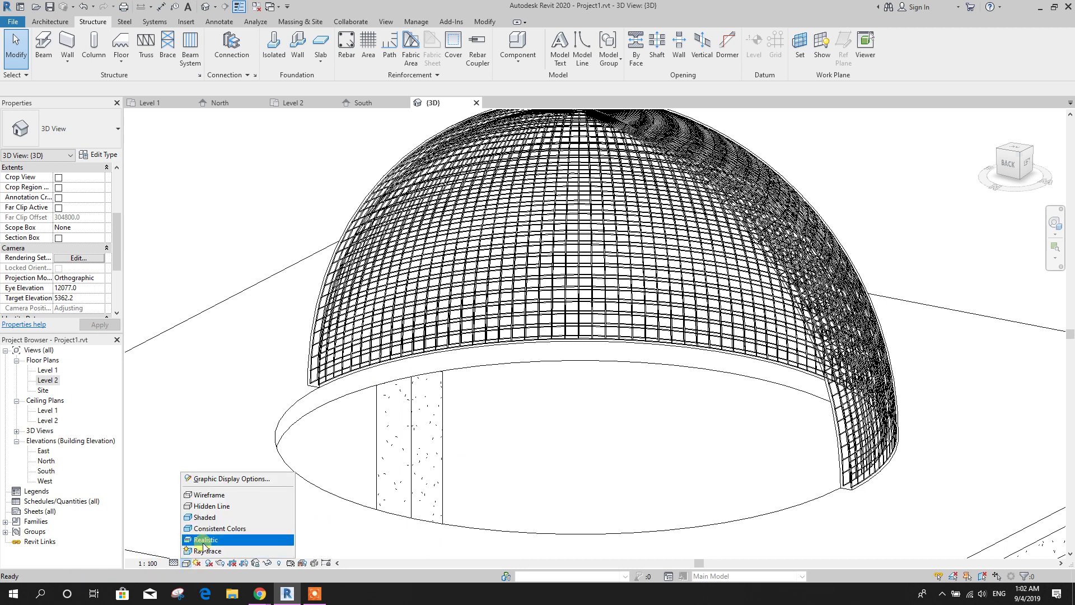
click(204, 541)
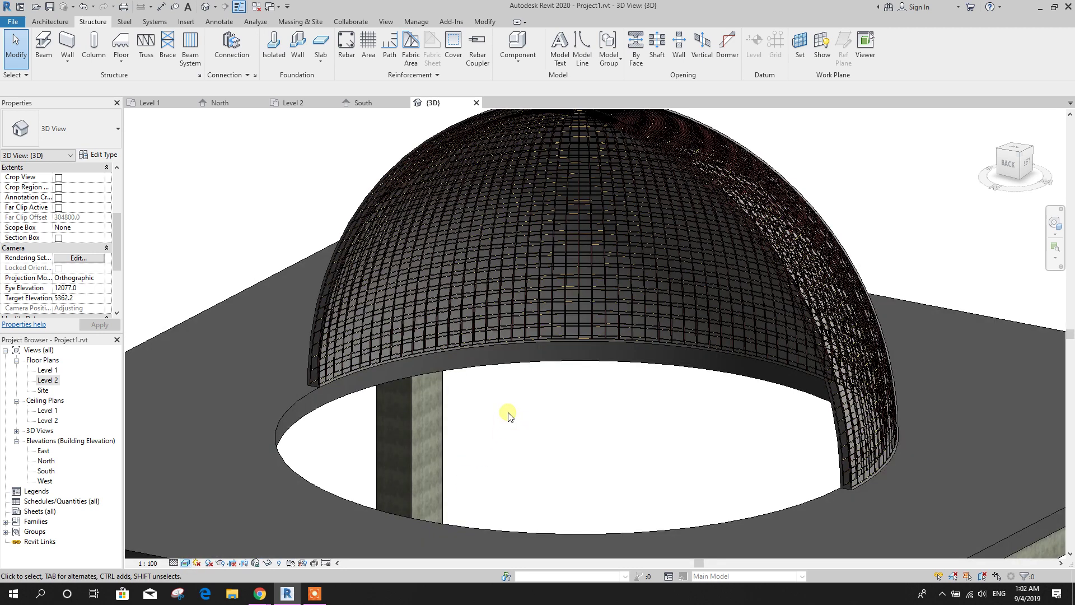
scroll(314, 451, up, 5)
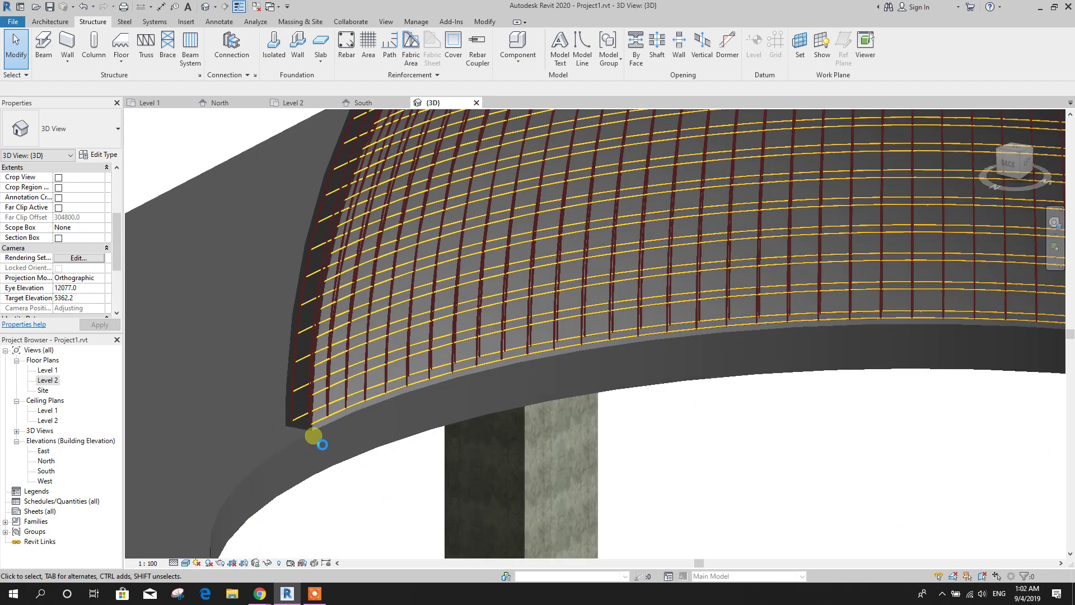
scroll(314, 436, up, 2)
scroll(288, 380, down, 1)
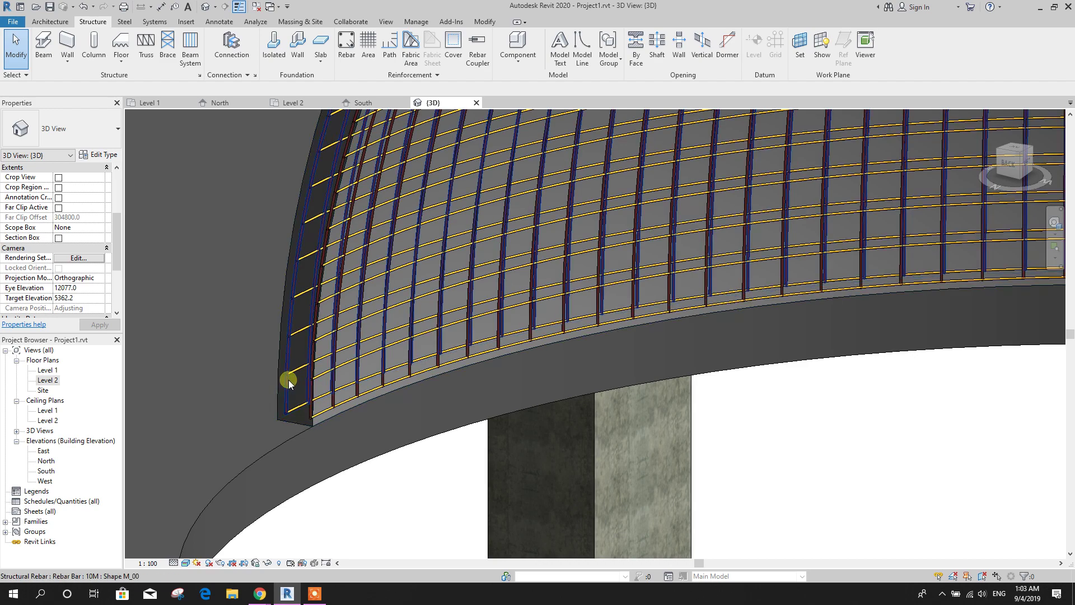
click(309, 426)
shift+middle_drag(310, 426, 411, 461)
Override the concrete dome's surface transparency to 50 in the 3D view.
scroll(420, 452, down, 4)
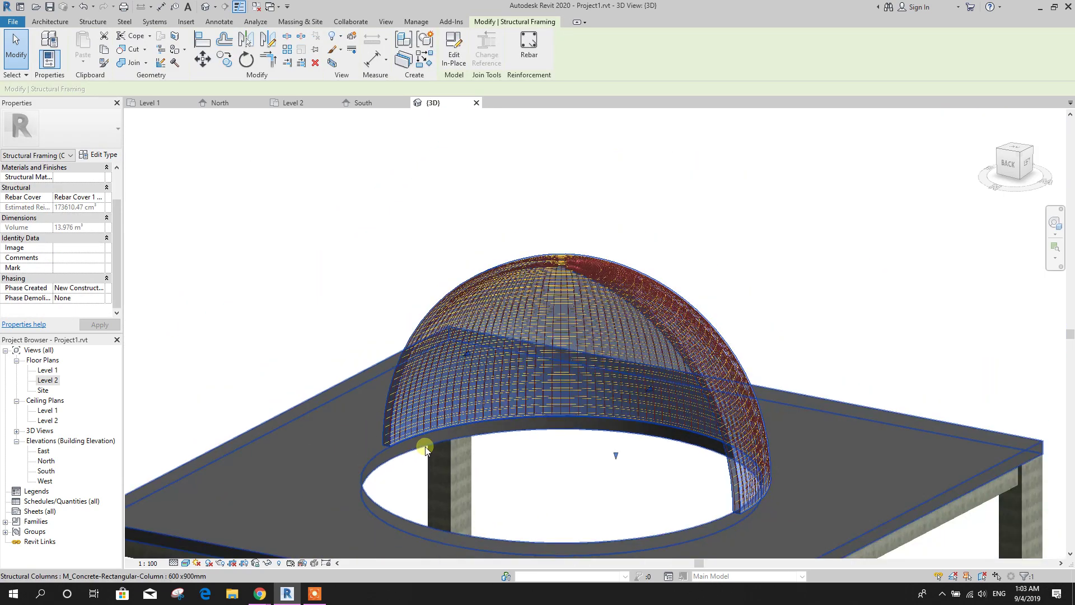
scroll(715, 331, up, 2)
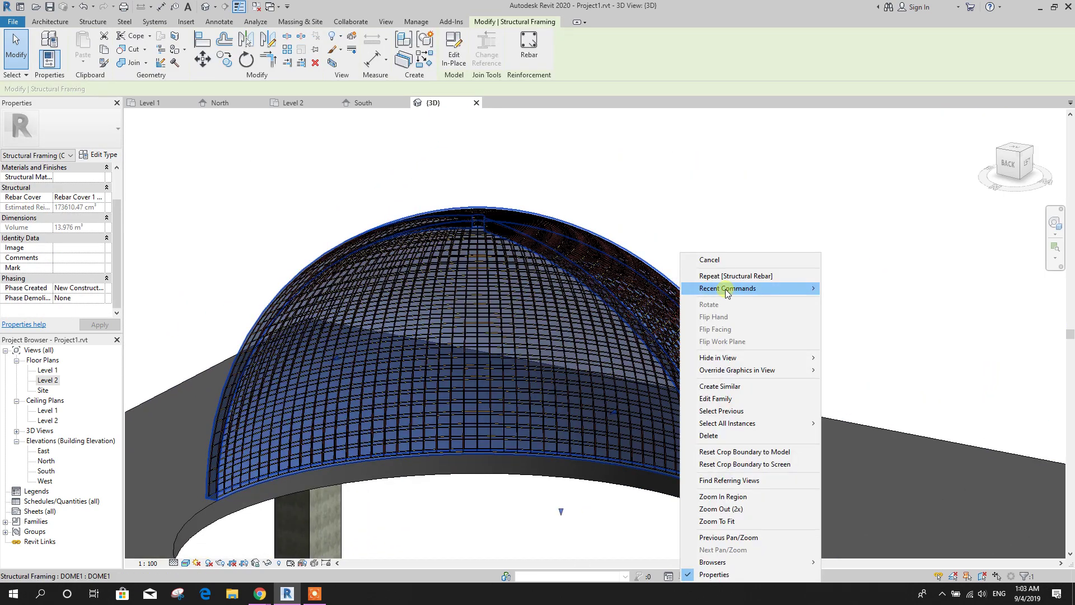
mouse_move(754, 370)
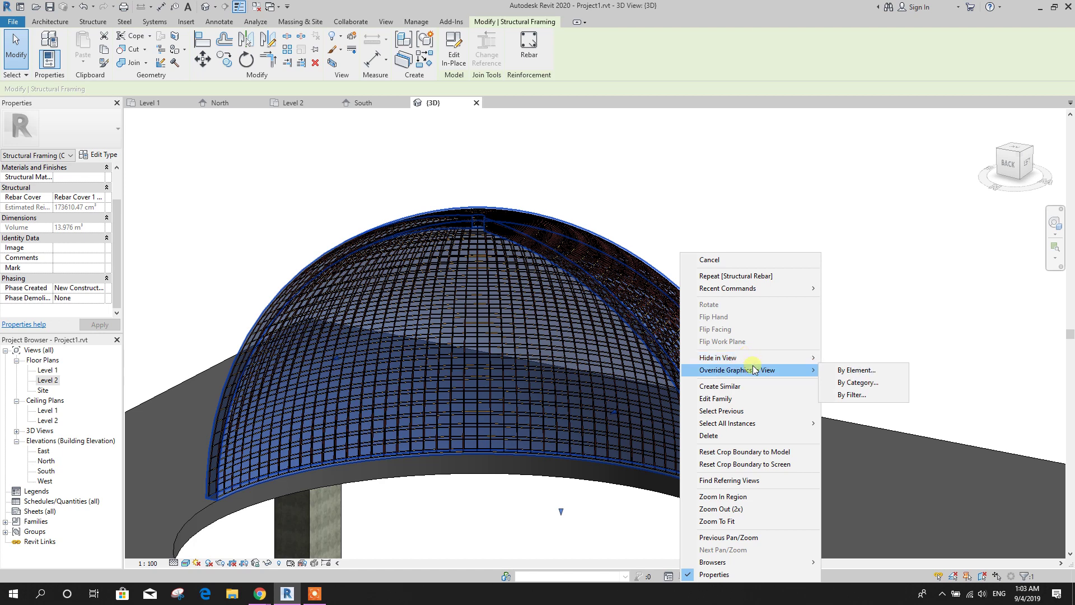
click(863, 372)
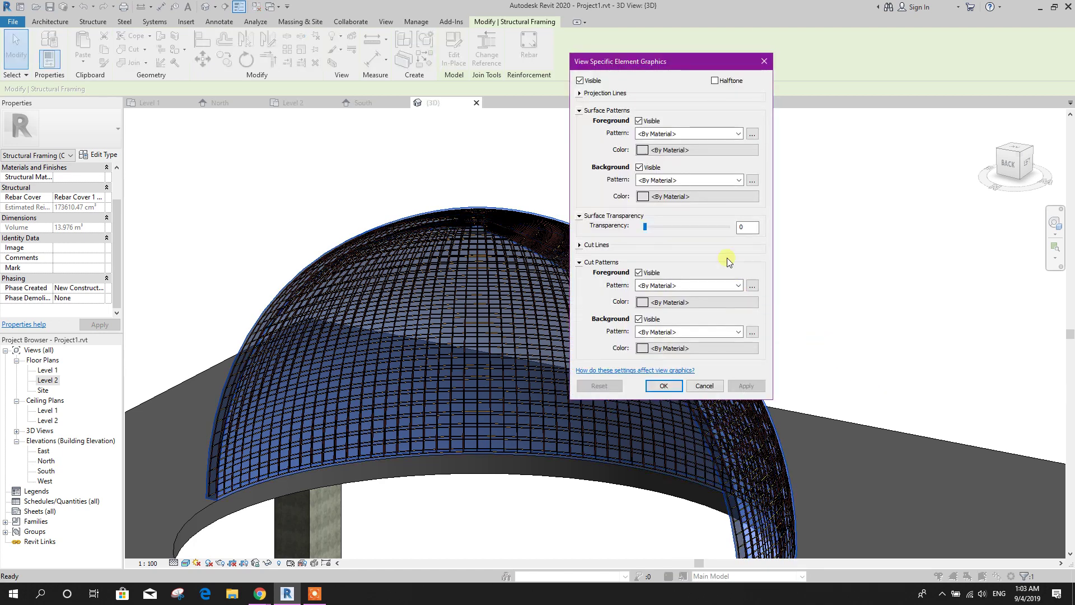
drag(679, 61, 800, 70)
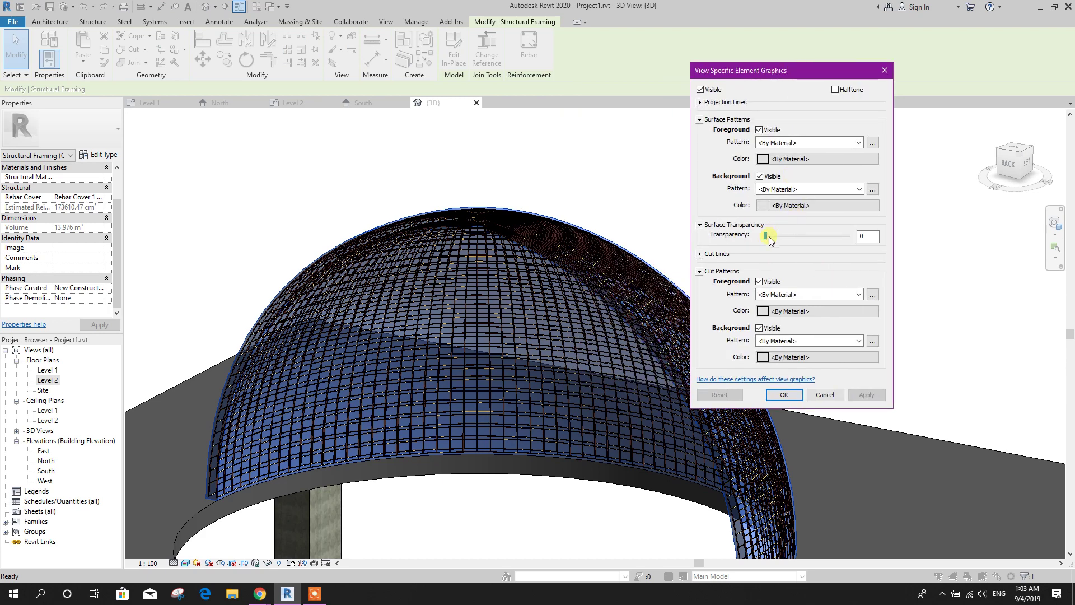
drag(768, 236, 795, 239)
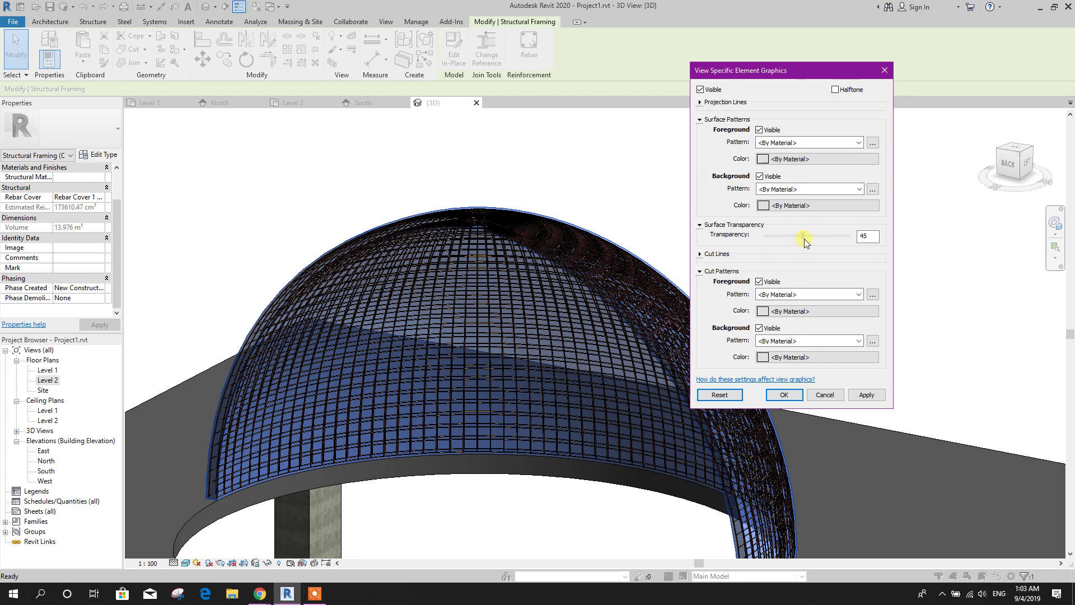
drag(805, 239, 806, 239)
click(867, 396)
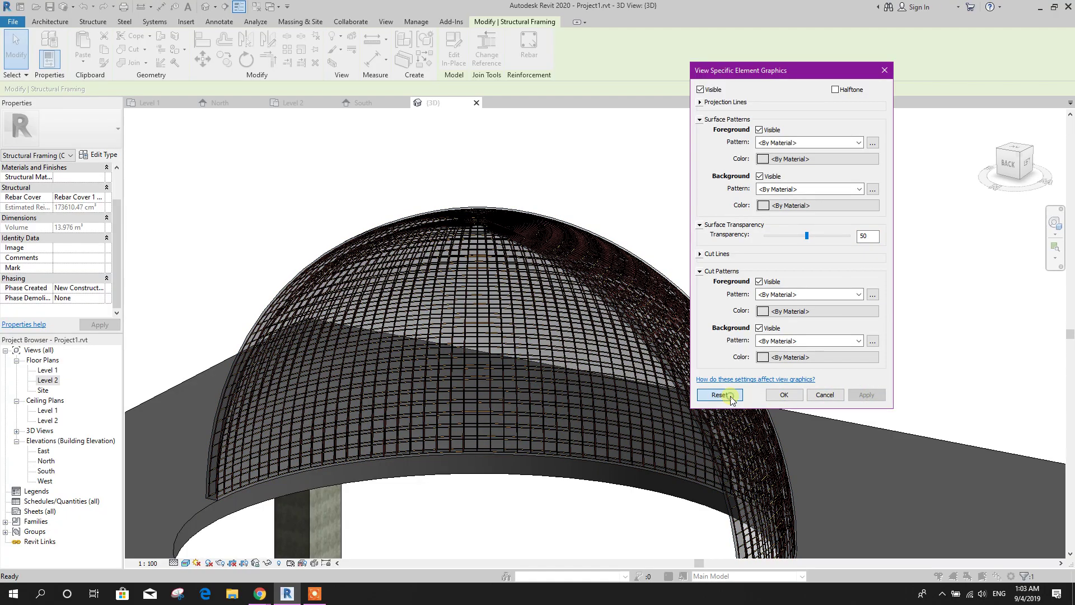
click(782, 396)
click(847, 296)
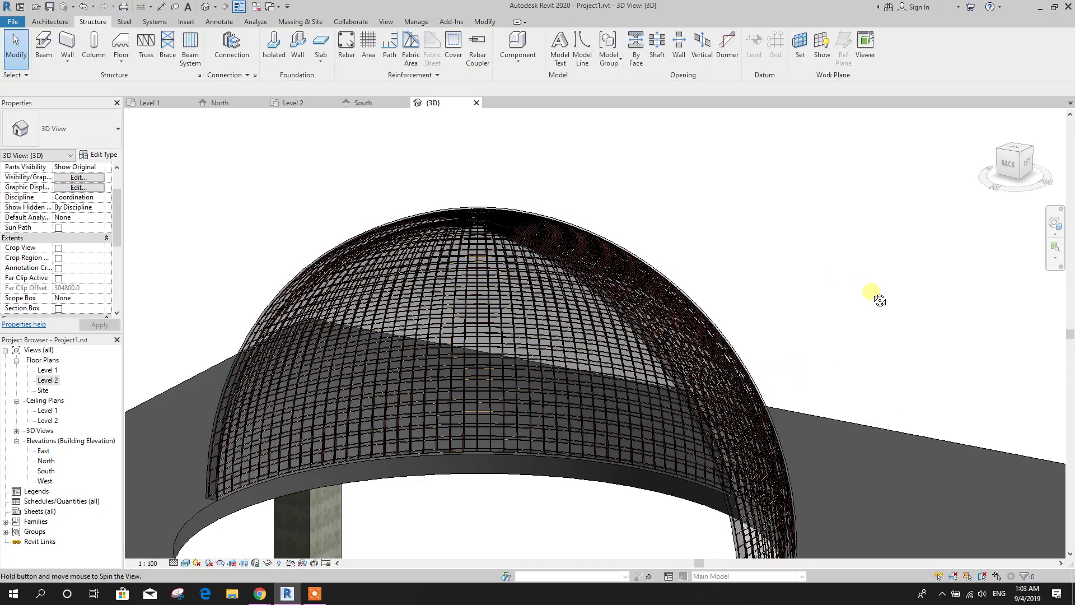
shift+middle_drag(879, 295, 799, 235)
shift+middle_drag(838, 288, 761, 266)
On the Level 2 plan, window-select the rebar along the lower half-arc.
double_click(48, 379)
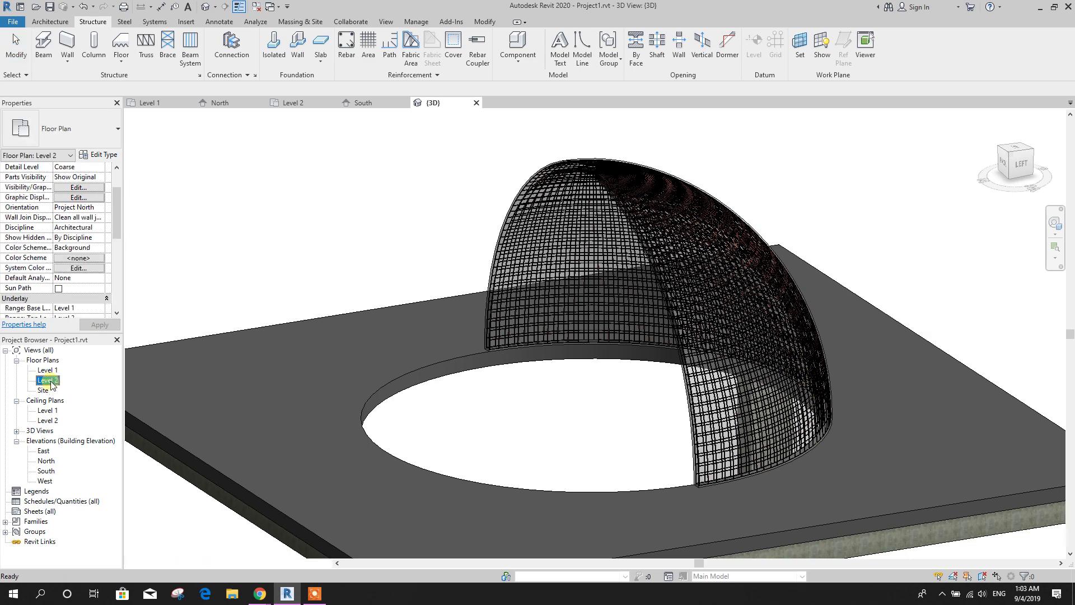
scroll(439, 313, up, 2)
drag(432, 292, 746, 441)
scroll(705, 414, up, 1)
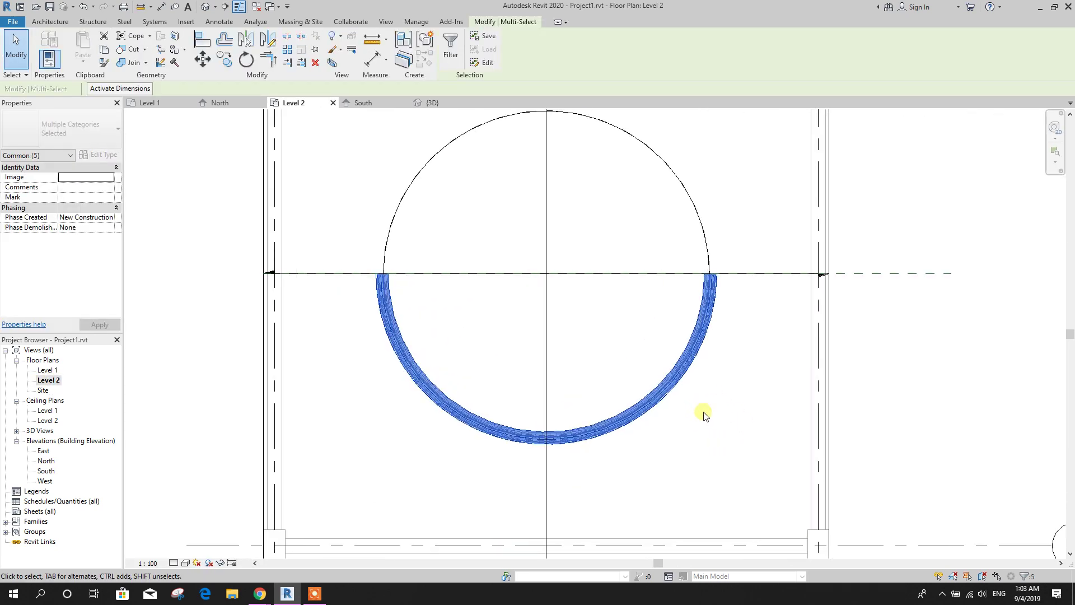
scroll(439, 324, up, 2)
scroll(440, 324, down, 1)
middle_drag(439, 324, 442, 351)
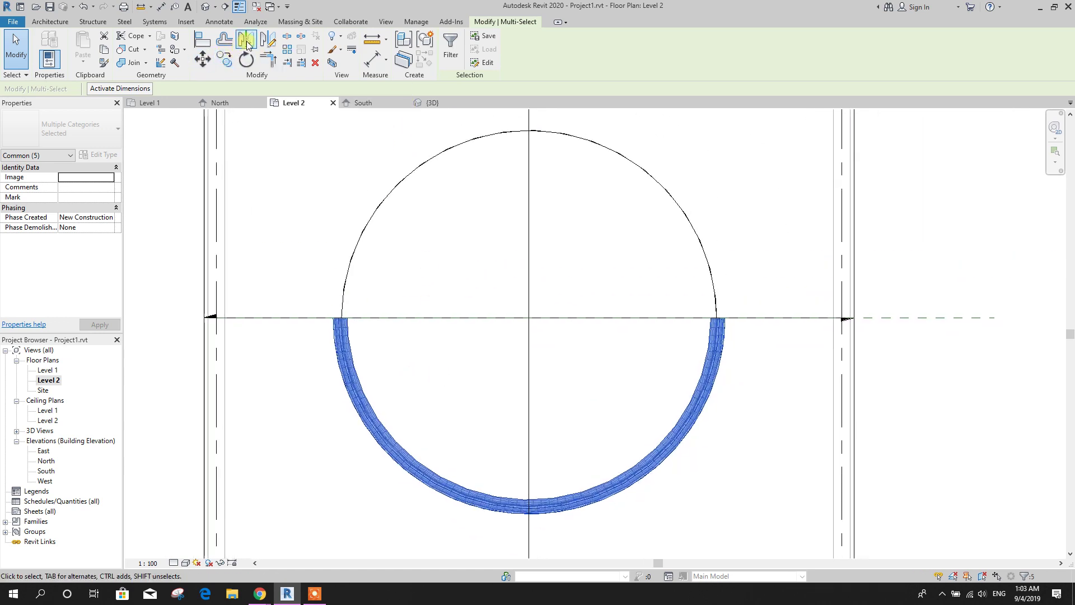
Mirror-copy the arc rebar across the horizontal axis line, then return to 3D.
click(247, 42)
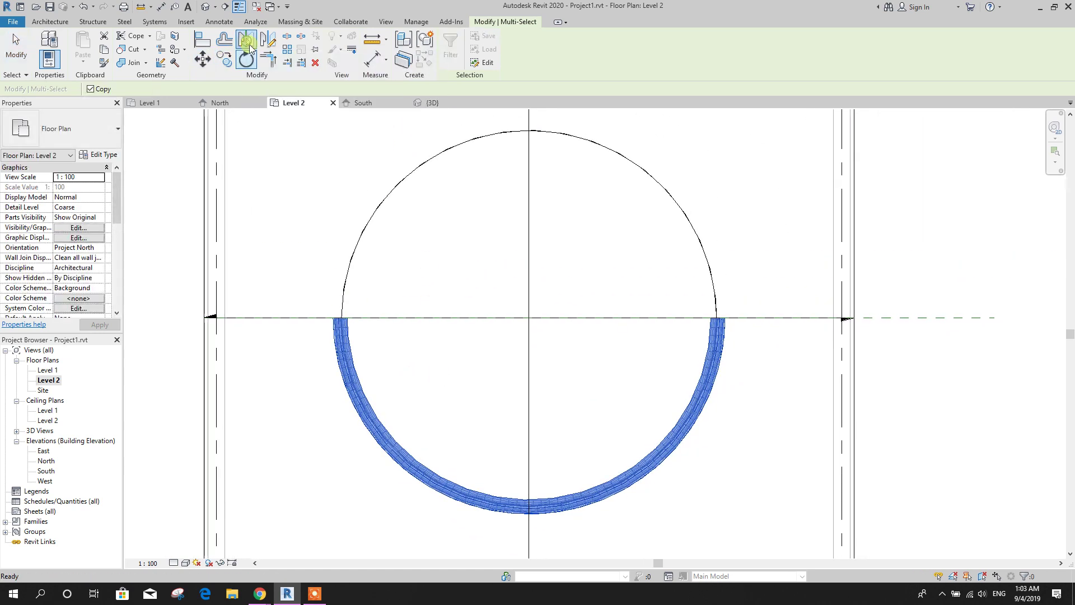
click(554, 353)
click(623, 233)
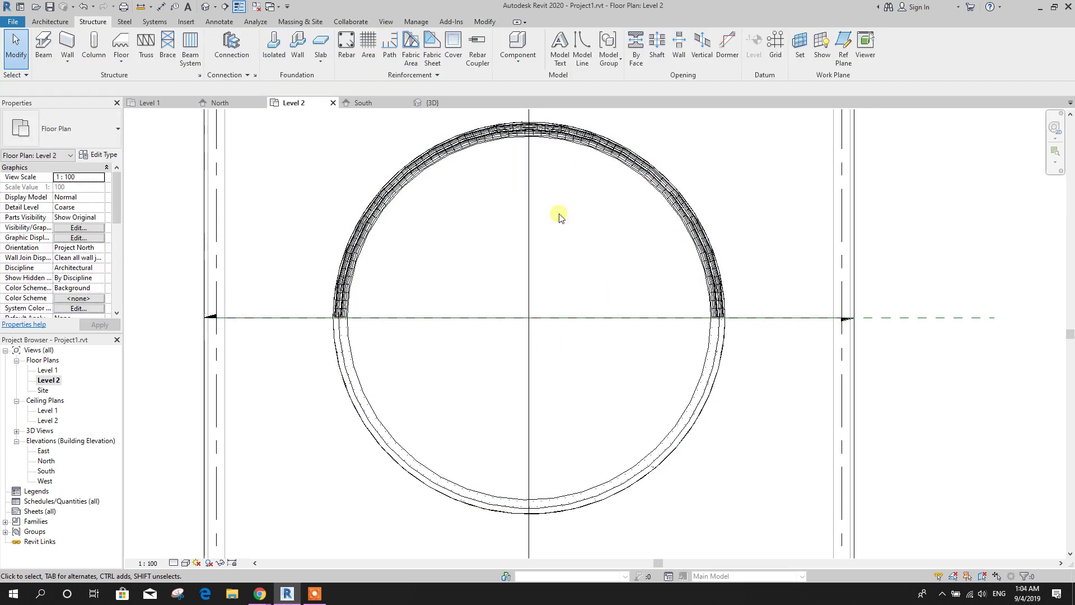
scroll(559, 216, down, 2)
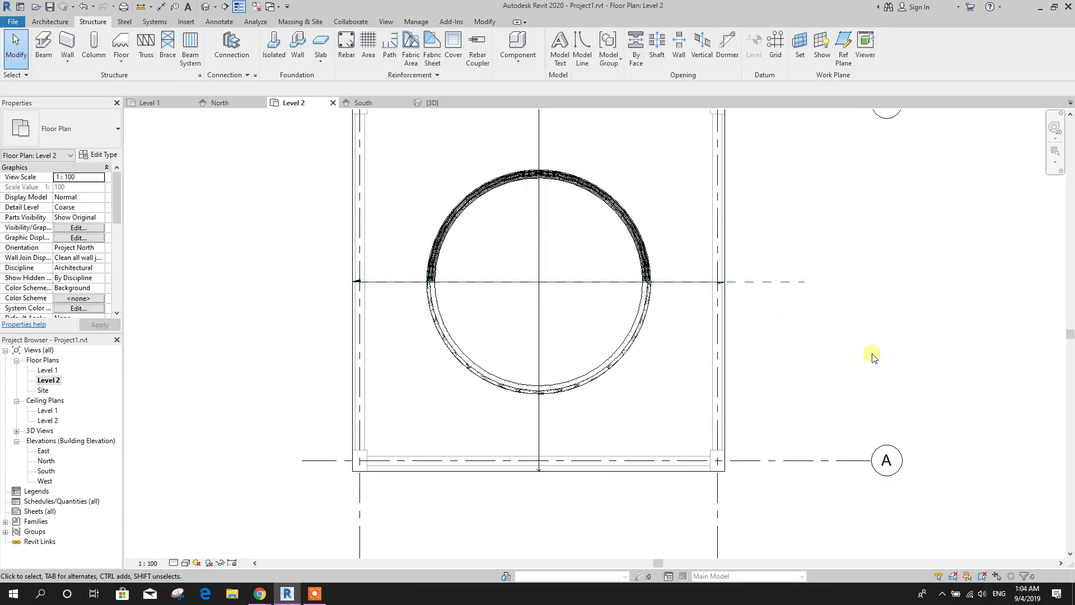
click(431, 103)
Select the dome's rebar sets, including the vertical bars.
scroll(686, 317, down, 1)
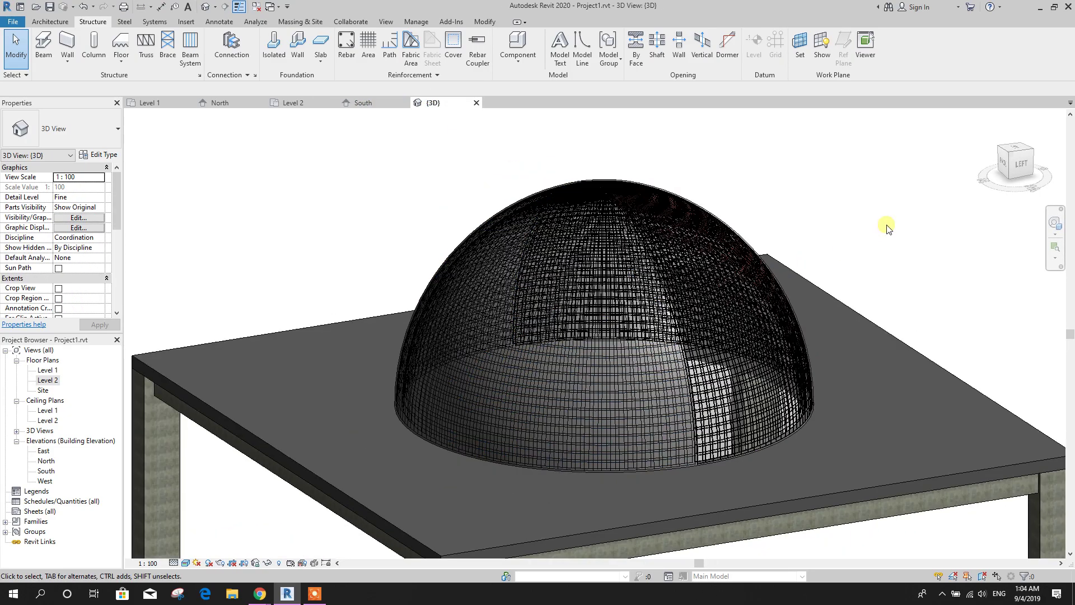
shift+middle_drag(932, 272, 667, 405)
scroll(622, 398, up, 5)
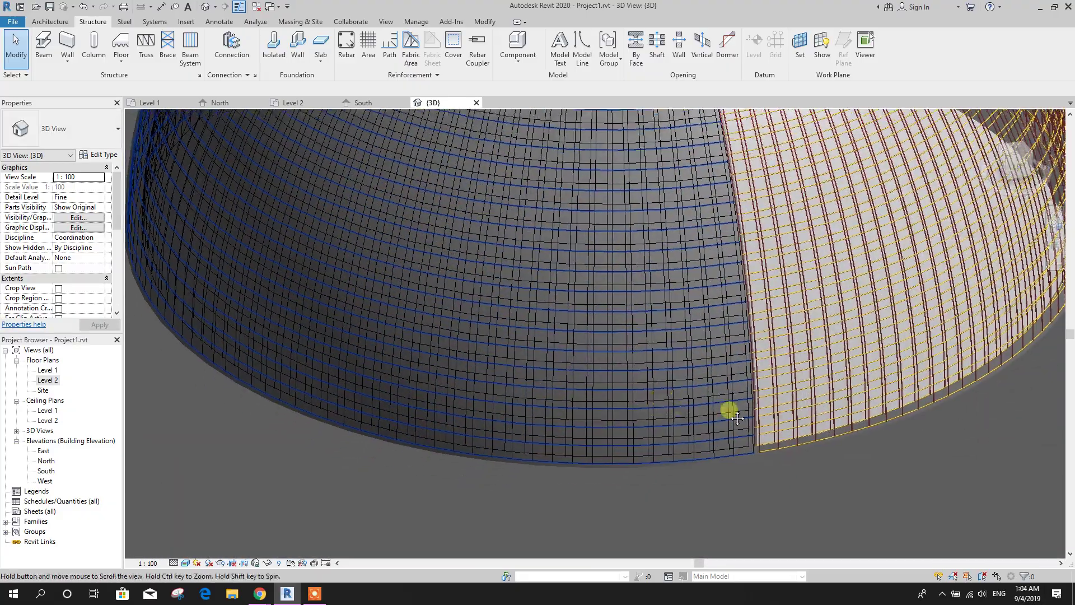
scroll(733, 469, up, 2)
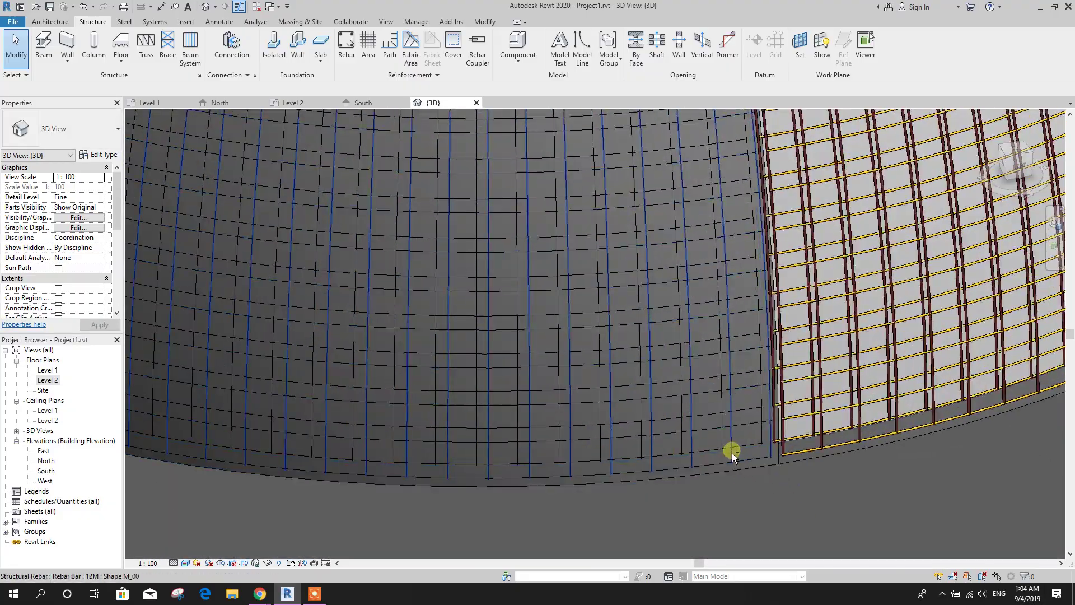
click(730, 447)
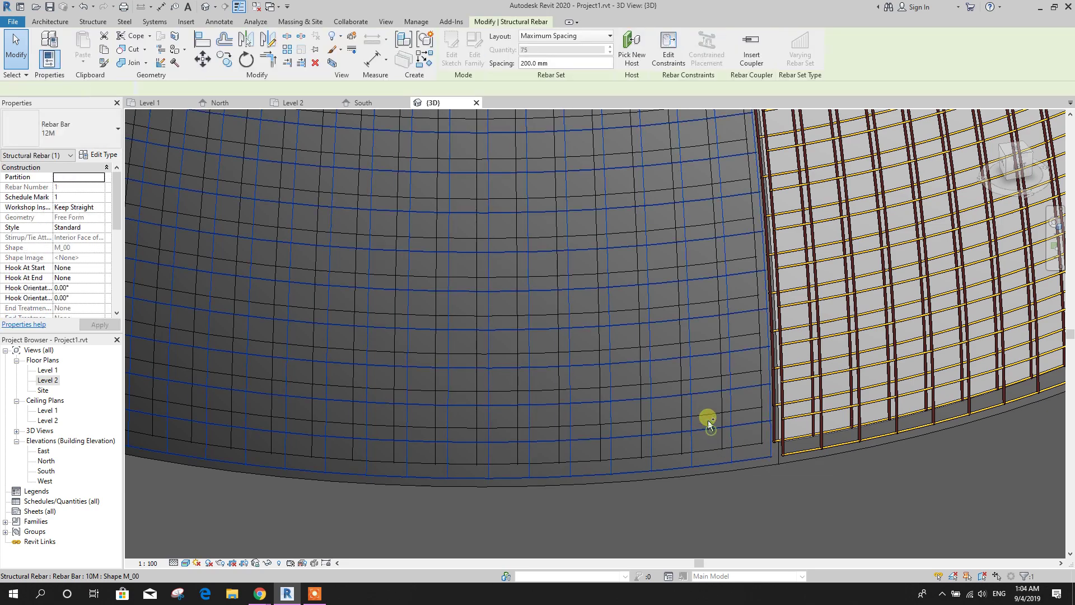
ctrl+click(681, 426)
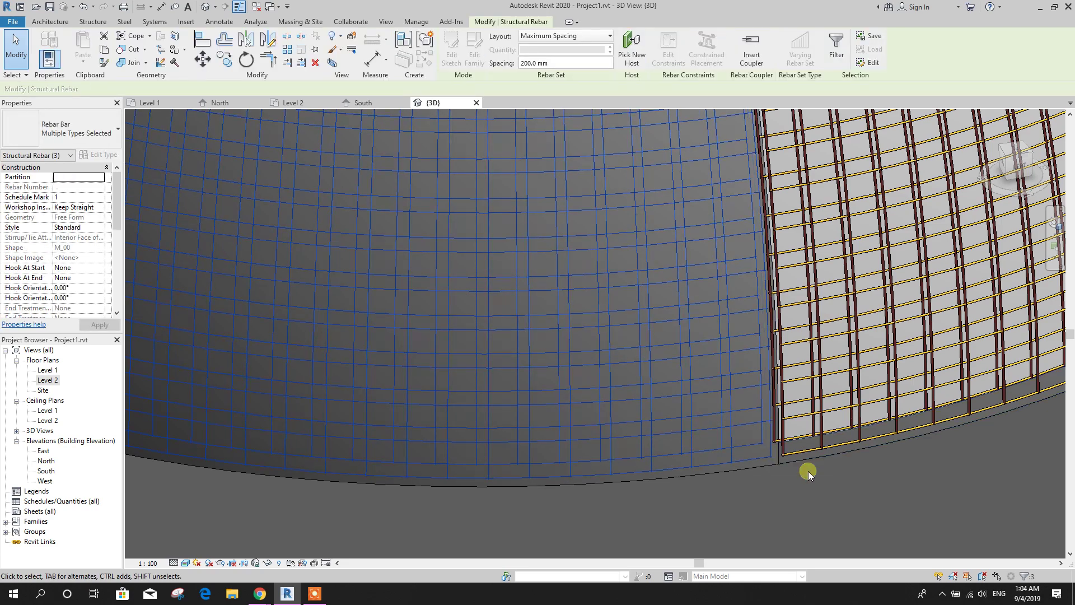
ctrl+click(808, 472)
scroll(710, 456, down, 6)
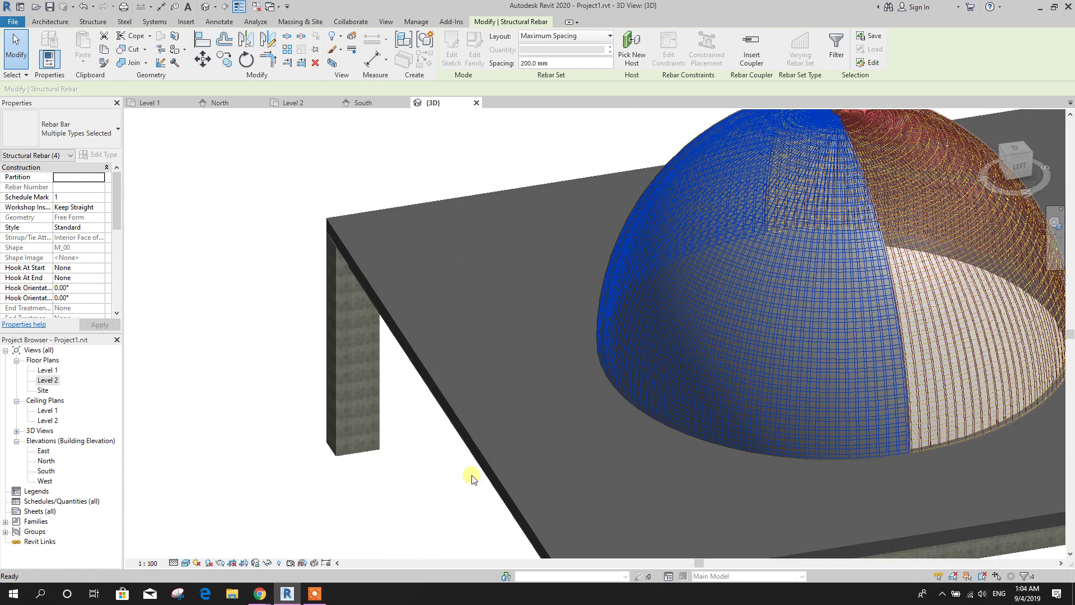
scroll(93, 242, down, 5)
Confirm the selected rebar displays unobscured in 3D, then deselect and recentre the dome.
click(78, 268)
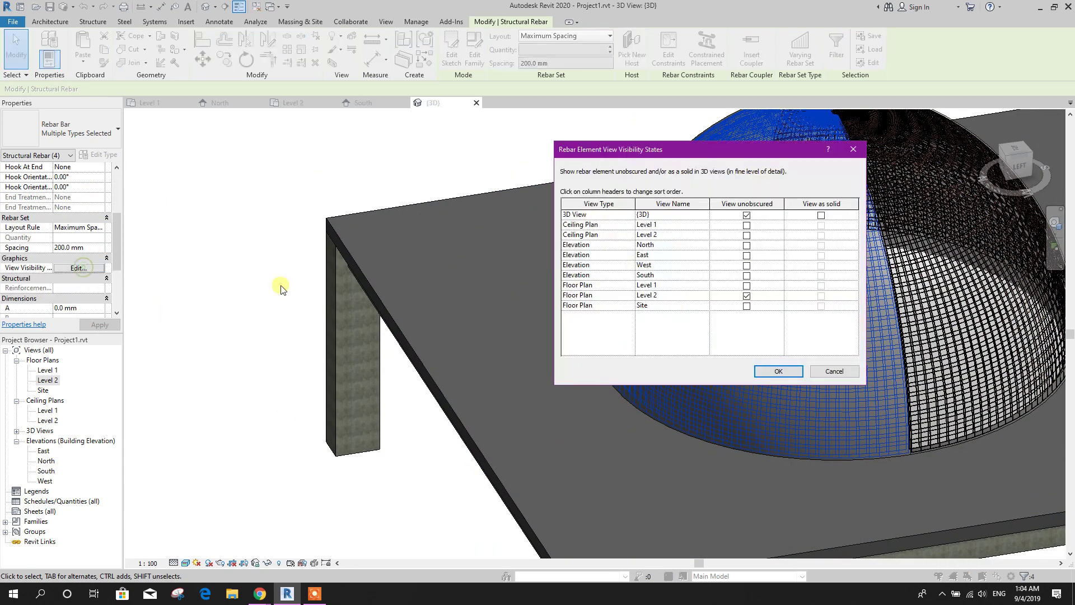
click(778, 371)
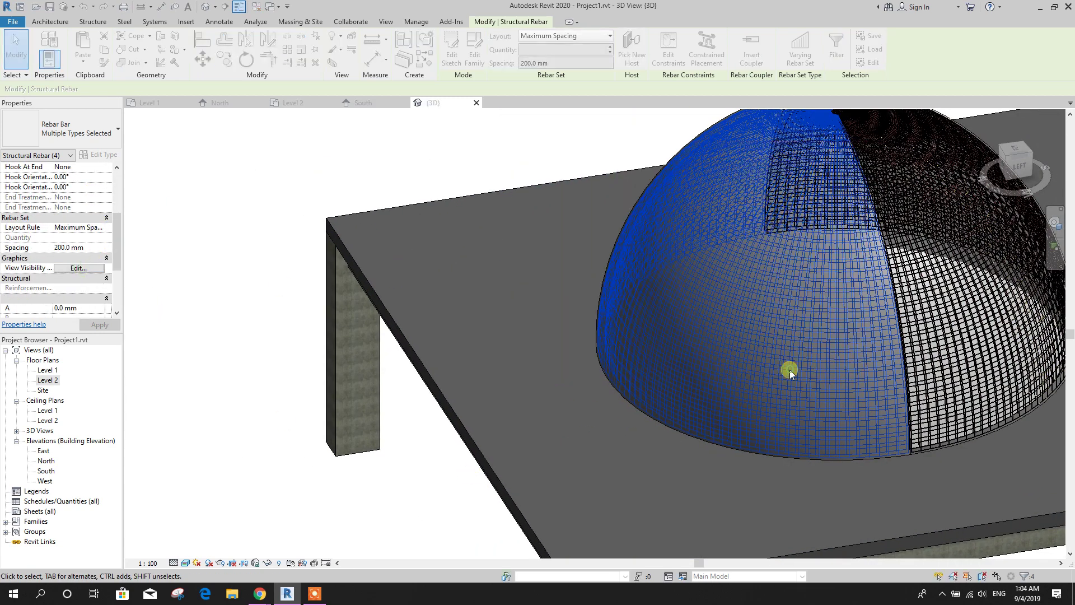
scroll(492, 348, down, 1)
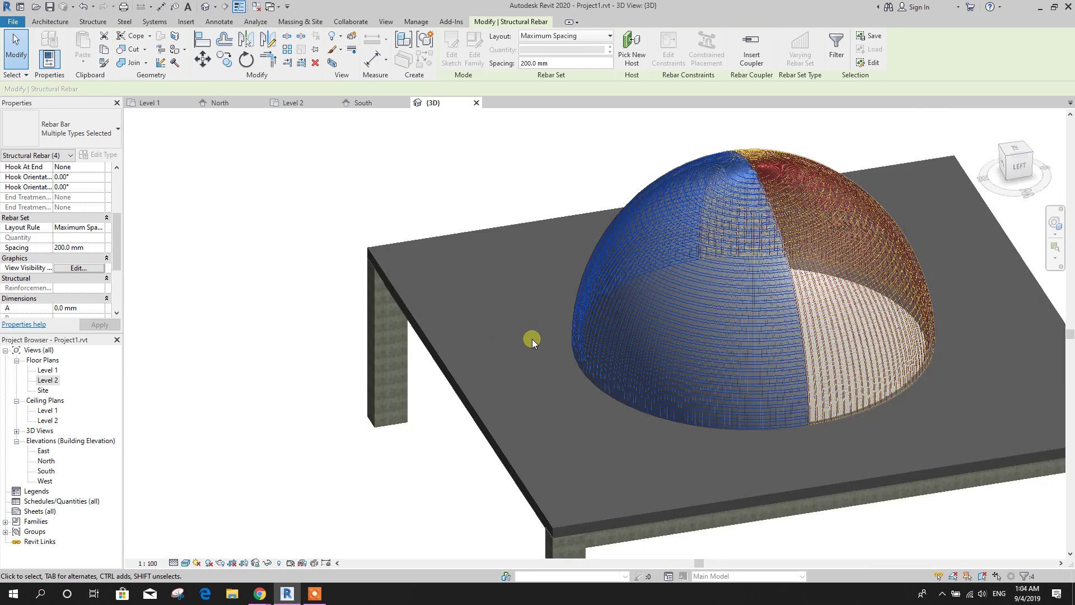
click(827, 133)
middle_drag(827, 133, 686, 178)
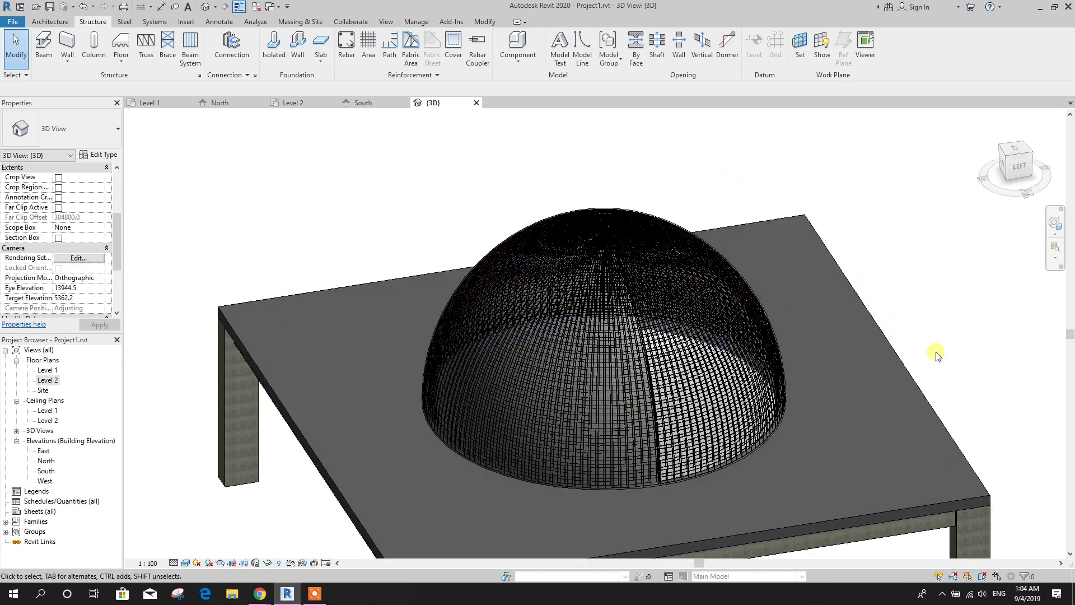
shift+middle_drag(936, 354, 917, 263)
Switch the 3D view's visual style to Wireframe.
scroll(739, 283, up, 2)
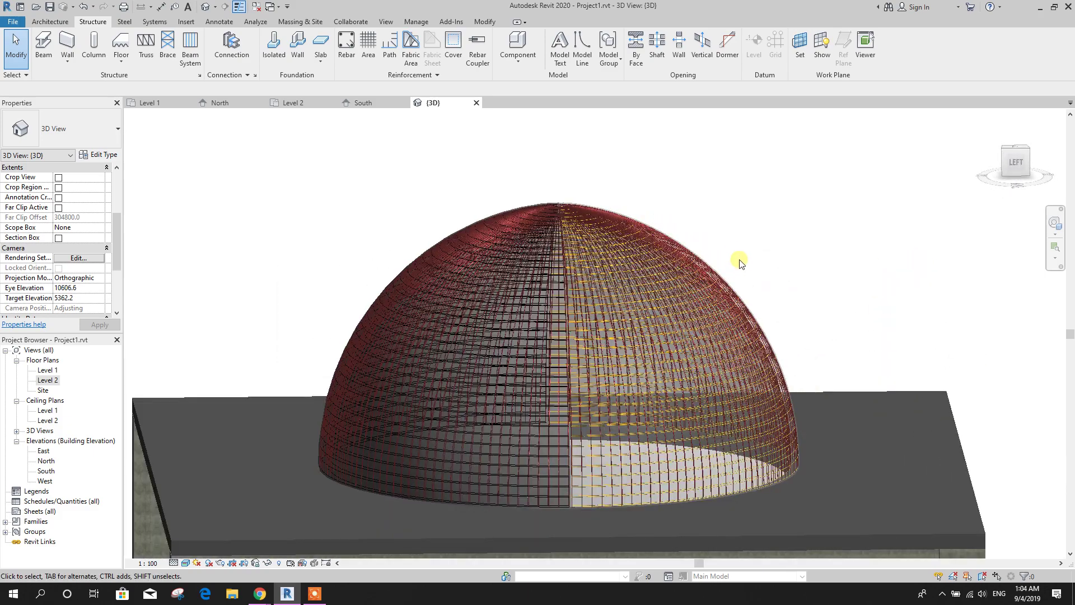
scroll(748, 253, up, 3)
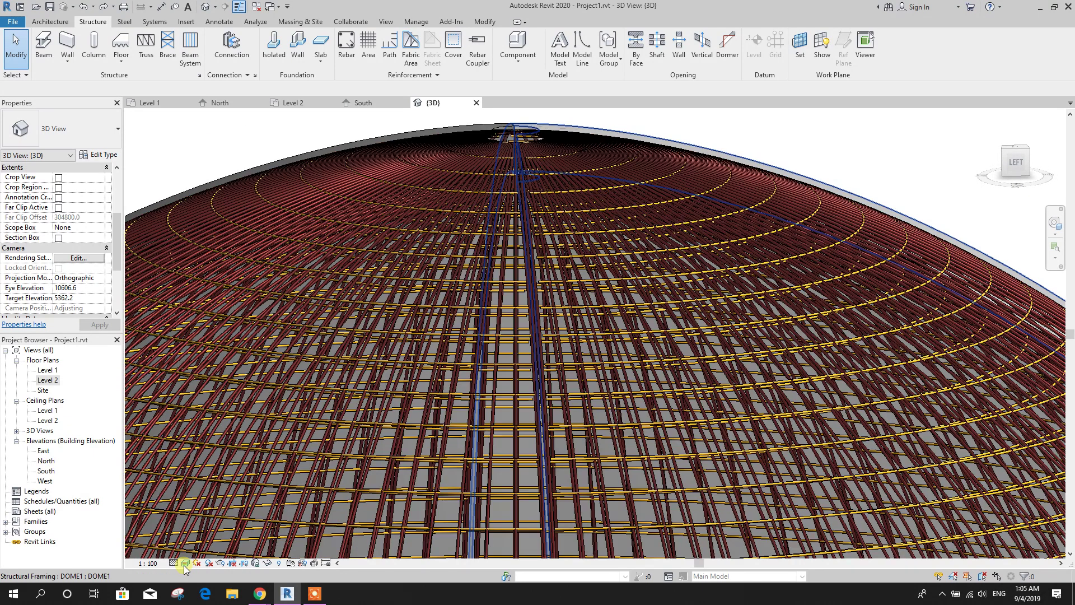
click(185, 562)
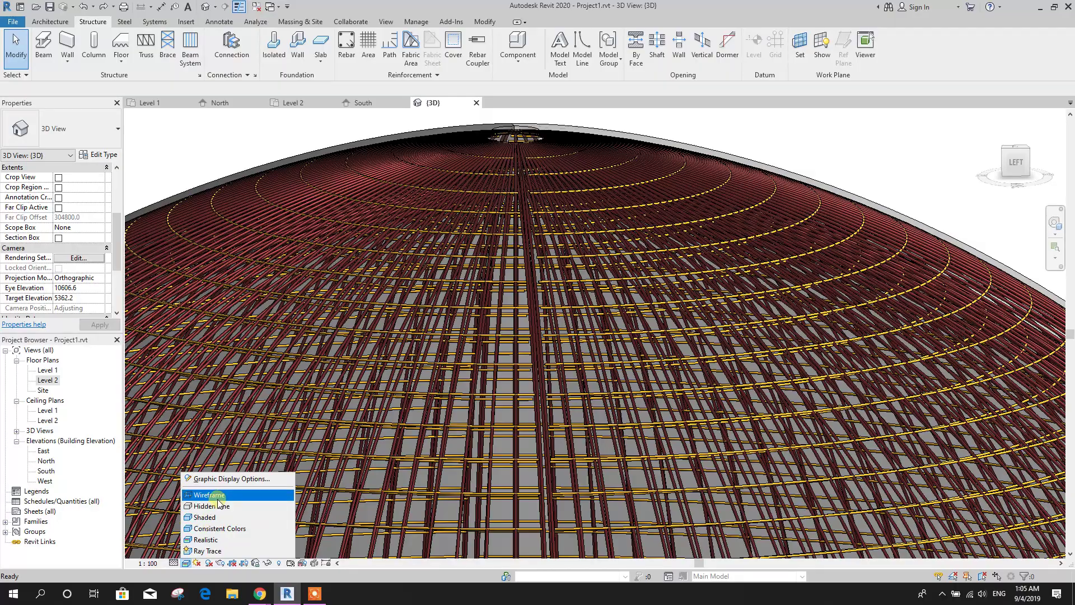
click(211, 495)
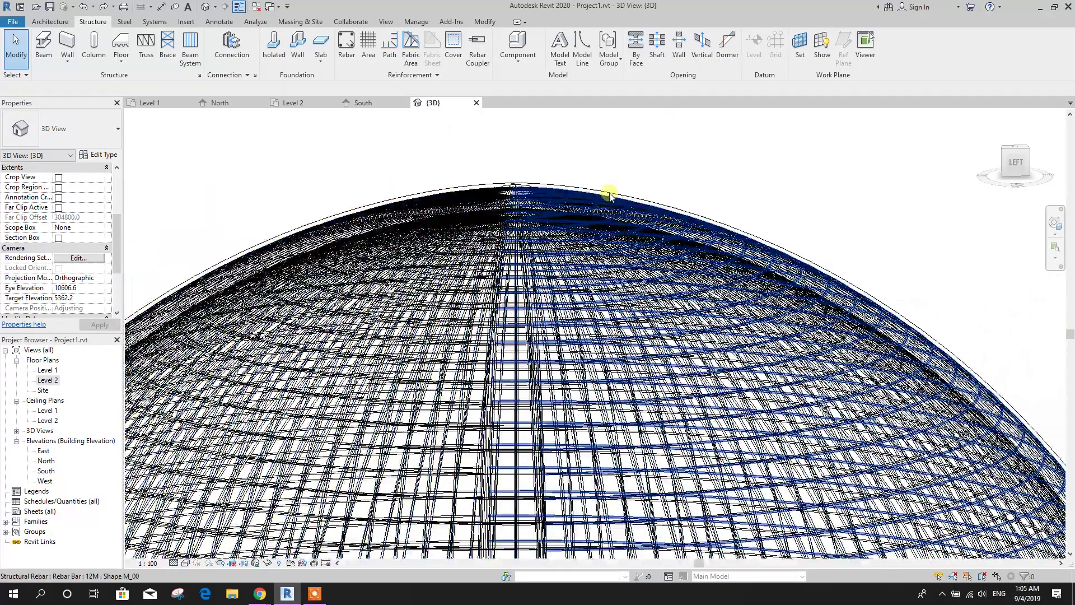
Hide the DOME1 and DOME2 concrete shells in this view, leaving the rebar cage visible.
click(613, 189)
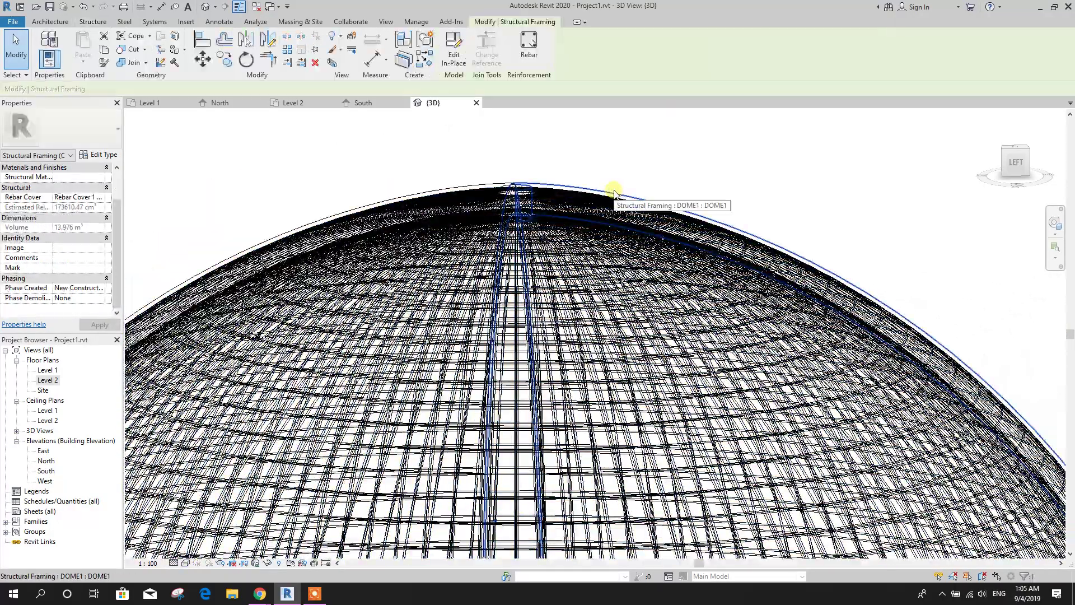
ctrl+click(503, 185)
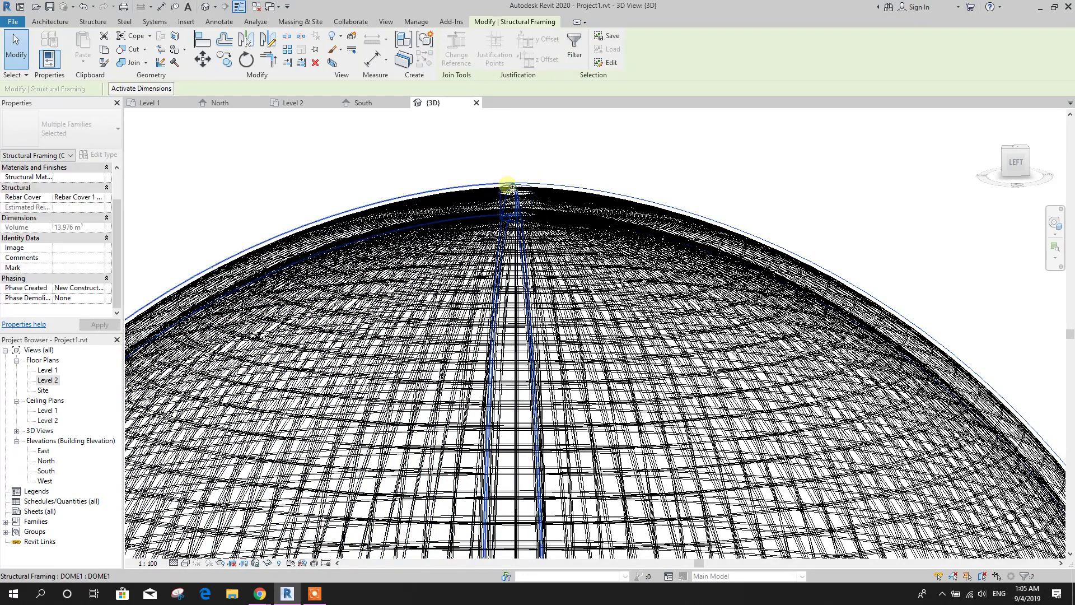
scroll(502, 186, up, 3)
right_click(554, 187)
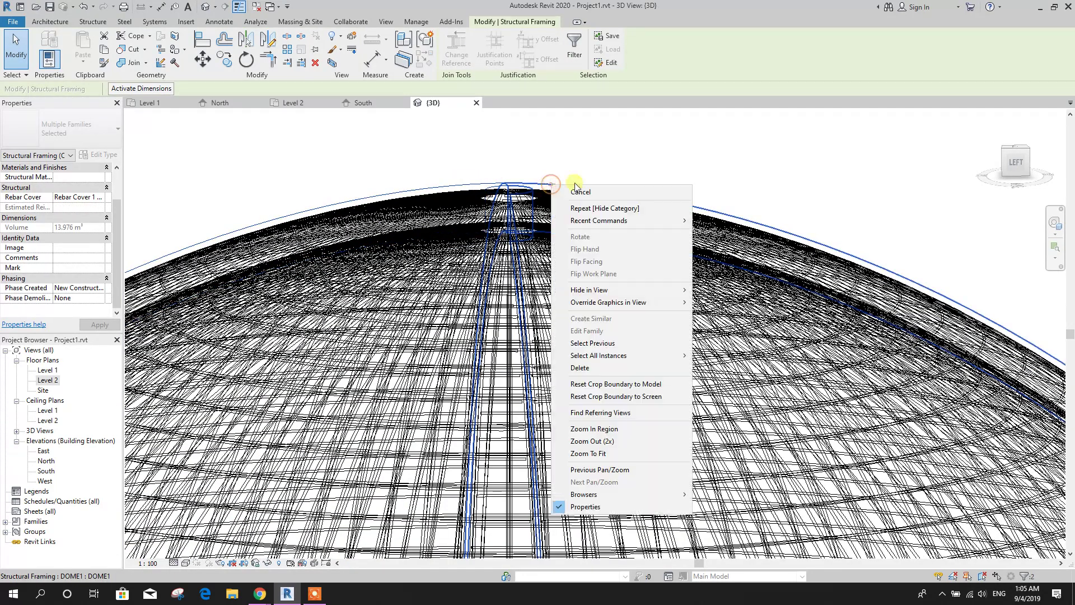
mouse_move(603, 290)
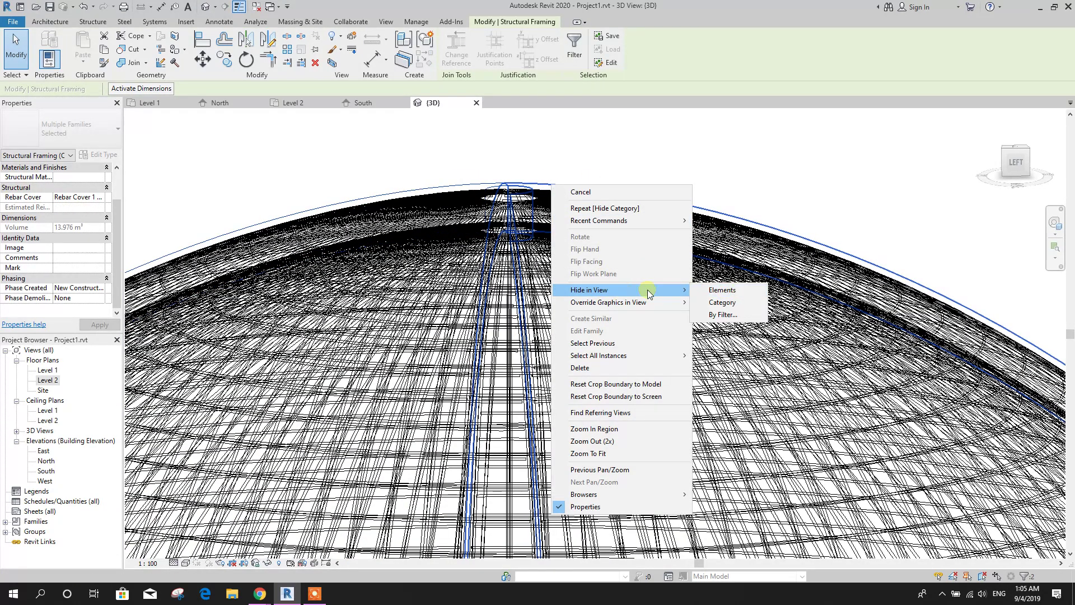
click(722, 291)
scroll(679, 202, down, 3)
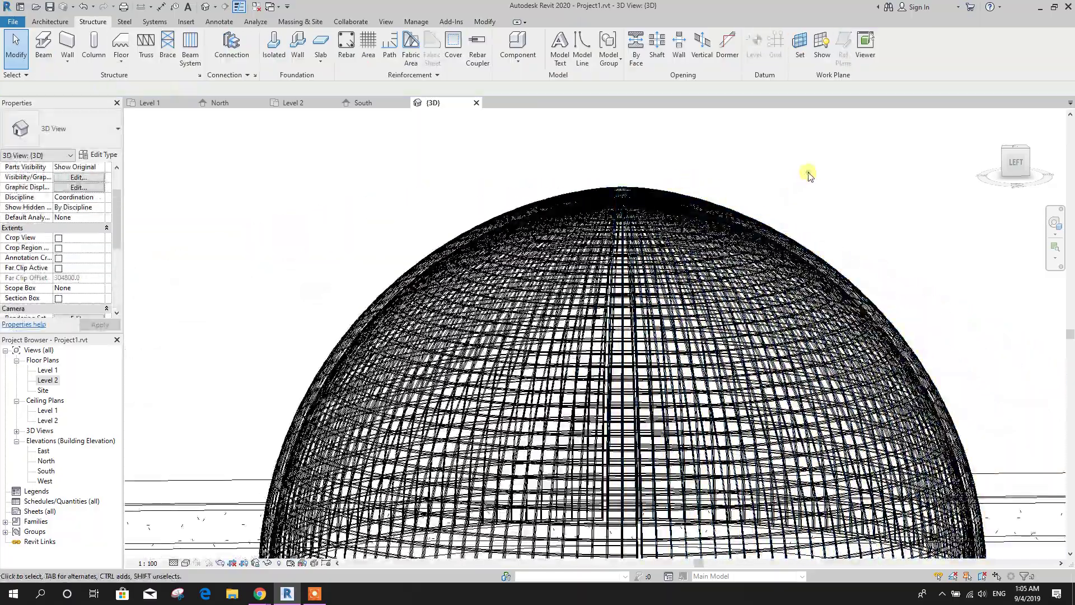
scroll(673, 159, down, 2)
shift+middle_drag(830, 230, 955, 291)
Return to a shaded visual style and view the red and yellow rebar dome from the side.
click(185, 563)
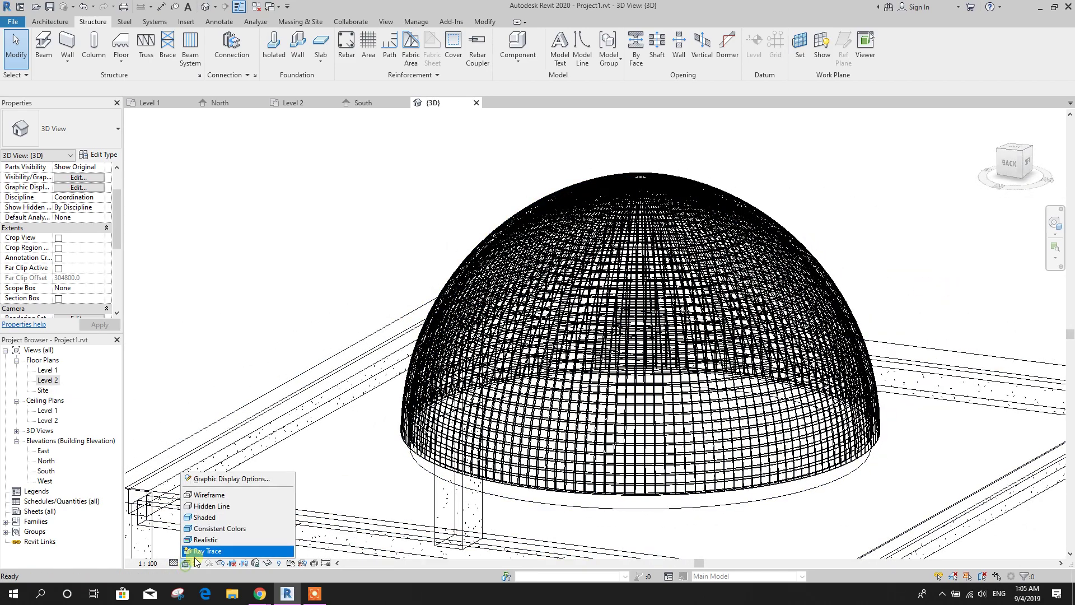
click(210, 545)
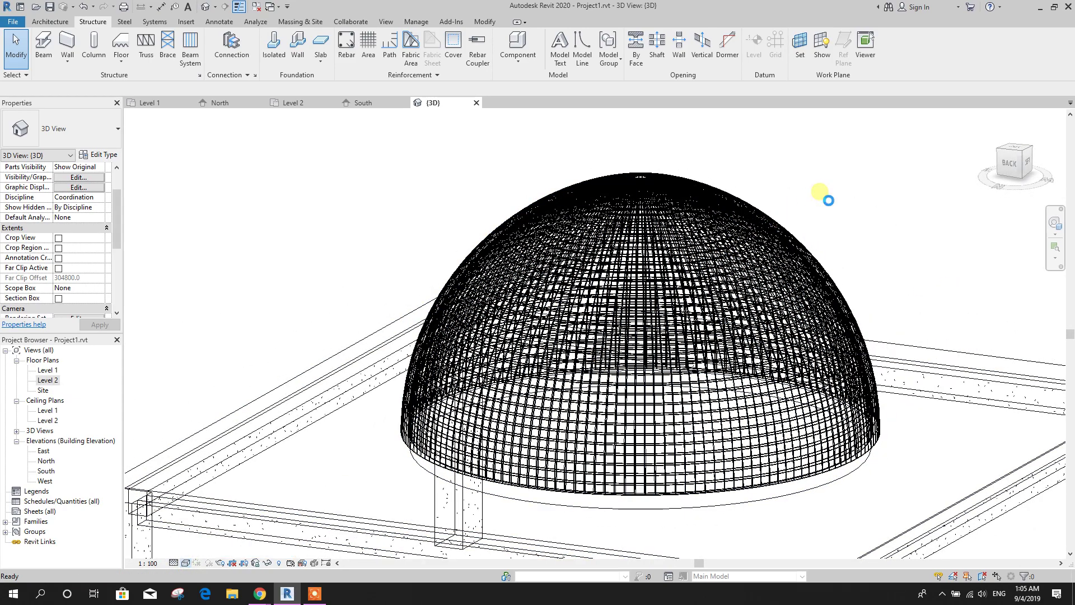
scroll(834, 201, up, 5)
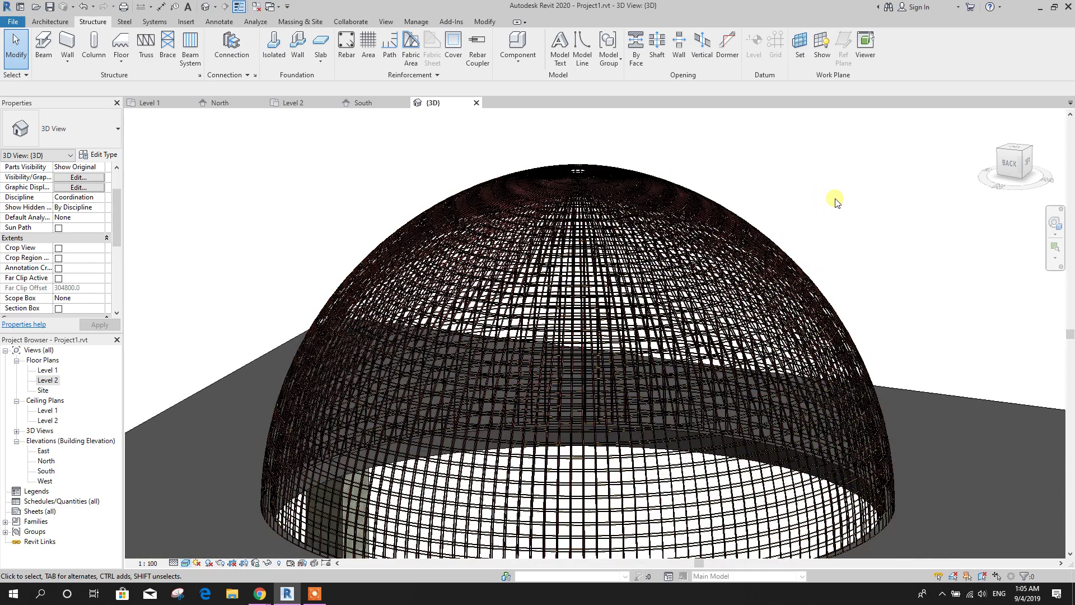
scroll(849, 224, down, 3)
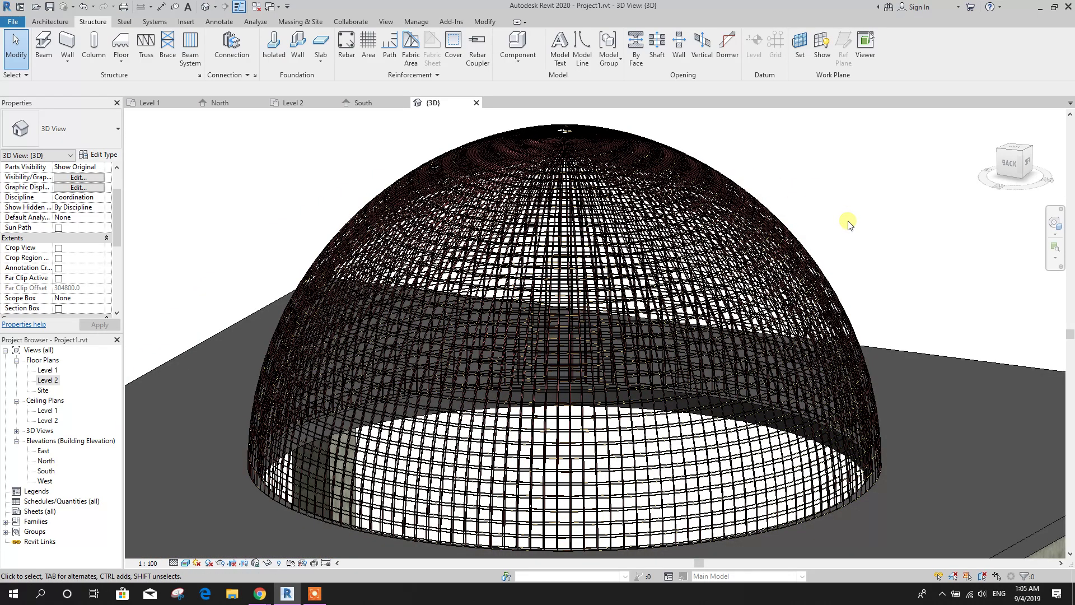
shift+middle_drag(849, 224, 772, 235)
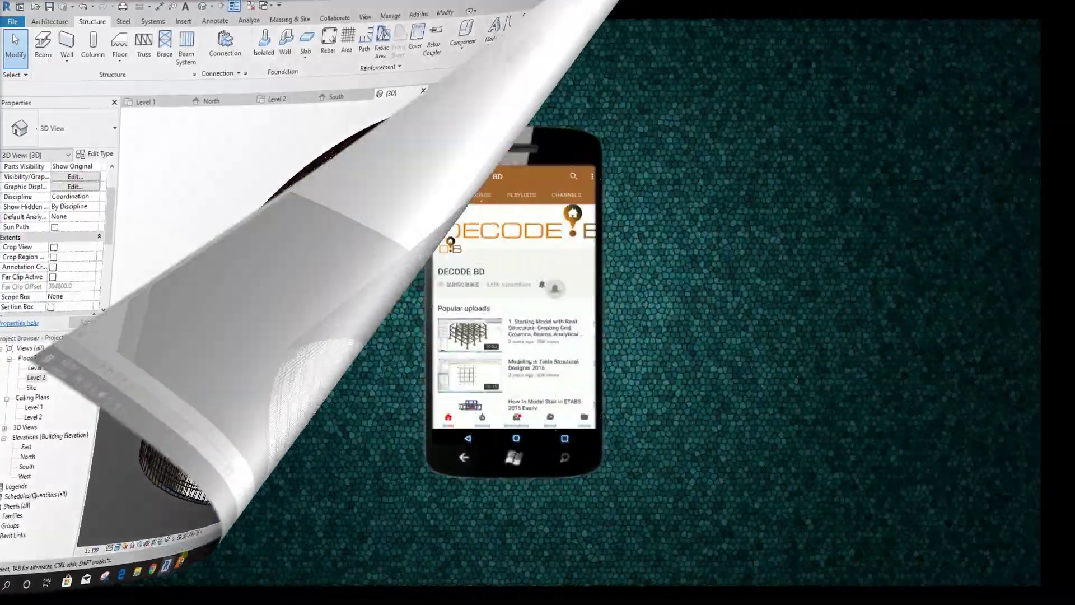